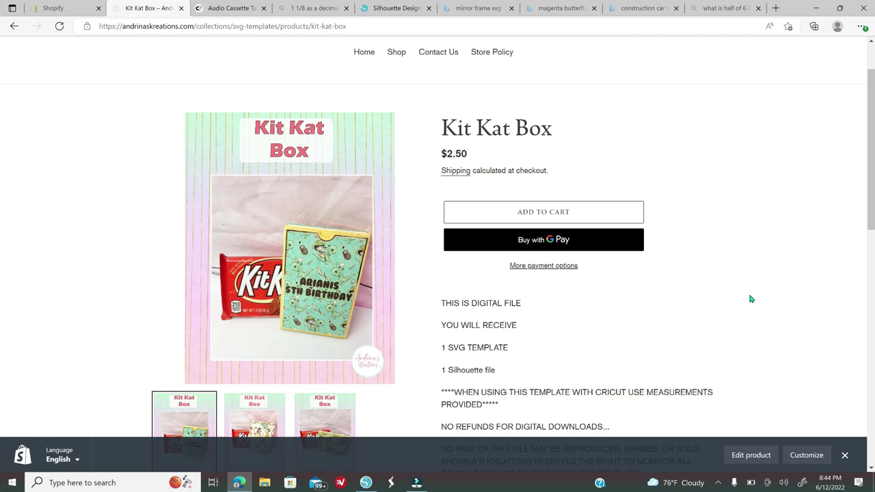
- View the Audio Cassette Tape Svg product page on Creative Fabrica, then switch to Silhouette Studio
left_click(239, 9)
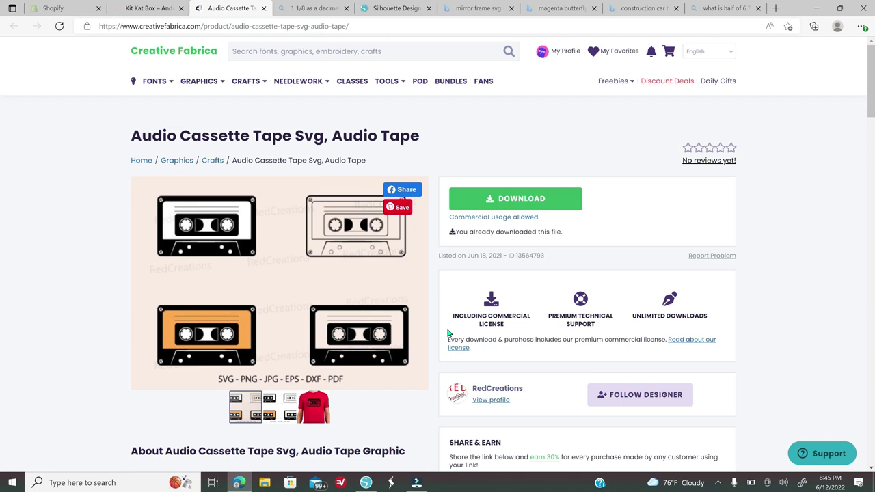
key("alt+Tab")
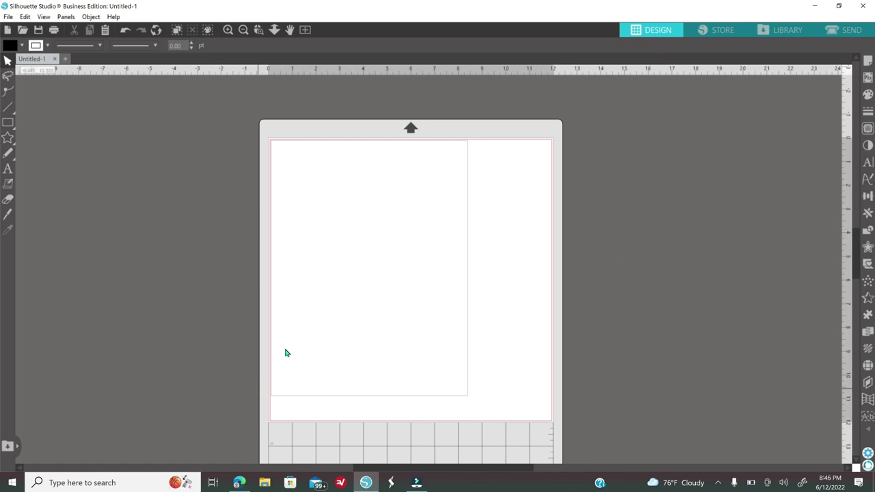
- Open the AK KitKat Box archive from the Chocolate Bar boxes folder in File Explorer to view its contents
left_click(267, 484)
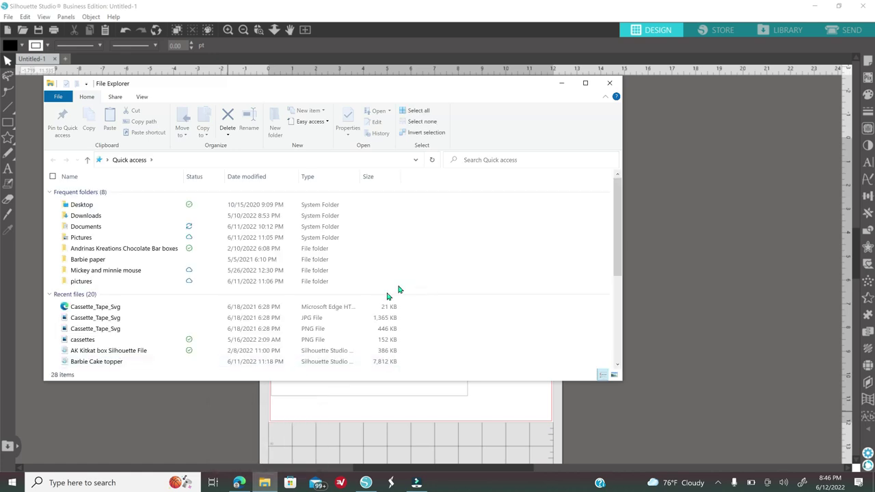
left_click(160, 253)
double_click(160, 253)
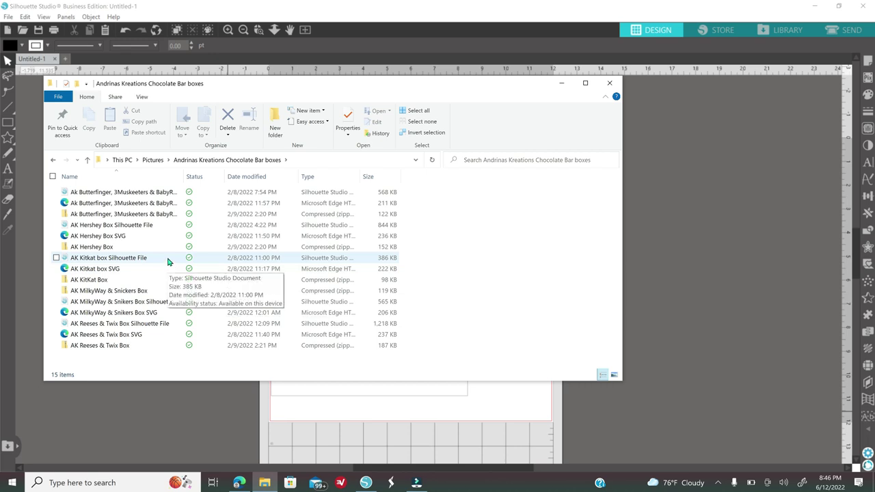
double_click(119, 283)
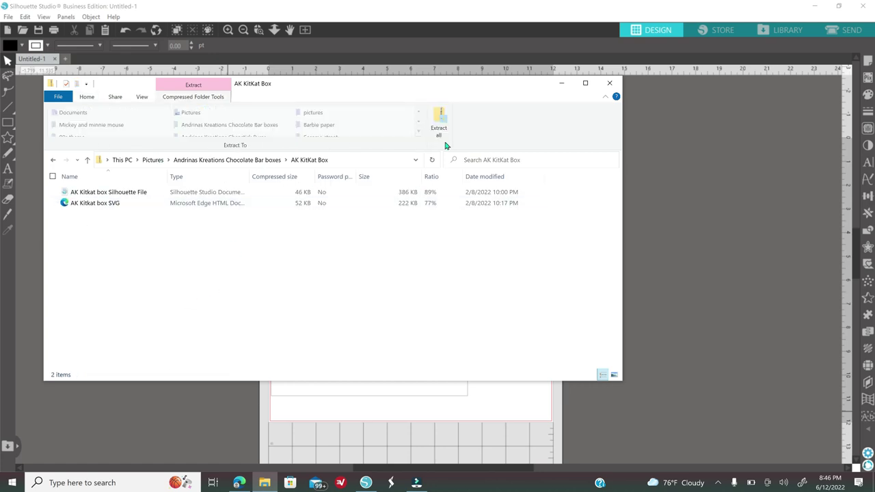
left_click(440, 130)
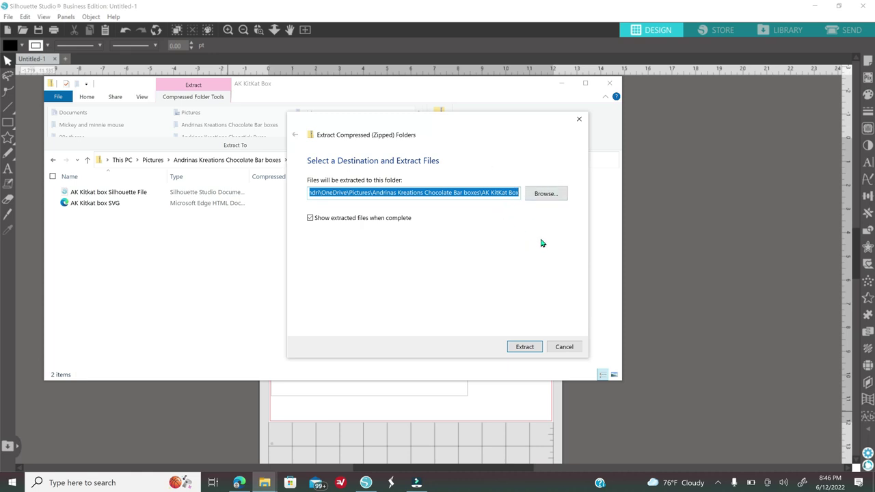
left_click(546, 194)
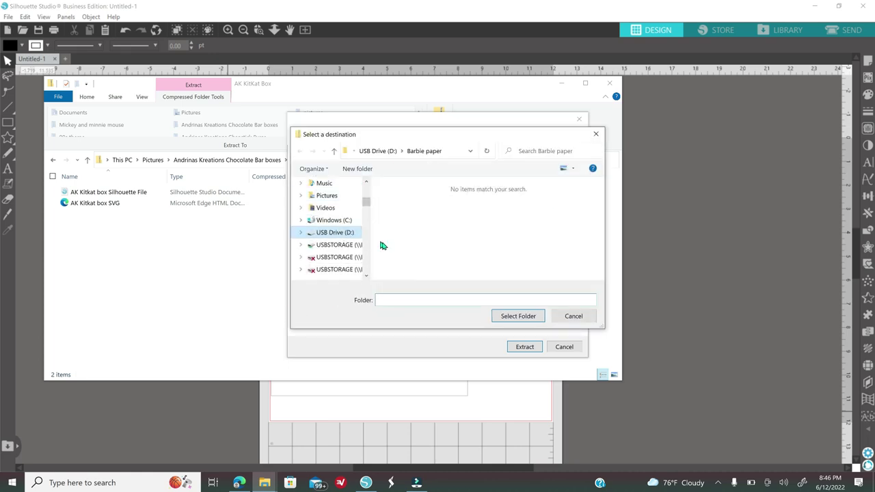
left_click(578, 318)
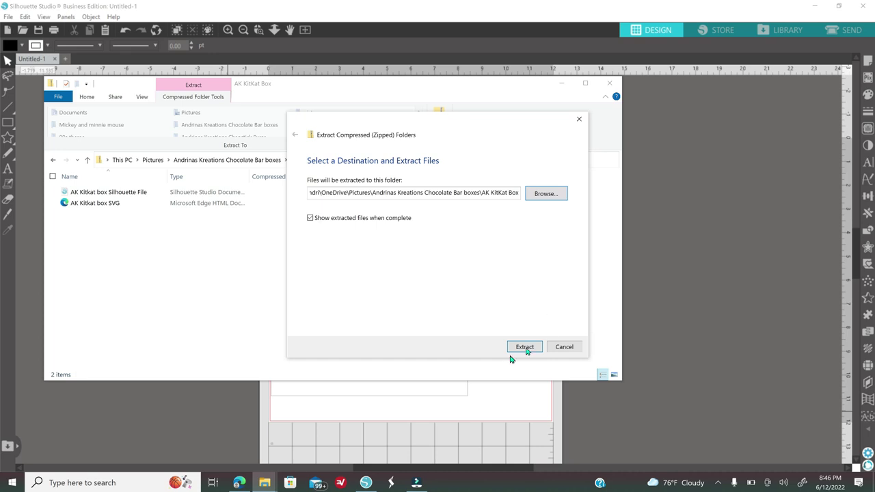
left_click(565, 352)
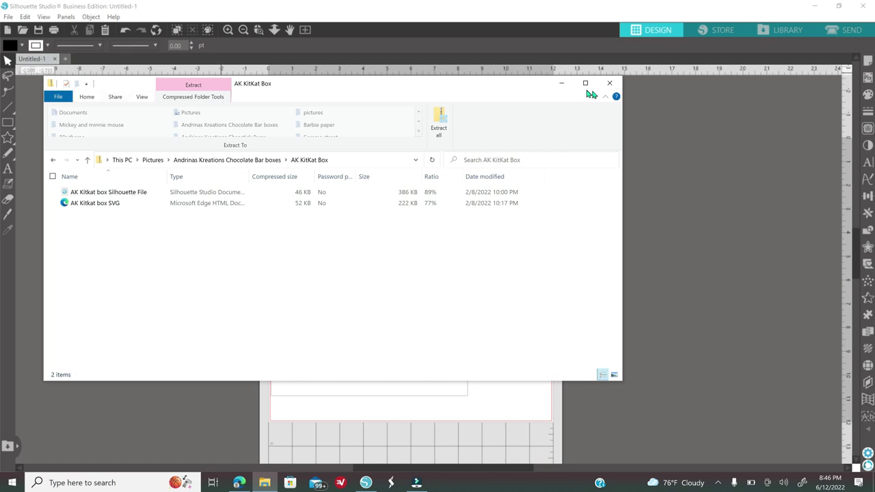
left_click(609, 82)
- Reopen the Chocolate Bar boxes folder in File Explorer and open the AK Kitkat box SVG file in the browser
left_click(266, 483)
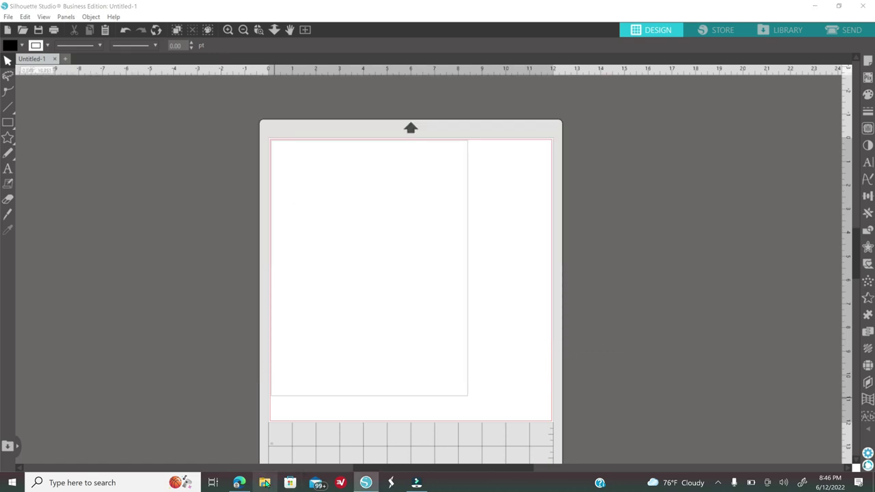
left_click(265, 482)
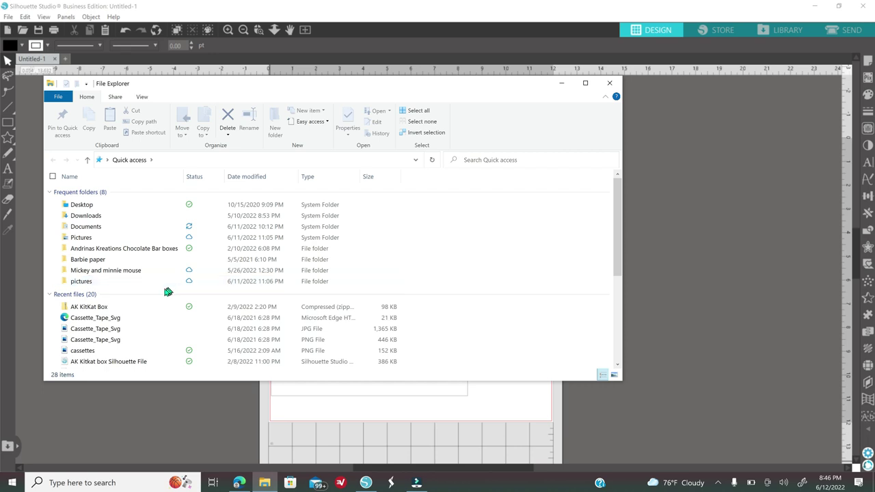
double_click(142, 249)
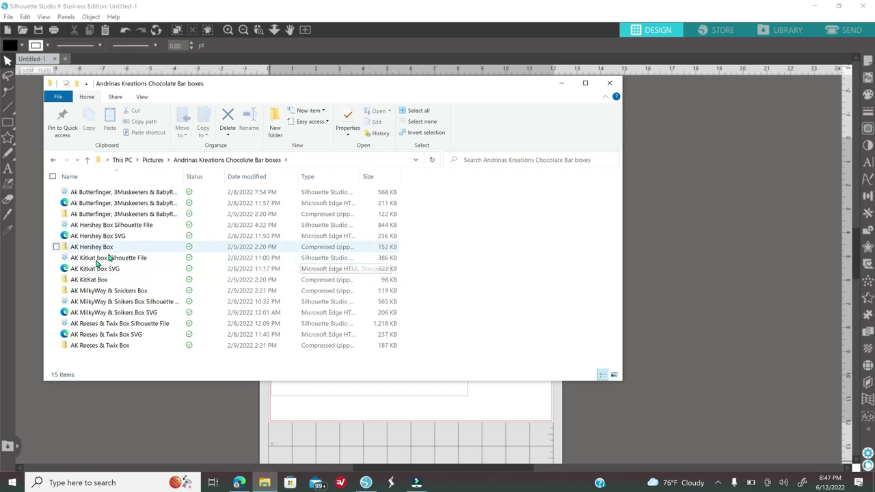
left_click(132, 274)
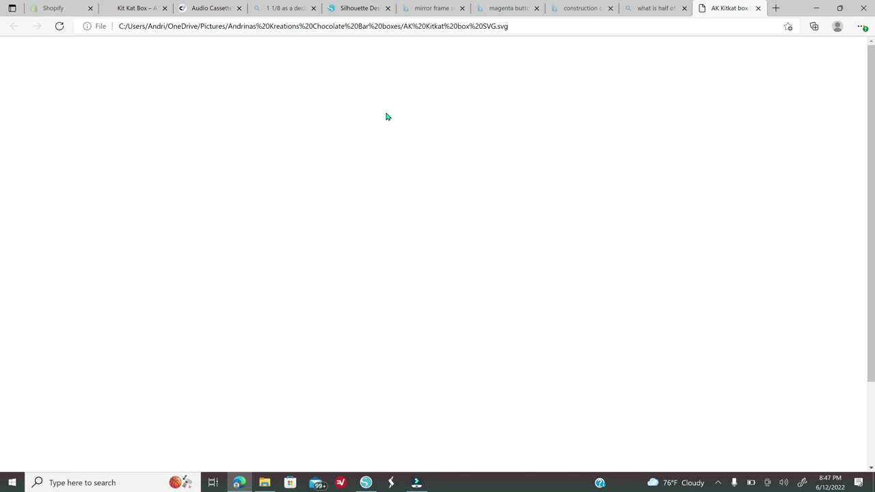
- Switch to Silhouette Studio and merge AK Kitkat box Silhouette File from the Chocolate Bar boxes folder into the untitled design
left_click(364, 482)
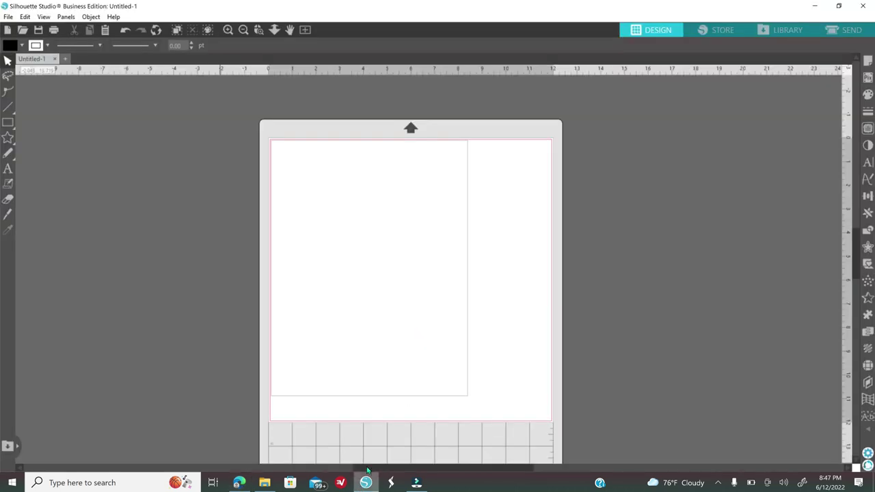
left_click(9, 16)
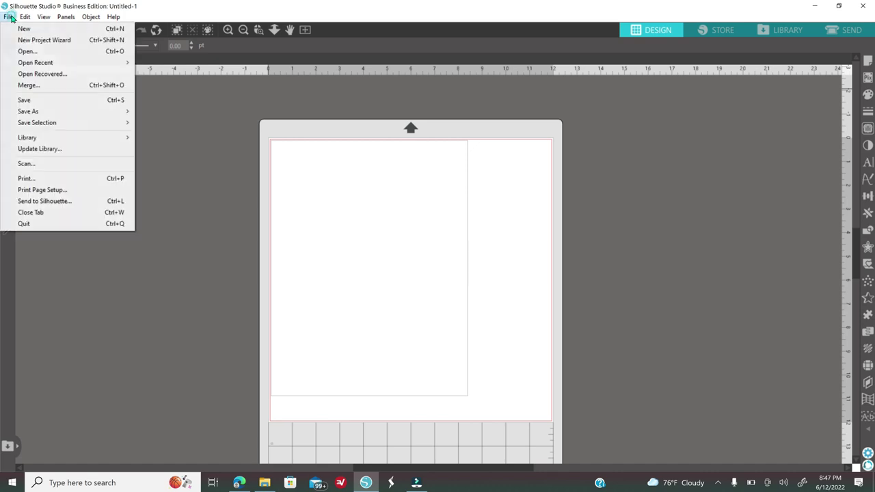
left_click(42, 86)
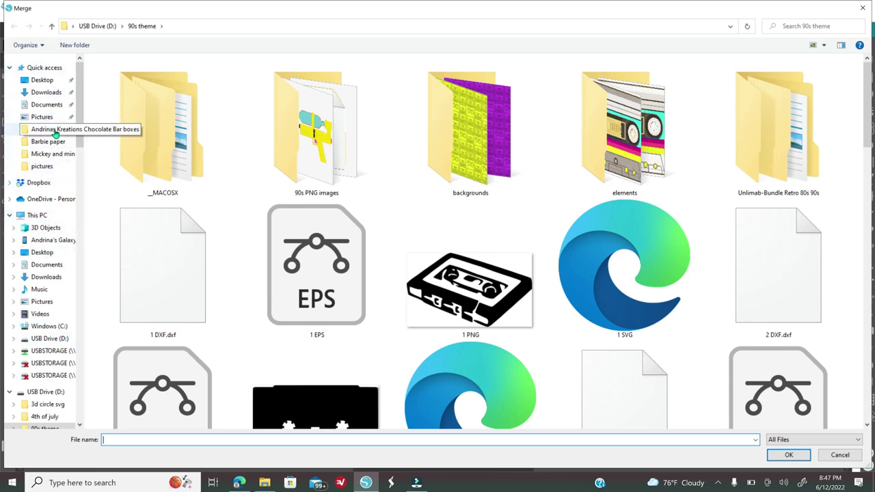
left_click(54, 129)
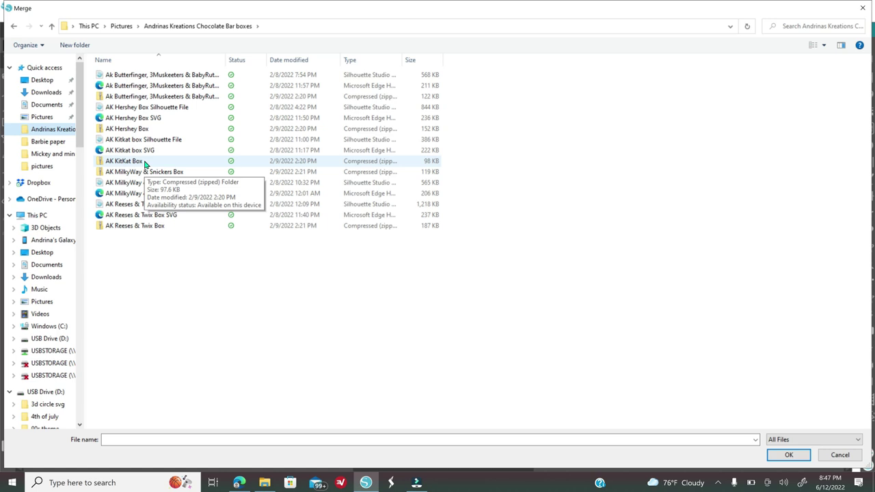
left_click(147, 140)
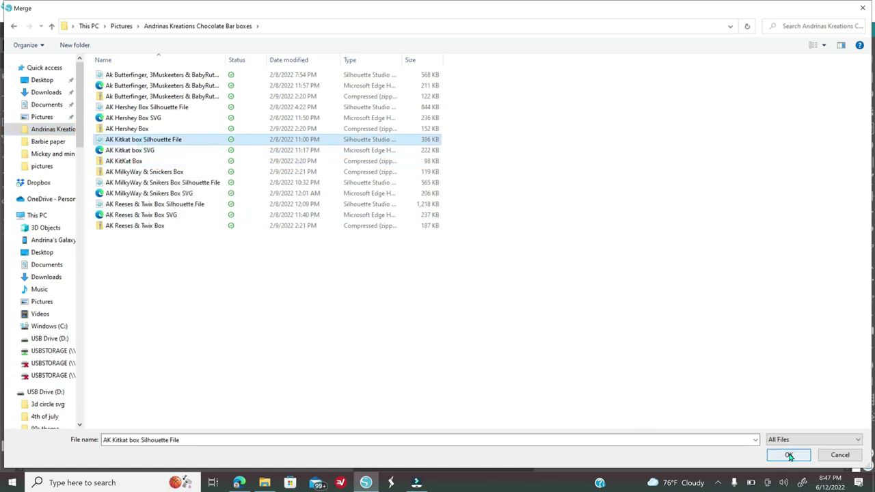
left_click(789, 456)
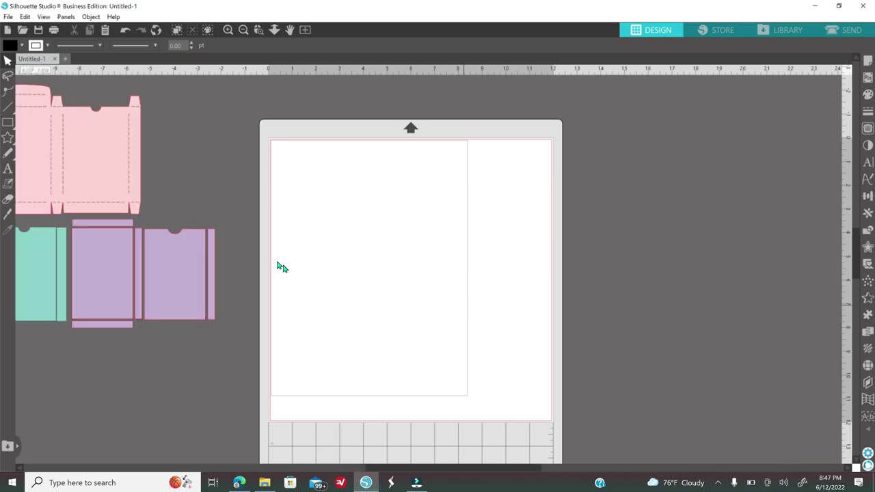
- Delete the box templates without a thumb notch: the far-left pink, teal and purple set and the orange and lime-green pieces below
left_click(243, 30)
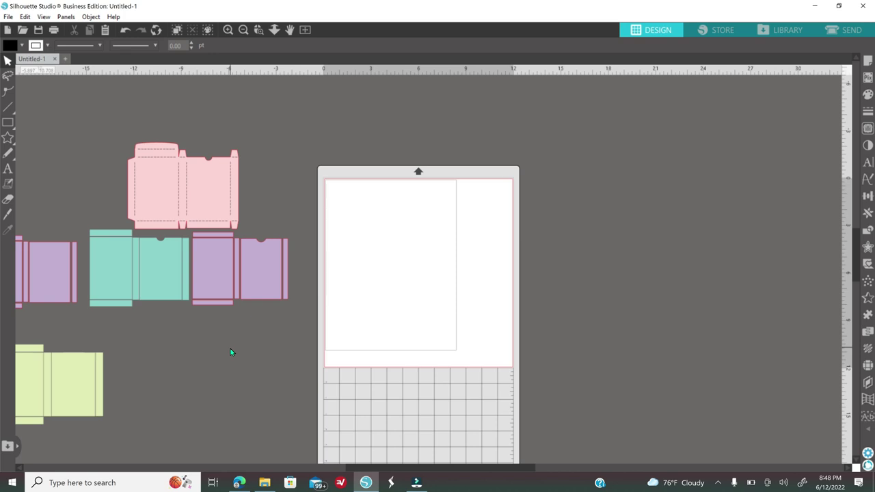
left_click_drag(451, 469, 350, 444)
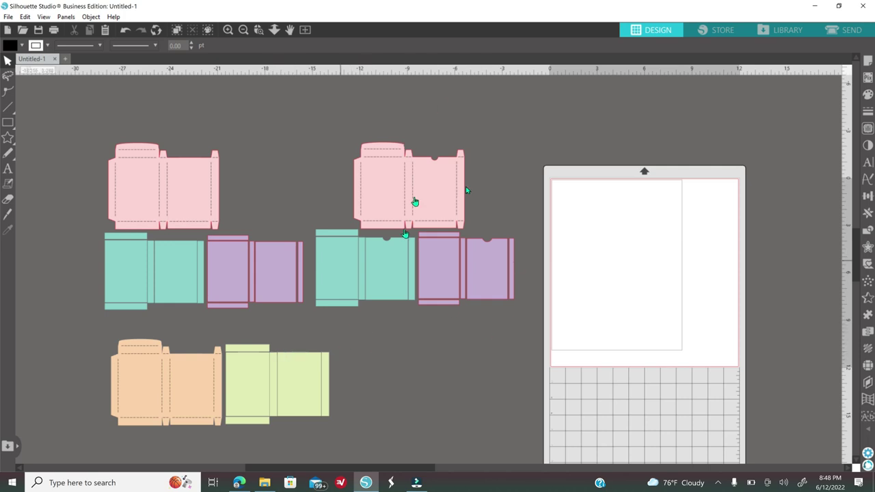
left_click(391, 289)
left_click_drag(84, 137, 294, 312)
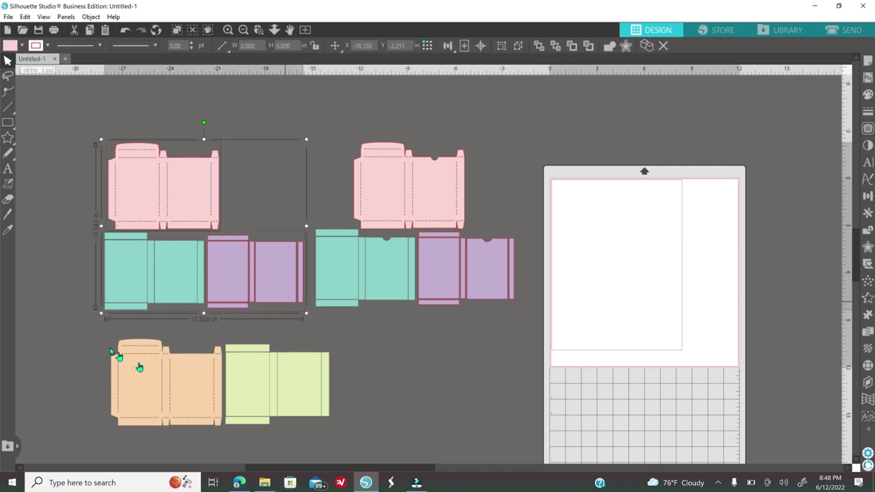
key("Delete")
left_click_drag(117, 355, 355, 404)
key("Delete")
left_click(246, 420)
key("Delete")
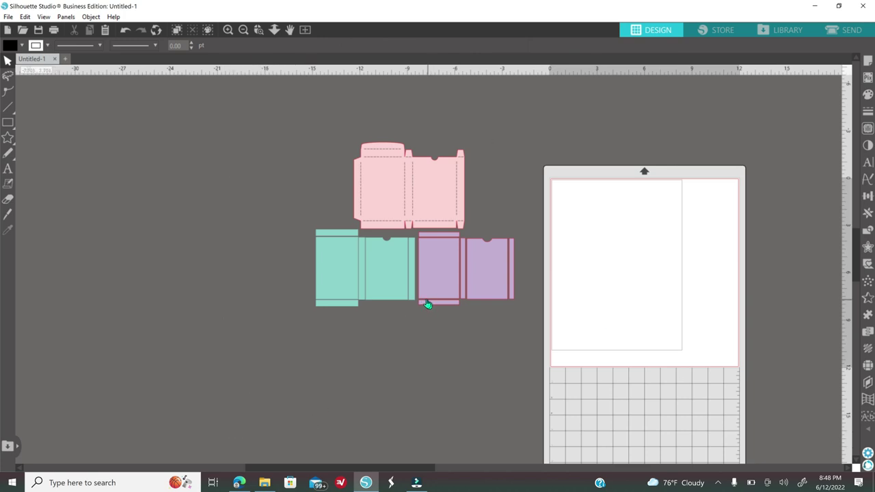
- Merge the SVG version of Cassette_Tape_Svg from the 90s theme folder on the USB drive into the design
left_click(8, 16)
left_click(29, 85)
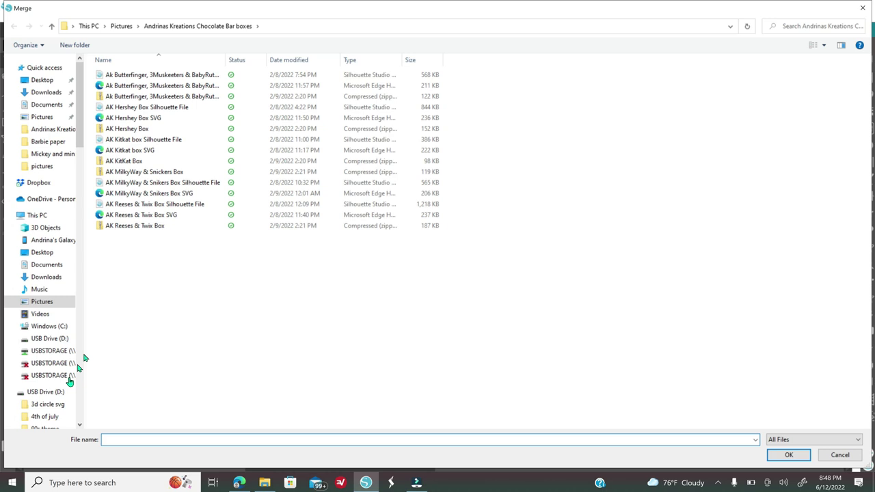
left_click(69, 426)
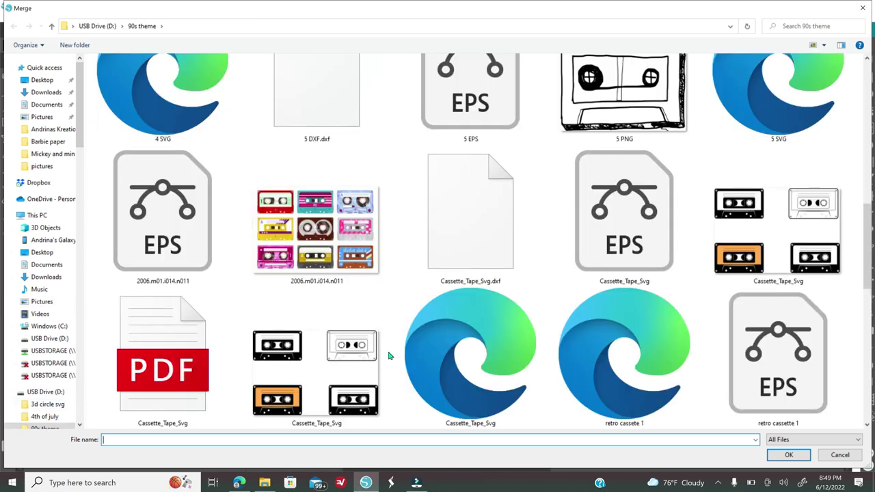
left_click(478, 363)
left_click(783, 457)
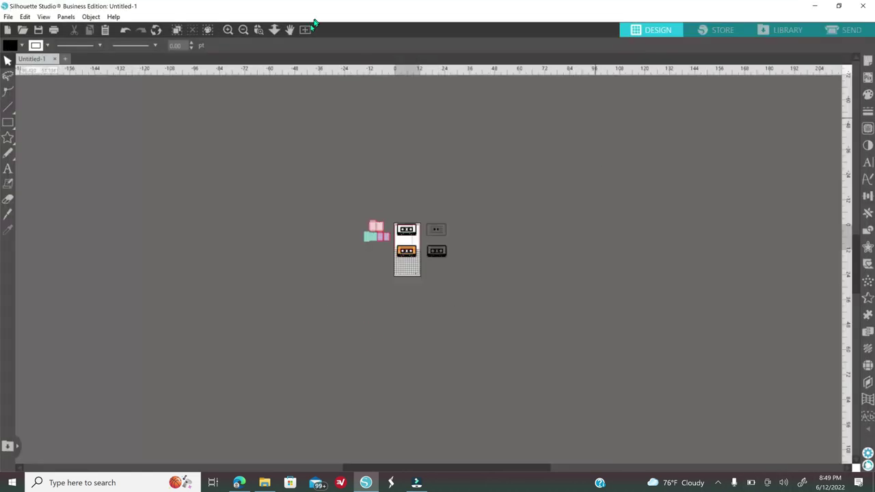
- Move all four cassette graphics together off the cutting mat into the empty area to its right
left_click(228, 29)
left_click(228, 29)
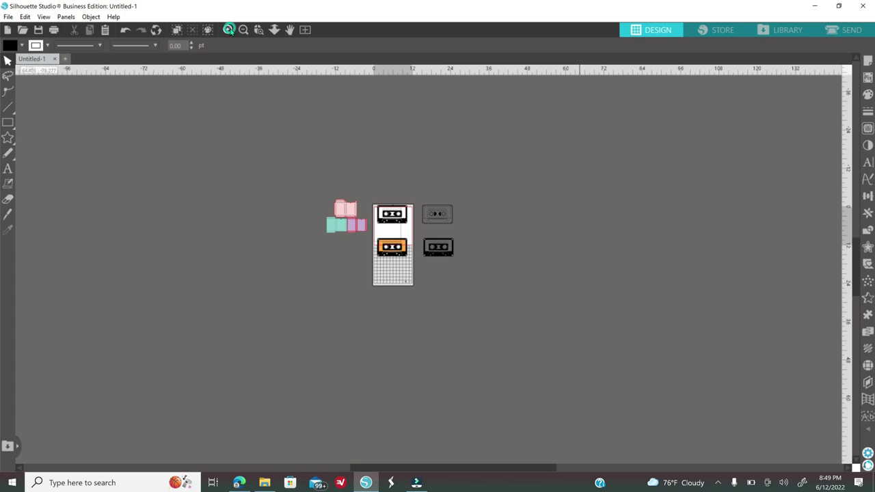
left_click(229, 29)
left_click(228, 29)
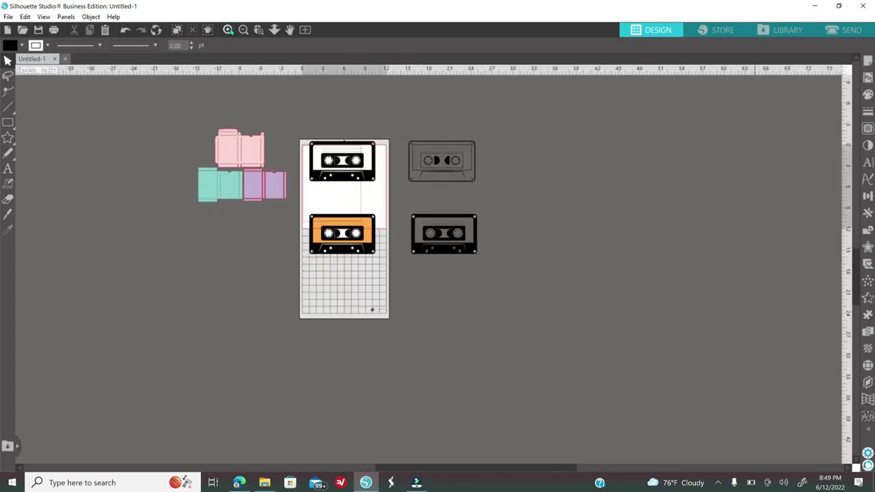
left_click(229, 29)
left_click(228, 29)
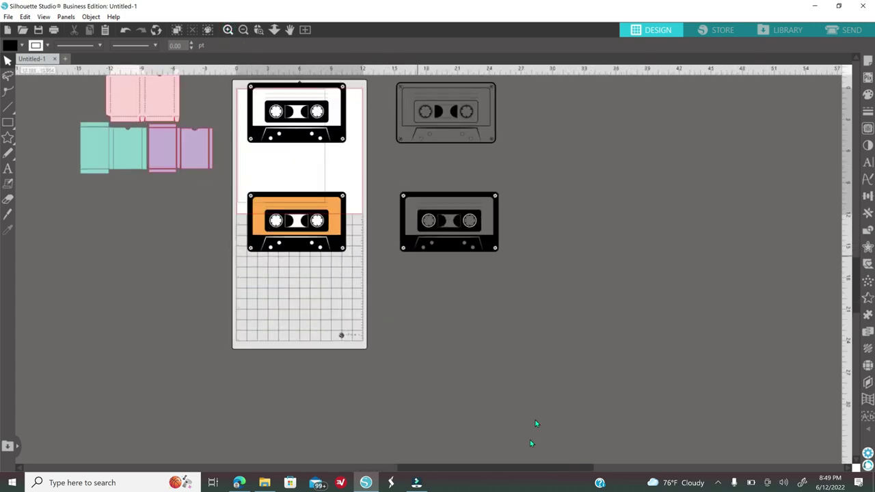
left_click_drag(497, 472, 448, 470)
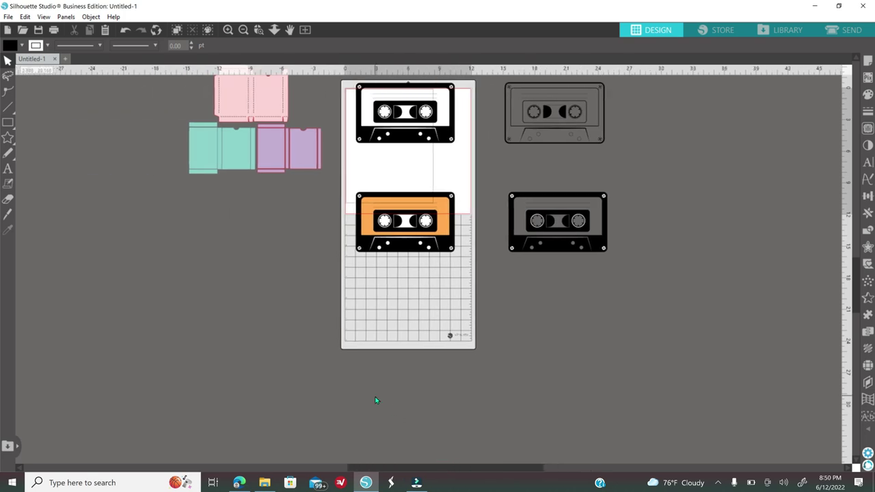
scroll(373, 395, "up", 1)
scroll(368, 393, "up", 1)
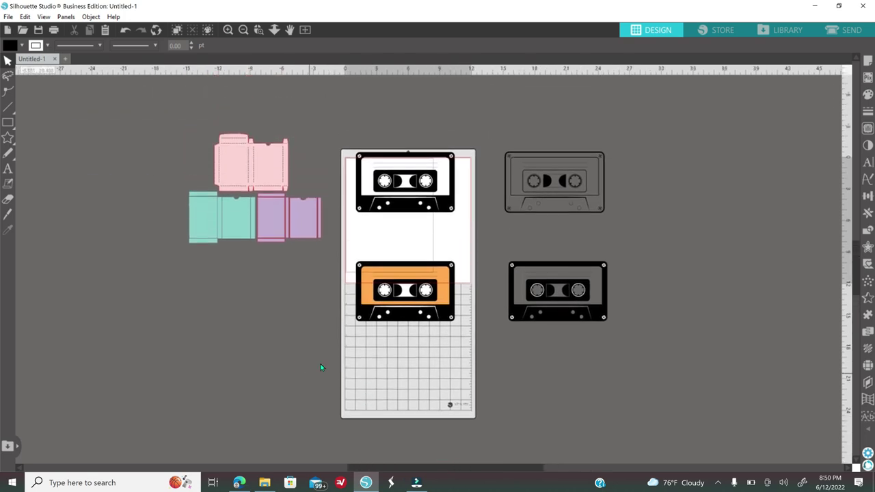
left_click_drag(331, 120, 645, 347)
left_click_drag(513, 313, 651, 311)
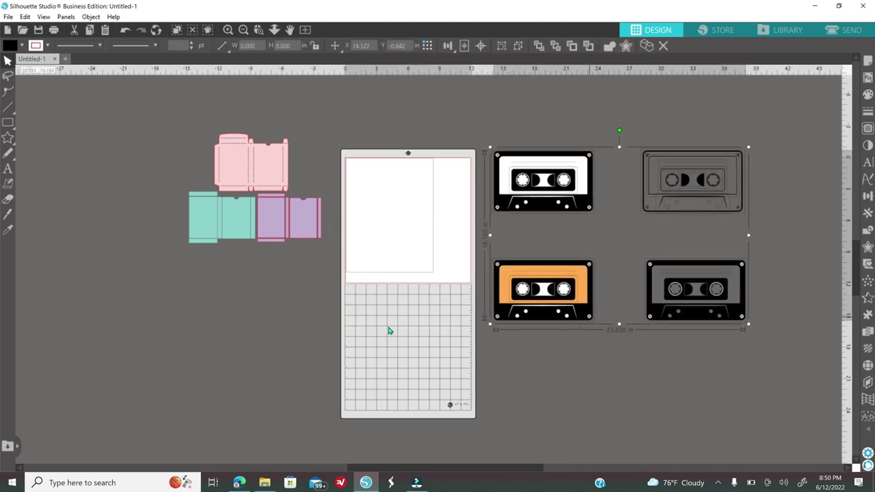
left_click(225, 322)
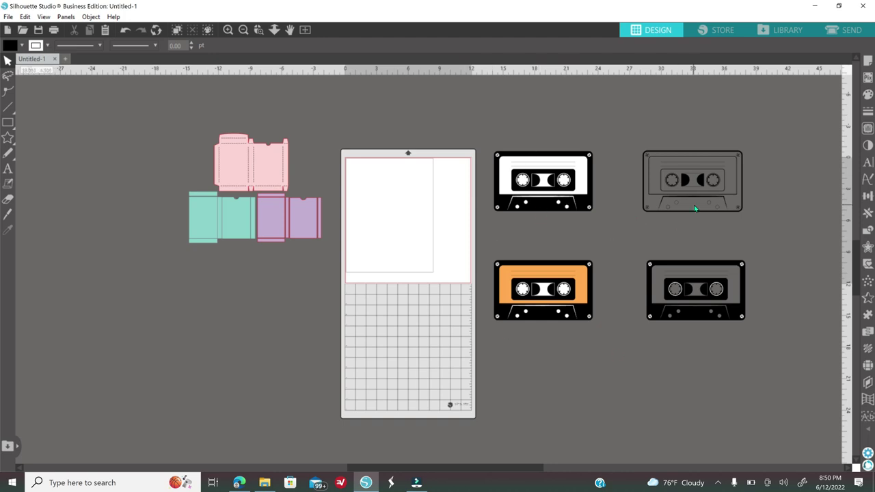
- Delete the outline cassette and the unfilled black cassette, the two farthest from the cutting mat
left_click_drag(753, 232, 756, 235)
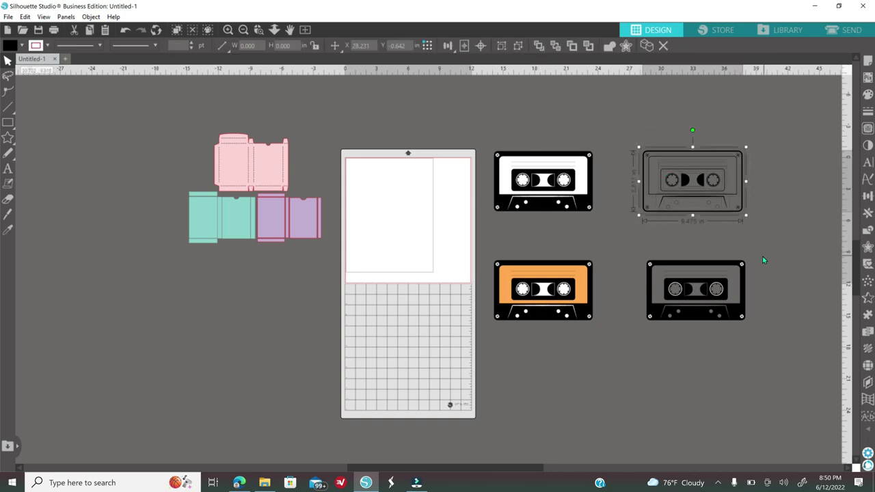
key("Delete")
left_click_drag(648, 230, 639, 254)
key("Delete")
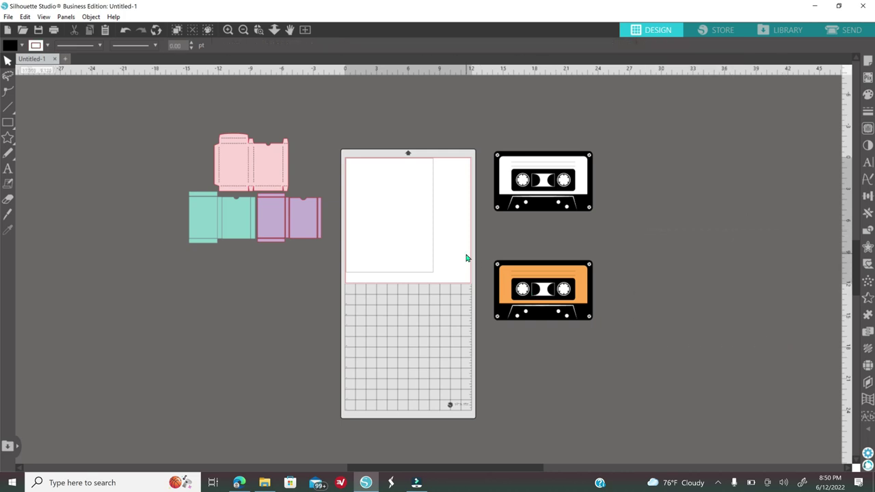
- Delete the cassette graphic with the orange label, keeping only the black-and-white one
left_click_drag(467, 257, 669, 339)
key("Delete")
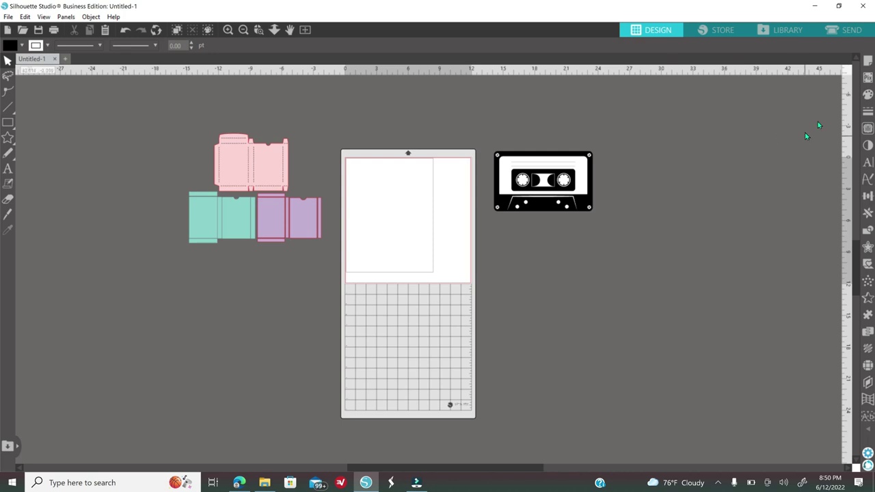
- Try the Letter media size for the page and return it to 12x12
left_click(867, 61)
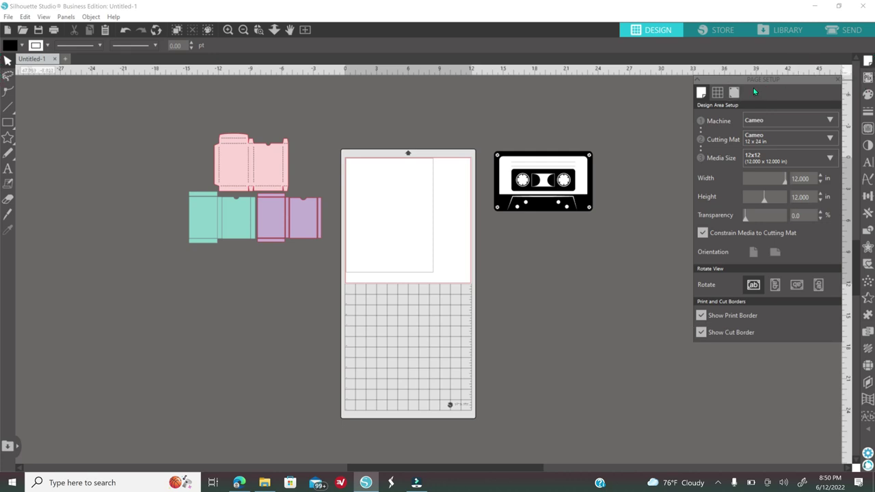
left_click(782, 162)
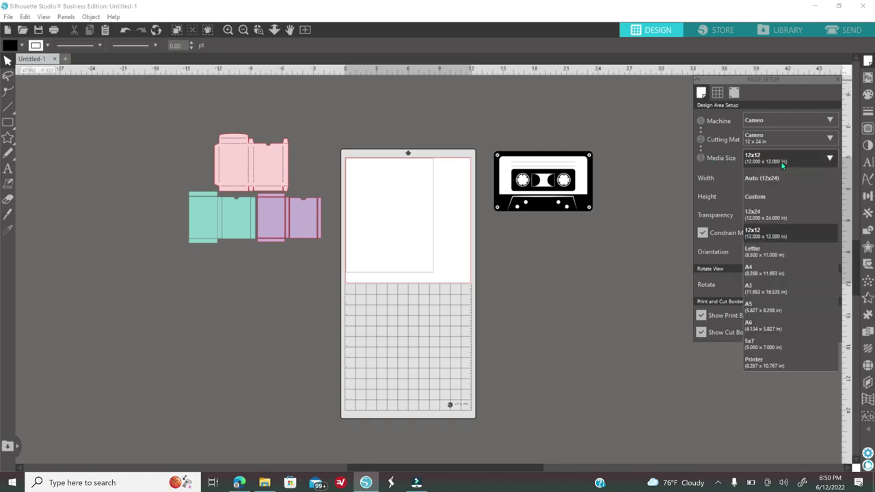
left_click(770, 252)
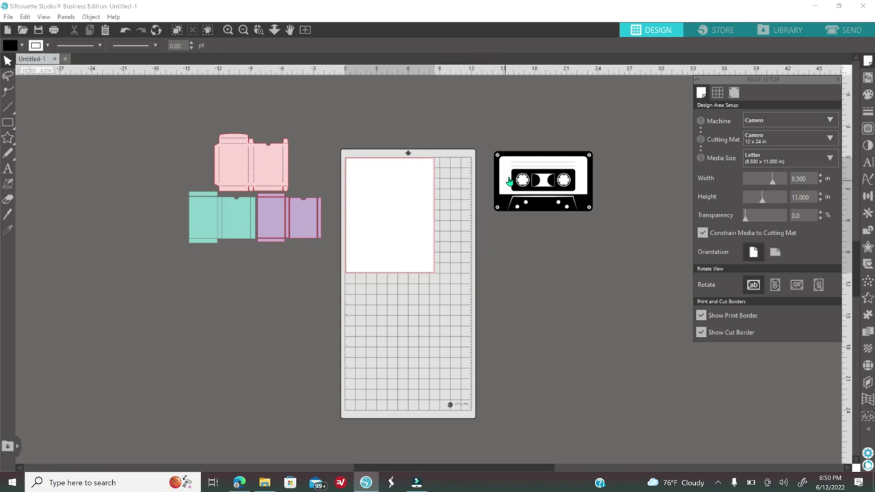
left_click(759, 161)
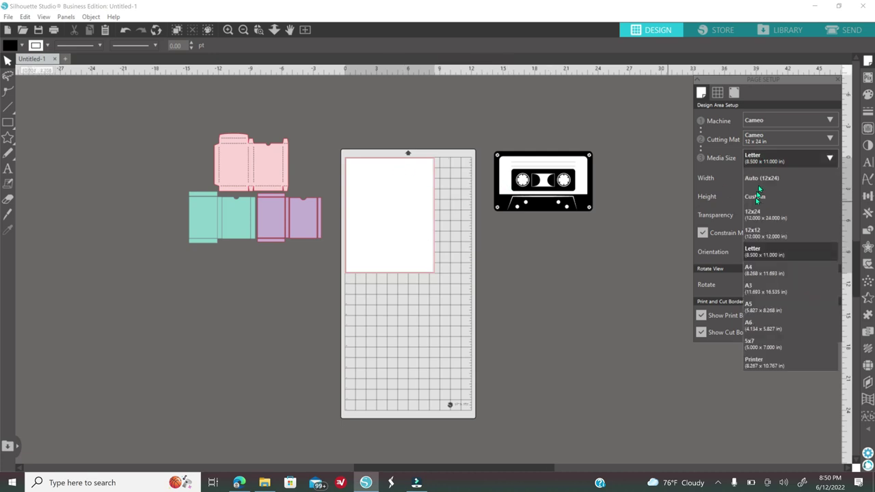
left_click(464, 198)
left_click(228, 30)
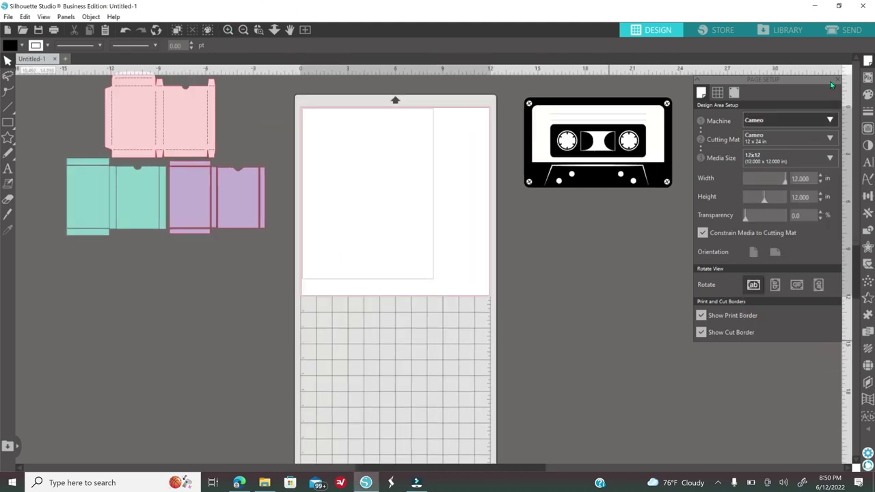
left_click(836, 81)
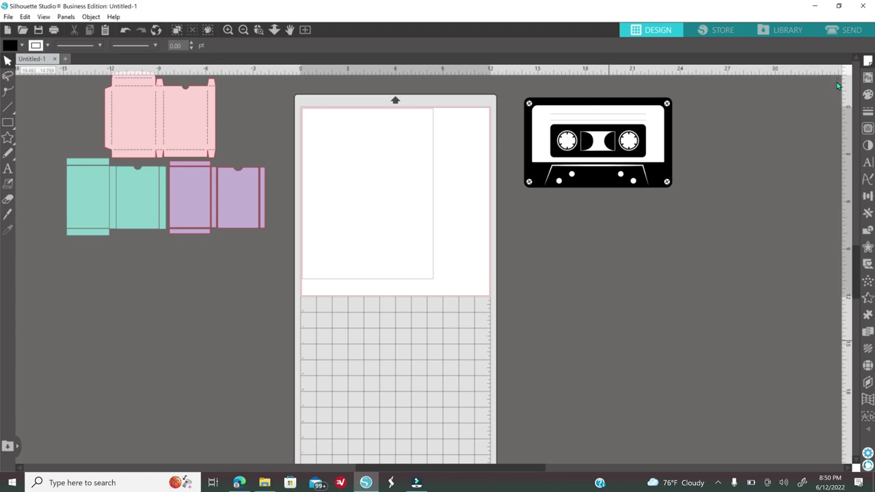
- Ungroup the black-and-white cassette graphic beside the cutting mat
left_click(593, 185)
left_click_drag(429, 469, 476, 468)
scroll(465, 417, "up", 2)
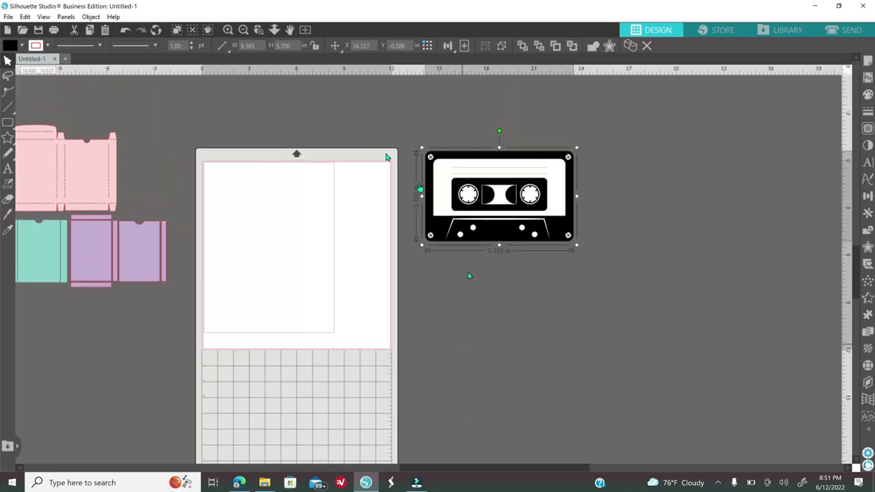
left_click(228, 30)
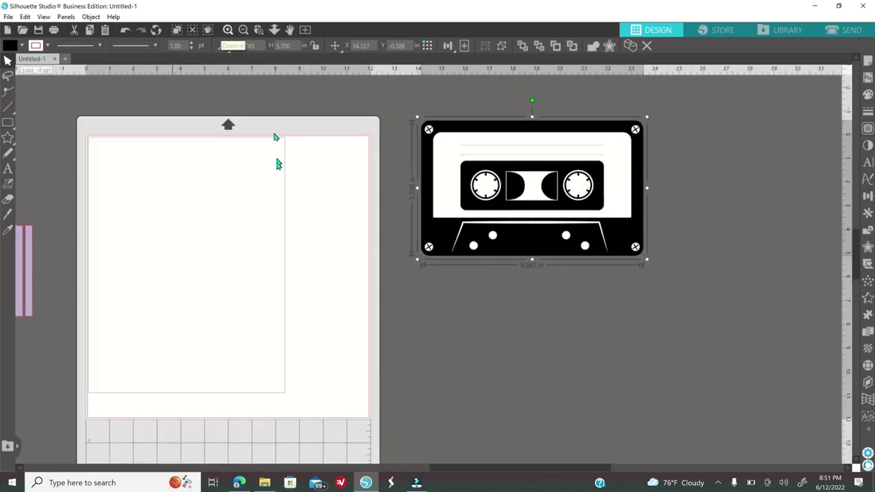
left_click(231, 31)
scroll(317, 176, "up", 3)
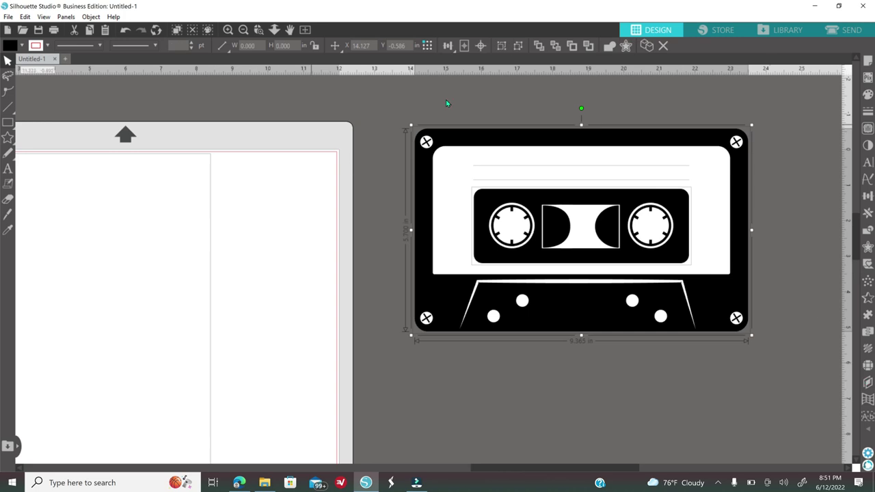
left_click_drag(356, 97, 735, 311)
right_click(570, 375)
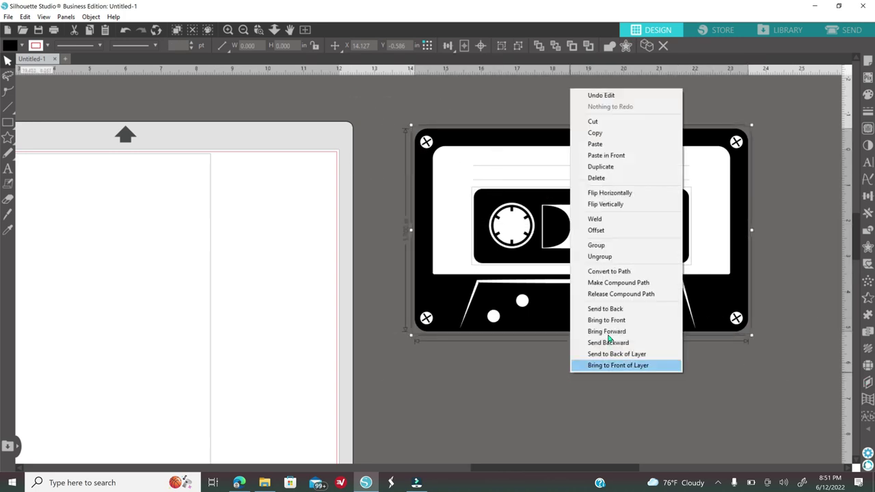
left_click(600, 256)
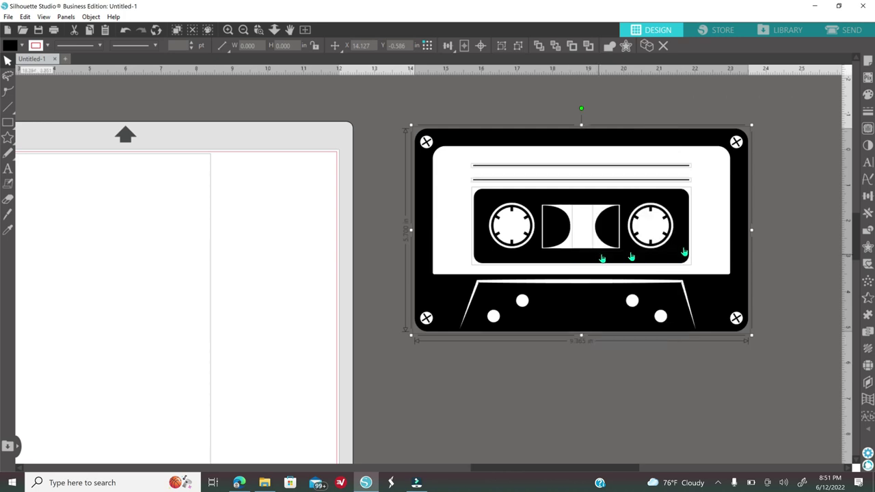
- Ungroup the cassette's remaining nested shapes so that each piece can be selected on its own
right_click(772, 207)
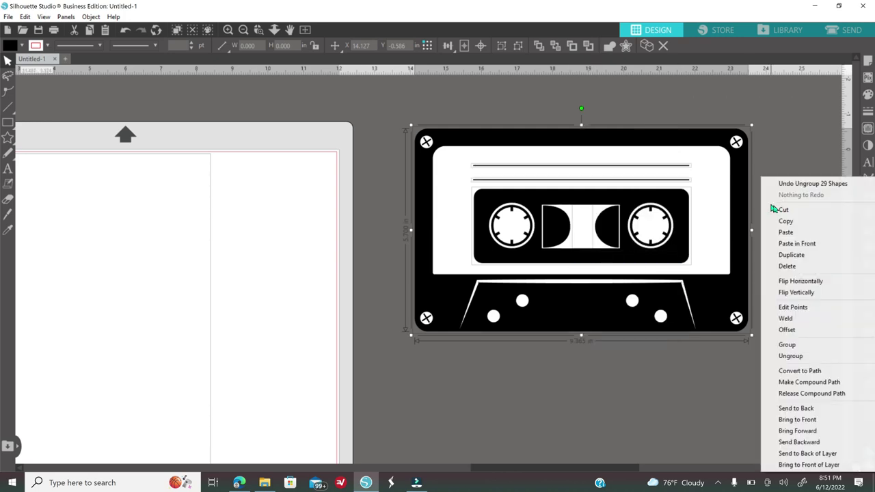
left_click(793, 358)
left_click_drag(385, 119, 810, 361)
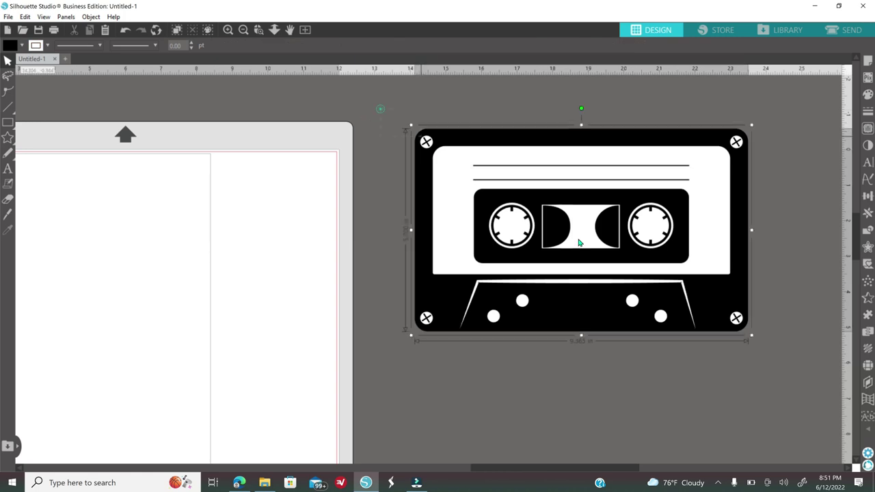
left_click(811, 361)
left_click(670, 261)
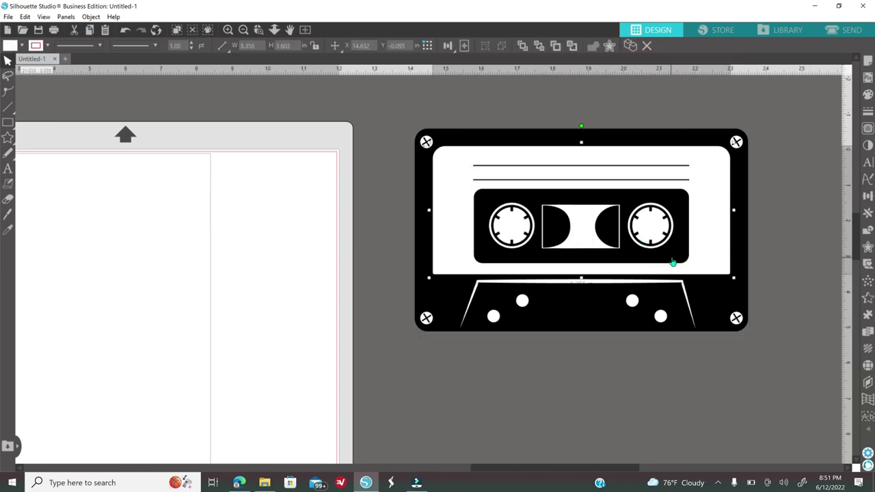
left_click(125, 30)
- Move the cassette over to the cutting mat's edge and fill its black outer body with orange
left_click(602, 319)
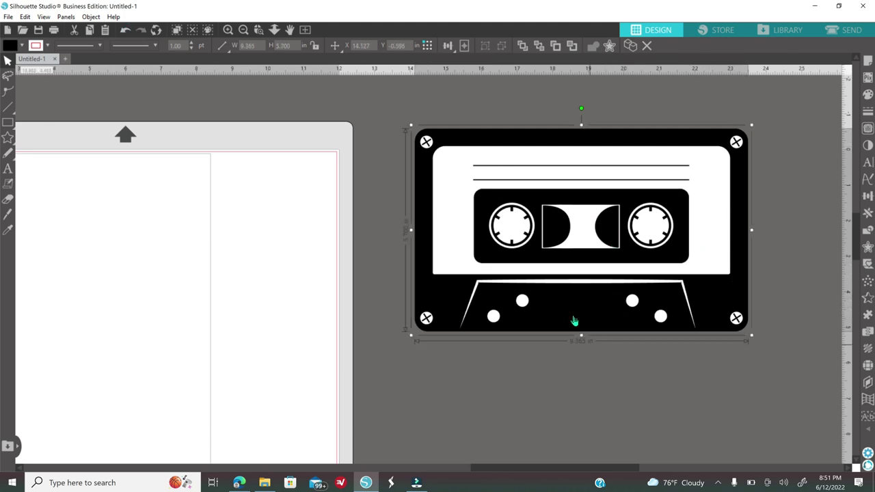
left_click(867, 95)
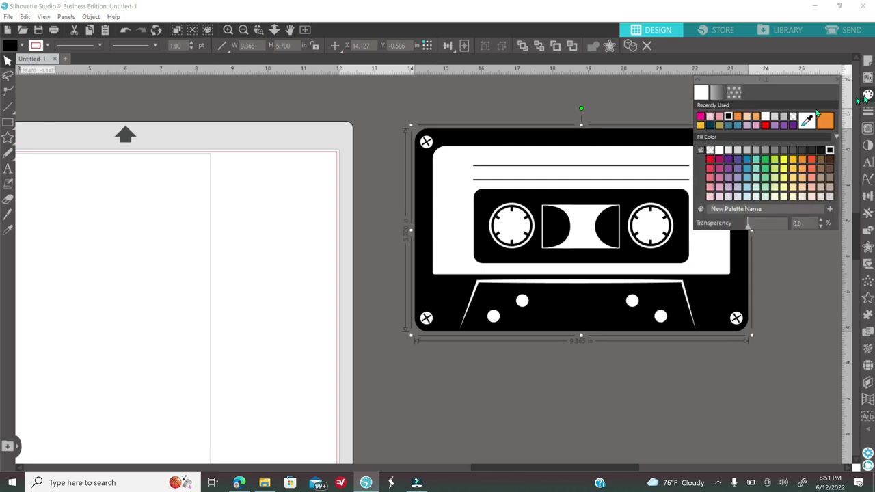
left_click_drag(706, 326, 668, 334)
left_click(772, 336)
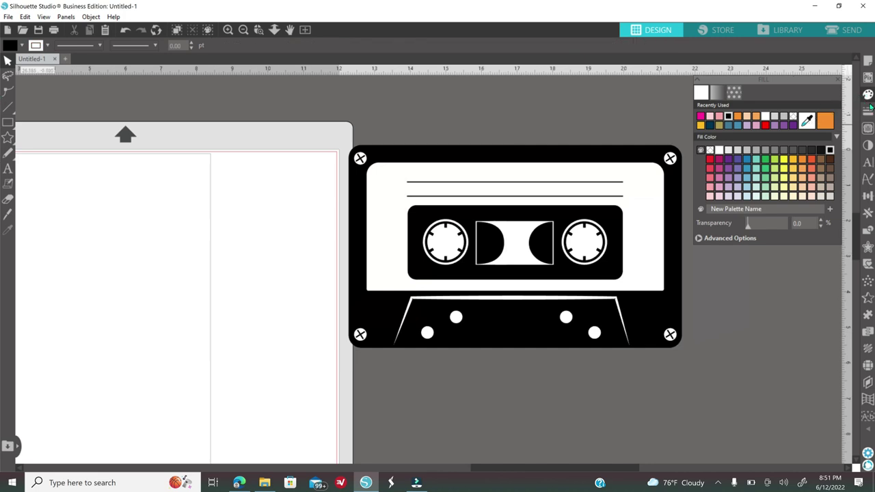
left_click(644, 327)
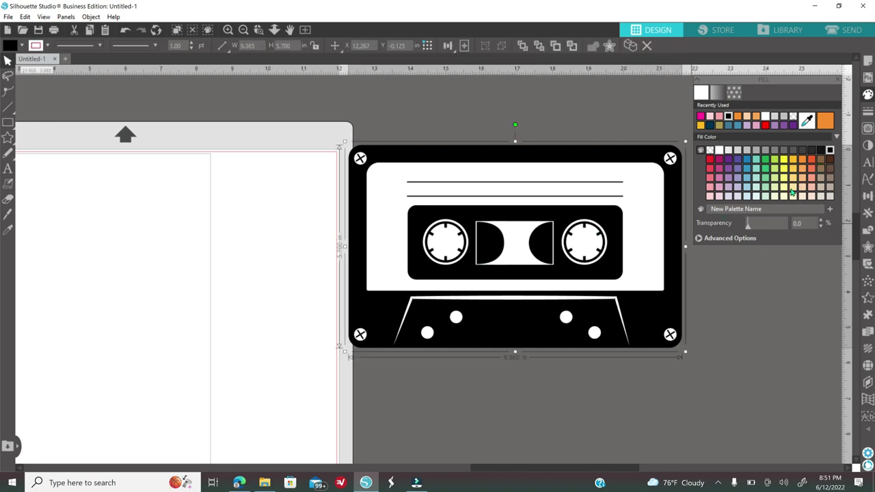
left_click(803, 161)
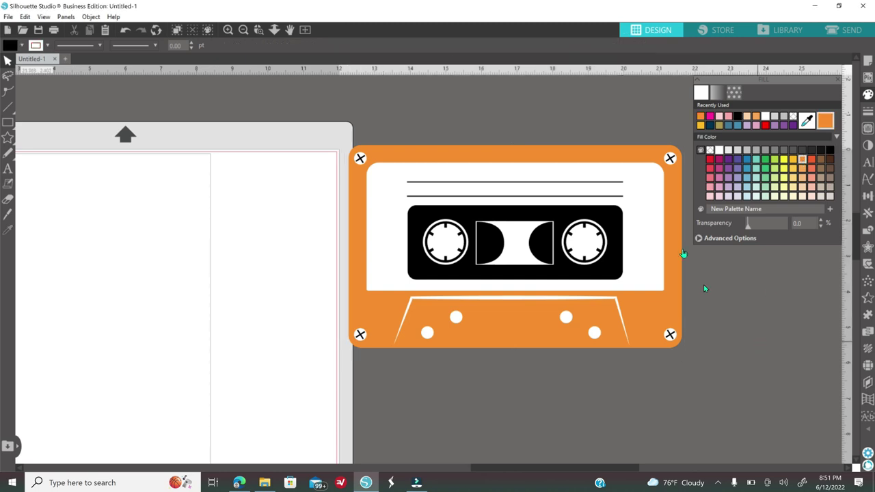
- Fill the cassette's white label area with the palest peach from the orange column of the palette
left_click(652, 209)
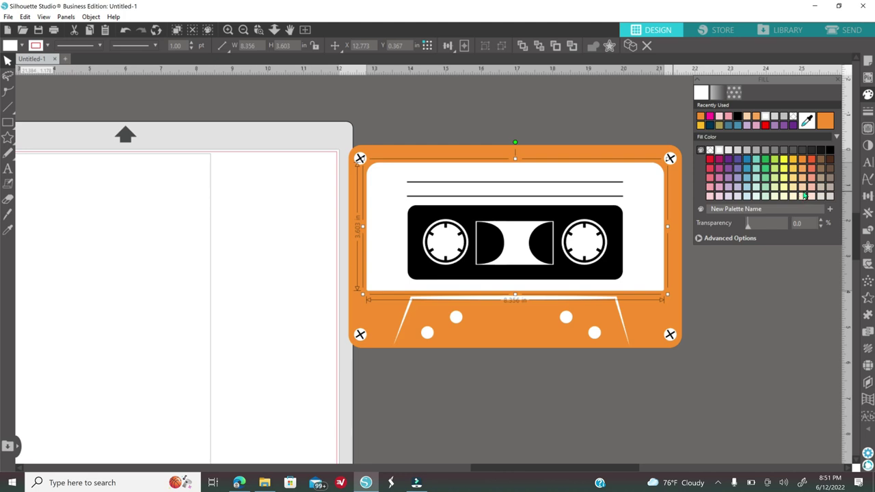
left_click(804, 187)
left_click(804, 196)
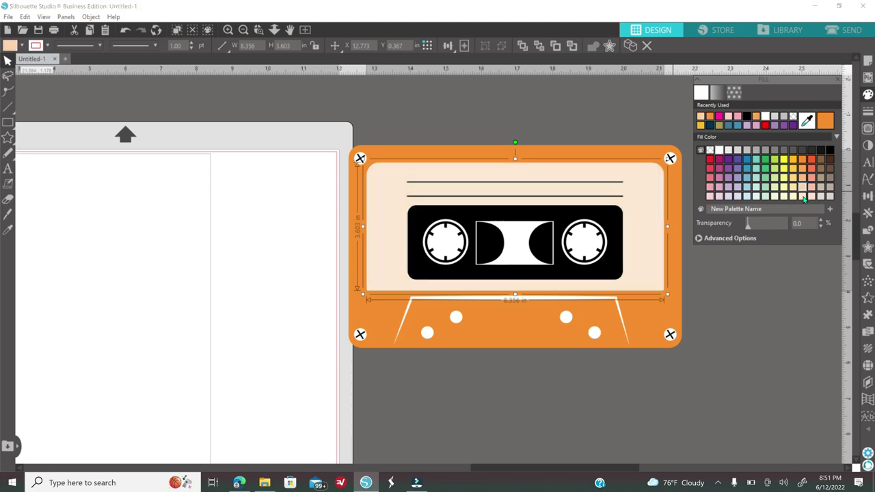
left_click(764, 290)
- Fill the black rounded panel around the tape reels with the same orange as the outer body
left_click(576, 274)
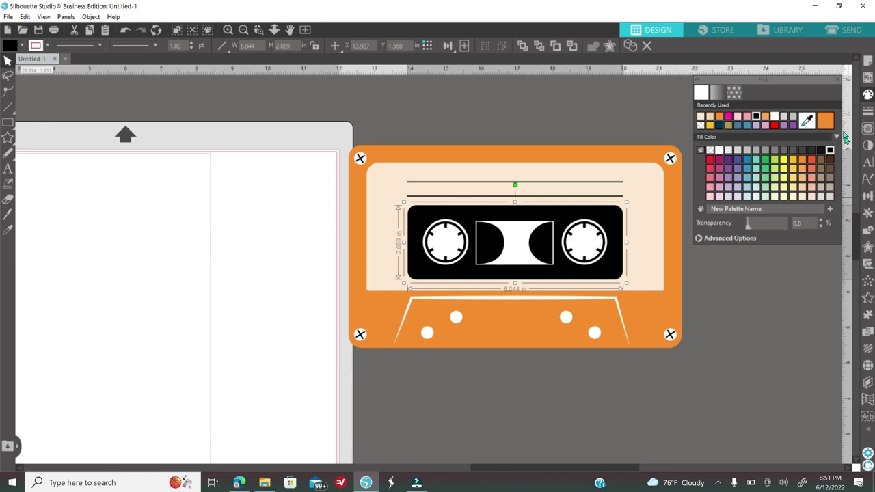
left_click(801, 159)
left_click(757, 334)
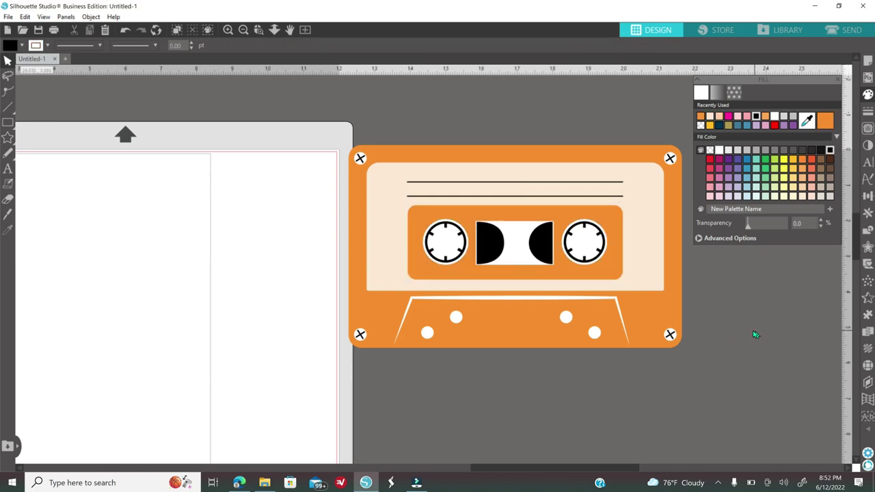
- Fill the white trapezoid outline in the lower part of the cassette with black
left_click(598, 303)
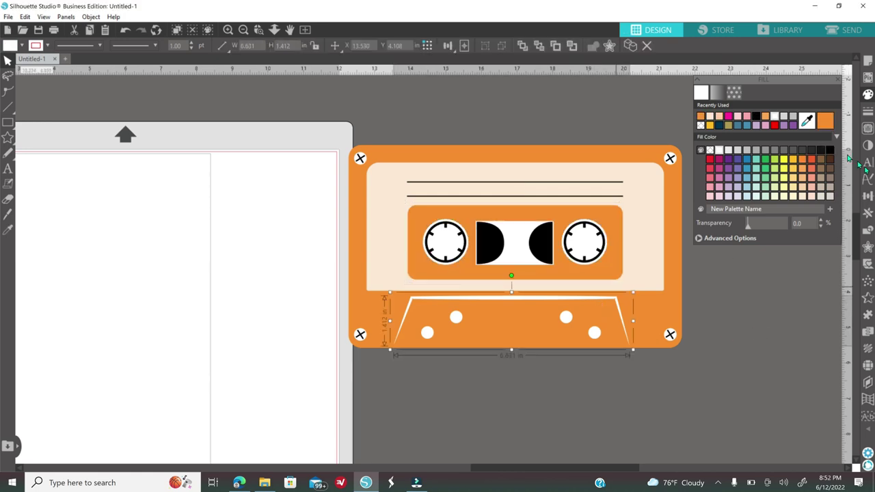
left_click(755, 117)
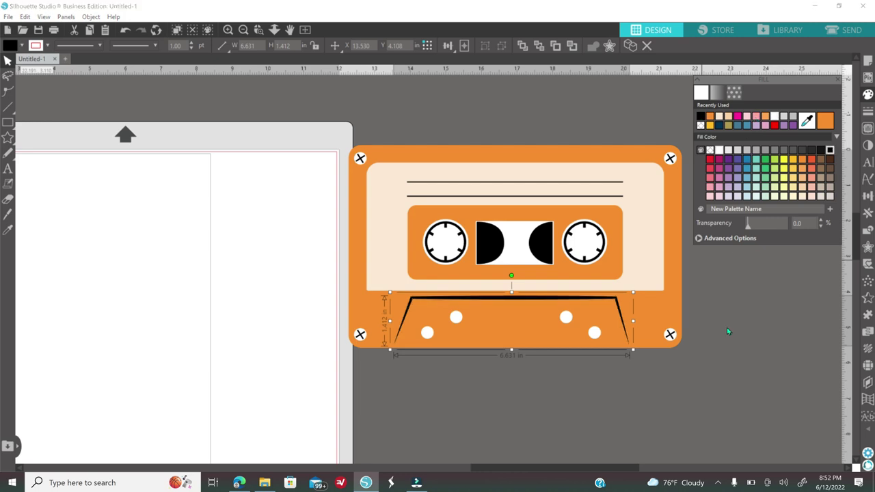
left_click(733, 370)
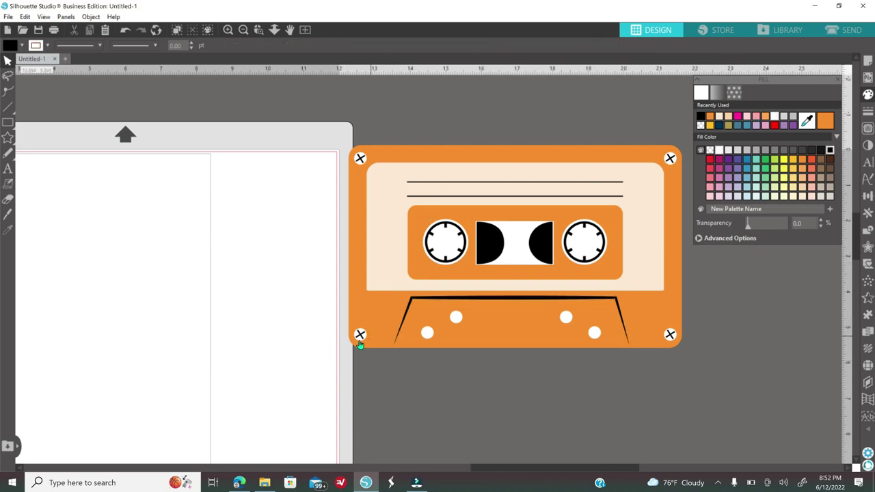
- Give the four small white circles inside the trapezoid a black outline 1.50 pt thick
left_click(427, 334)
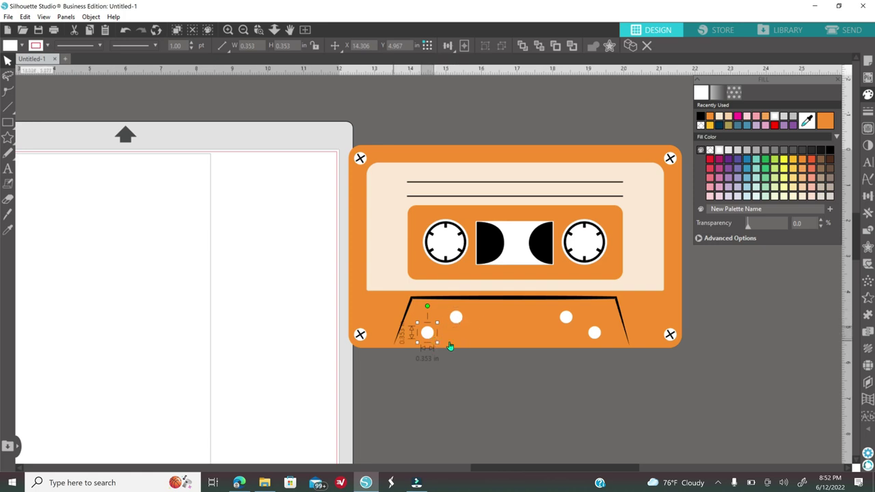
left_click(456, 316, "shift")
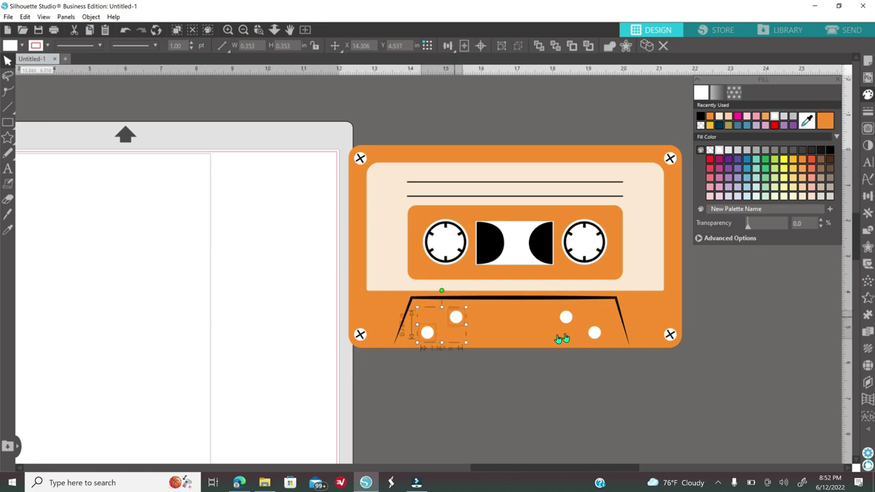
left_click(567, 318, "shift")
left_click(595, 335, "shift")
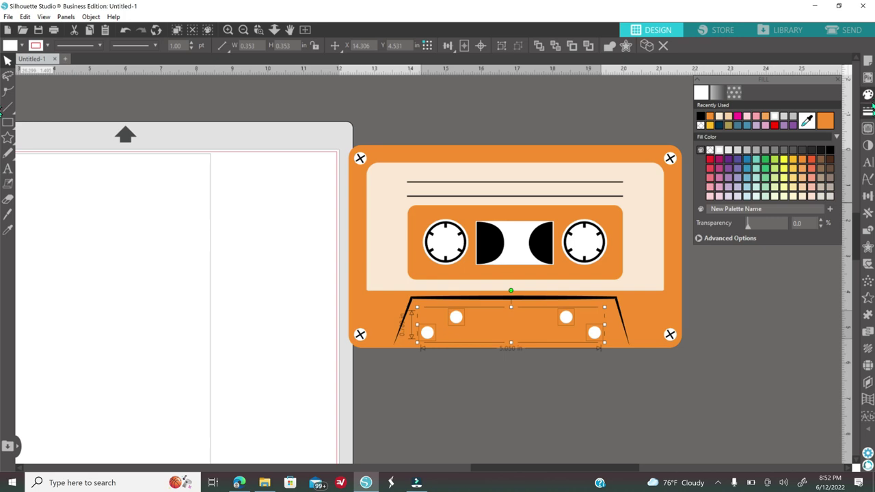
left_click(868, 113)
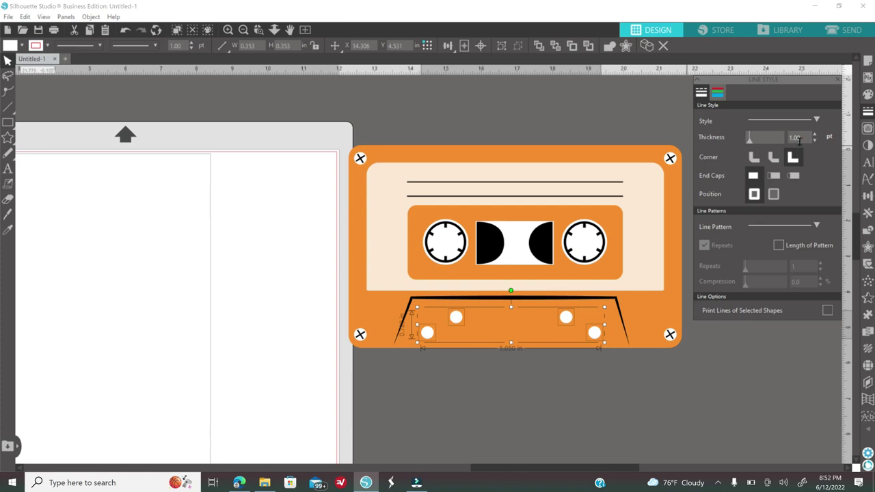
left_click(717, 95)
left_click(701, 116)
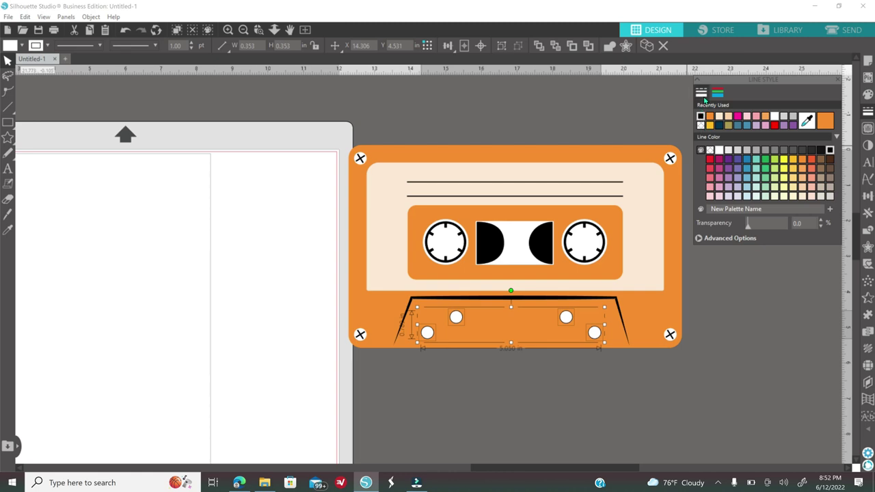
left_click(700, 93)
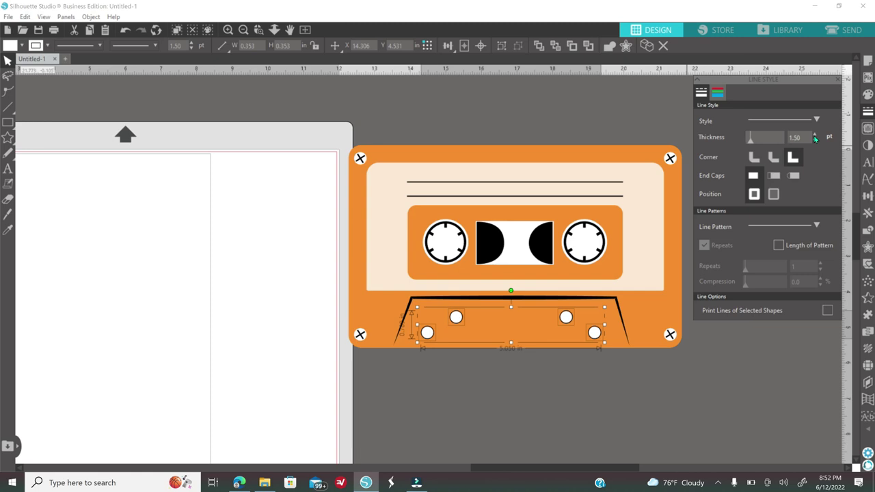
left_click(680, 364)
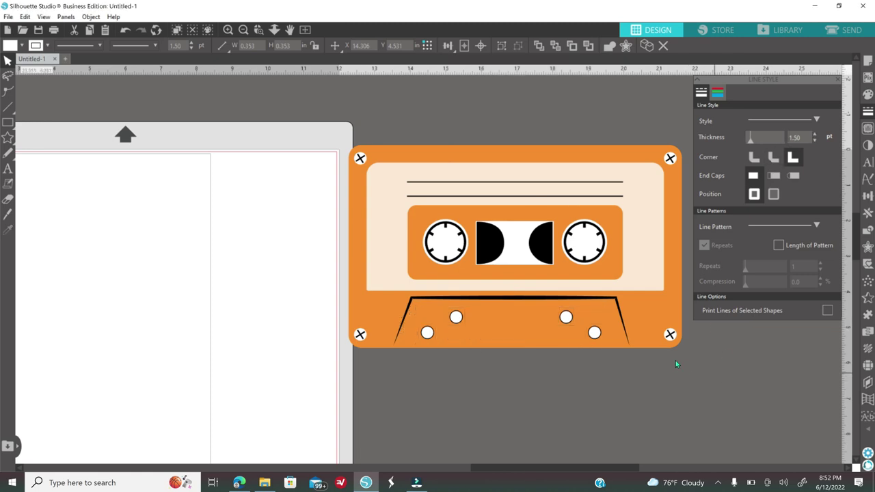
- Give the white screw circles in the cassette's corners a black outline 1.50 pt thick
left_click(671, 335)
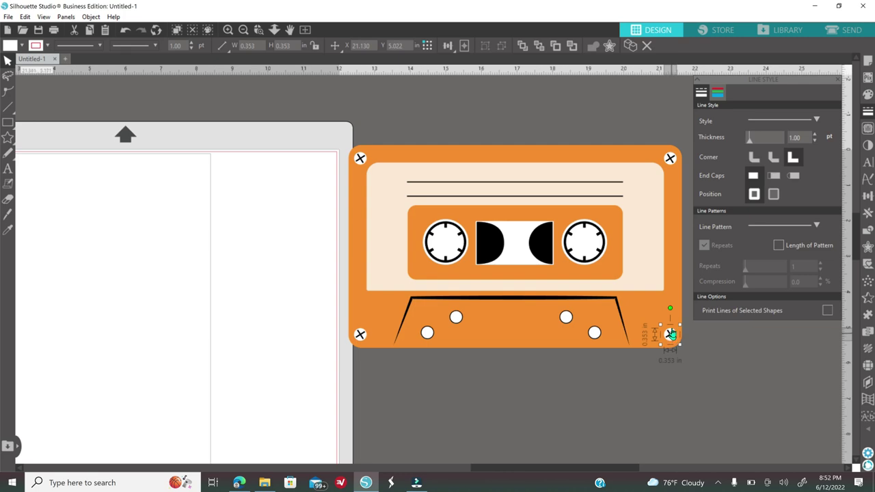
left_click(670, 162, "shift")
left_click(362, 336, "shift")
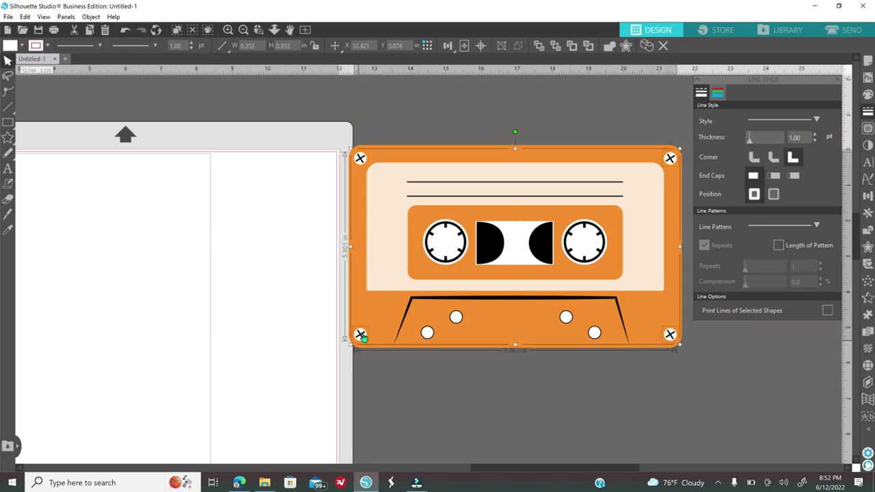
left_click(360, 343, "shift")
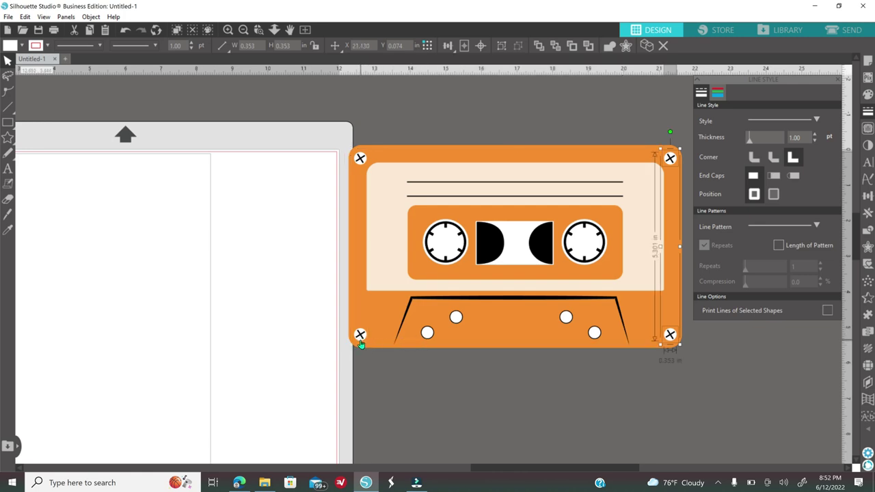
left_click(360, 340, "shift")
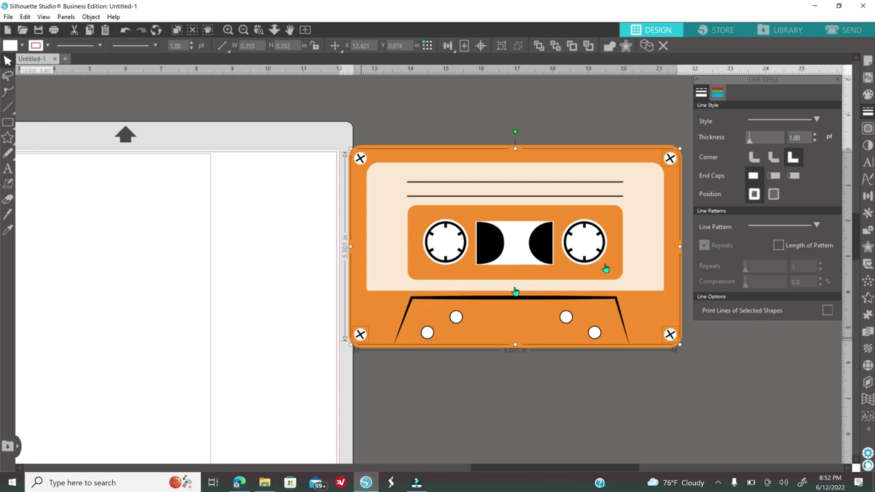
left_click(814, 135)
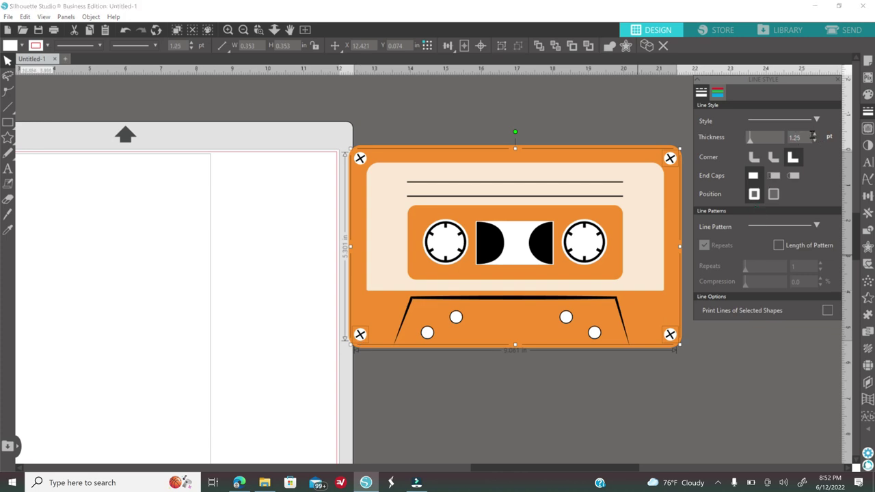
left_click(716, 95)
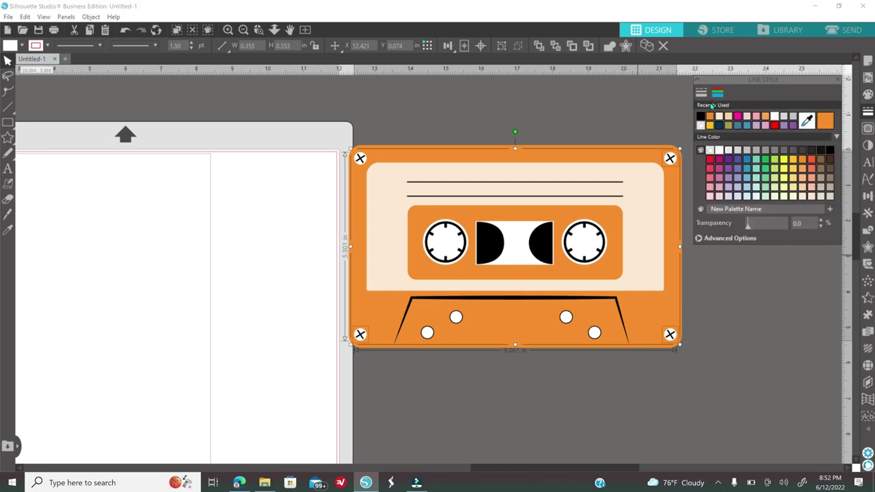
left_click(701, 117)
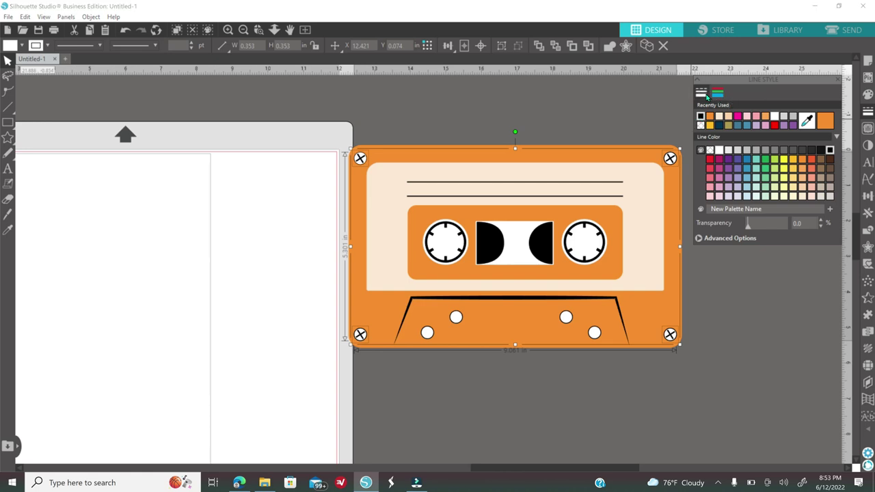
left_click(701, 92)
left_click(581, 102)
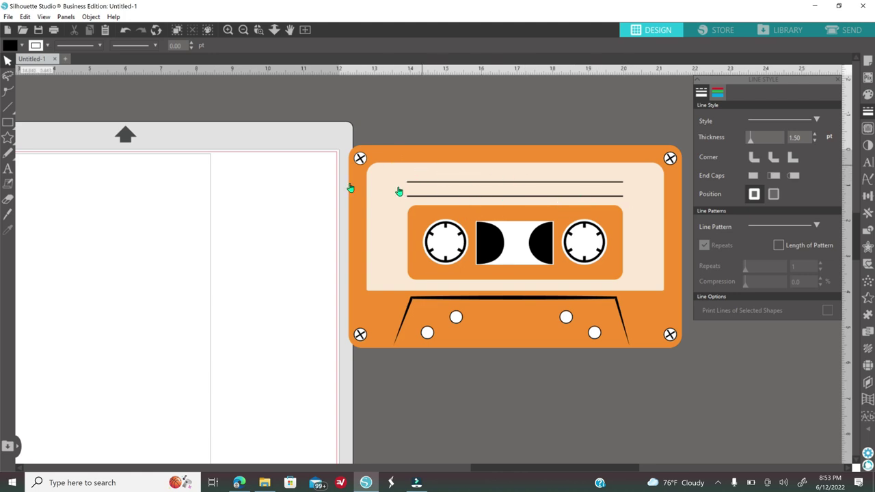
left_click(9, 169)
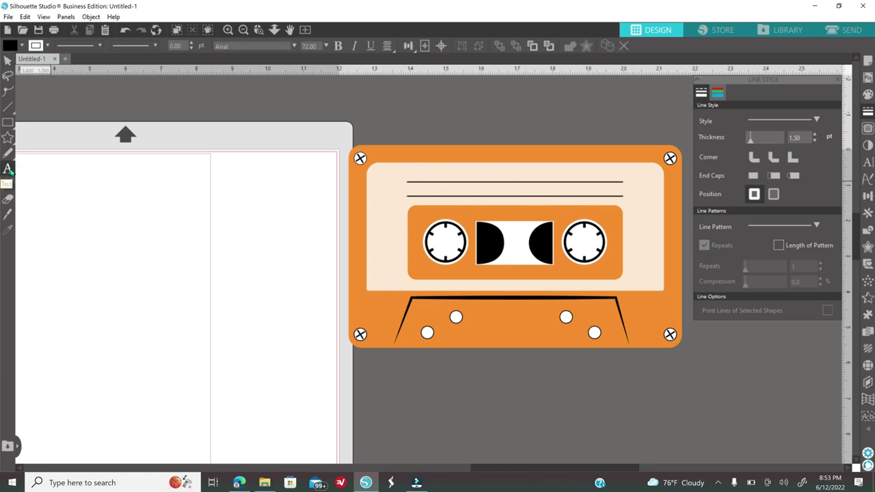
left_click(867, 162)
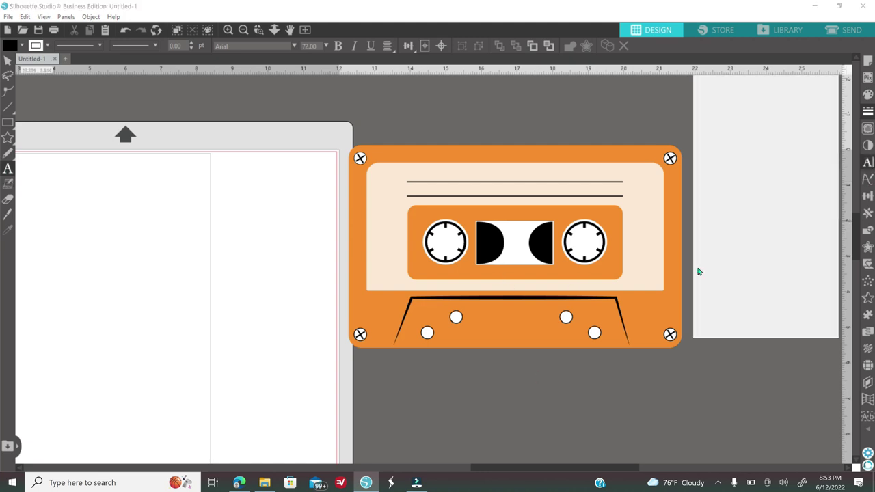
key("Escape")
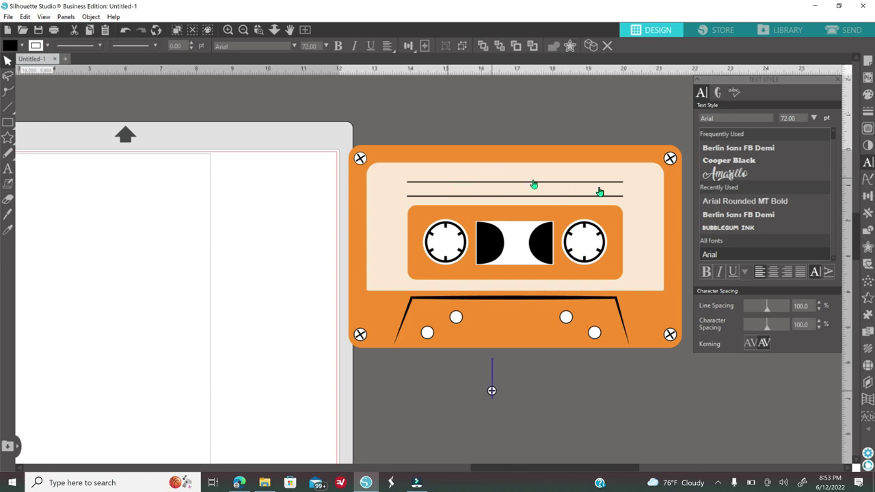
left_click(521, 419)
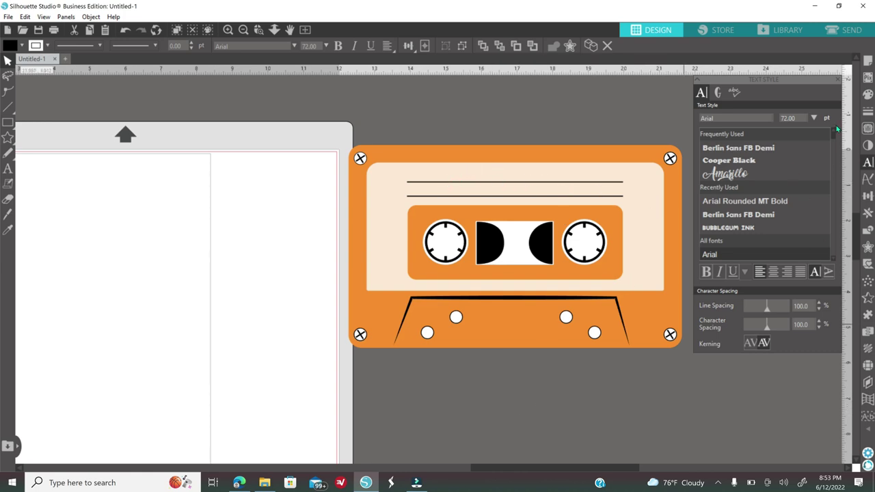
left_click(837, 79)
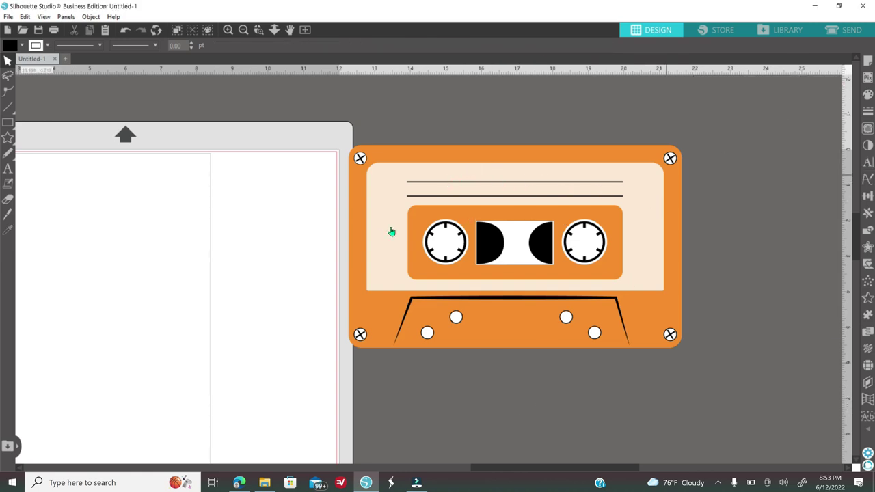
- Duplicate the whole orange cassette and place the copy to the right of the original
left_click(244, 31)
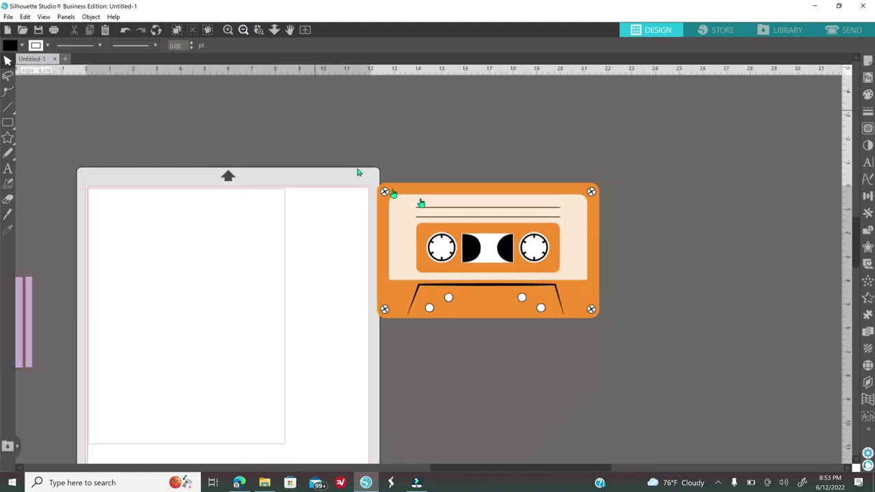
left_click_drag(344, 150, 672, 380)
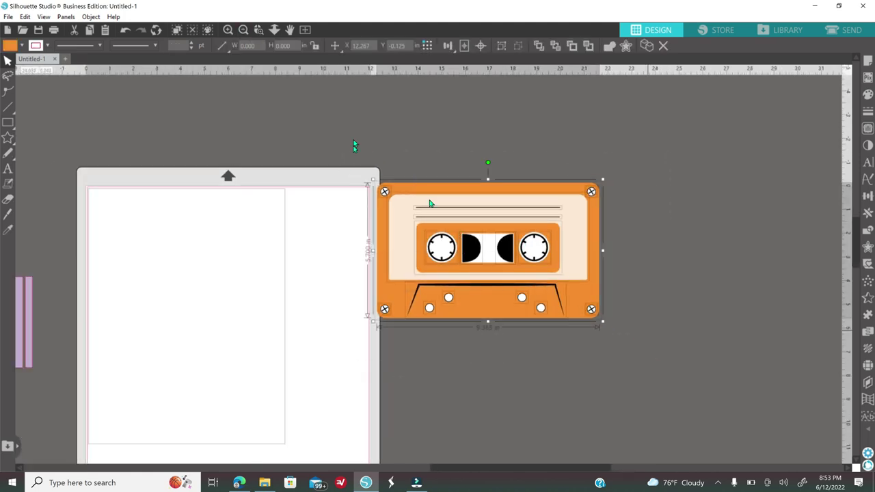
right_click(559, 371)
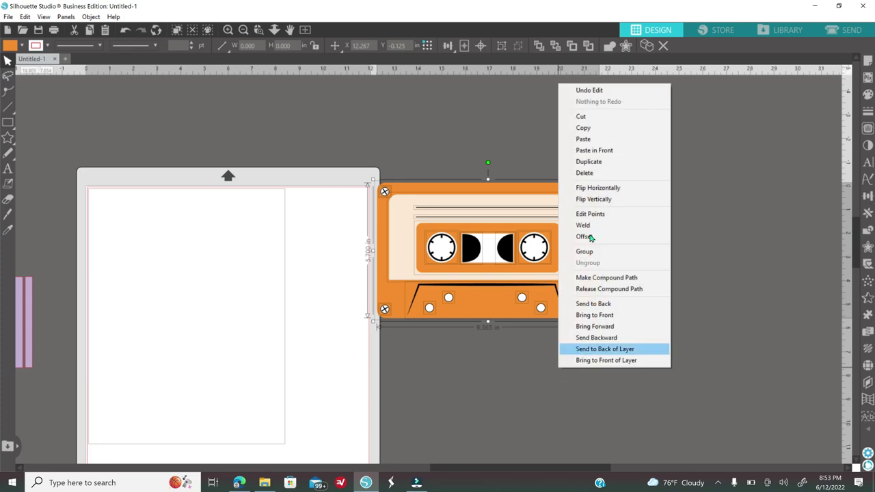
left_click(601, 162)
left_click_drag(545, 310, 780, 310)
- Group all parts of the original orange cassette and move it higher than the copy
left_click_drag(348, 171, 613, 337)
right_click(537, 395)
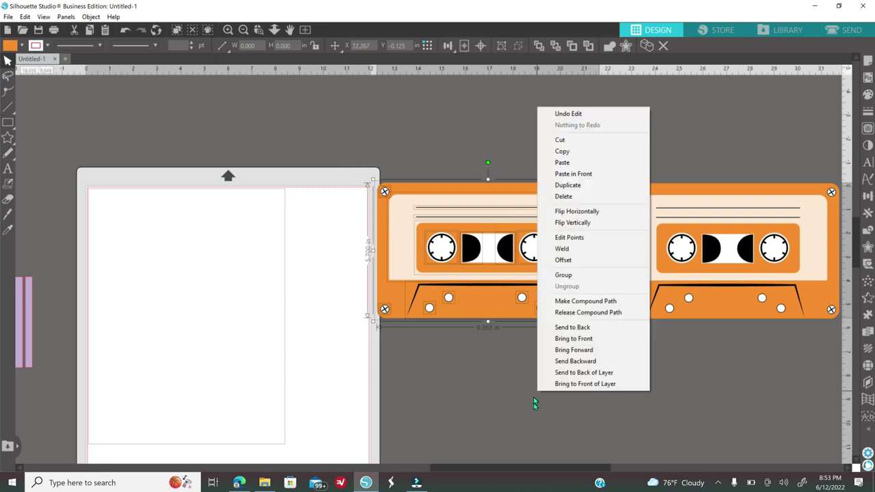
left_click(567, 275)
left_click_drag(465, 316, 470, 243)
left_click_drag(452, 470, 507, 469)
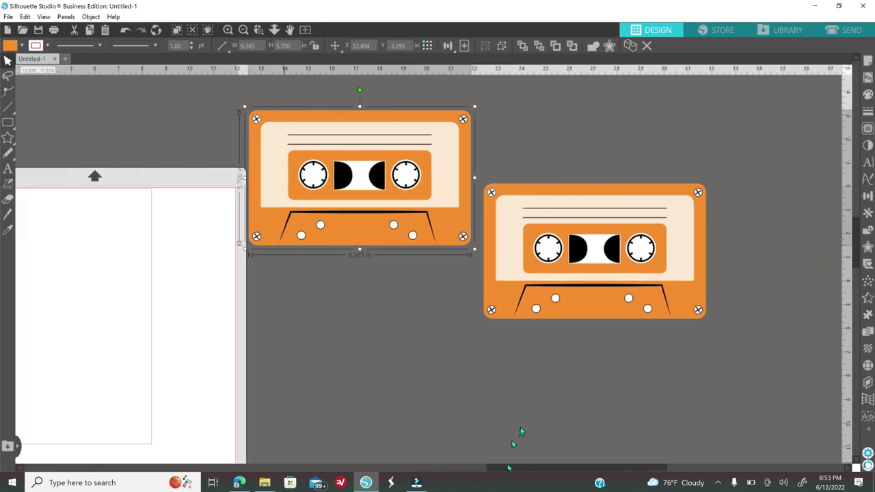
scroll(517, 414, "up", 3)
scroll(517, 383, "up", 1)
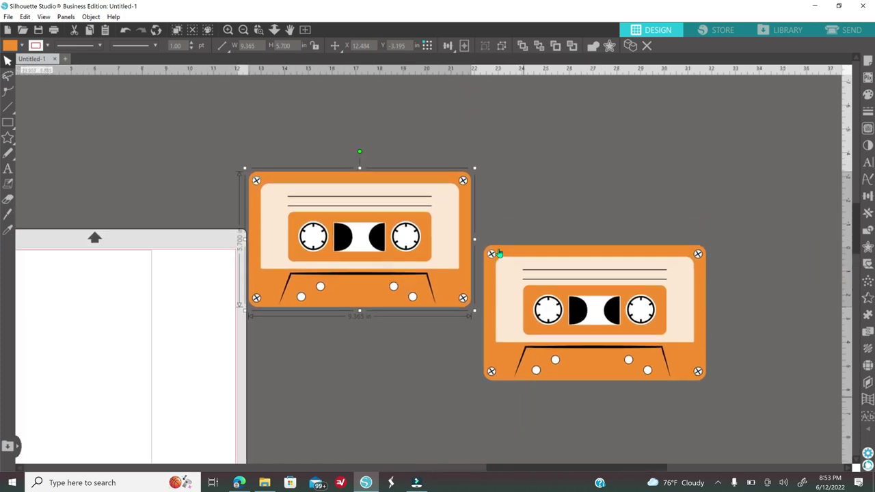
- Fill the duplicate cassette's outer body with the brightest red from the palette
left_click(606, 367)
left_click(866, 97)
left_click(710, 160)
left_click(711, 196)
left_click(710, 187)
left_click(712, 162)
key("ctrl+z")
left_click(606, 368)
left_click(711, 161)
- Fill the duplicate's label area with the palest pink of the red column and its reel panel with the same bright red
left_click(674, 335)
left_click(711, 179)
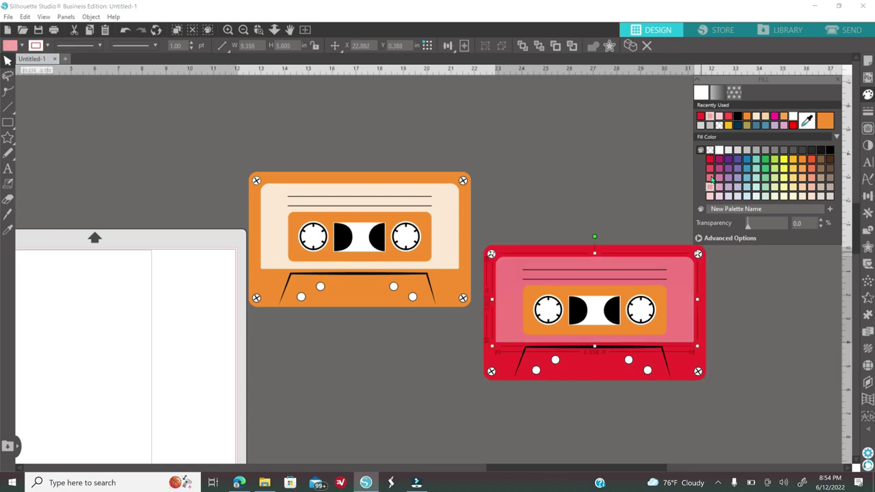
left_click(710, 196)
left_click(659, 327)
left_click(710, 160)
- Duplicate the red cassette, placing the copy below the orange one, and group the copy
left_click_drag(489, 216, 740, 402)
right_click(742, 399)
left_click(786, 192)
left_click_drag(599, 309, 356, 383)
right_click(559, 424)
left_click(593, 311)
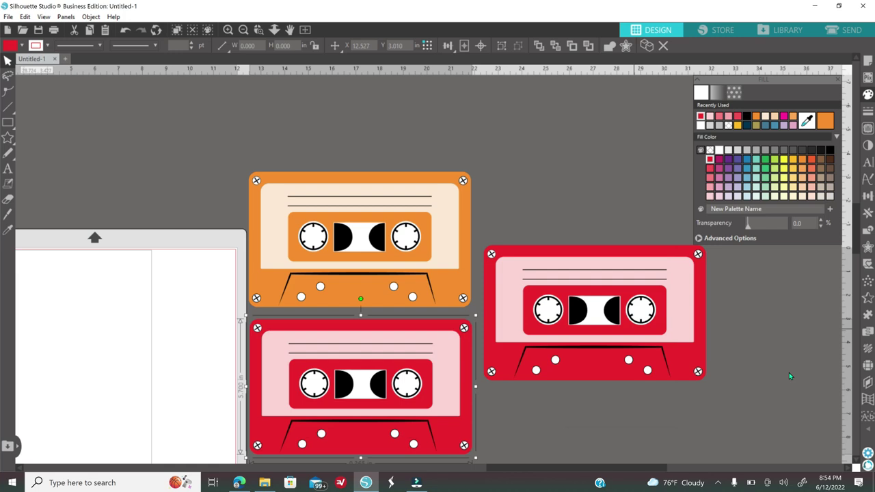
- Recolor the ungrouped red cassette with a purple body and reel panel and the palest purple label area
left_click(790, 376)
left_click(698, 352)
left_click(728, 160)
left_click(681, 313)
left_click(729, 195)
left_click(662, 332)
left_click(729, 159)
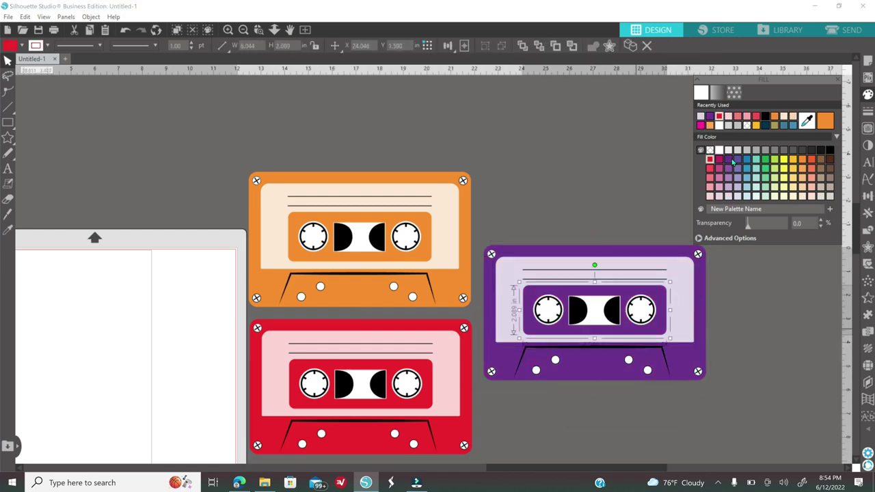
- Duplicate the purple cassette and move the grouped copy above the ungrouped one
left_click_drag(479, 233, 731, 396)
right_click(769, 341)
left_click(786, 132)
right_click(610, 250)
left_click(636, 350)
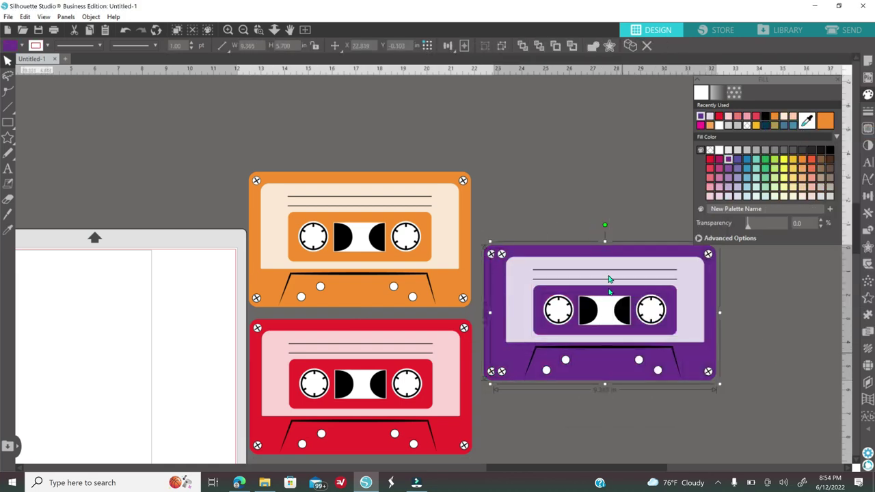
left_click_drag(610, 279, 604, 135)
- Recolor the ungrouped purple cassette with a blue body and reel panel and the palest blue label area
left_click(565, 376)
left_click(746, 160)
left_click(687, 321)
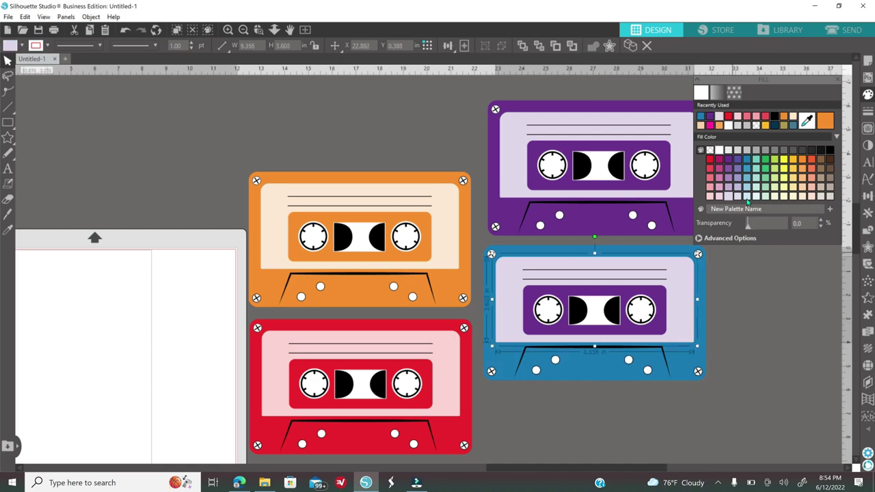
left_click(747, 197)
left_click(635, 328)
left_click(746, 159)
- Move the grouped purple cassette to the left of the orange one and put a grouped duplicate of the blue cassette below it
left_click_drag(568, 217, 98, 285)
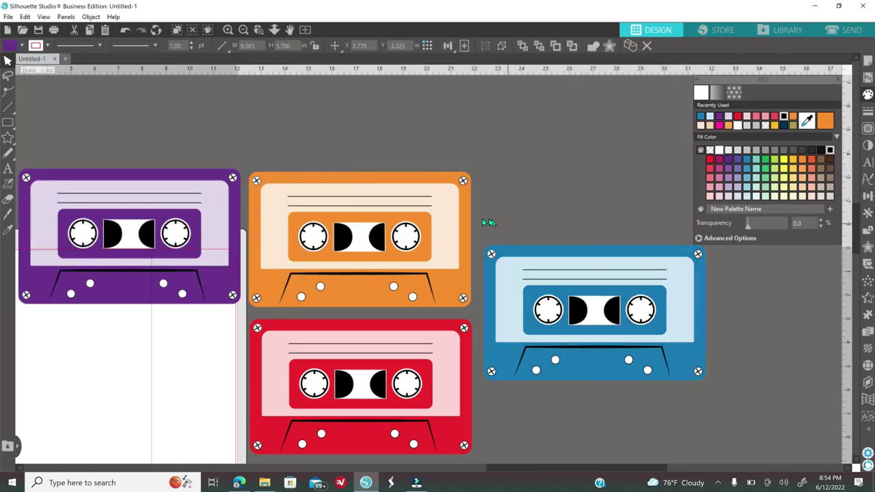
left_click_drag(488, 222, 742, 403)
right_click(767, 319)
left_click(793, 146)
right_click(525, 172)
left_click(562, 226)
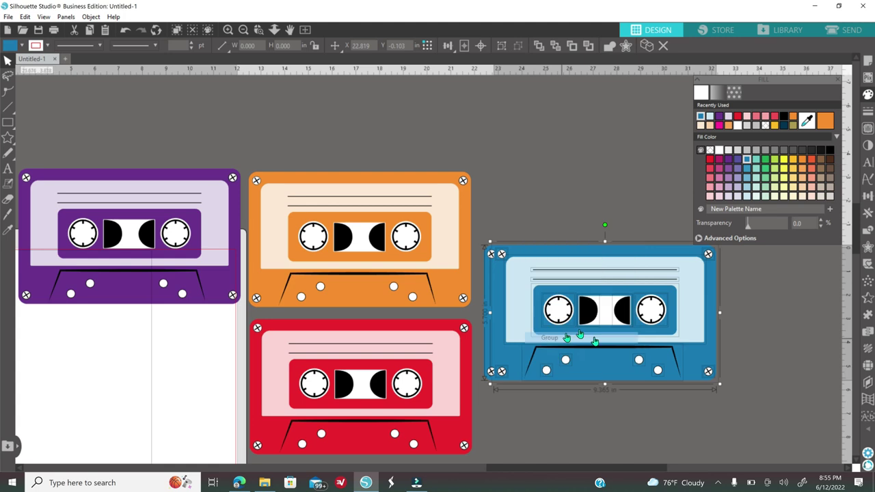
left_click_drag(594, 342, 128, 411)
- Recolor the ungrouped blue cassette with a yellow body and reel panel and the palest yellow label area
left_click(621, 372)
left_click(783, 163)
left_click(684, 328)
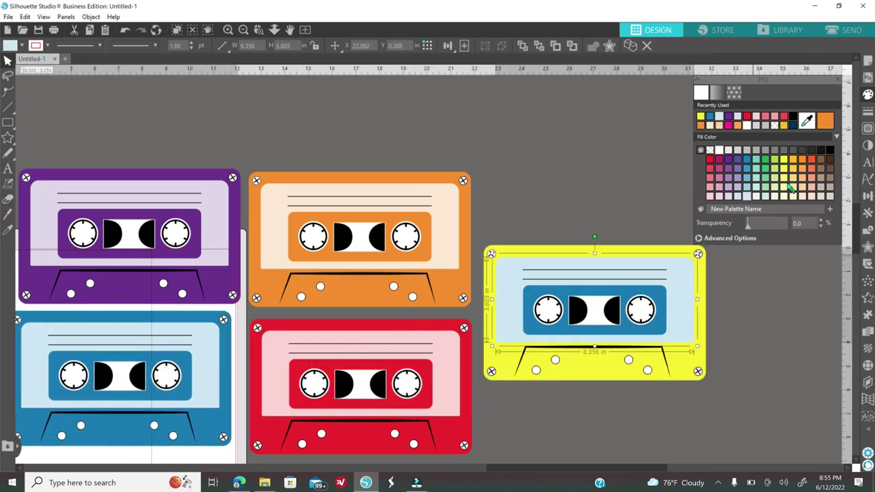
left_click(784, 194)
left_click(783, 163)
- Group the yellow cassette and duplicate it, arranging the two one above the other beside the orange and red cassettes
left_click_drag(488, 228, 737, 396)
right_click(764, 381)
left_click(797, 264)
left_click_drag(603, 353, 607, 409)
right_click(597, 293)
left_click(627, 86)
- Ungroup the lower yellow cassette and fill its outer body with green
right_click(614, 396)
left_click(669, 284)
left_click(727, 356)
left_click(696, 369)
left_click(765, 159)
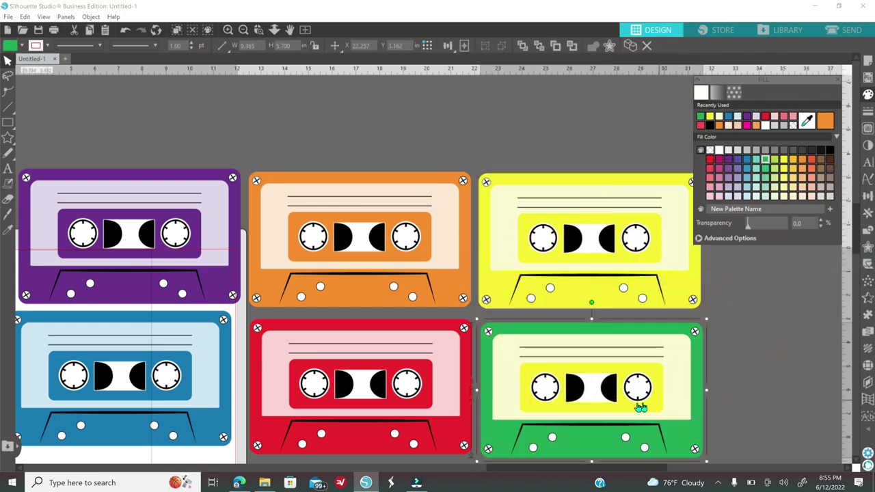
- Fill the lower cassette's reel panel with the same green and its label area with the palest green
left_click(641, 406)
left_click(765, 159)
left_click(727, 356)
left_click(680, 359)
left_click(765, 196)
- Group the green cassette and adjust the yellow cassette's position just above it
left_click_drag(673, 281, 669, 247)
left_click_drag(478, 315, 725, 459)
right_click(761, 373)
left_click(789, 254)
left_click_drag(673, 263, 677, 299)
left_click(724, 294)
- Ungroup the red cassette below the orange one
left_click_drag(544, 468, 504, 467)
right_click(504, 436)
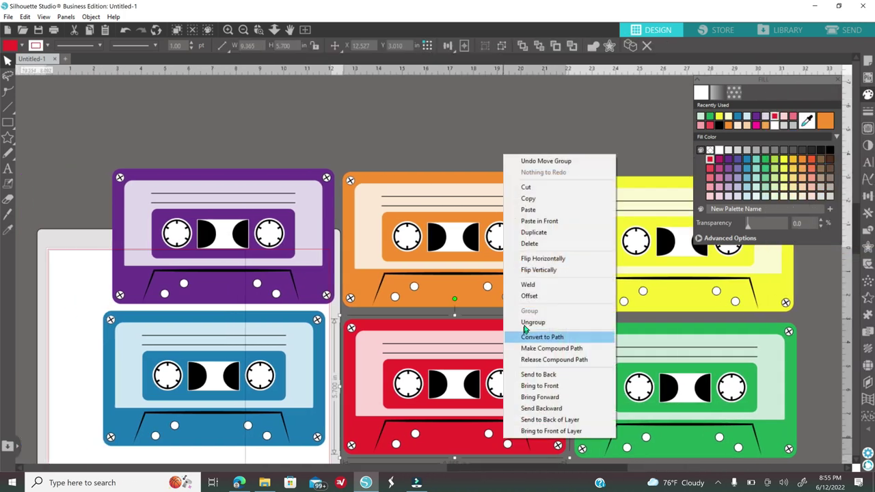
left_click(528, 323)
left_click(567, 244)
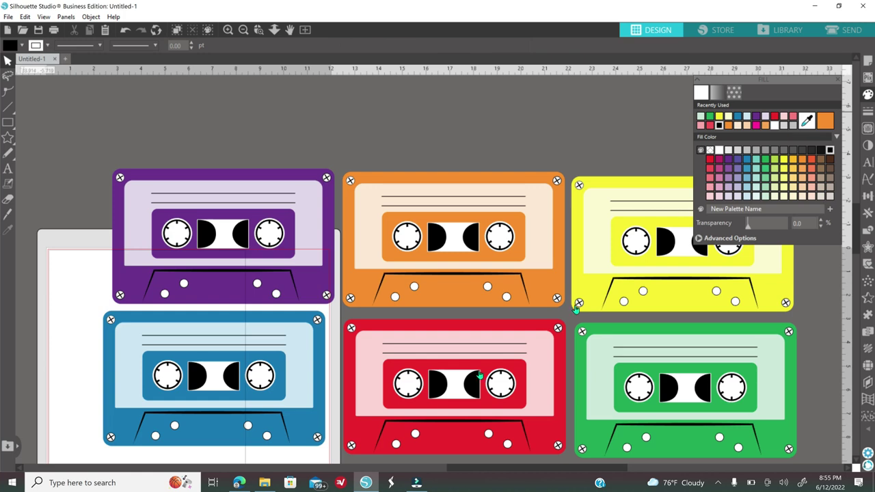
- Switch to the Edge browser and search the web for "hot pink color"
left_click(238, 482)
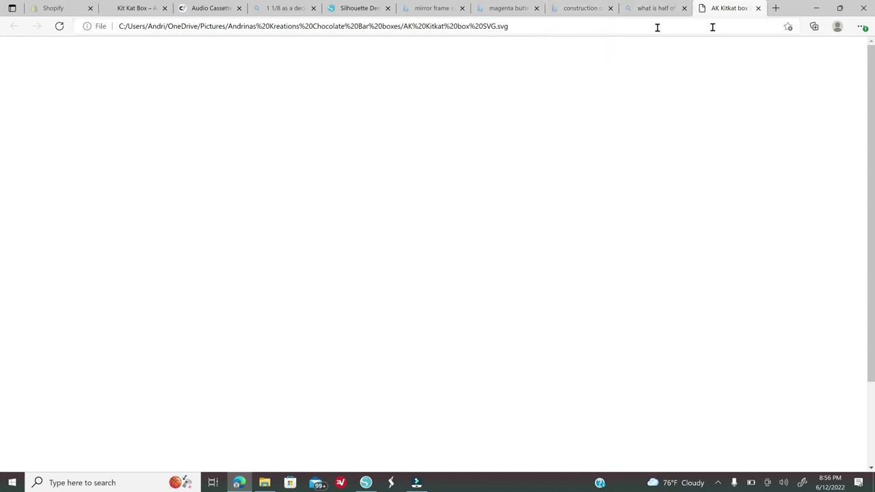
left_click_drag(540, 28, 48, 30)
type("h")
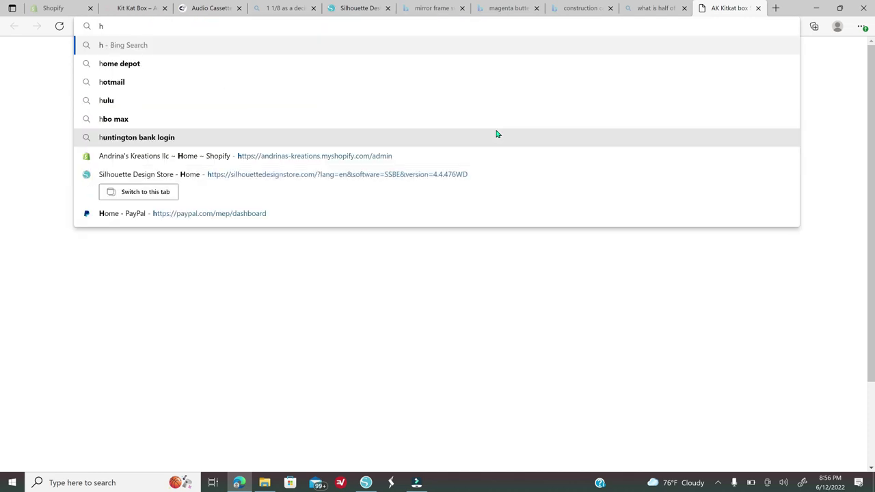
type("ot pink co")
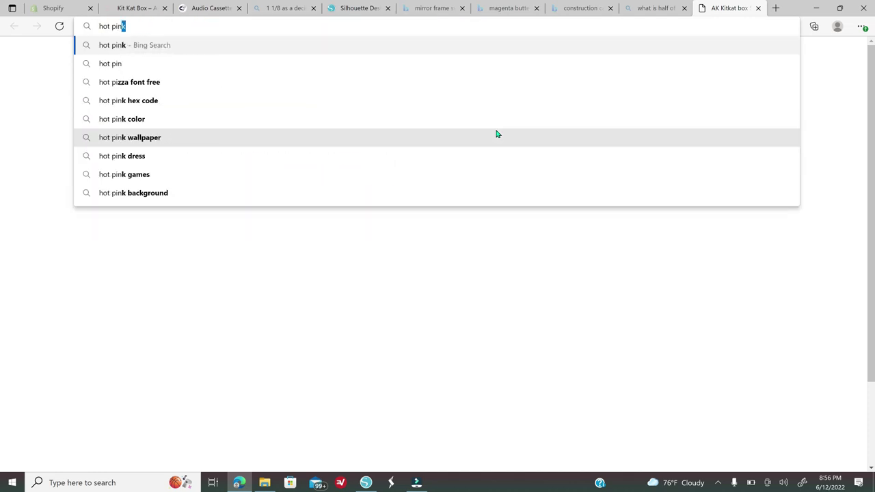
type("r")
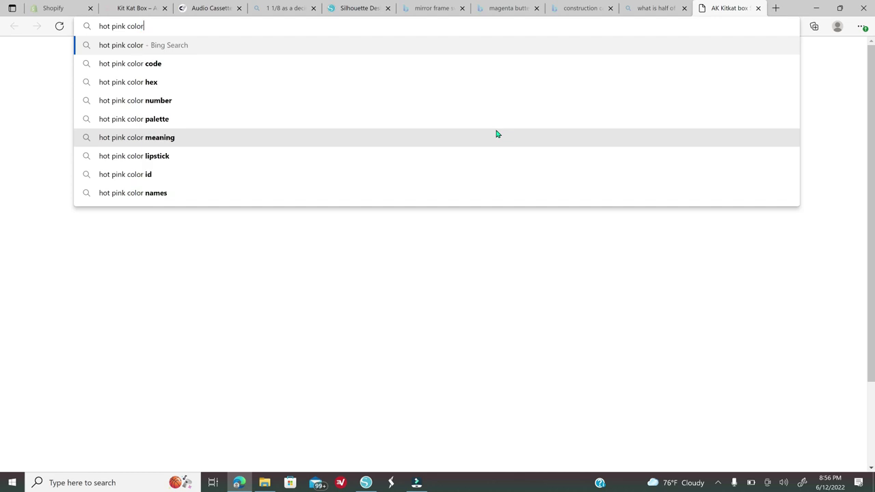
key("Return")
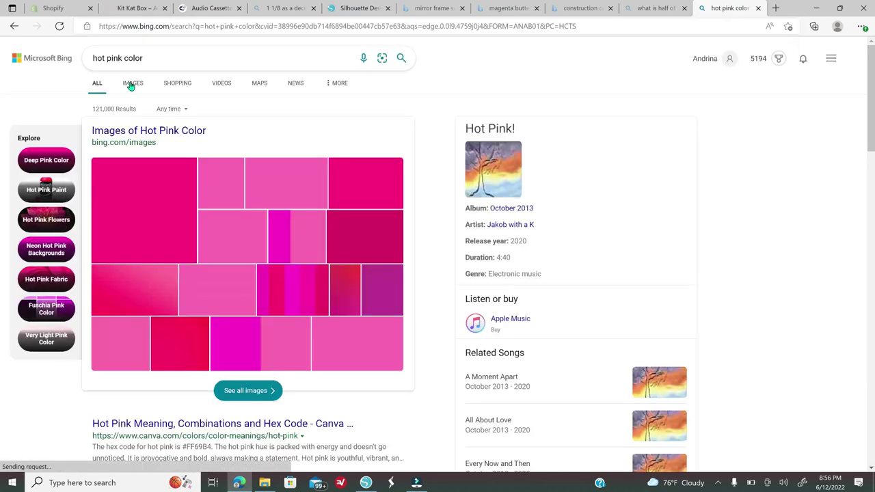
- Open the first solid hot pink swatch from the image results and copy the image
left_click(132, 84)
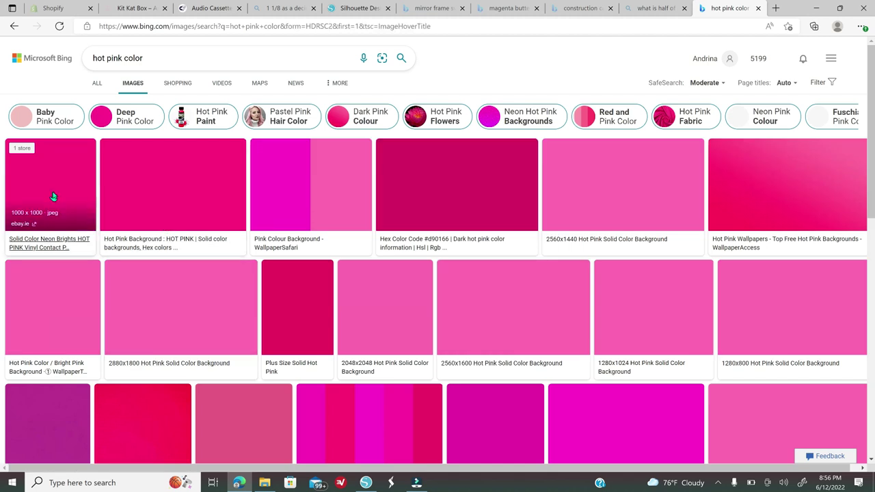
left_click(53, 195)
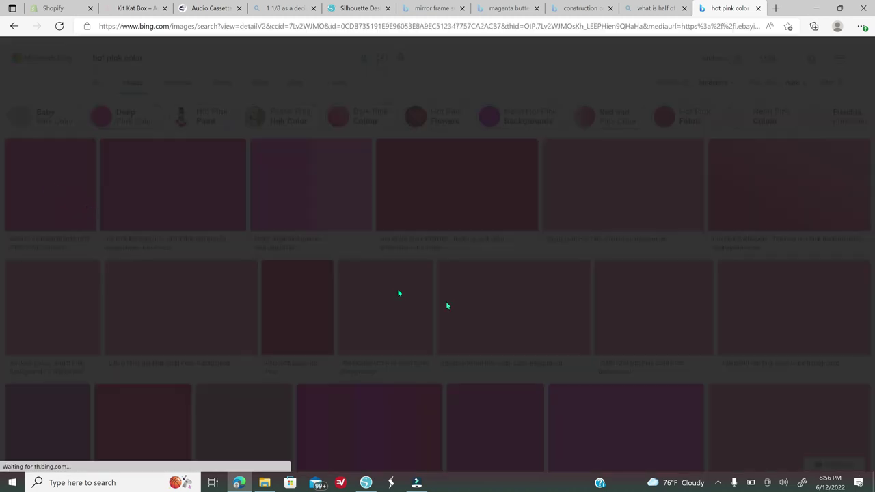
right_click(353, 232)
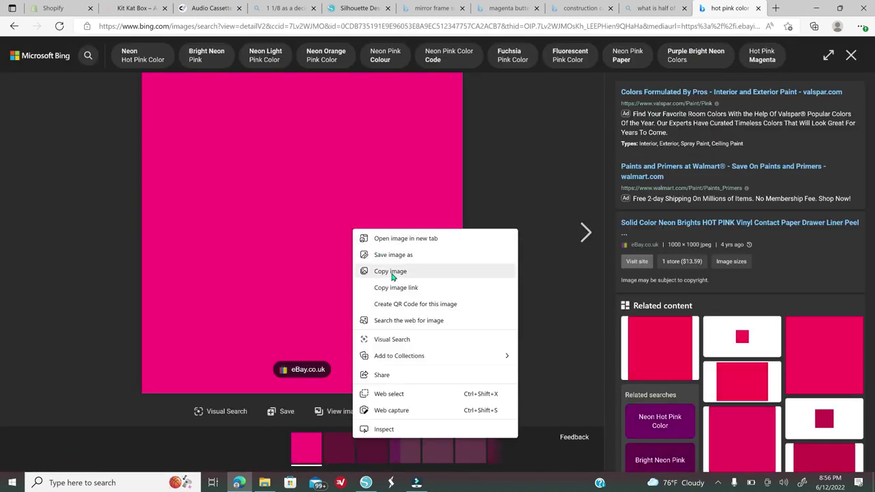
left_click(375, 269)
- Switch to Silhouette Studio, paste the hot pink swatch and place it over the purple and orange cassettes
left_click(366, 482)
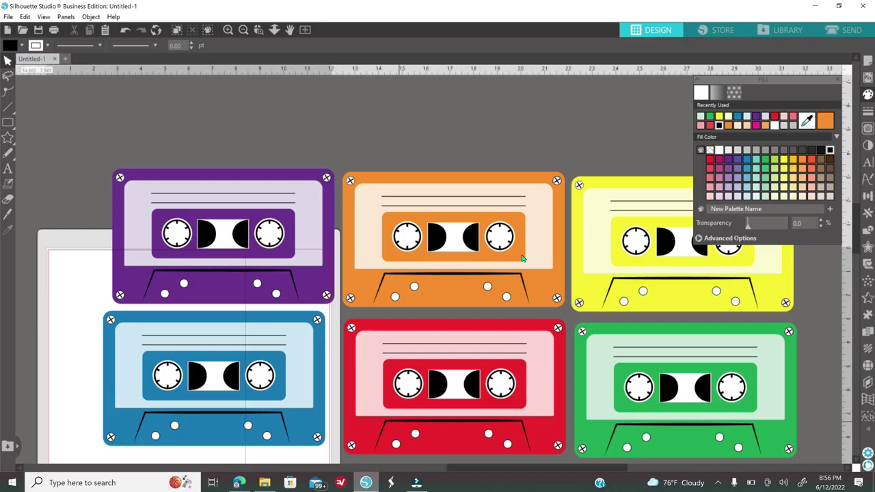
right_click(445, 125)
left_click(477, 171)
left_click_drag(381, 236, 320, 182)
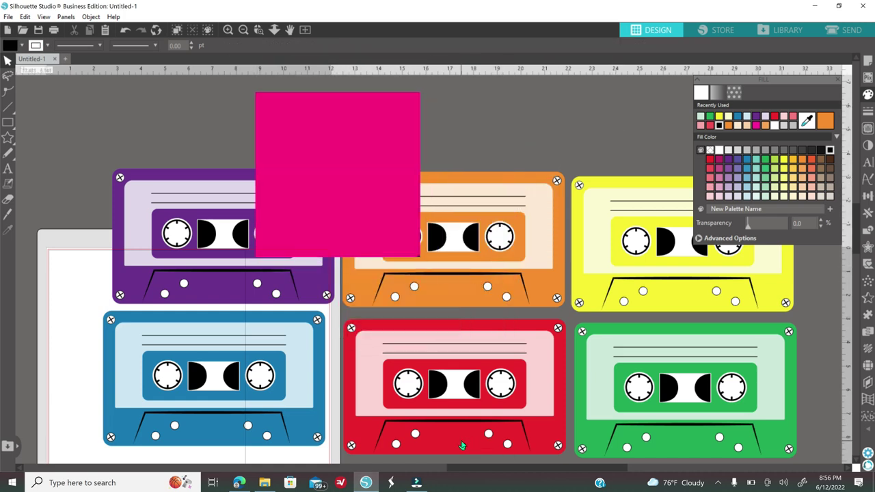
- Fill the red cassette's body and reel panel with hot pink sampled from the pasted swatch, and delete the swatch
left_click(462, 446)
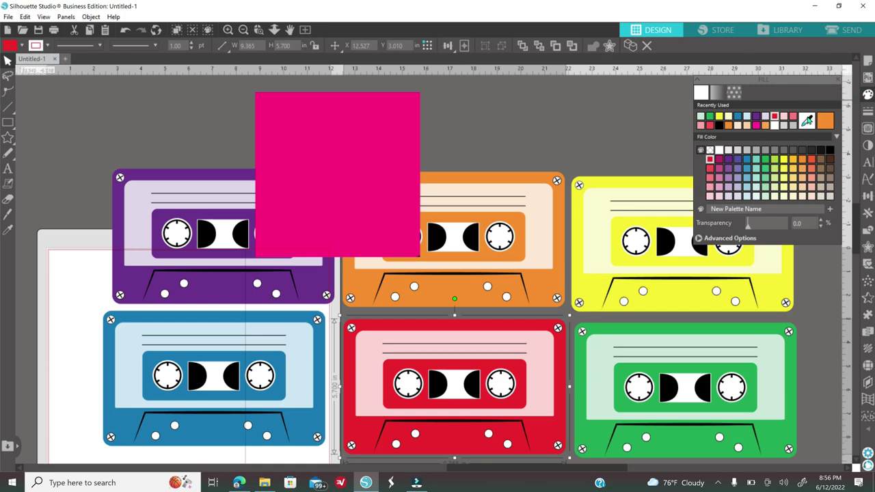
left_click(806, 121)
left_click(344, 120)
left_click(386, 153)
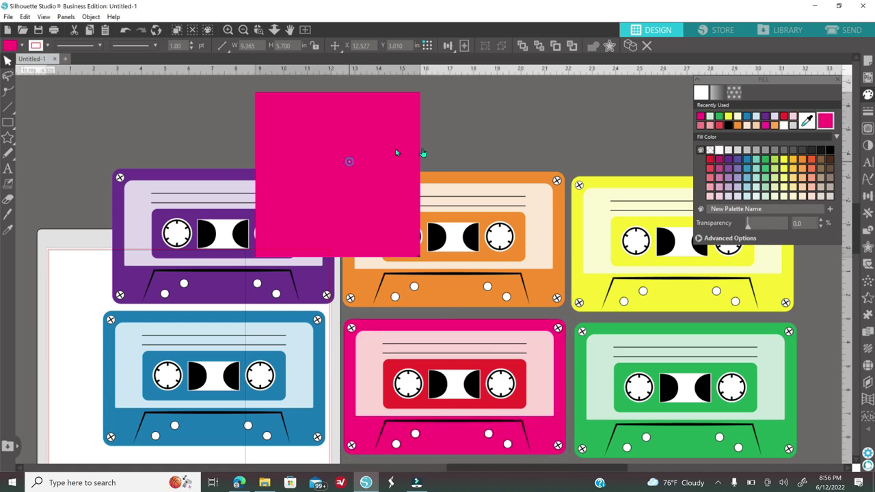
key("Delete")
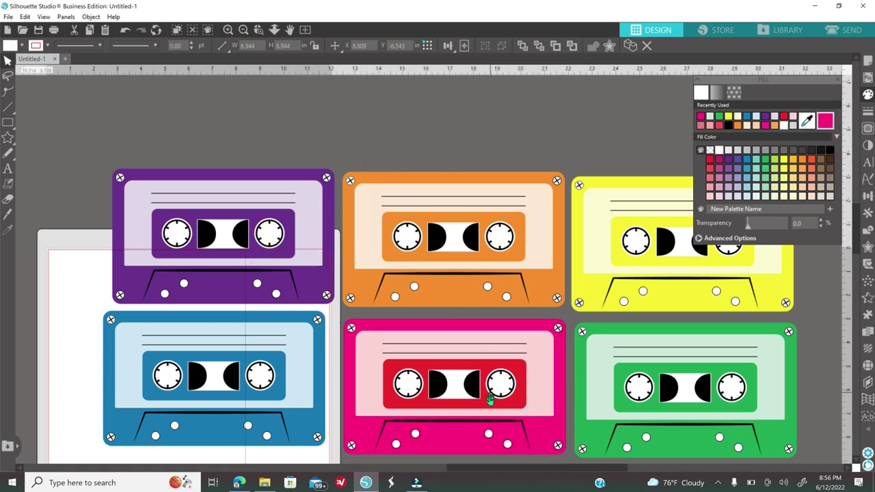
left_click(489, 400)
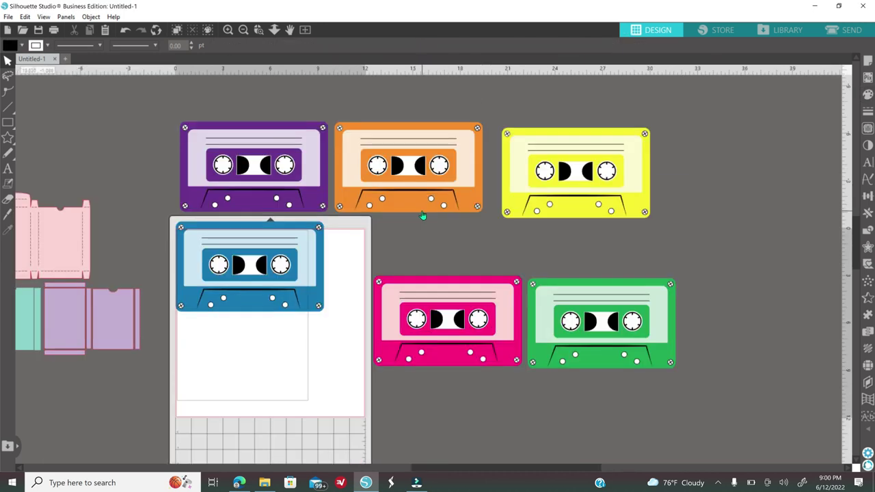
- Arrange the six cassettes in two columns: orange, hot pink and purple beside yellow, green and blue
left_click_drag(576, 216, 661, 212)
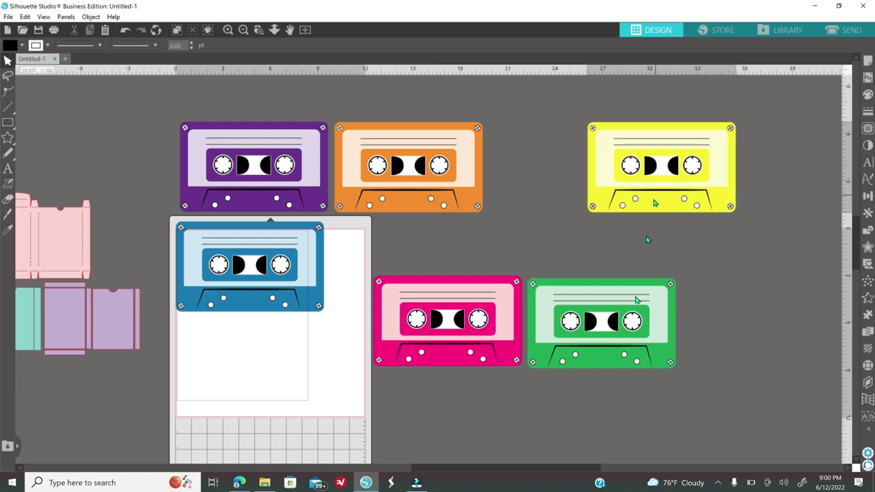
left_click_drag(625, 322, 686, 271)
left_click_drag(498, 328, 551, 282)
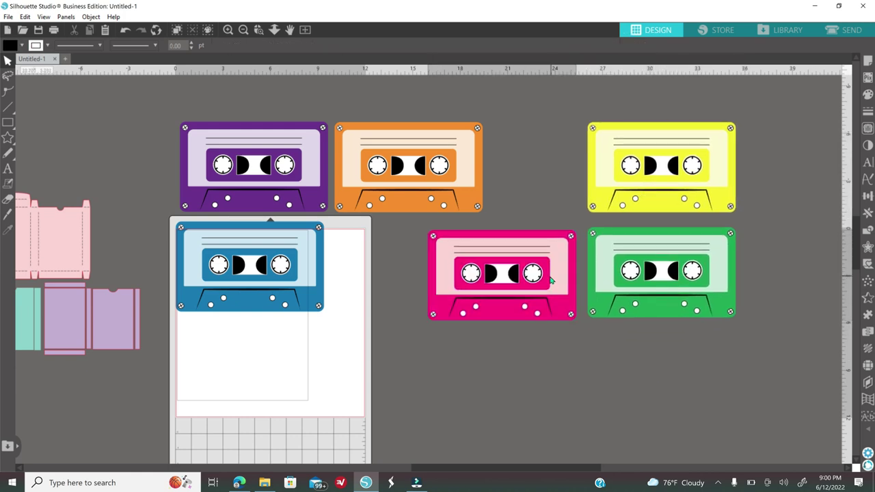
left_click_drag(426, 178, 537, 184)
left_click_drag(312, 168, 510, 372)
left_click_drag(309, 287, 717, 386)
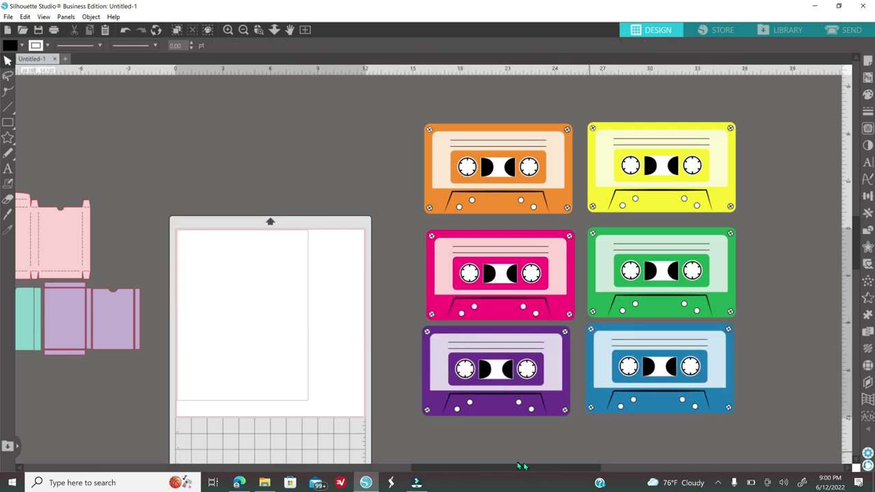
- Move the grouped box templates slightly up and ungroup them
scroll(299, 262, "left", 5)
left_click_drag(223, 254, 230, 205)
right_click(231, 205)
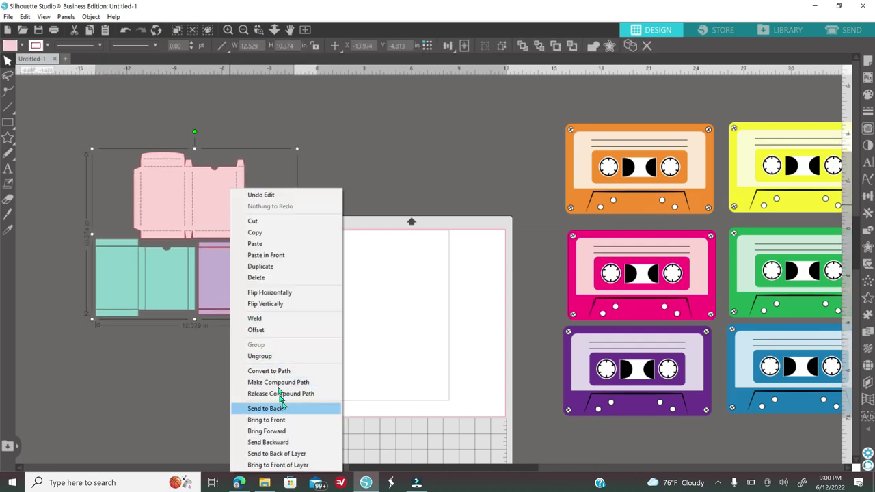
left_click(279, 358)
left_click(228, 374)
- Move the pink and teal box templates away from the purple one, stacking pink above teal farther from the page
left_click_drag(207, 220, 219, 188)
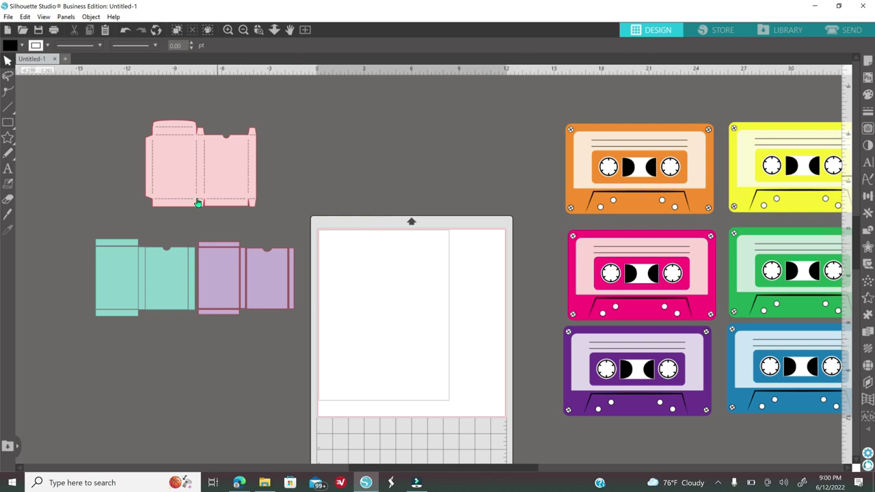
left_click_drag(222, 184, 128, 181)
left_click_drag(76, 239, 138, 267)
left_click(197, 336)
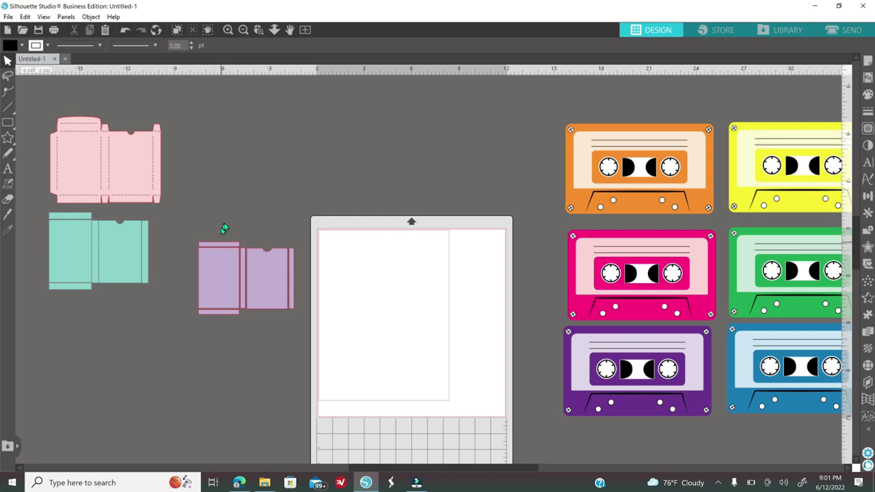
- Select all parts of the purple box template and rotate them 90 degrees clockwise
left_click_drag(193, 231, 301, 320)
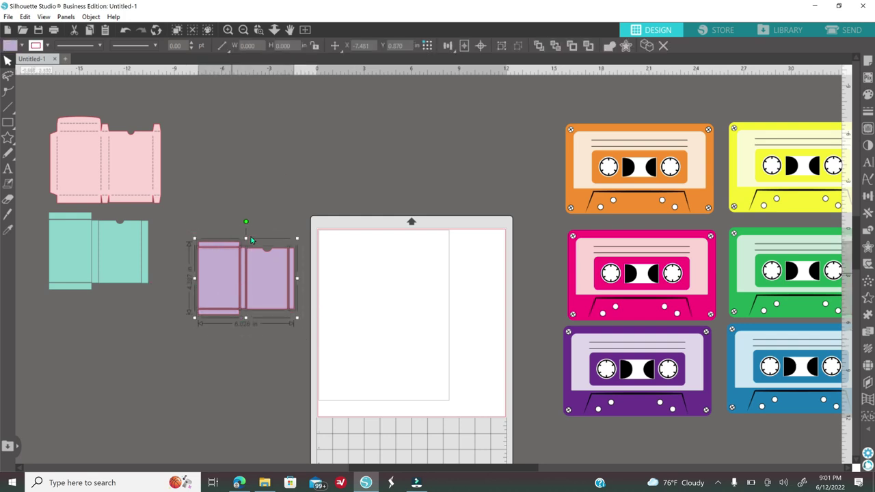
left_click_drag(247, 225, 294, 294)
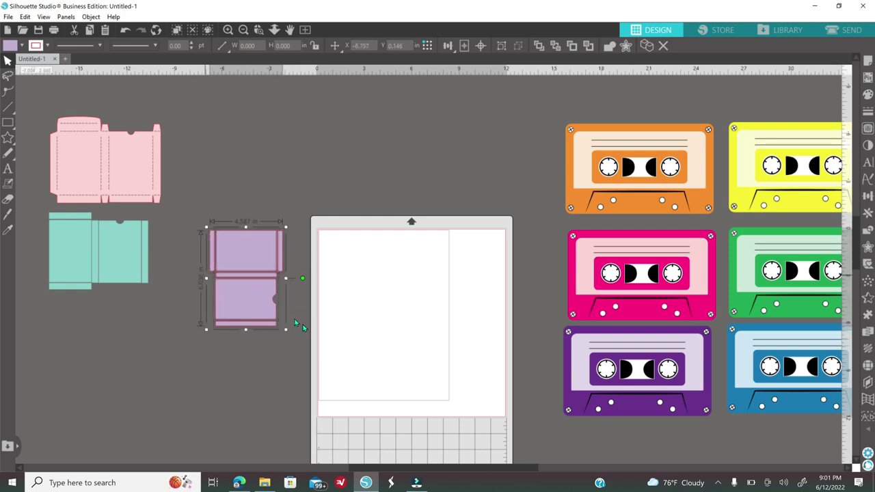
left_click(268, 376)
- Ungroup the purple cassette below the hot pink one
left_click_drag(417, 471, 477, 470)
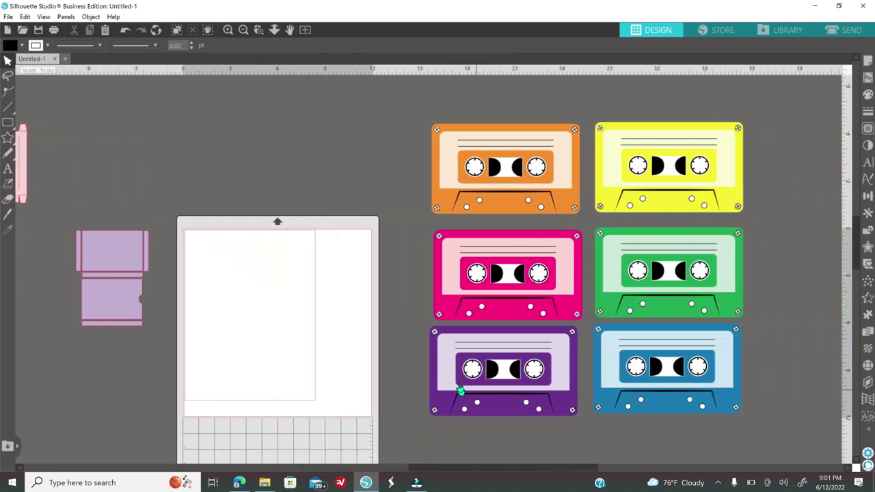
left_click(519, 372)
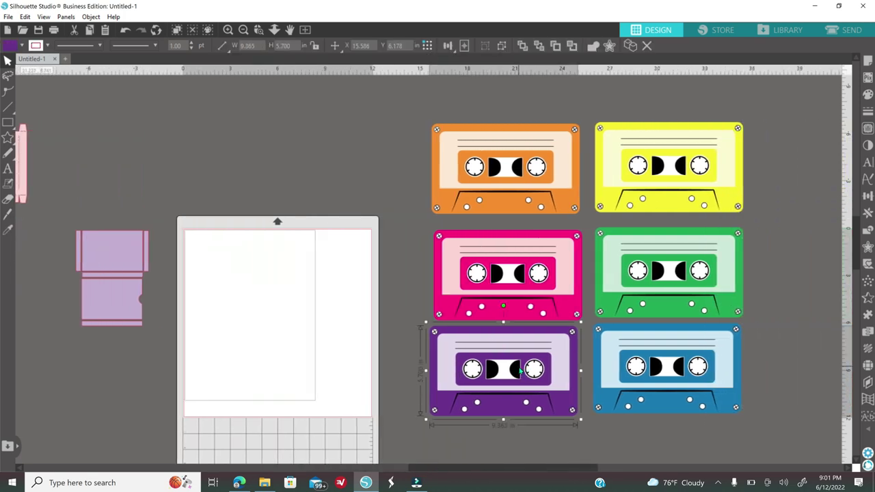
right_click(519, 371)
left_click(566, 254)
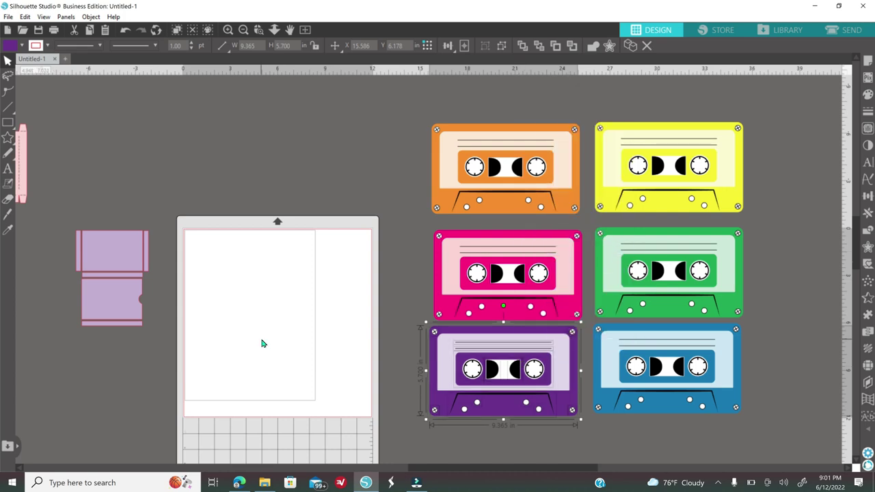
left_click(263, 343)
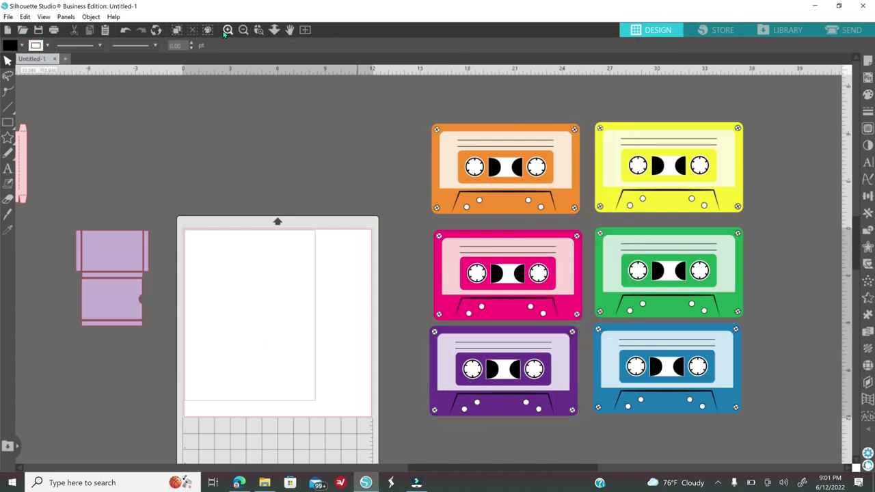
- Select the black gear ring of the left reel on the purple cassette
left_click(228, 29)
scroll(408, 294, "down", 2)
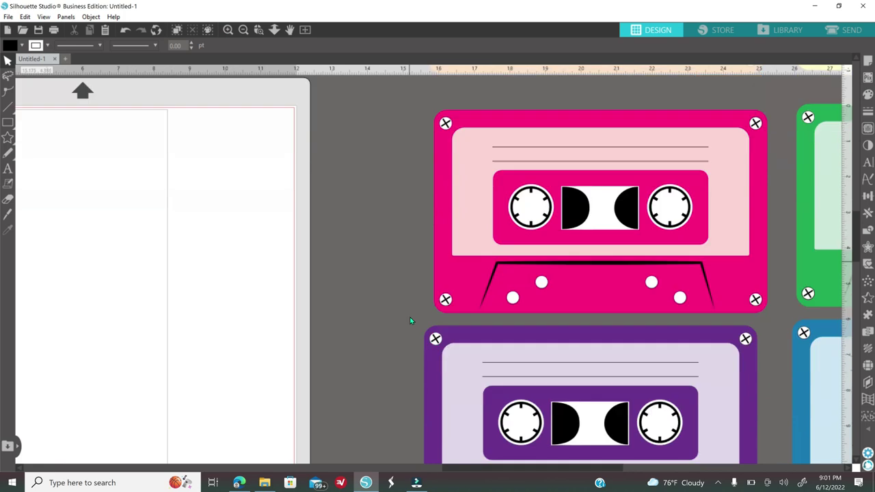
scroll(410, 320, "down", 2)
left_click(521, 374)
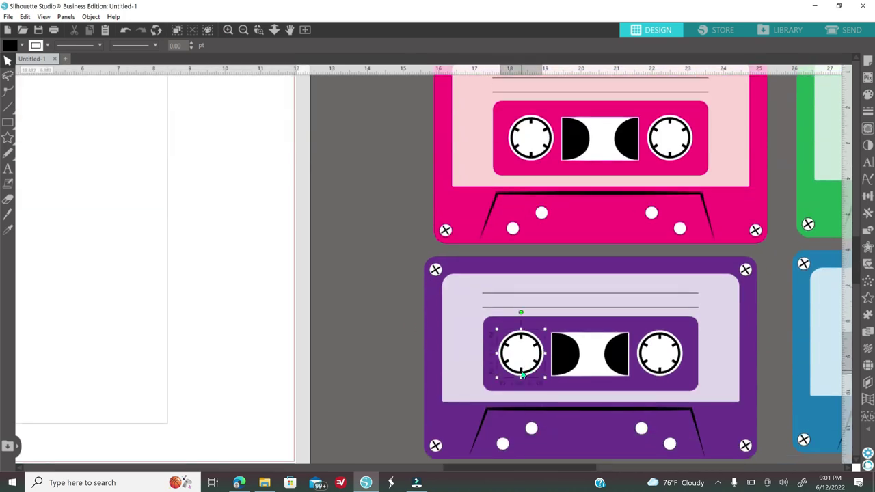
right_click(335, 333)
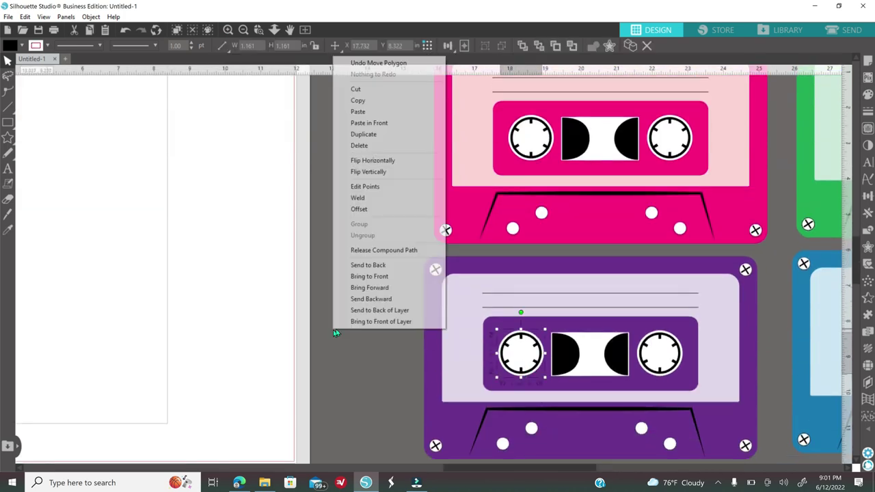
left_click(371, 134)
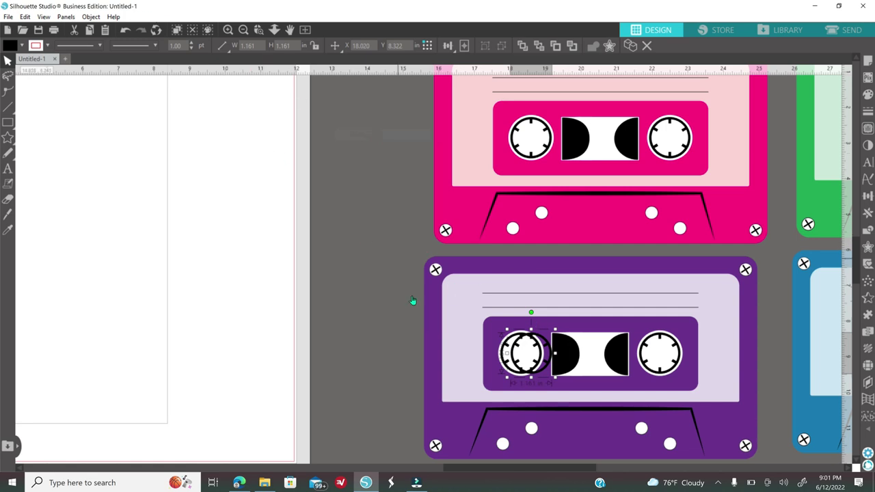
left_click(125, 30)
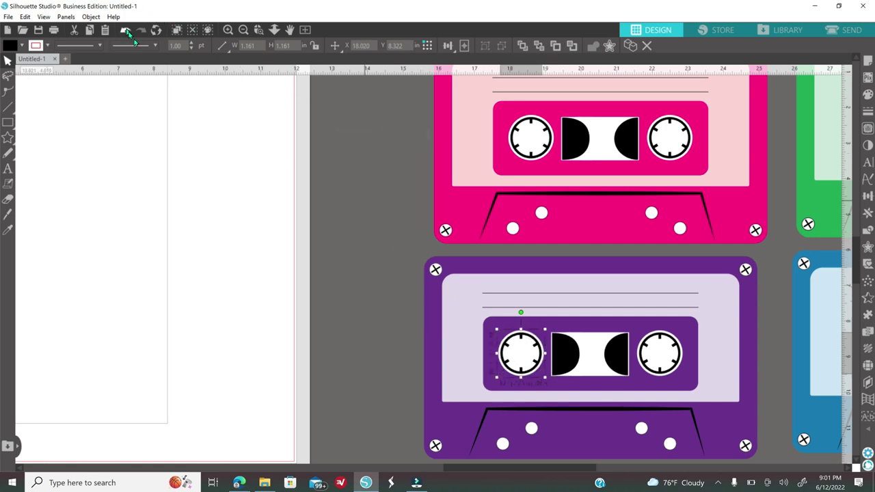
- Duplicate both black reel gear rings of the purple cassette together and move the copies beside the cassette toward the page
left_click(658, 376, "shift")
right_click(354, 302)
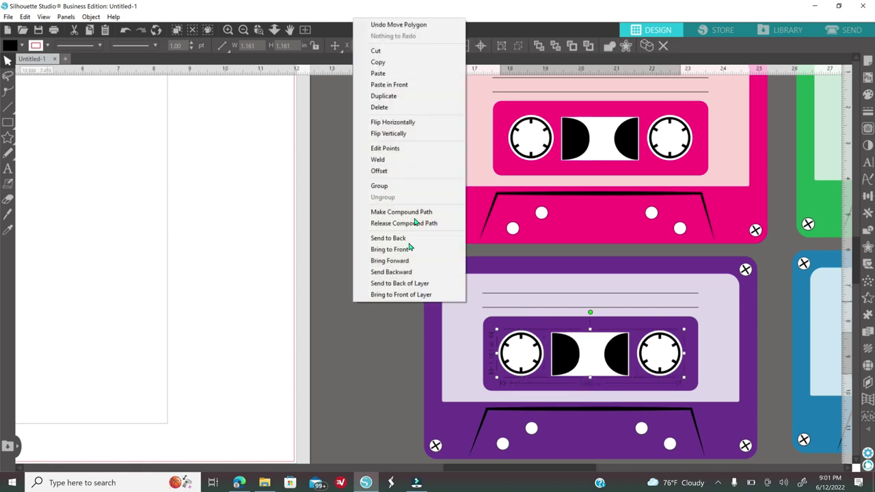
left_click(405, 96)
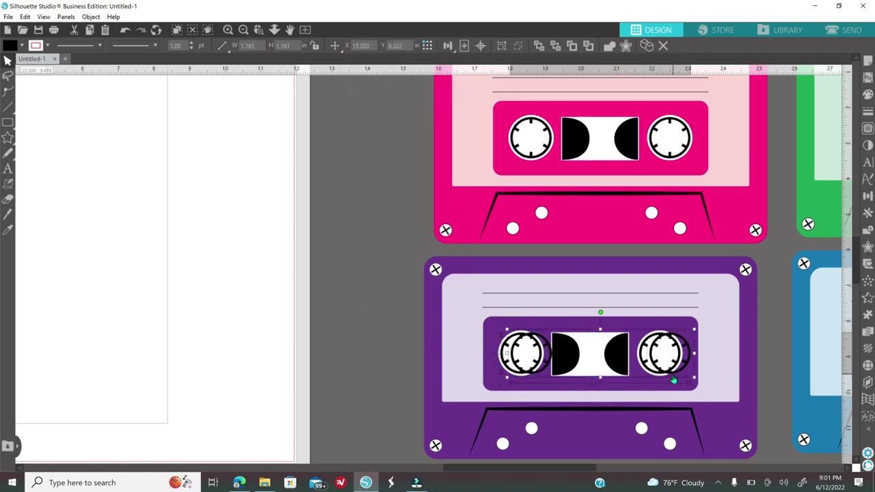
left_click_drag(674, 378, 349, 308)
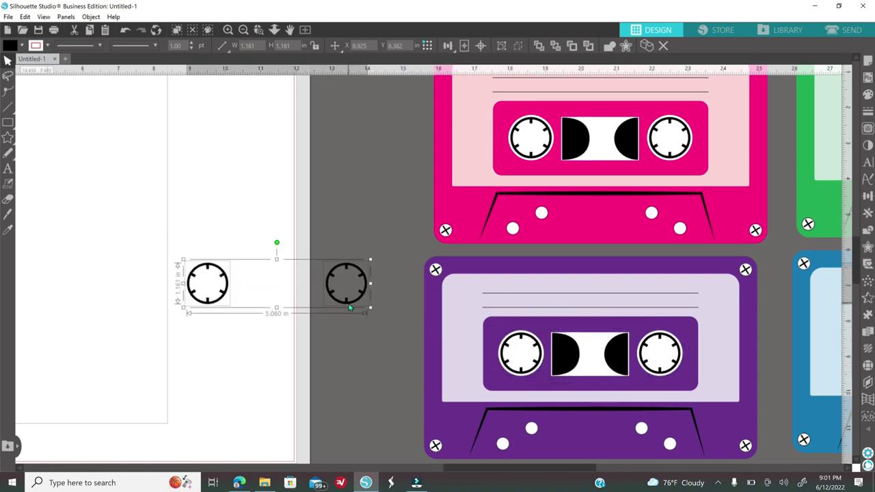
- Select all parts of the purple cassette, without the copied reel rings, and group them
left_click(413, 270)
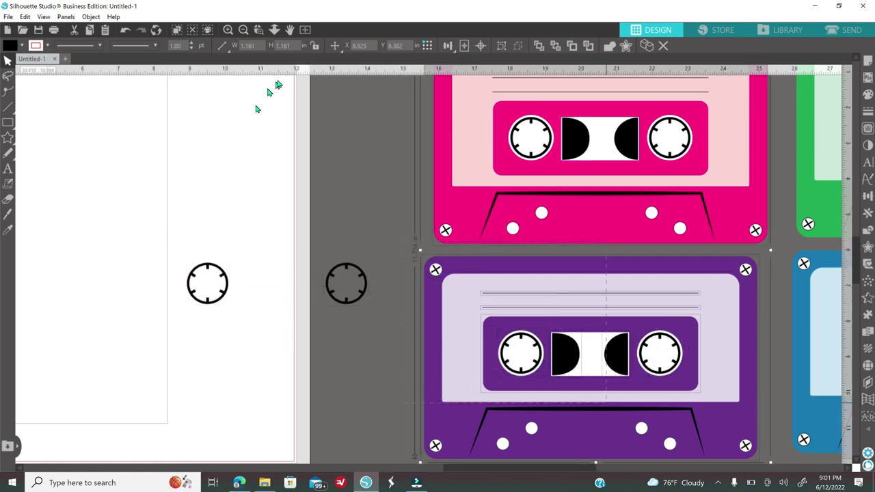
right_click(421, 314)
left_click(336, 389)
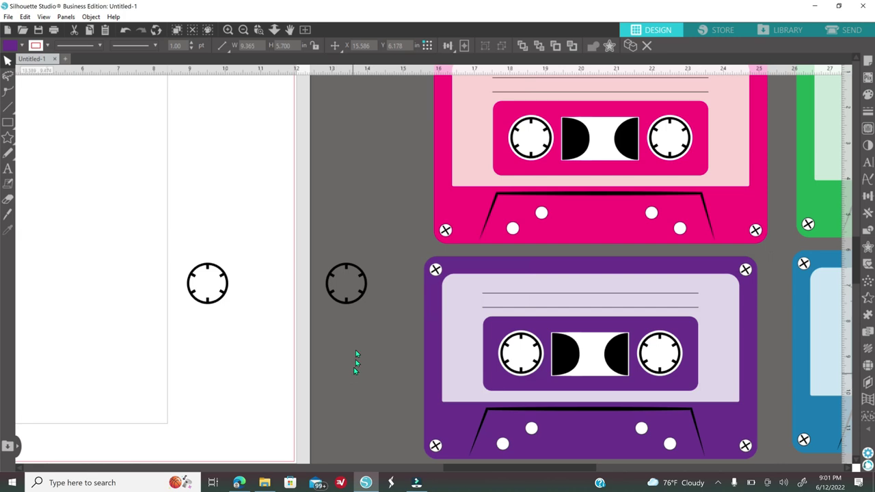
scroll(418, 192, "down", 3)
left_click(448, 245)
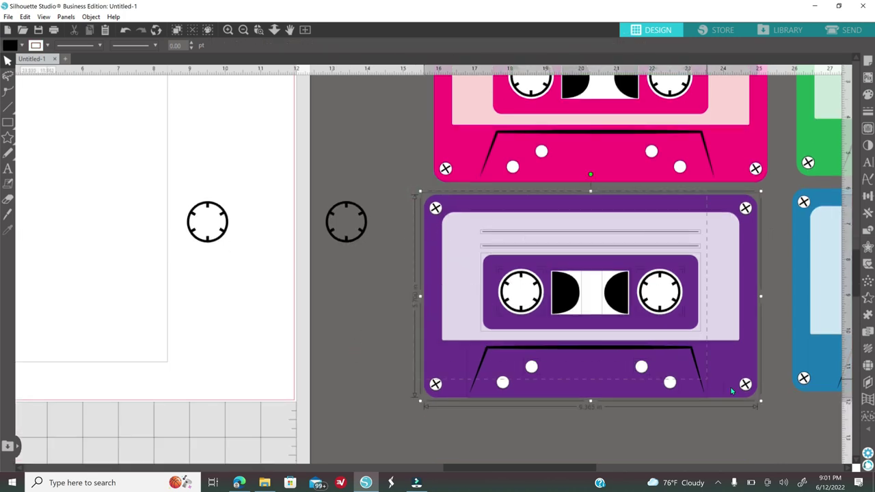
right_click(741, 431)
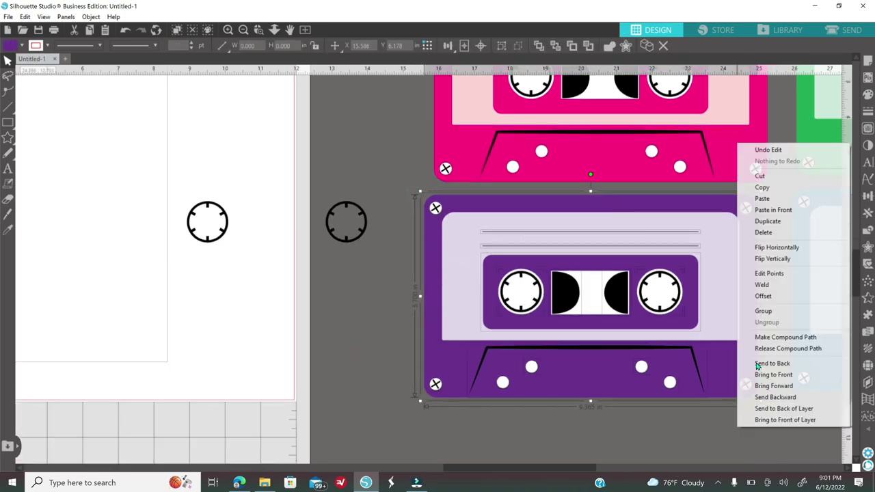
left_click(763, 312)
- Group the two copied reel rings beside the purple cassette
left_click_drag(164, 190, 385, 248)
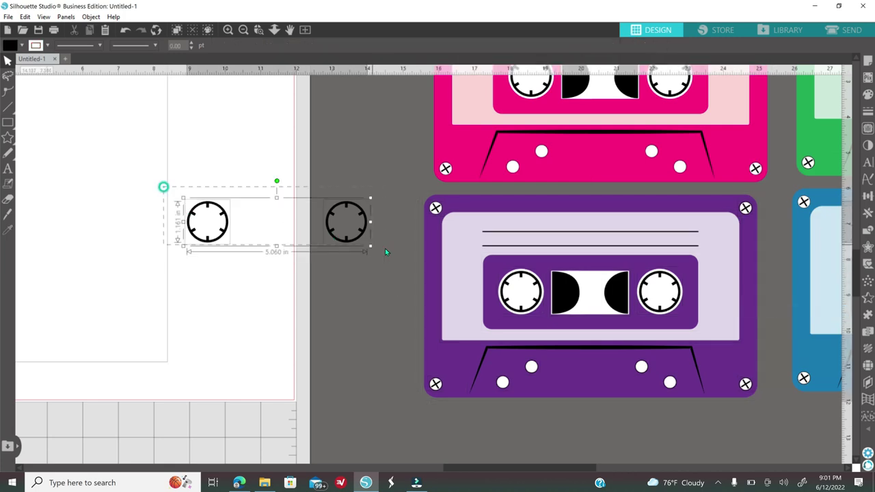
right_click(341, 323)
left_click(375, 204)
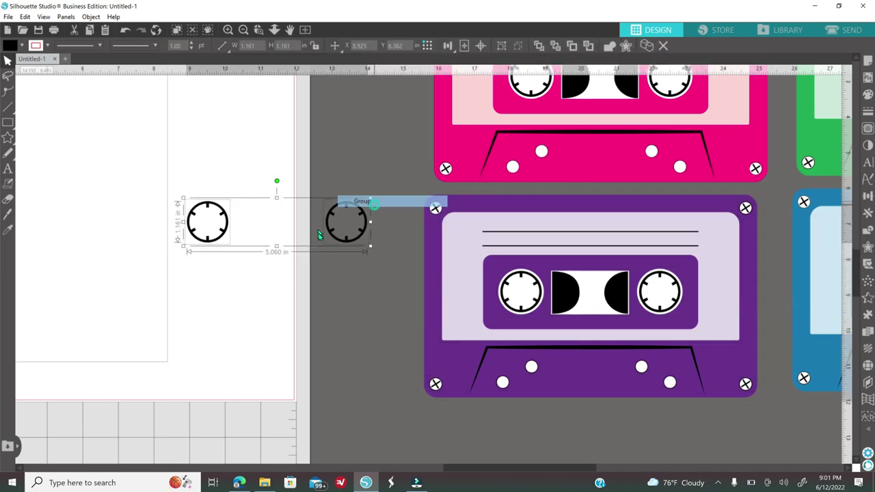
- Move the grouped pair of black reel rings to the empty area just below the purple cassette
left_click_drag(343, 249, 657, 464)
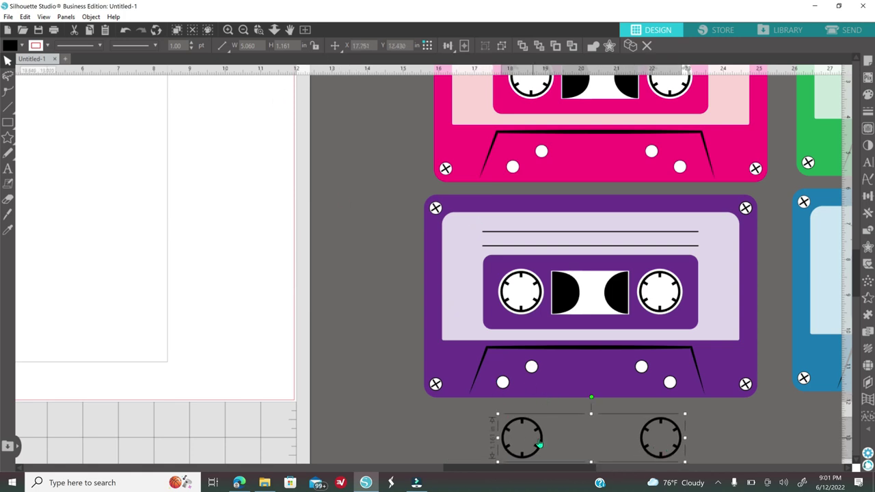
left_click_drag(538, 450, 554, 442)
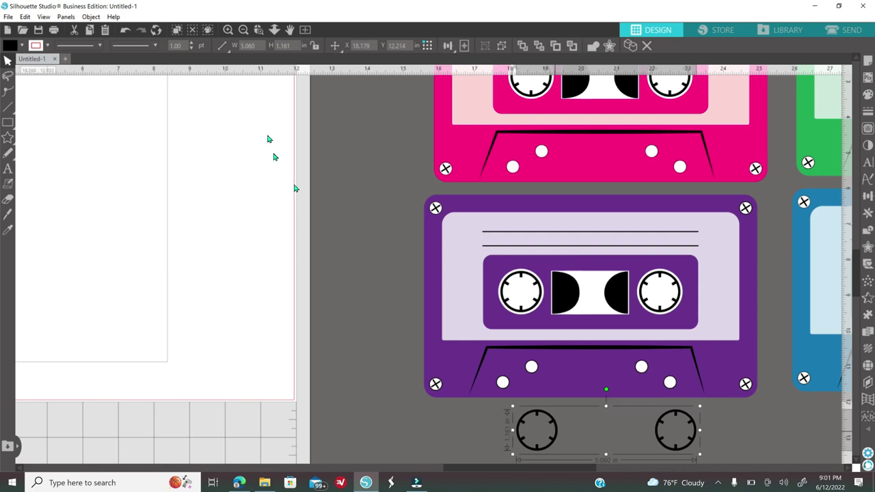
left_click(244, 31)
left_click(243, 30)
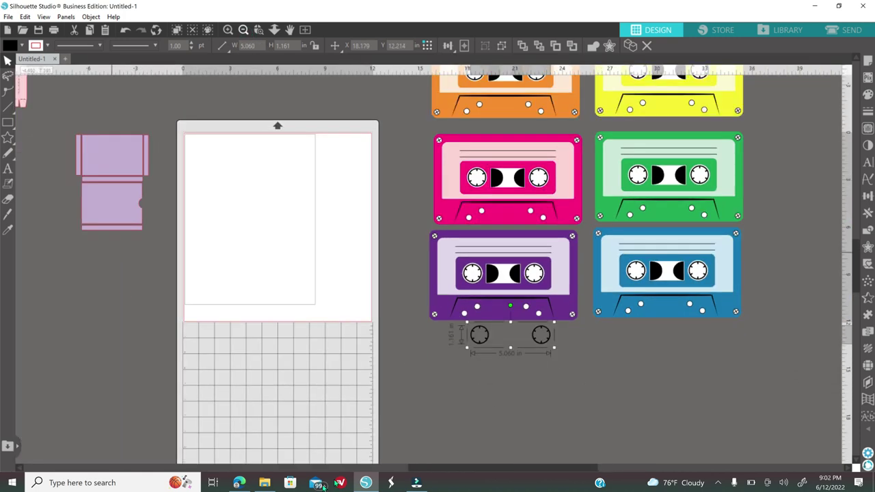
- Examine the box templates beside the page, especially the large panels and flaps of the purple one
left_click_drag(413, 467, 342, 418)
scroll(322, 369, "up", 1)
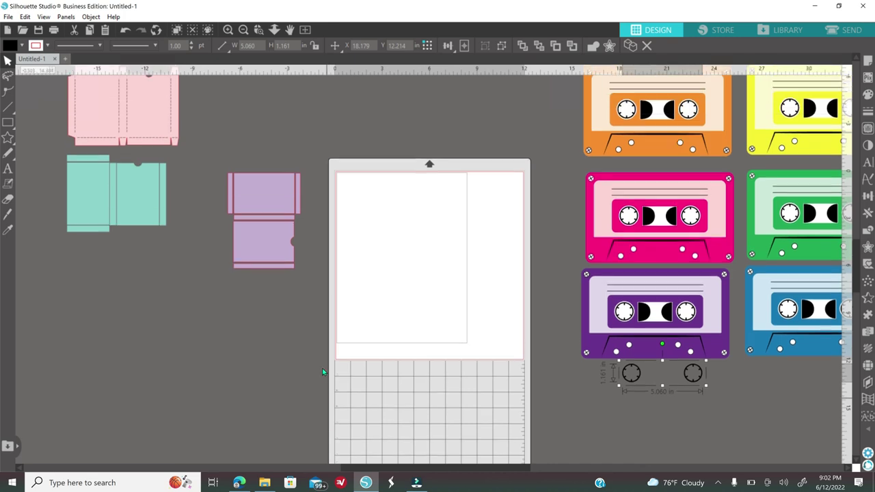
scroll(301, 372, "up", 1)
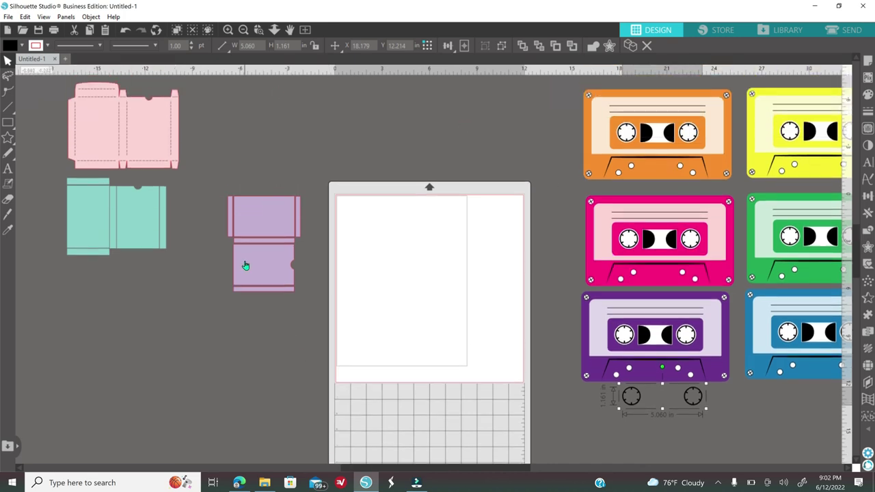
left_click(229, 31)
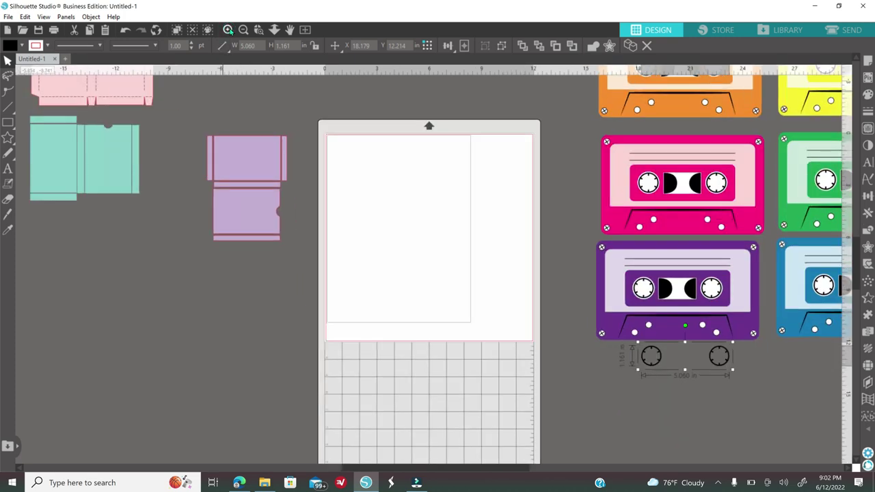
left_click_drag(506, 469, 457, 468)
scroll(437, 416, "up", 1)
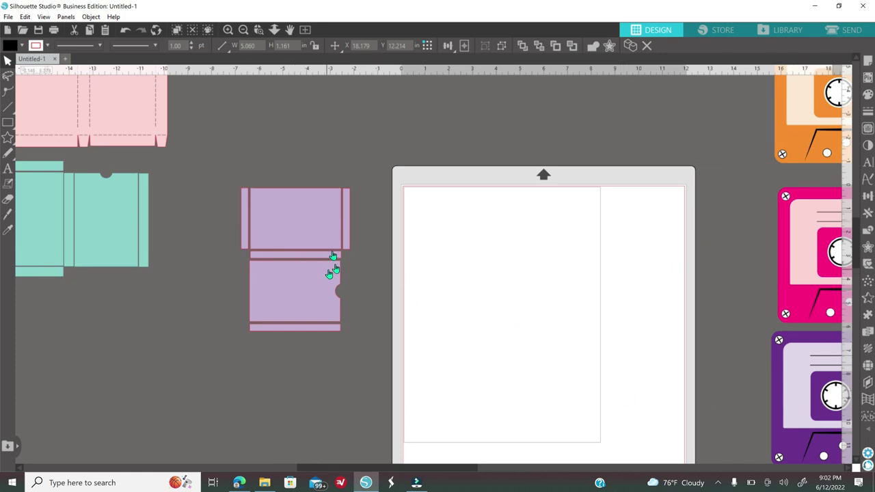
left_click(242, 30)
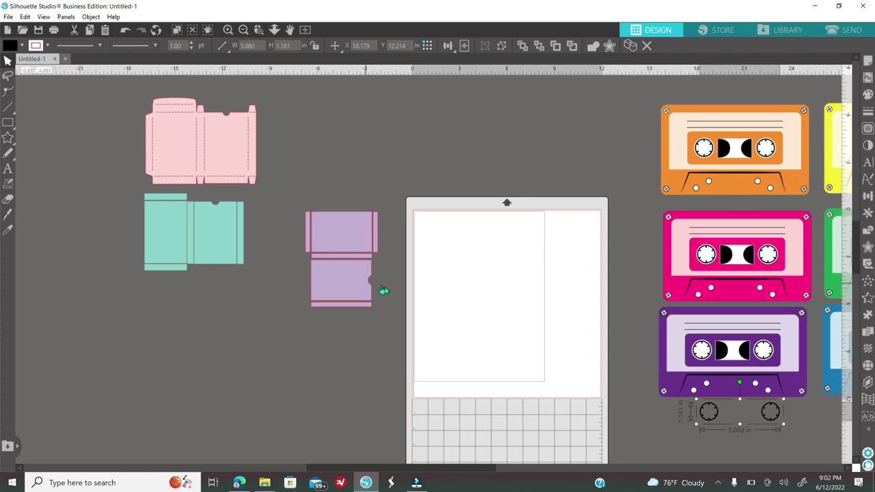
left_click(354, 243)
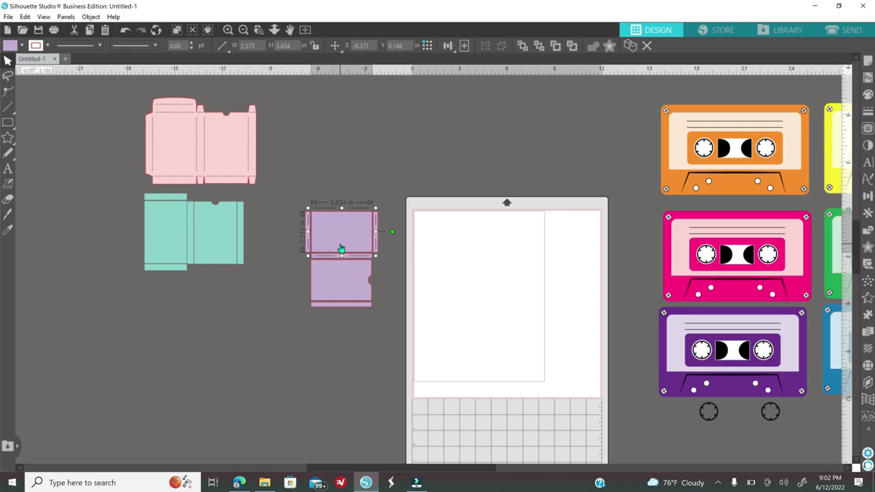
left_click(244, 30)
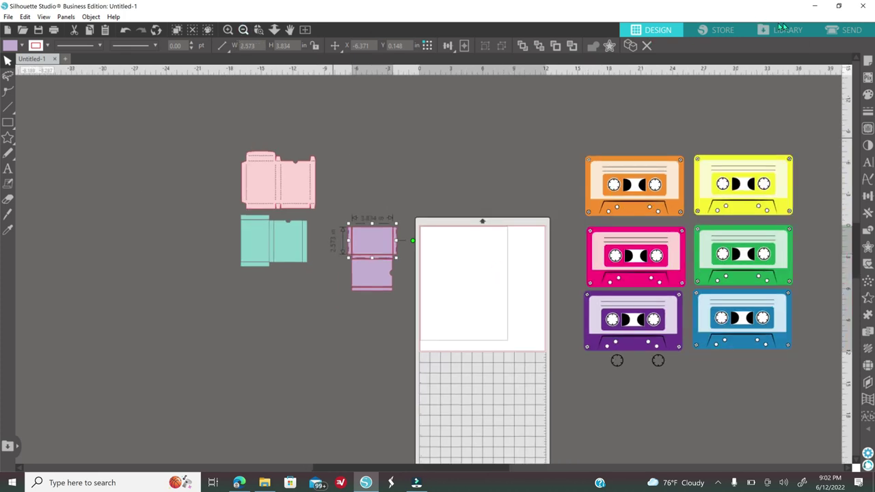
- Try the Letter media size for the page, then return it to 12x12
left_click(868, 61)
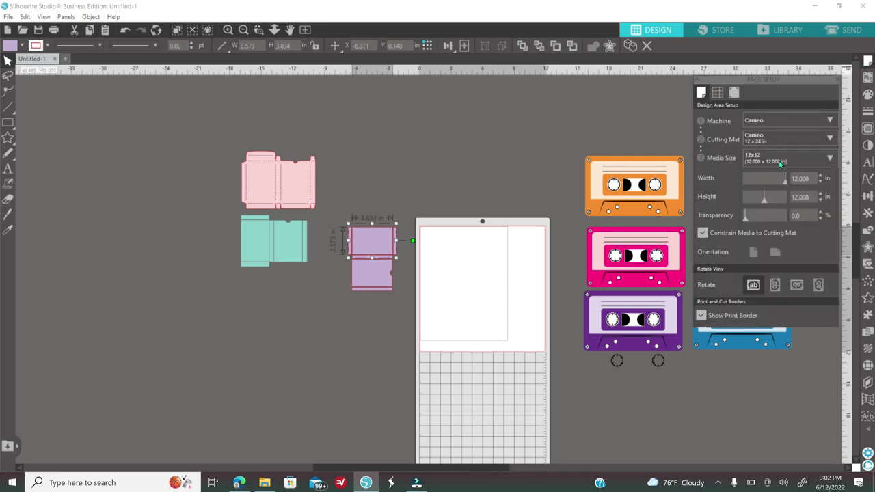
left_click(780, 161)
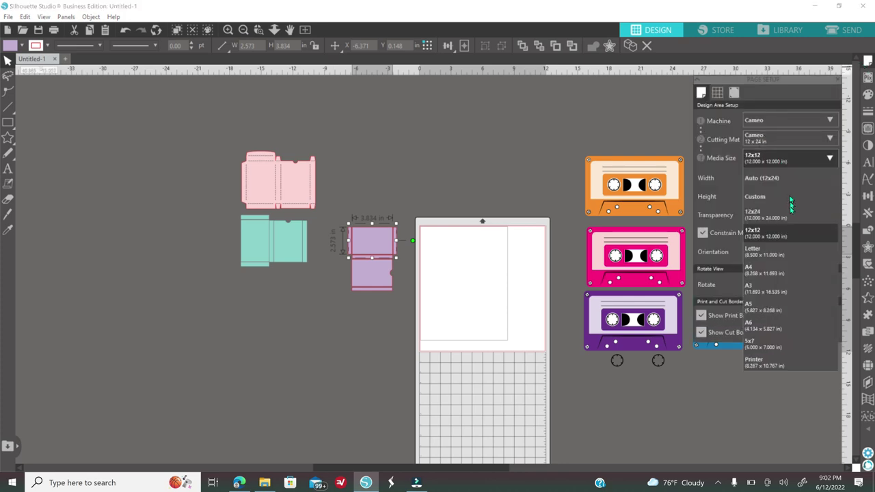
left_click(782, 254)
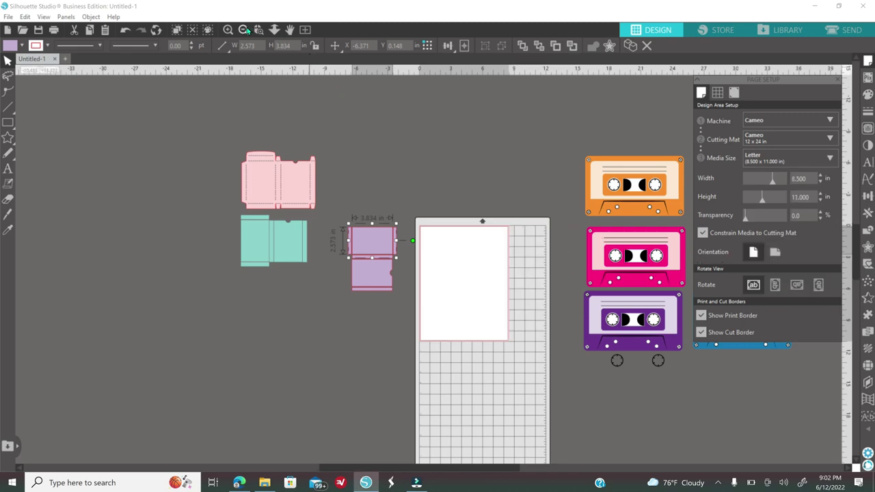
left_click(779, 158)
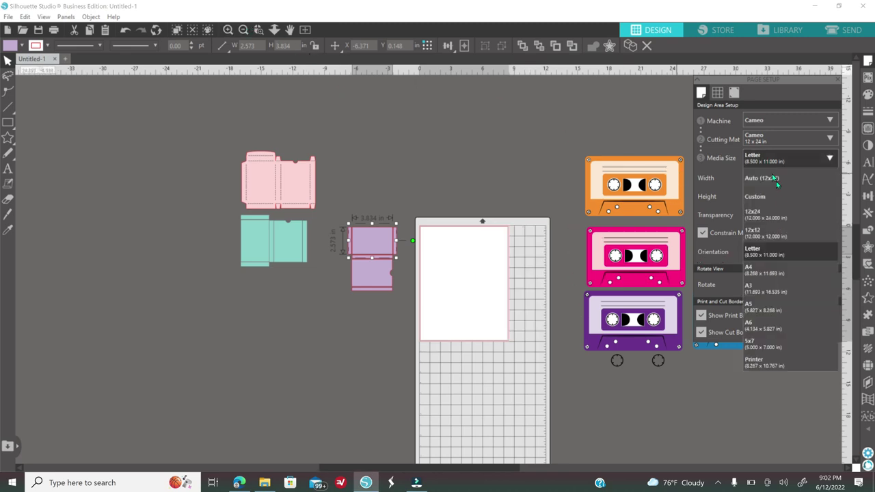
left_click(780, 235)
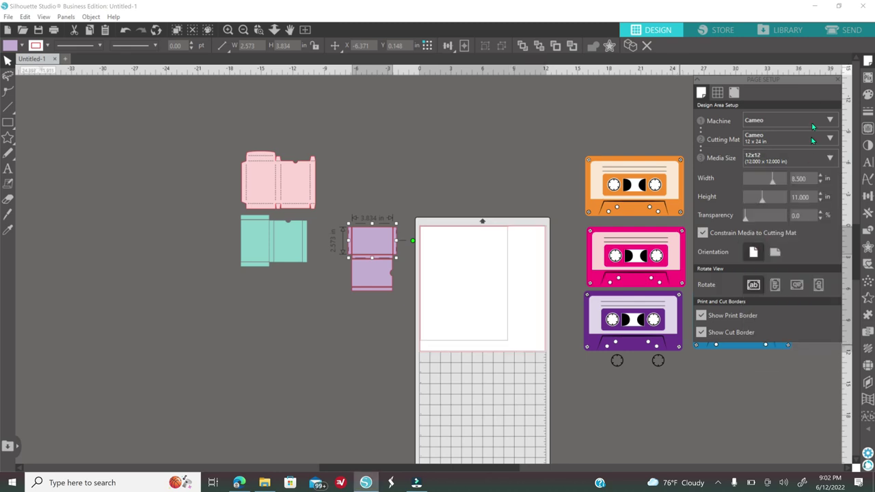
left_click(838, 80)
- Select all six colored cassettes together and move them as one block toward the page
left_click_drag(605, 218, 458, 279)
left_click_drag(527, 256, 672, 195)
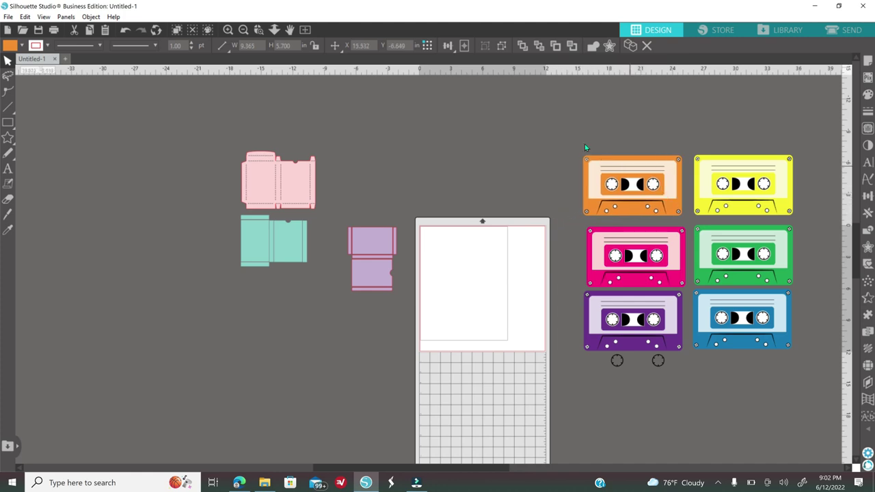
left_click_drag(729, 280, 757, 333)
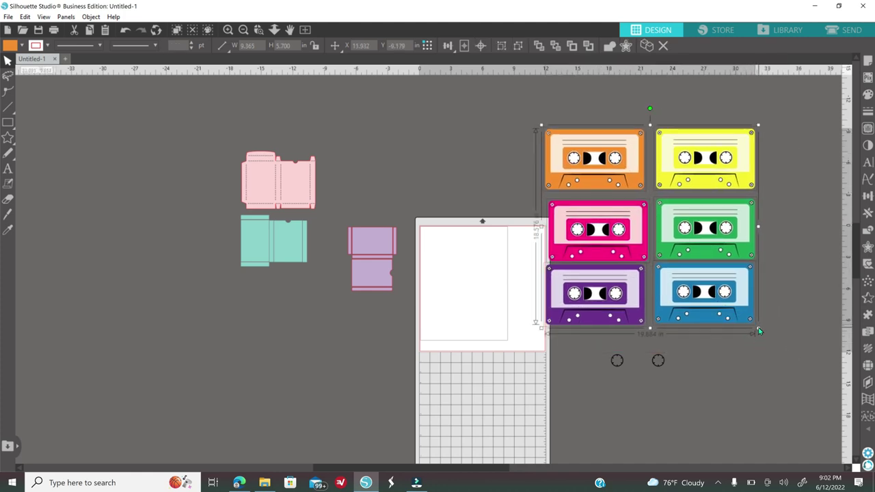
left_click(748, 315)
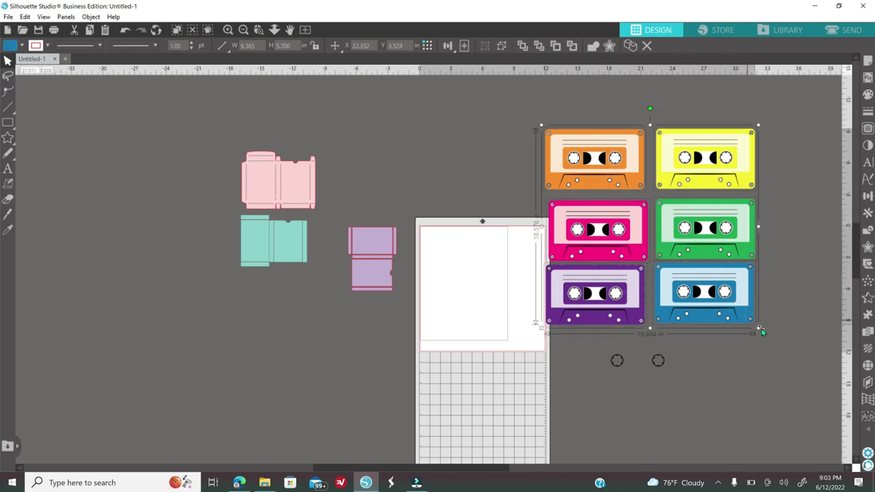
- Scale the six cassettes down together to about 5.1 in wide each and fit them inside the 12x12 page
left_click_drag(747, 323, 544, 363)
left_click(229, 30)
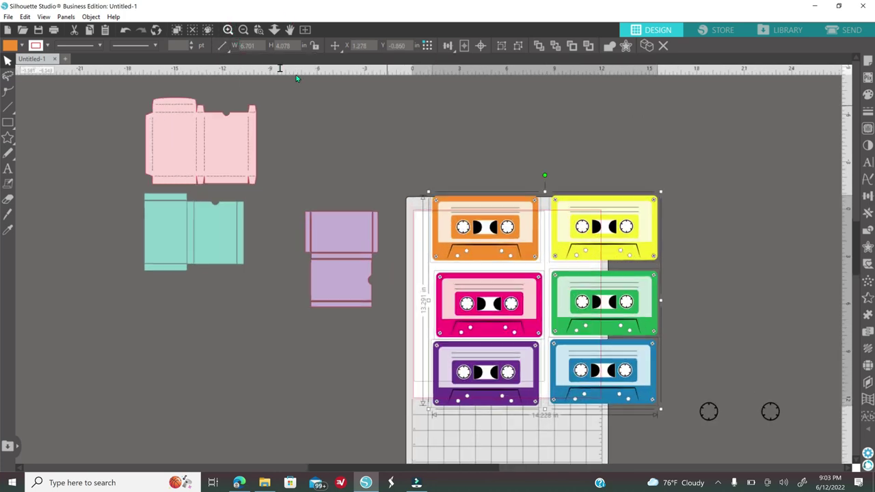
scroll(300, 78, "down", 3)
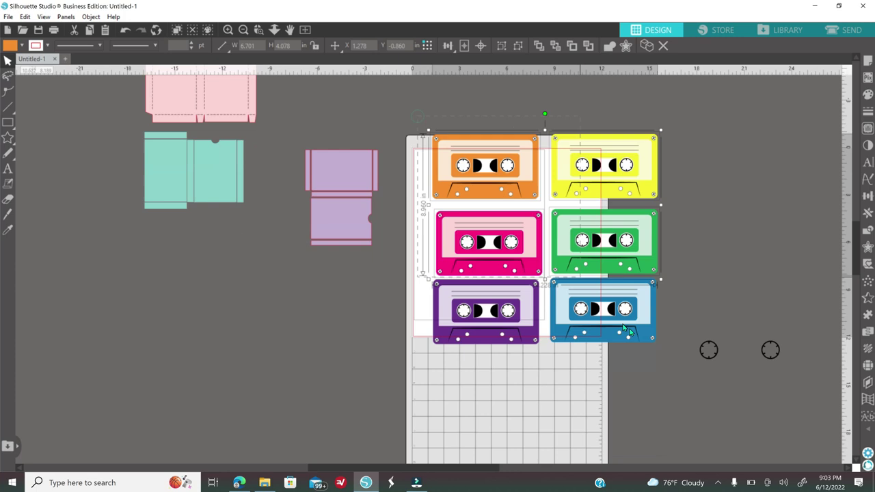
left_click_drag(661, 350, 572, 308)
left_click(621, 275)
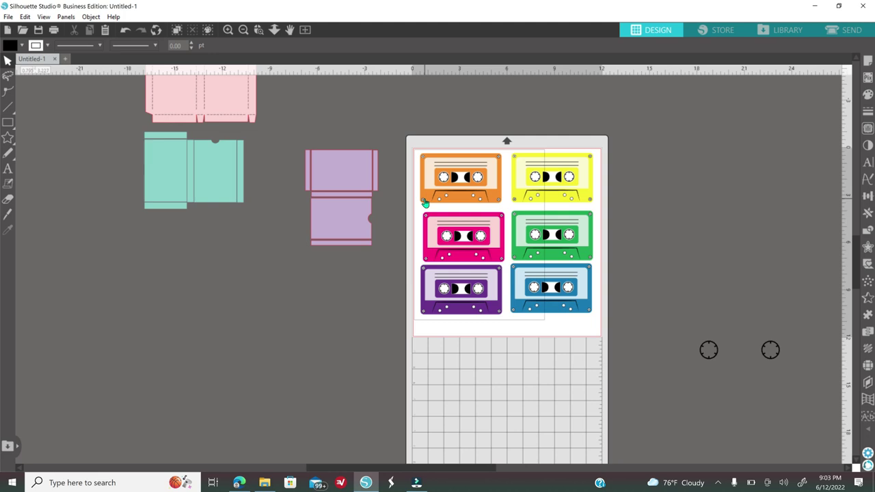
scroll(425, 203, "up", 1)
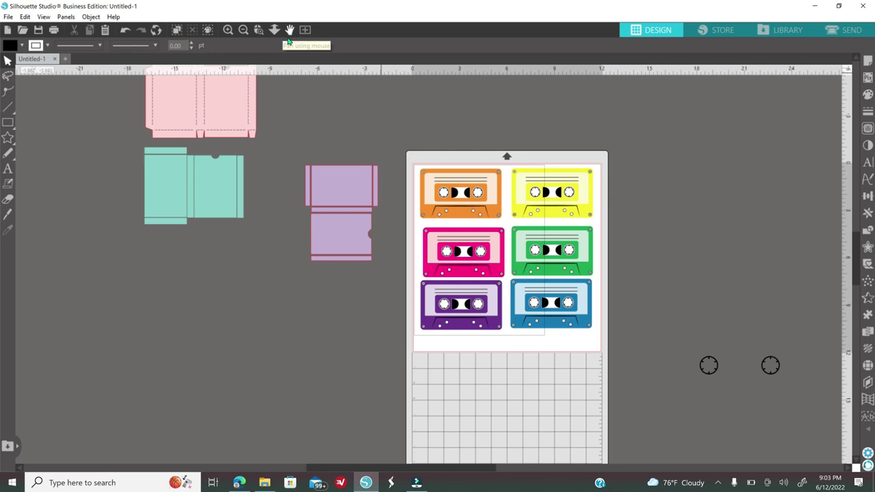
left_click(8, 16)
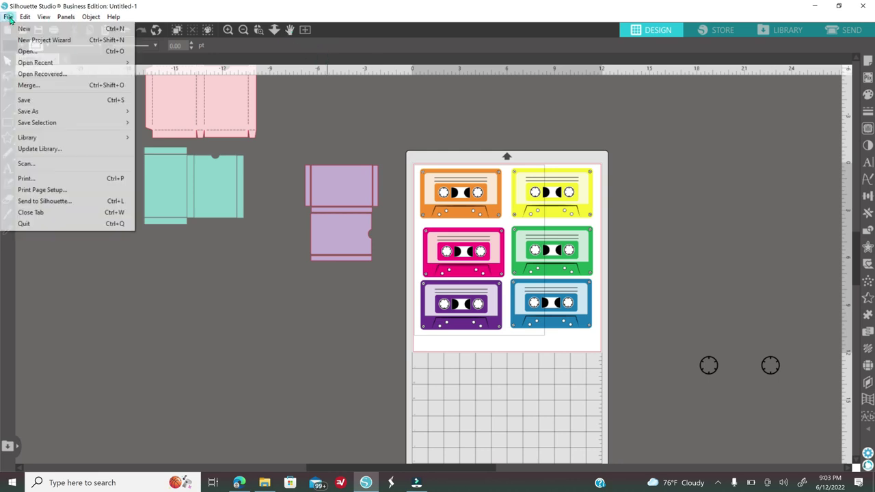
left_click(46, 88)
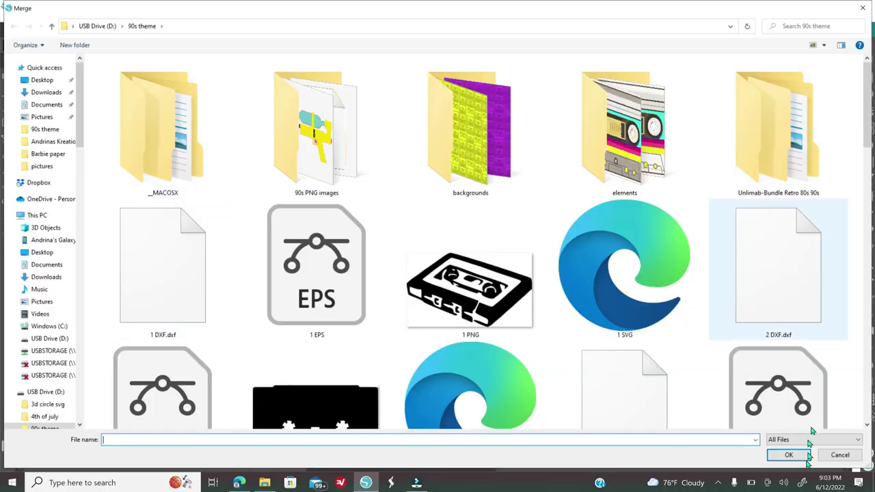
left_click(840, 454)
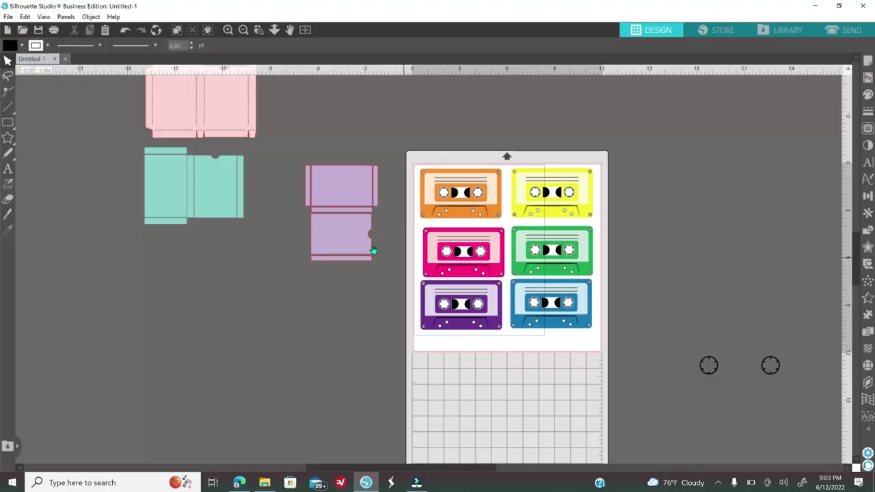
- Try to save the cassette design to the hard drive as a PNG file
left_click(8, 17)
mouse_move(61, 111)
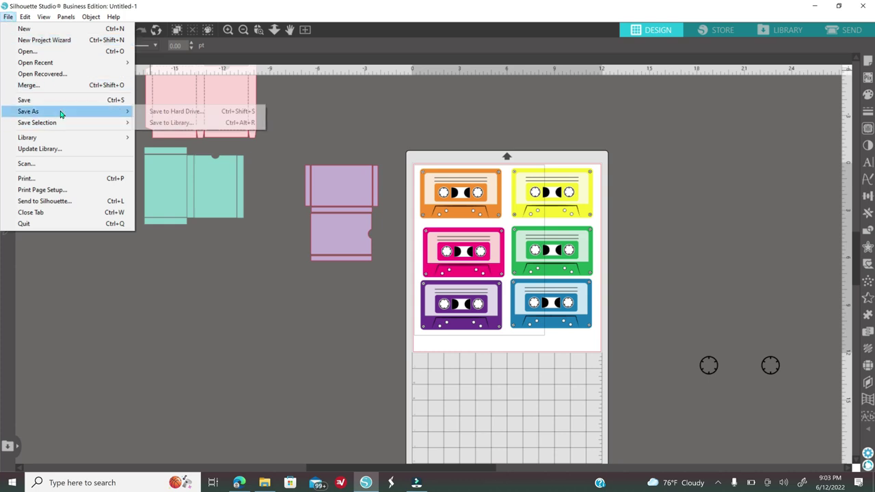
left_click(160, 113)
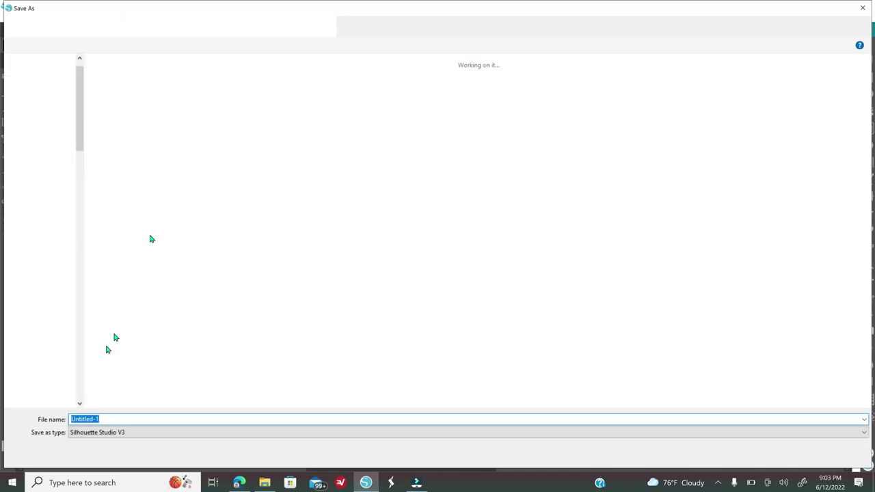
left_click(100, 433)
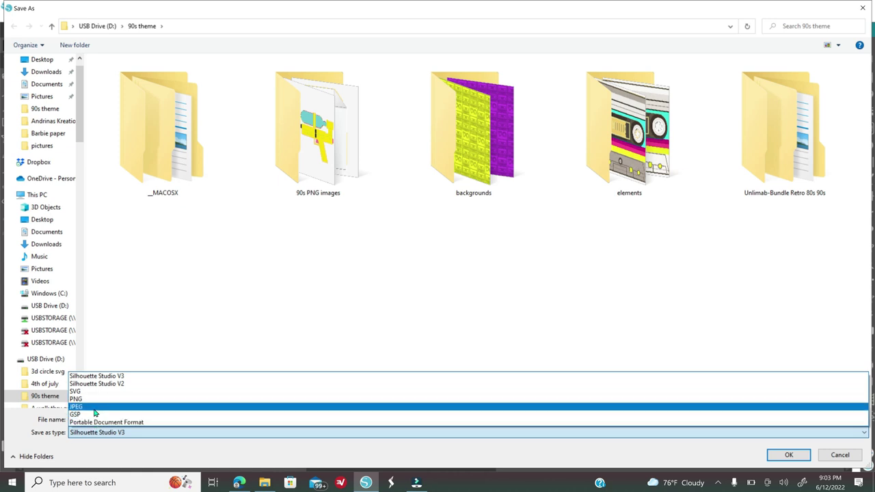
left_click(95, 399)
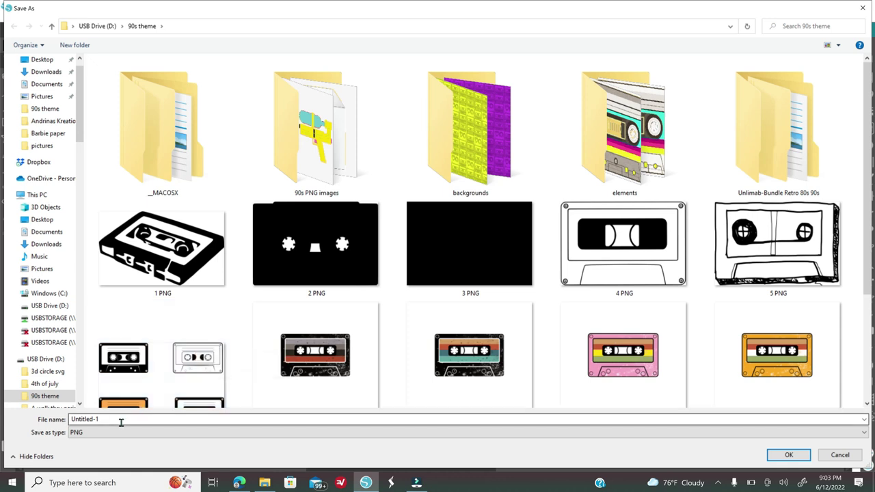
left_click(845, 457)
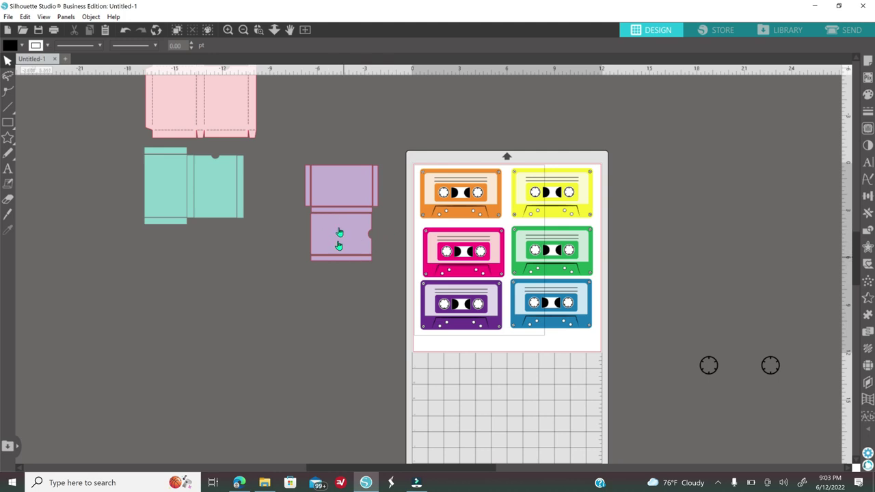
- Move the upper large panel of the purple box template below the template and fill it with orange sampled from the orange cassette
left_click(228, 30)
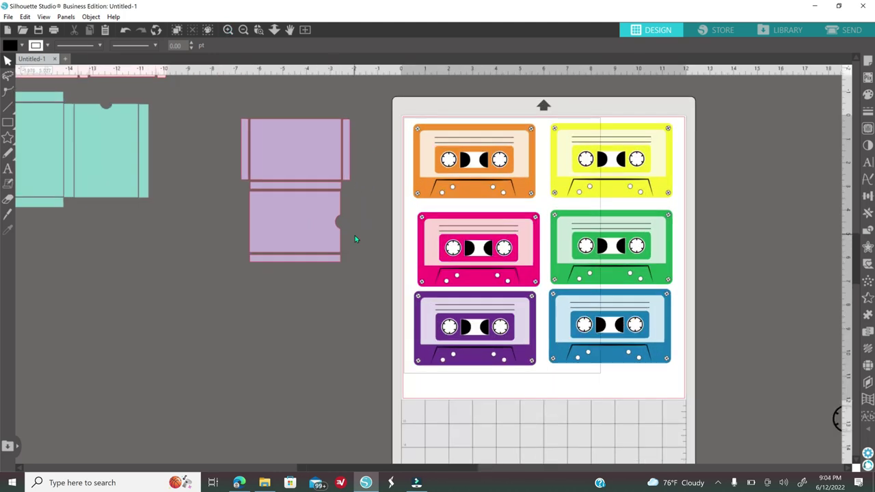
left_click(310, 156)
left_click_drag(308, 154, 358, 353)
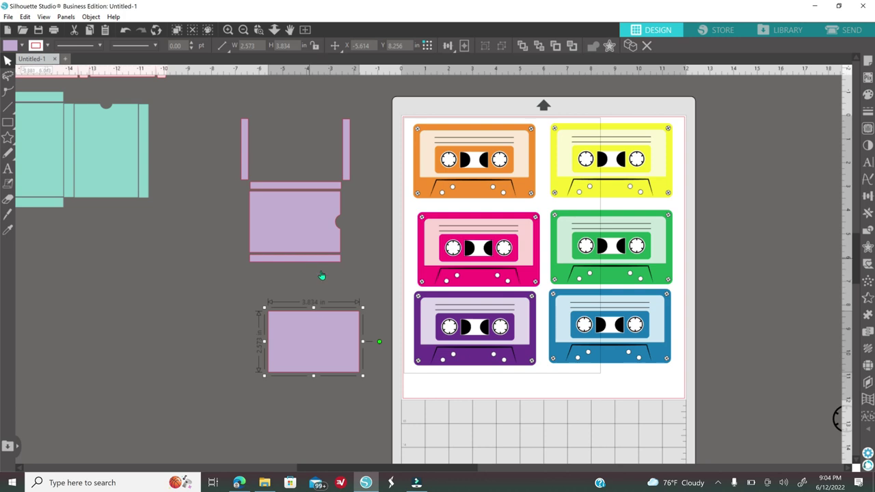
left_click(867, 96)
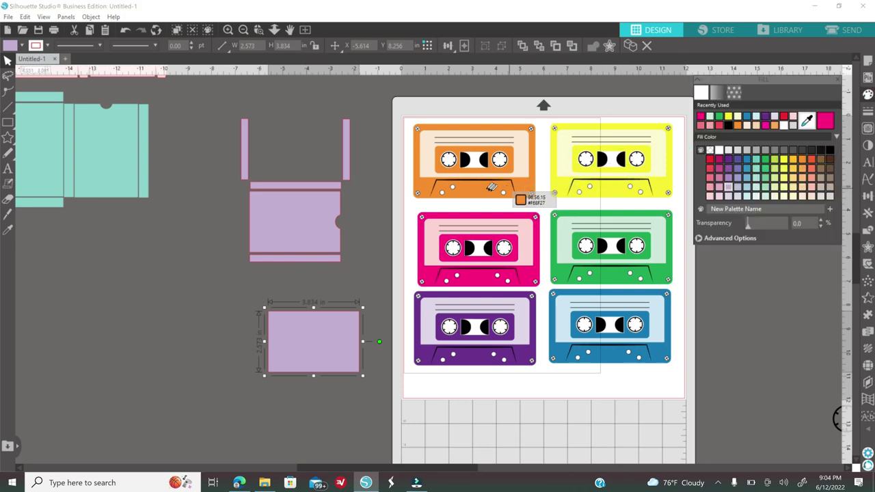
left_click(488, 190)
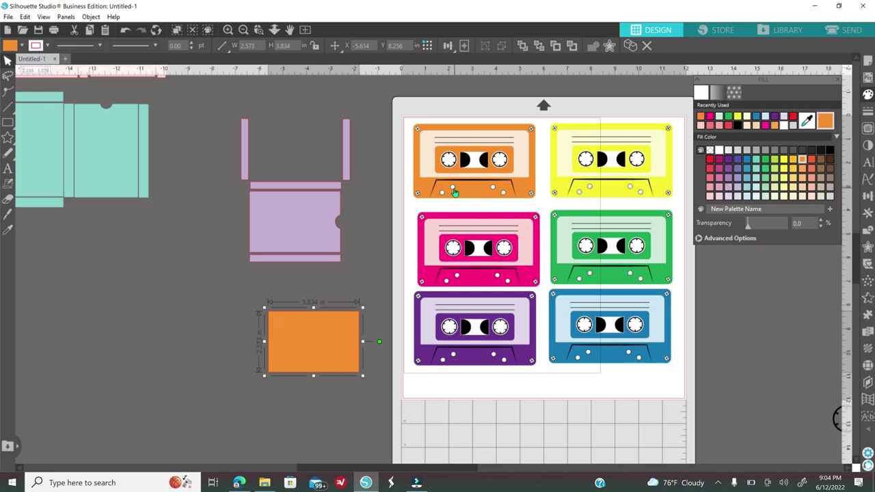
- Move the orange cassette onto the orange panel and scale it down to about 3.83 in wide
left_click(449, 190)
left_click_drag(463, 179, 324, 363)
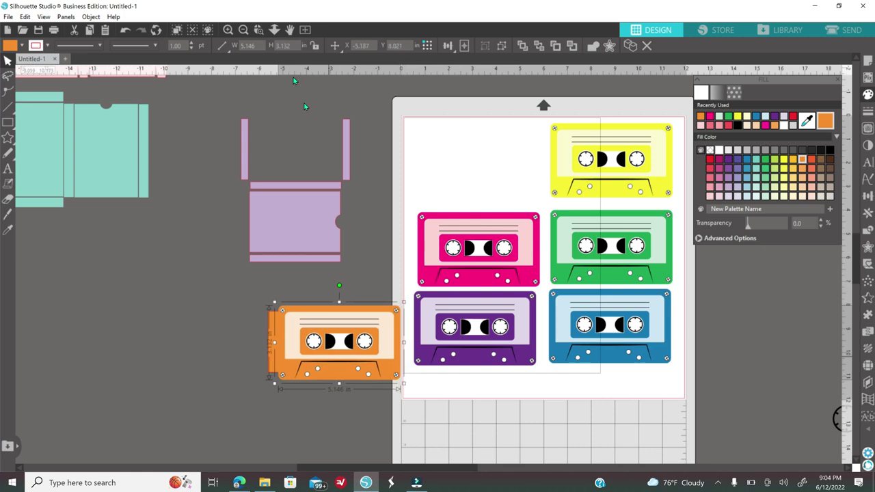
left_click_drag(403, 385, 354, 351)
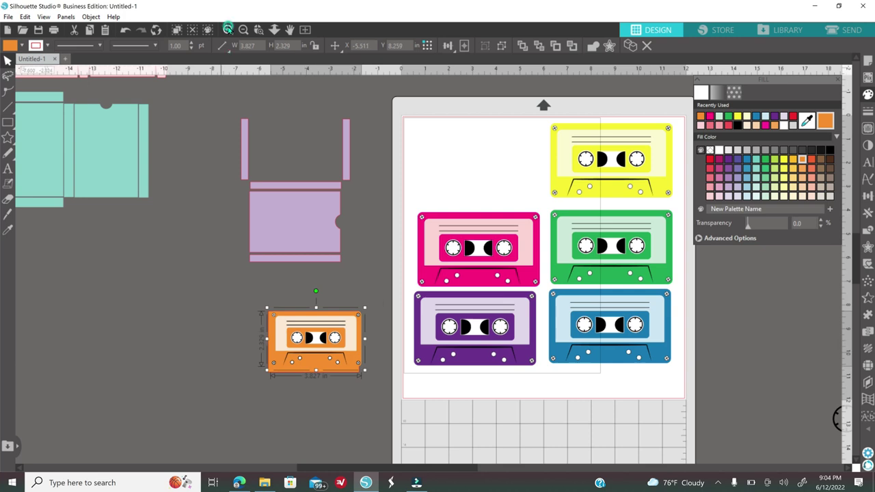
- Nudge the orange cassette into place on the orange panel and center the two on each other
left_click(259, 30)
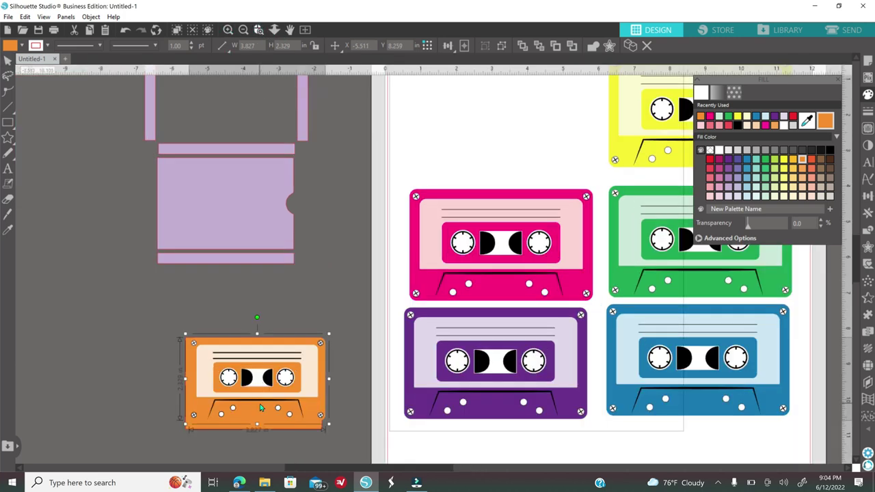
left_click(260, 408)
left_click_drag(508, 239, 496, 259)
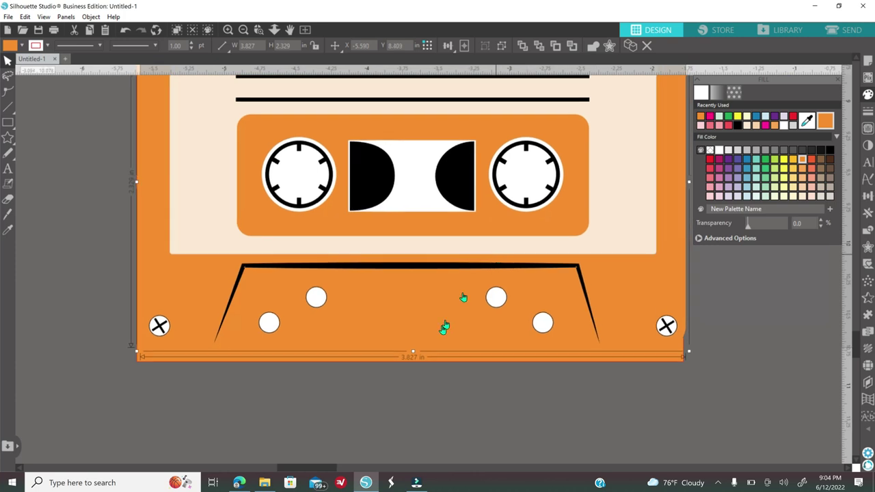
left_click(244, 30)
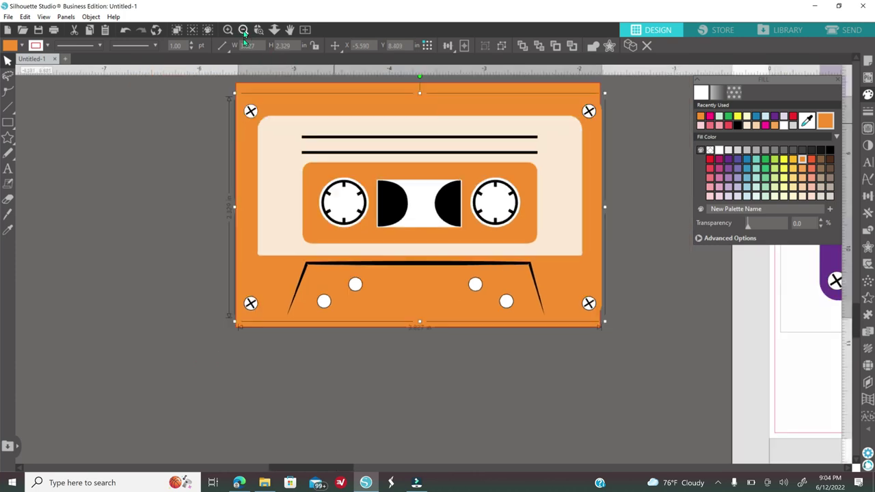
scroll(501, 282, "up", 2)
left_click_drag(543, 277, 538, 271)
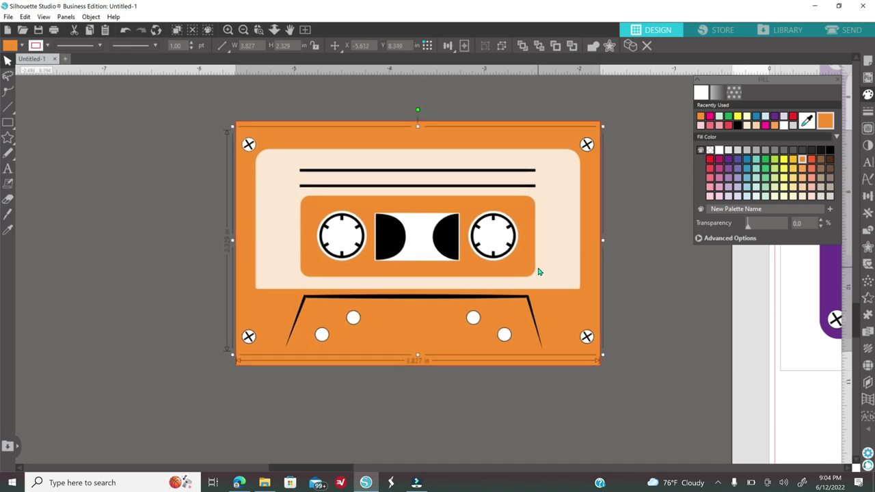
left_click(491, 311)
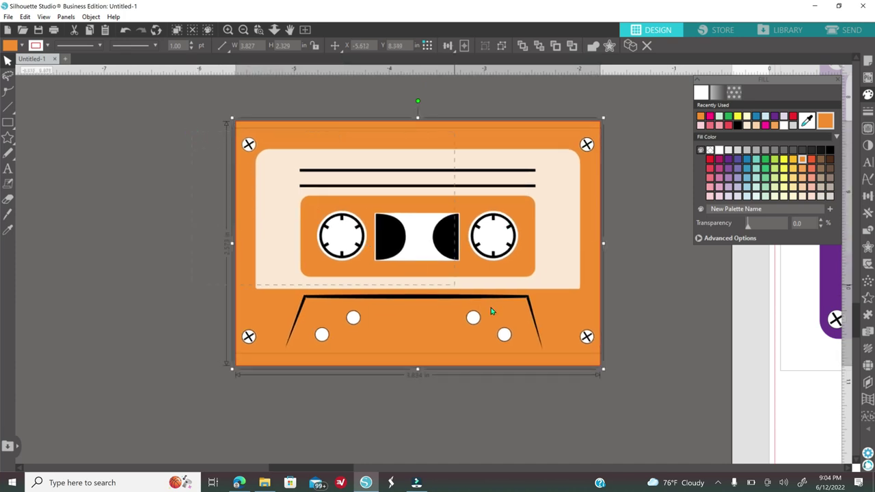
left_click(867, 196)
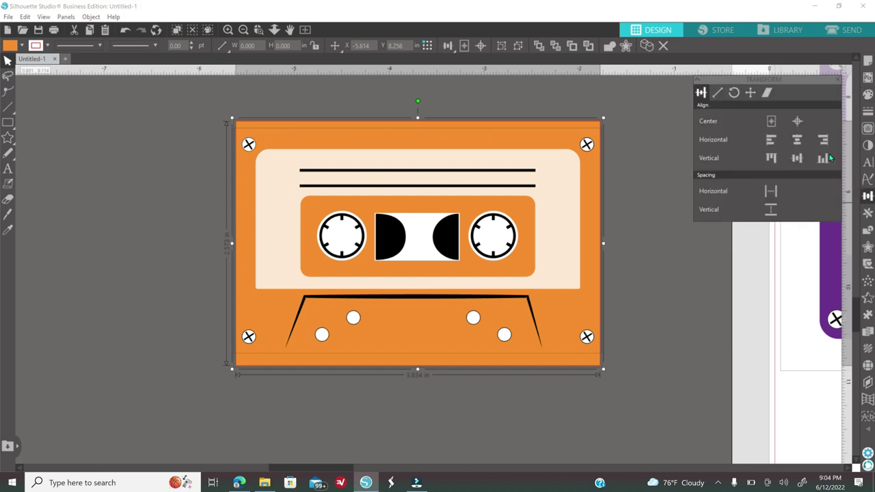
left_click(797, 121)
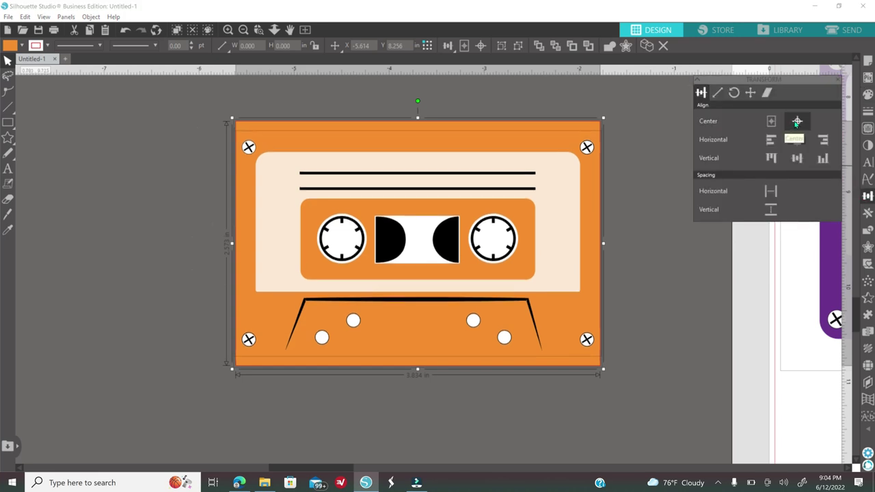
left_click(661, 338)
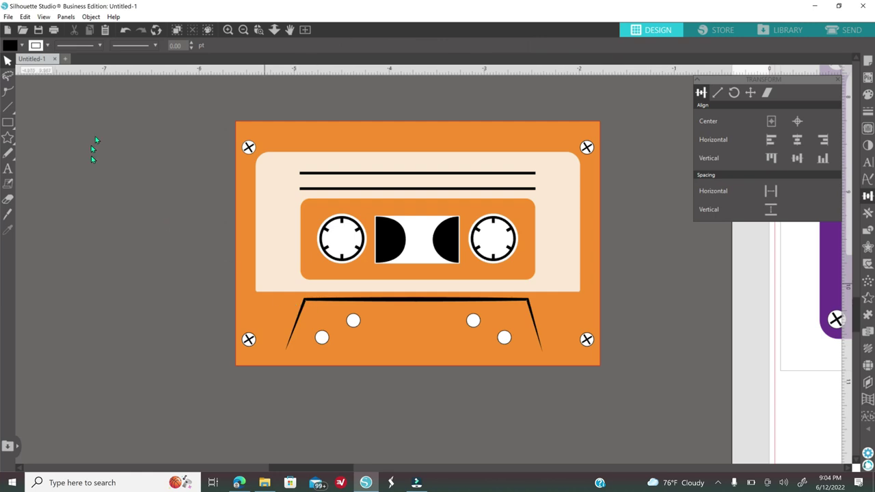
- Duplicate the plain orange panel and set the copy aside, clear of the orange cassette
left_click(243, 30)
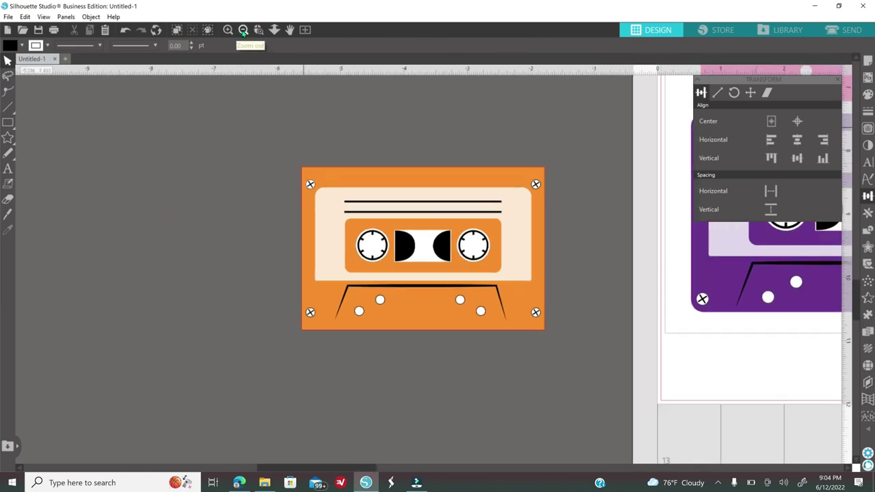
left_click(309, 173)
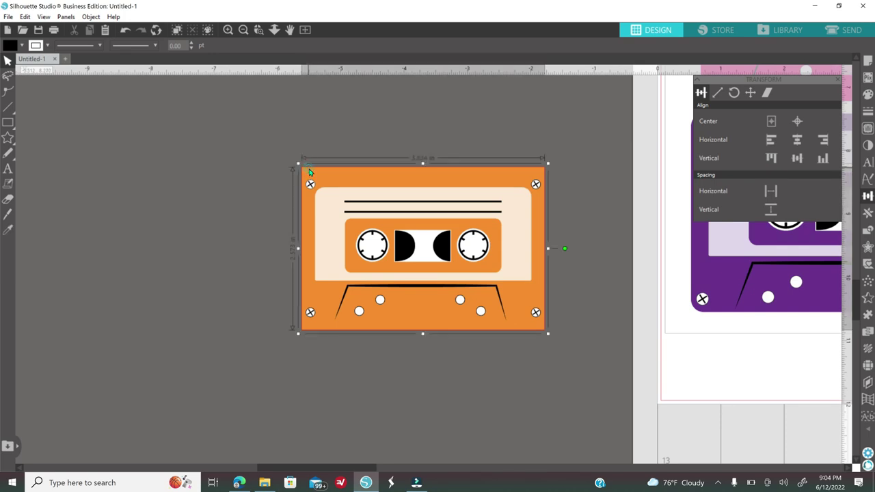
right_click(240, 205)
left_click(270, 284)
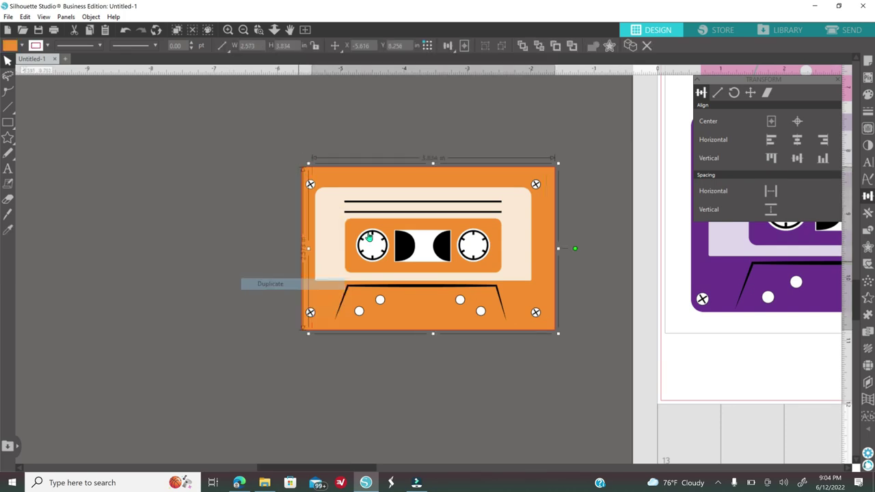
left_click_drag(347, 261, 44, 278)
- Group the orange cassette with its panel and move the group below the teal template
left_click_drag(276, 136, 536, 334)
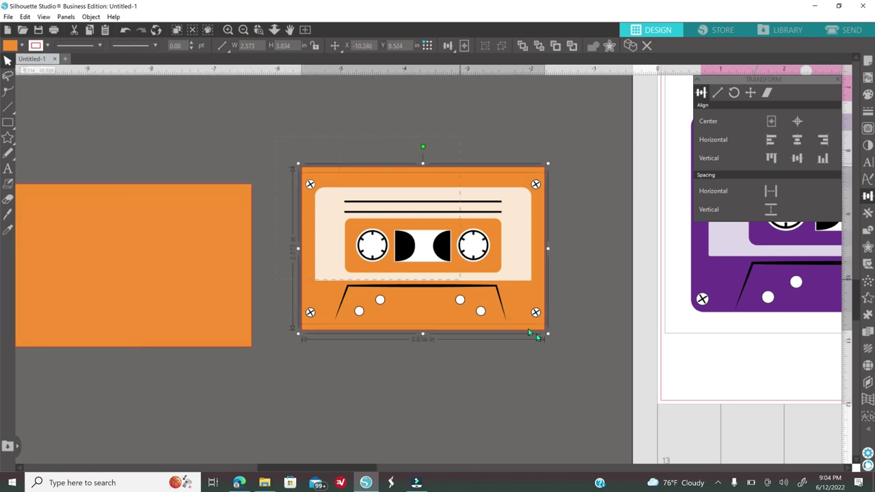
right_click(527, 375)
left_click(551, 248)
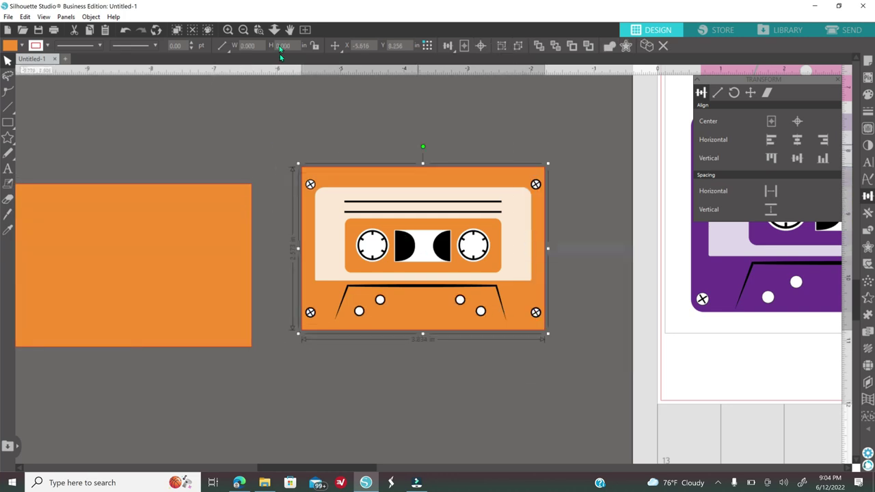
left_click(243, 30)
left_click(244, 30)
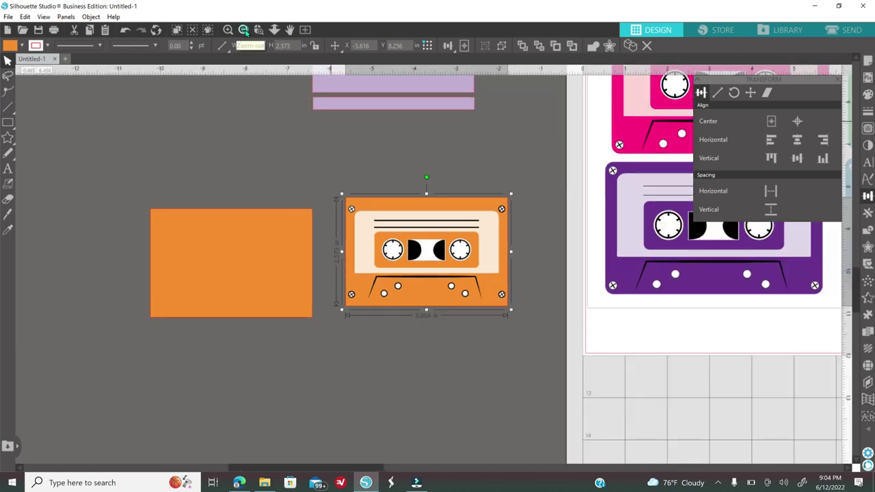
left_click(243, 30)
scroll(331, 329, "up", 3)
left_click_drag(445, 344, 134, 302)
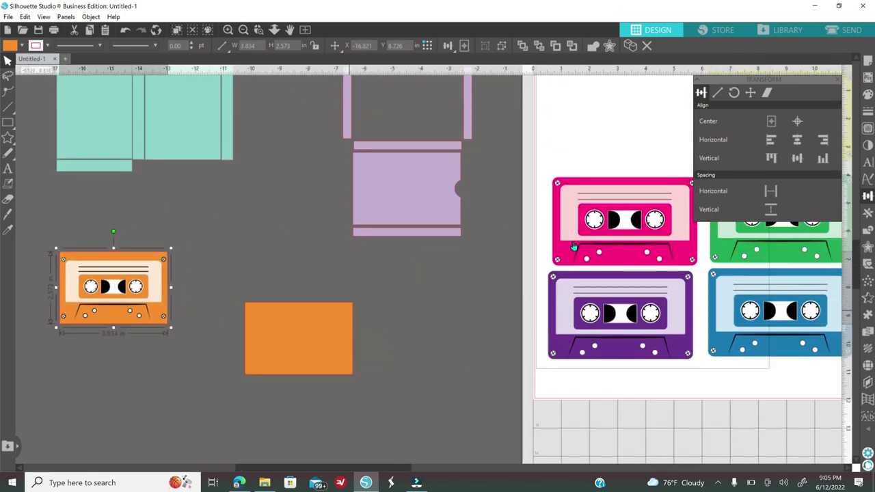
- Fill the spare orange panel with the cassette pink and scale the pink cassette down to fit on it
left_click(320, 345)
left_click(867, 96)
left_click(709, 116)
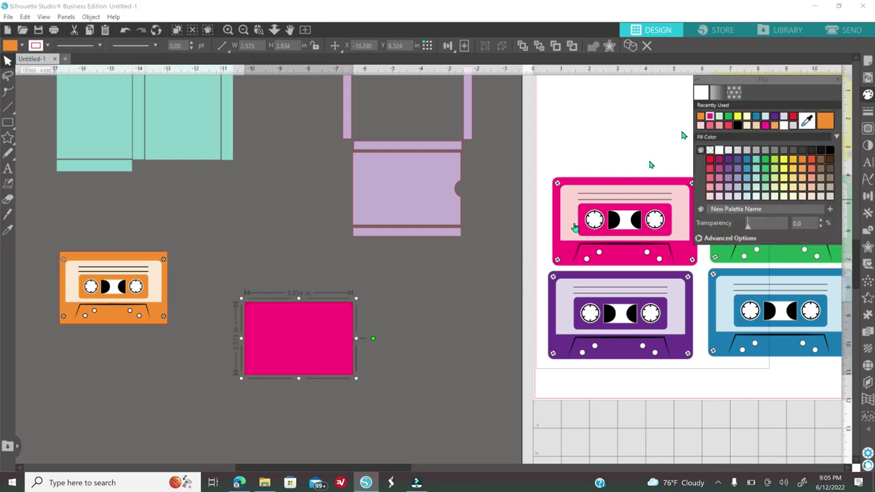
left_click(602, 235)
left_click_drag(499, 292, 402, 349)
left_click_drag(433, 284, 388, 312)
left_click_drag(372, 354, 337, 345)
- Center the pink cassette on the pink panel and duplicate the panel
left_click_drag(259, 277, 370, 386)
left_click(867, 196)
left_click(798, 121)
right_click(413, 334)
left_click(413, 337)
right_click(421, 337)
left_click(444, 155)
- Group the pink cassette with its panel and place it directly beside the orange cassette
right_click(490, 316)
left_click(299, 338)
left_click_drag(299, 339, 223, 288)
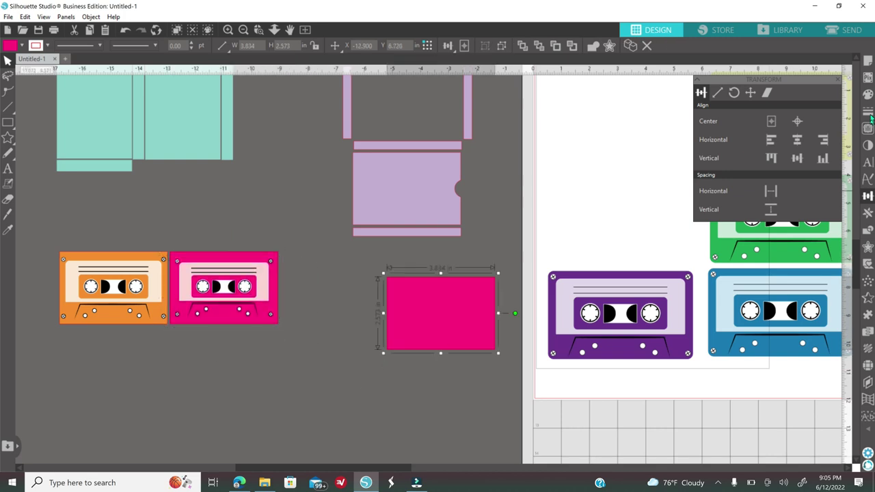
- Fill the spare pink panel with purple and duplicate it
left_click(867, 94)
left_click(728, 159)
right_click(416, 333)
left_click(444, 148)
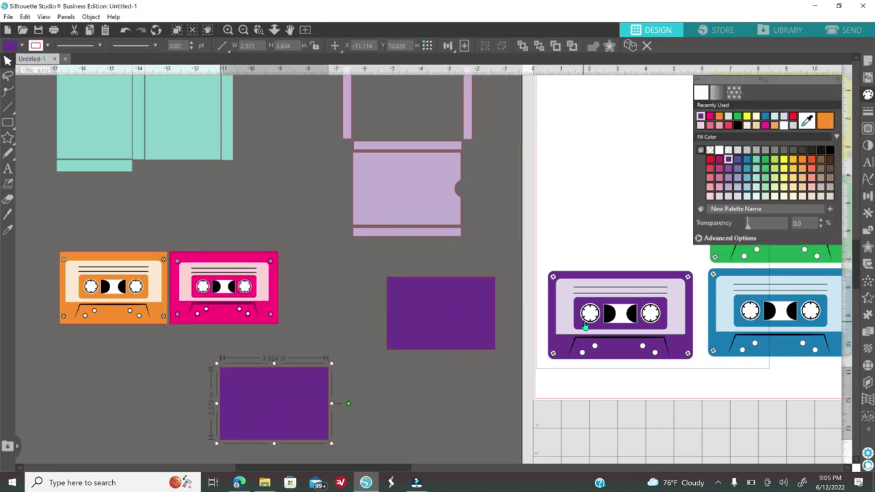
- Move the purple cassette onto one of the purple panels and scale it down to fit the panel
left_click_drag(585, 325, 461, 334)
left_click_drag(572, 277, 547, 293)
left_click_drag(499, 326, 462, 309)
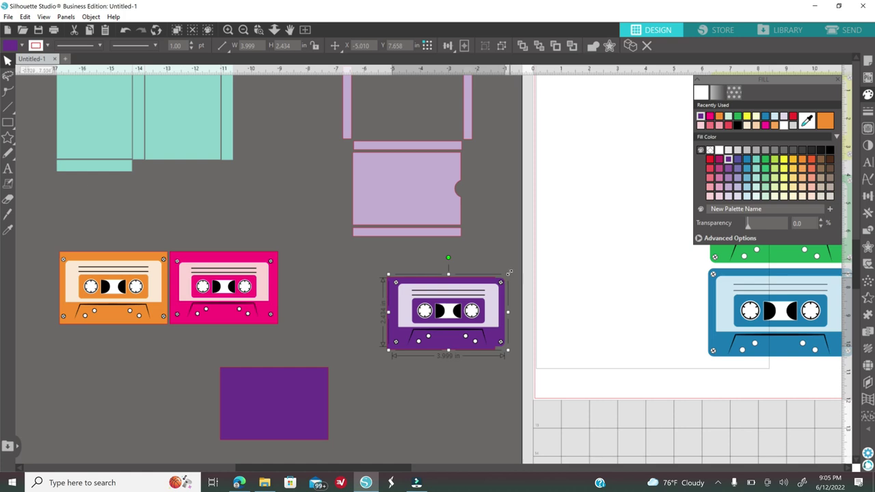
left_click_drag(509, 272, 500, 280)
left_click_drag(457, 321, 454, 319)
- Center and group the purple cassette with its panel, and place the group beside the pink cassette
left_click_drag(369, 294, 495, 349)
left_click(867, 196)
left_click(796, 122)
right_click(494, 395)
left_click(521, 267)
left_click_drag(443, 290, 335, 262)
- Fill the spare purple panel with blue, and separate a duplicate of it for the next cassette
left_click(301, 403)
left_click(867, 95)
left_click(746, 158)
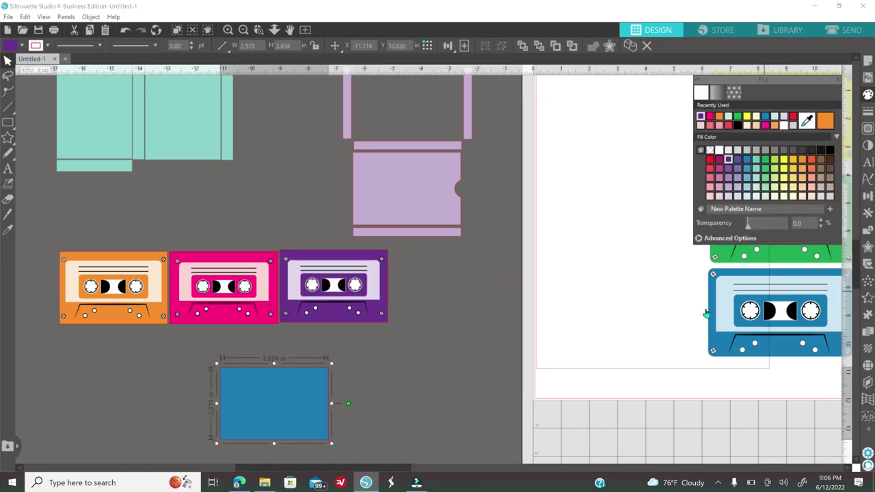
left_click_drag(719, 315, 372, 408)
right_click(285, 401)
left_click(309, 203)
left_click_drag(274, 422, 303, 416)
left_click_drag(236, 410, 107, 389)
- Scale the blue cassette down and position it over the blue panel
left_click_drag(378, 413, 339, 409)
left_click_drag(469, 356, 428, 381)
left_click_drag(416, 433, 348, 419)
left_click(244, 390)
- Center and group the blue cassette with its panel, and place the group beside the purple cassette
left_click_drag(243, 349, 372, 443)
left_click(867, 197)
left_click(797, 121)
right_click(422, 359)
left_click(449, 233)
left_click_drag(307, 404, 451, 291)
- Fill the spare blue panel with green and duplicate it, with the green cassette moved off the page
left_click(144, 383)
left_click(867, 94)
left_click(700, 116)
left_click_drag(776, 254, 353, 420)
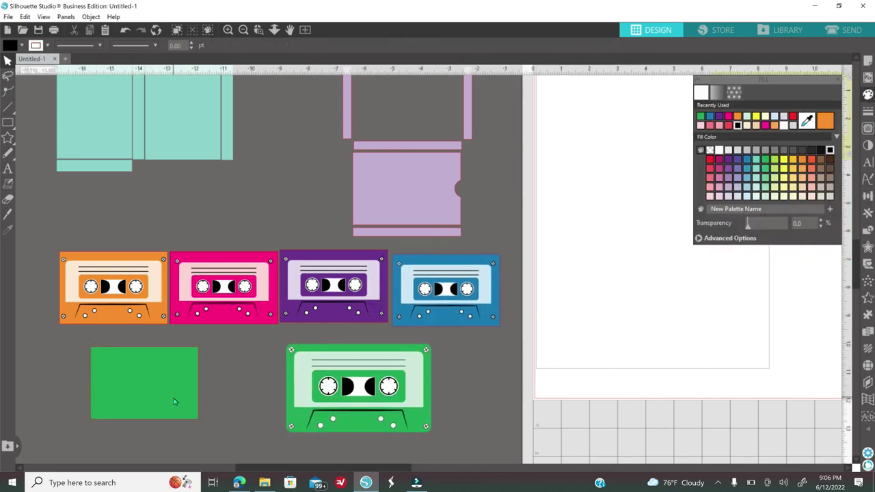
right_click(173, 404)
left_click(199, 212)
left_click_drag(174, 383, 109, 459)
left_click_drag(144, 383, 227, 387)
- Scale the green cassette down and position it over the green panel
left_click(358, 388)
left_click_drag(435, 341, 406, 357)
left_click_drag(365, 397, 249, 386)
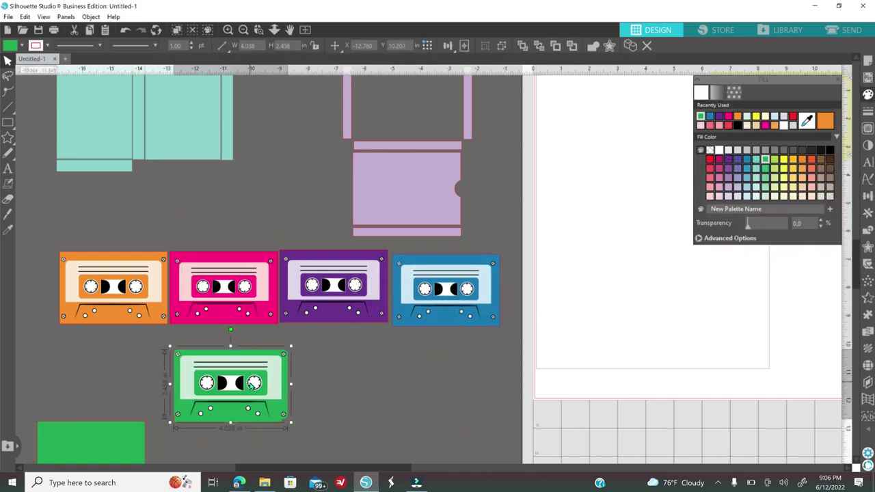
left_click_drag(292, 425, 284, 417)
- Center and group the green cassette with its panel, and place the group beneath the orange cassette
left_click_drag(300, 434, 156, 341)
left_click(867, 196)
left_click(797, 121)
right_click(398, 371)
left_click(424, 244)
left_click_drag(231, 383, 126, 366)
- Move the spare green panel into the open space under the cassette row and fill it with yellow
left_click_drag(121, 457, 361, 381)
left_click(867, 94)
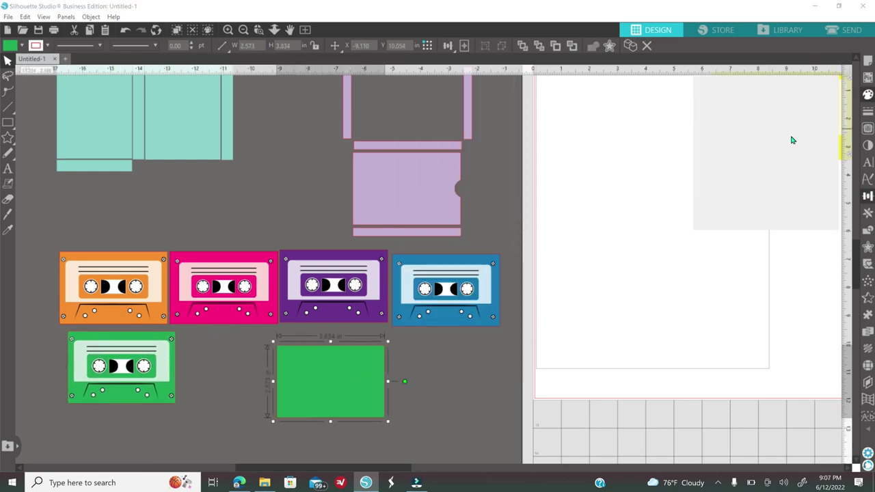
left_click(784, 159)
left_click(837, 80)
- Move the yellow cassette onto the yellow panel and scale it down to about 3.78 in wide
left_click_drag(791, 142, 381, 406)
left_click_drag(444, 332, 428, 344)
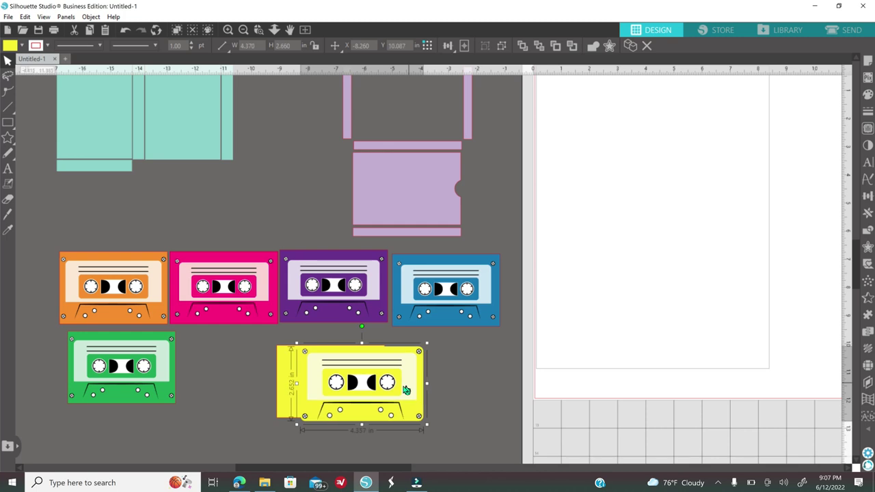
left_click_drag(406, 391, 384, 387)
left_click_drag(403, 345, 392, 352)
left_click_drag(374, 382, 367, 379)
left_click_drag(271, 419, 276, 415)
- Duplicate the resized yellow cassette and move the copy over the page's edge
right_click(356, 386)
left_click(398, 180)
left_click_drag(478, 377, 544, 370)
- Combine the yellow cassette with its panel and place them beside the green cassette
left_click_drag(425, 432, 263, 337)
left_click(867, 197)
left_click_drag(306, 381, 209, 368)
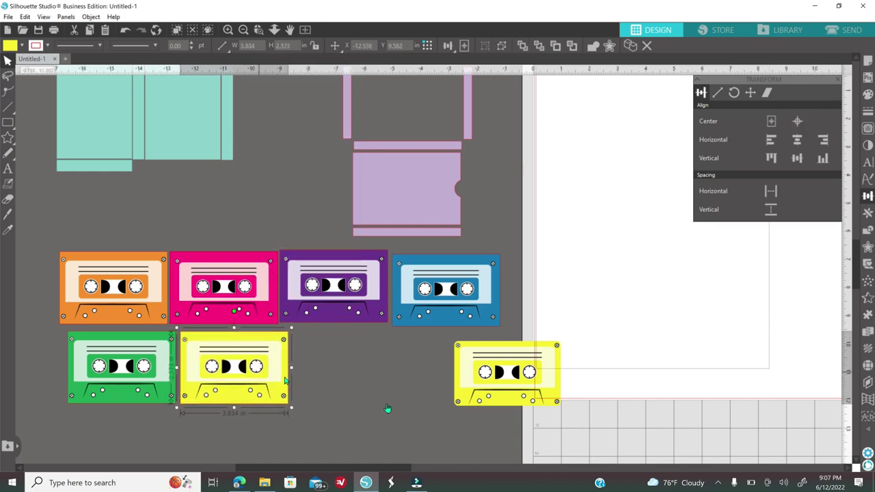
left_click(391, 416)
left_click(394, 421)
- Move the notched purple panel out of its template into the open space below the cassettes
scroll(383, 383, "up", 2)
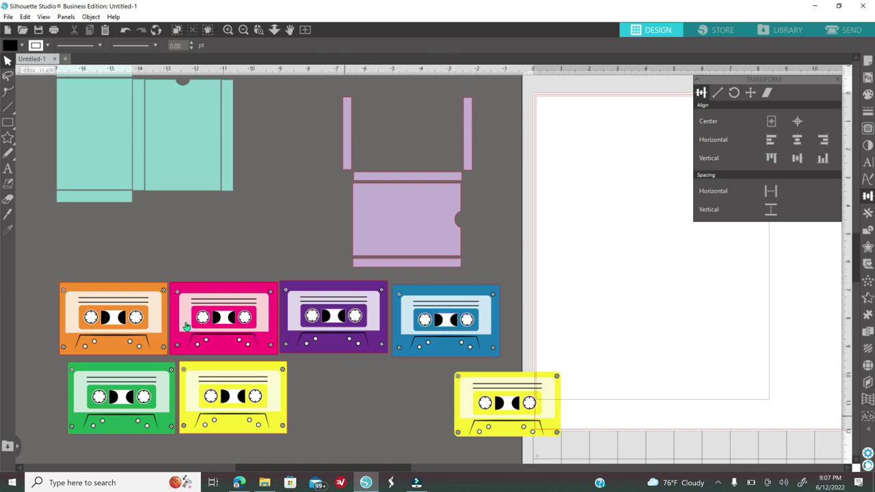
left_click(416, 234)
right_click(417, 216)
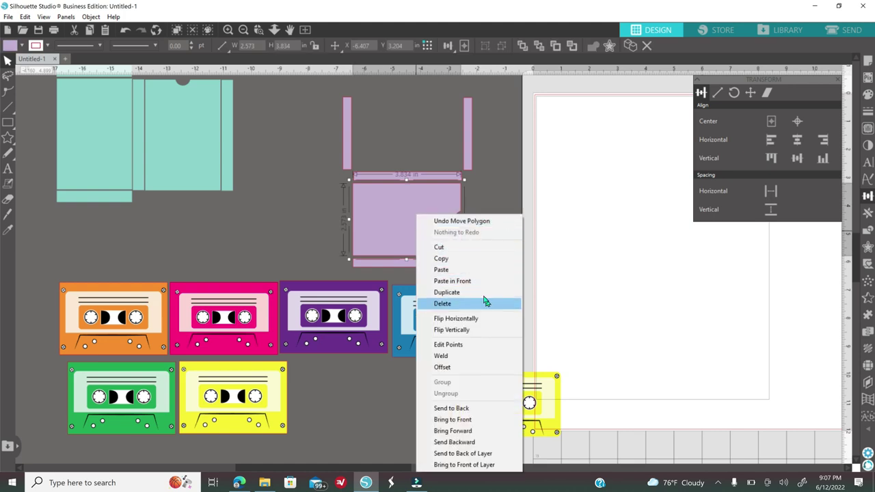
left_click(390, 219)
left_click_drag(390, 220, 376, 391)
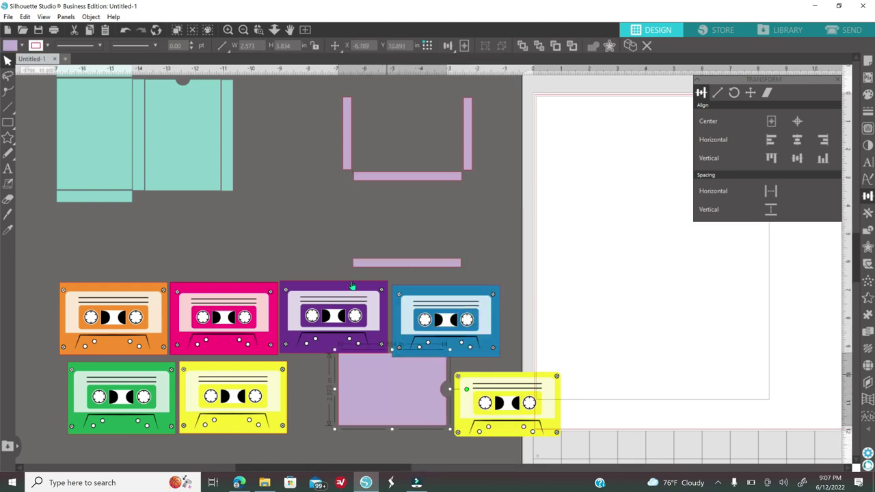
left_click(233, 30)
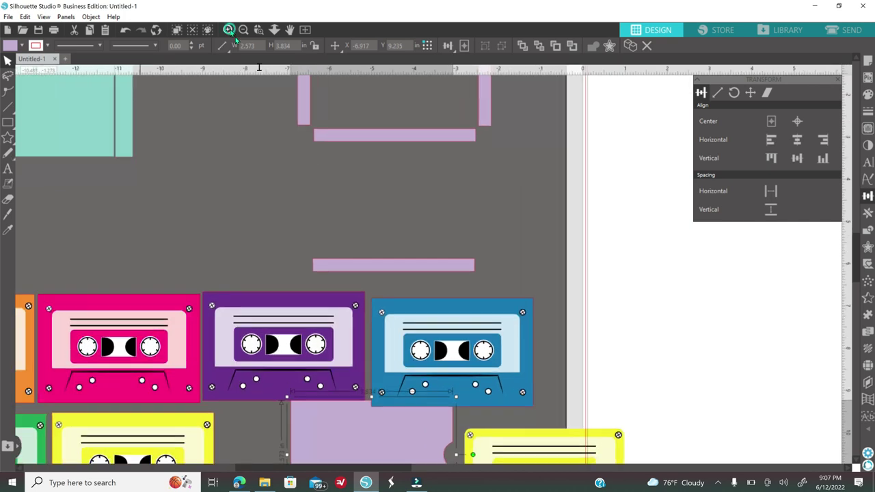
scroll(347, 241, "down", 5)
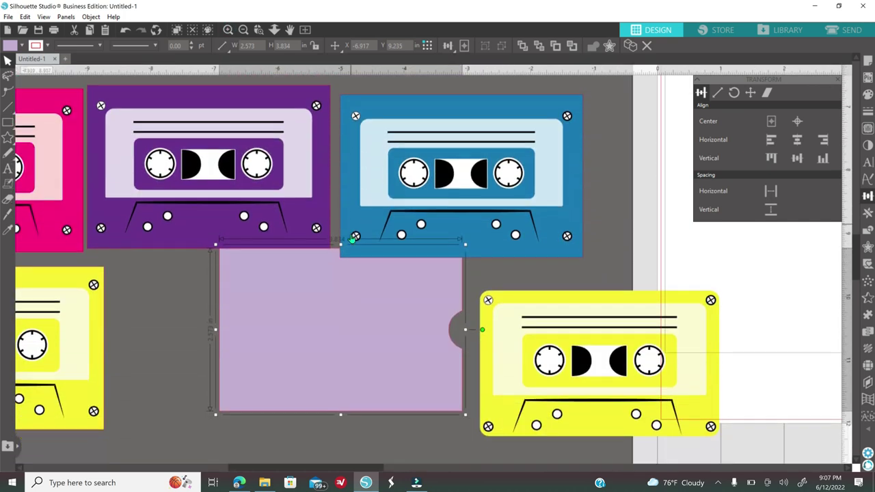
left_click_drag(332, 287, 344, 327)
- Lay the spare yellow cassette over the notched panel and fill the panel with the matching yellow
left_click_drag(618, 349, 400, 345)
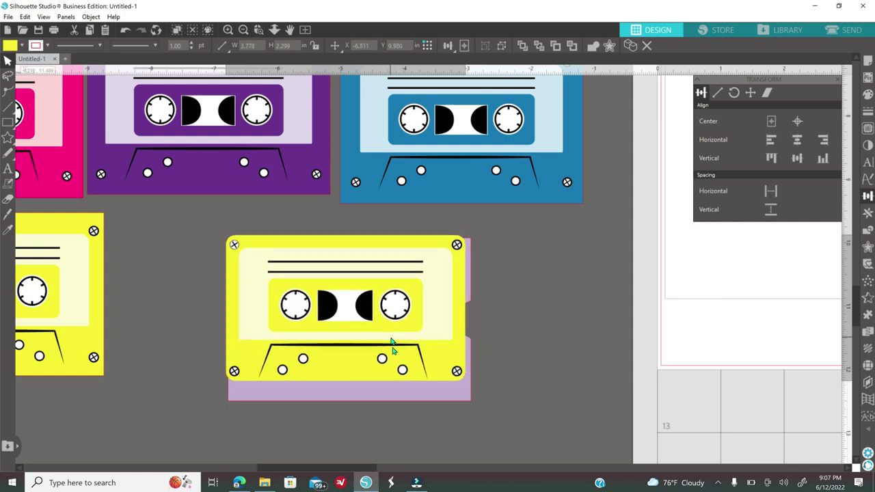
left_click(424, 402)
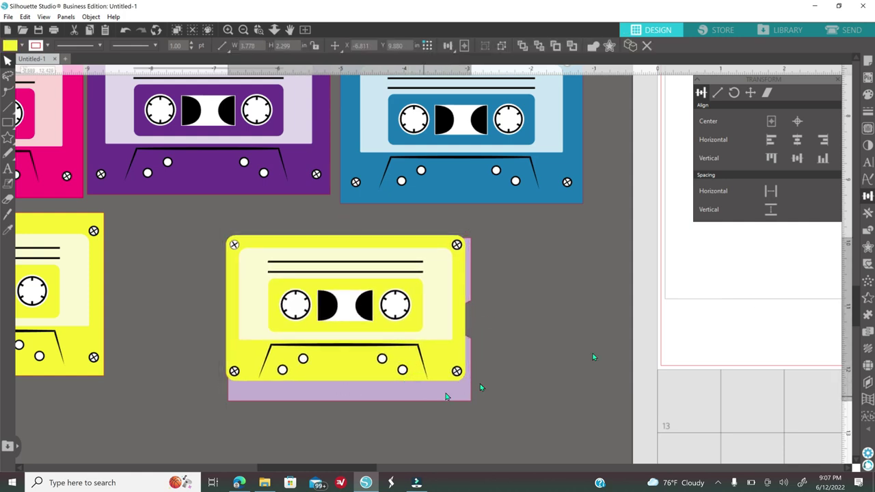
left_click(866, 95)
left_click(702, 118)
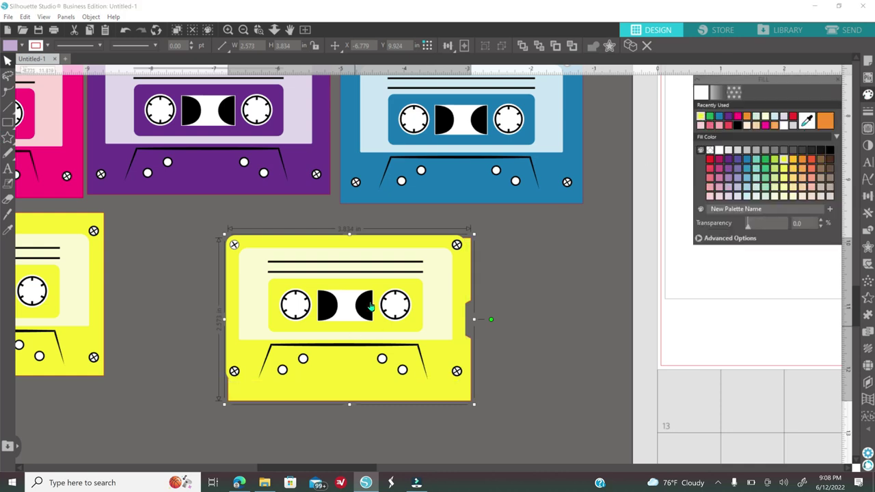
- Shrink the spare yellow cassette to about 3.55 in wide and centre it on the notched panel
left_click_drag(380, 350, 381, 355)
left_click_drag(472, 394, 461, 390)
left_click_drag(459, 387, 457, 386)
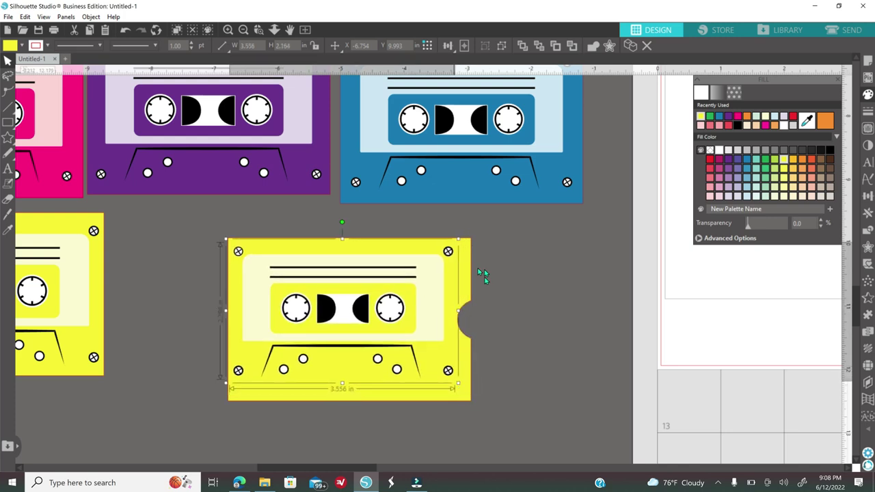
left_click_drag(387, 350, 378, 363)
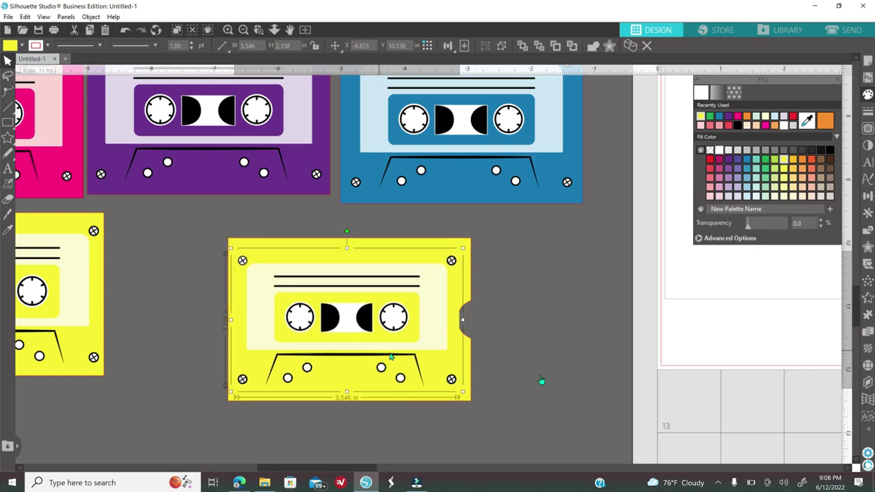
left_click(393, 407)
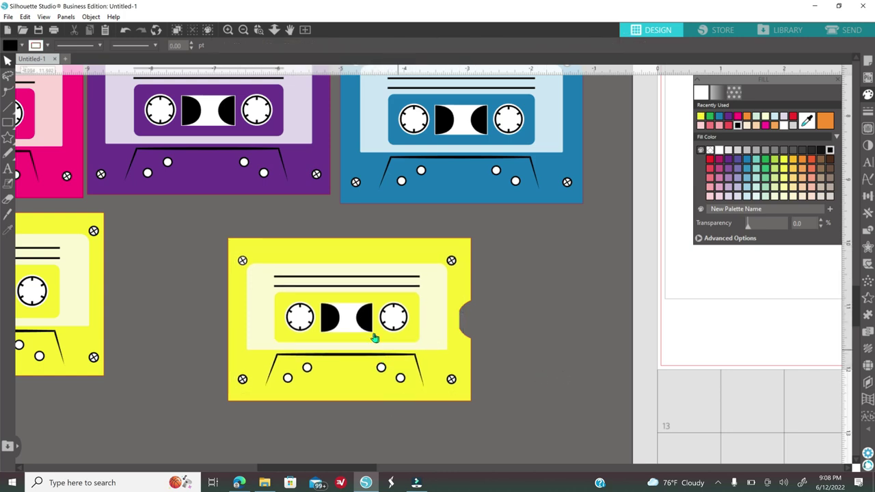
- Offset the yellow cassette from the notched panel and fill the panel with black
left_click_drag(370, 337, 365, 304)
left_click(469, 400)
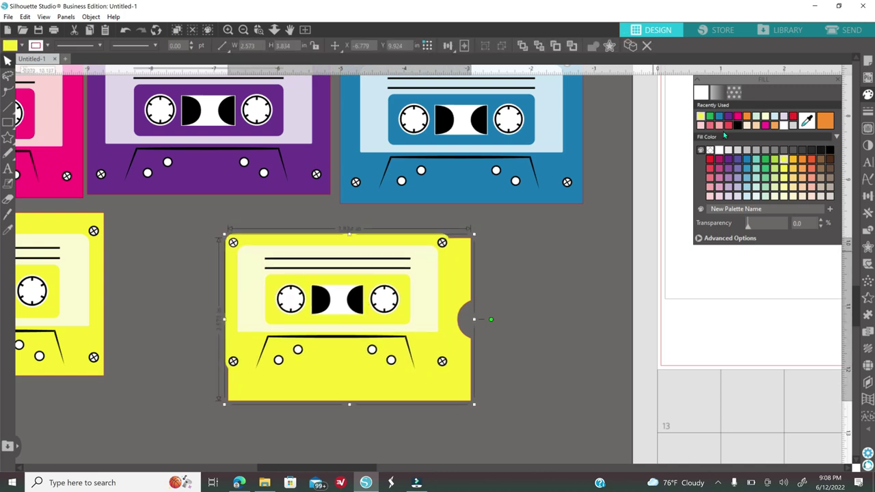
left_click(737, 126)
left_click(493, 355)
left_click(333, 354)
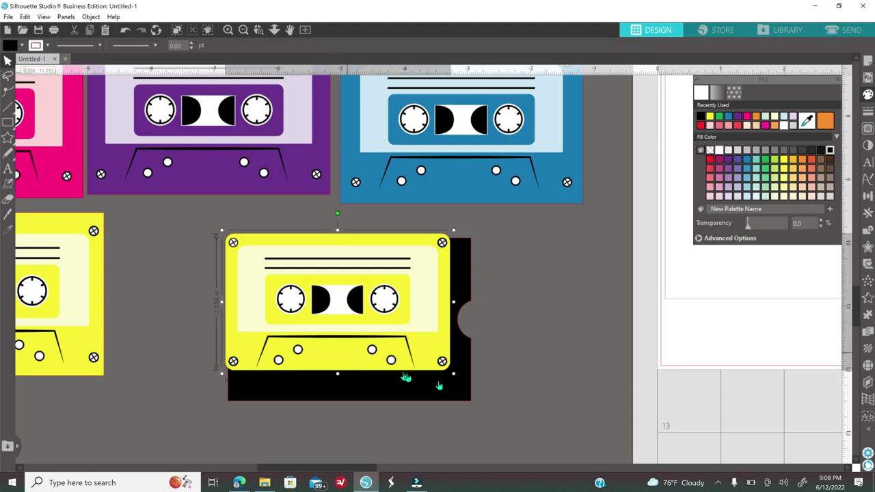
- Enlarge the yellow cassette to about 4.25 in wide and shift it to cover the black notched panel
mouse_move(453, 374)
left_mouse_down()
mouse_move(478, 400)
mouse_move(445, 369)
left_mouse_up()
left_click(468, 387)
left_click(446, 375)
mouse_move(476, 397)
left_mouse_down()
mouse_move(495, 404)
mouse_move(474, 387)
left_mouse_up()
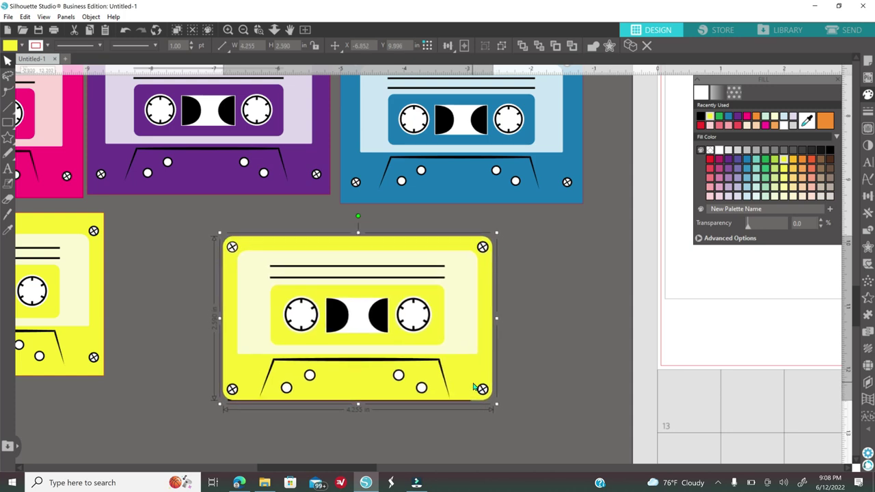
key("Down")
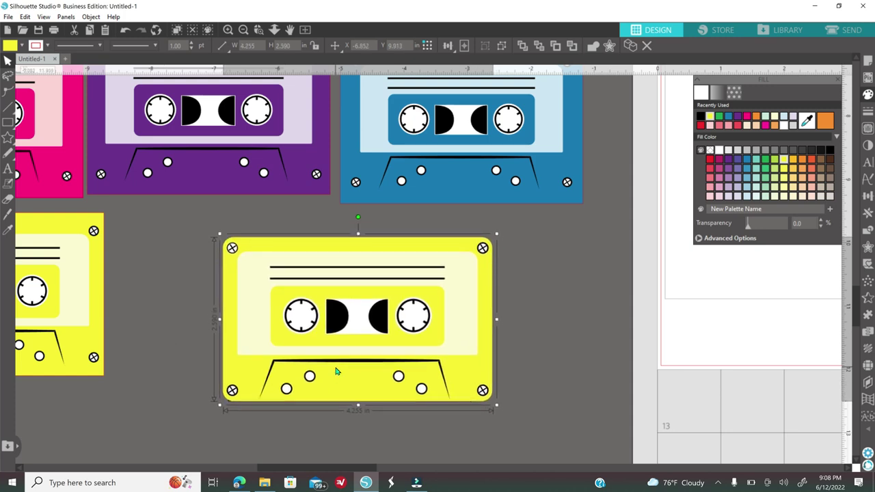
- Try cropping the yellow cassette to the notched panel, then undo the crop
left_click_drag(259, 329, 376, 405)
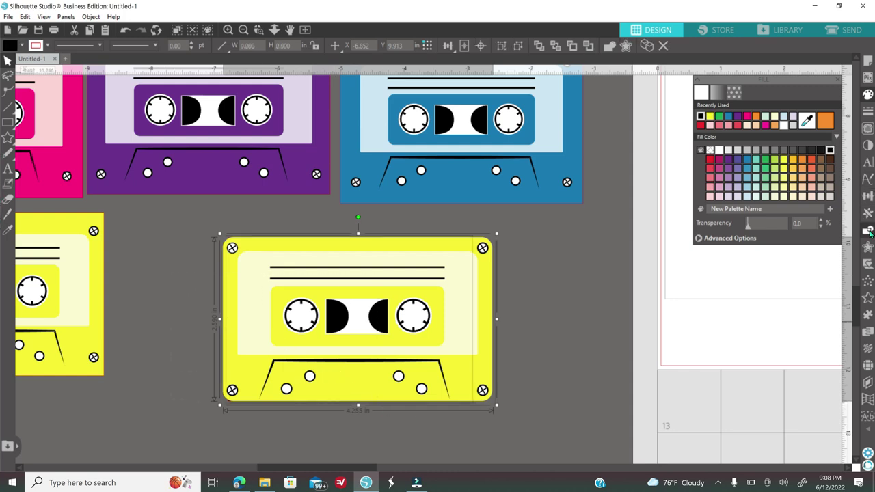
left_click(868, 231)
left_click(791, 141)
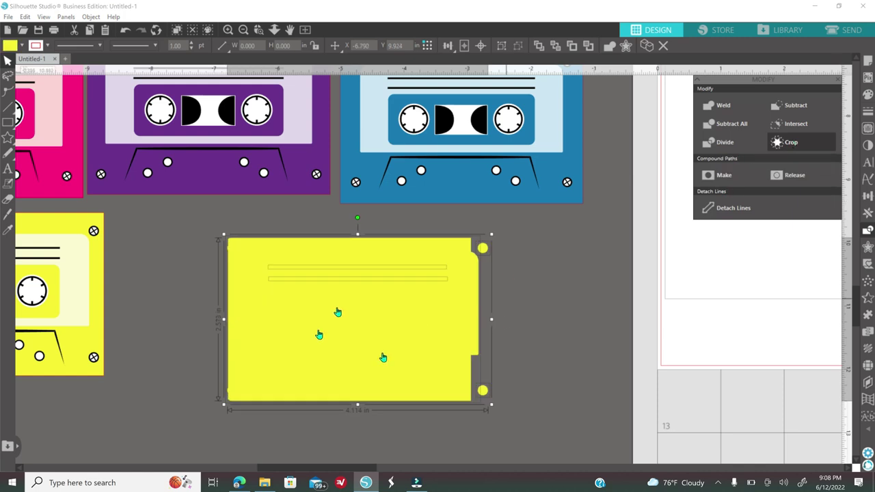
left_click(126, 29)
left_click(126, 29)
- Delete the pieces of the spare yellow cassette and move the black notched panel back into the open space
left_click_drag(212, 301, 604, 269)
left_click(209, 269)
left_click_drag(192, 220, 493, 435)
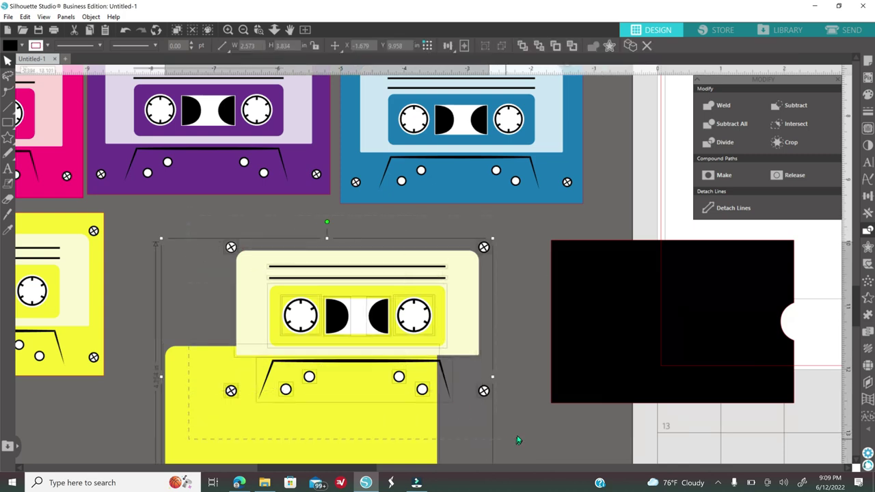
key("Delete")
left_click_drag(623, 346, 285, 333)
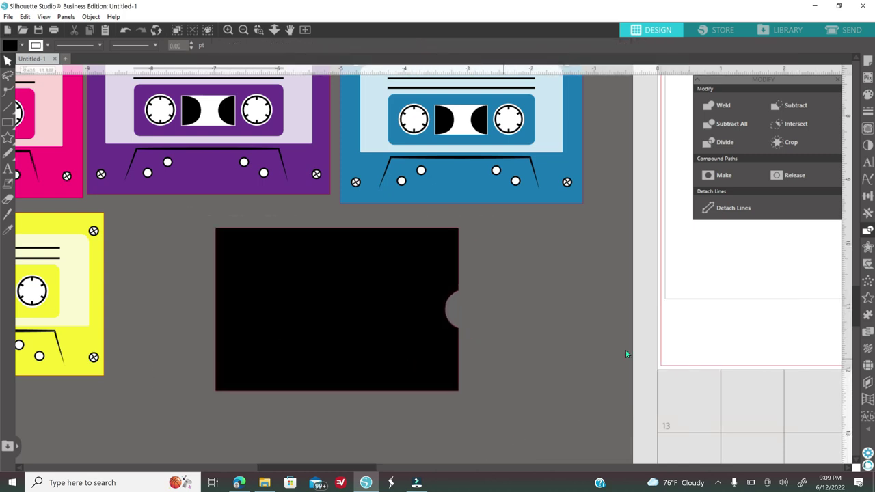
- Merge the cassettes file from the pictures folder into the design
left_click(10, 17)
left_click(43, 85)
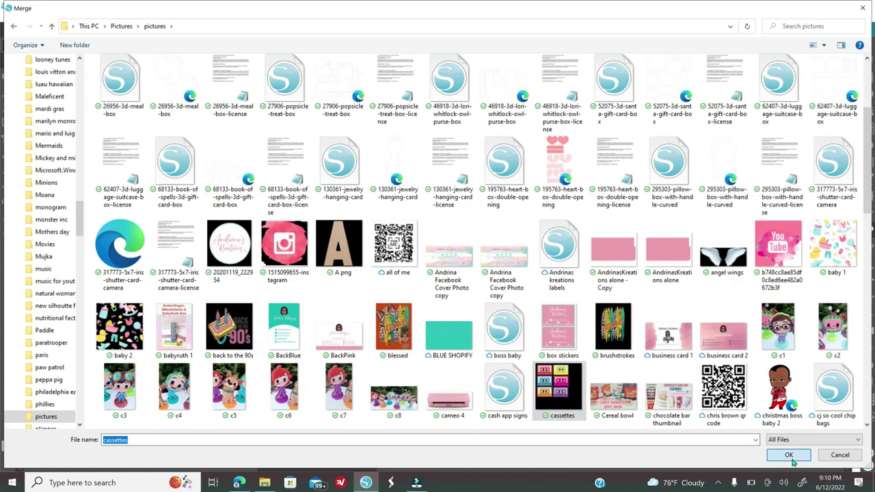
left_click(791, 458)
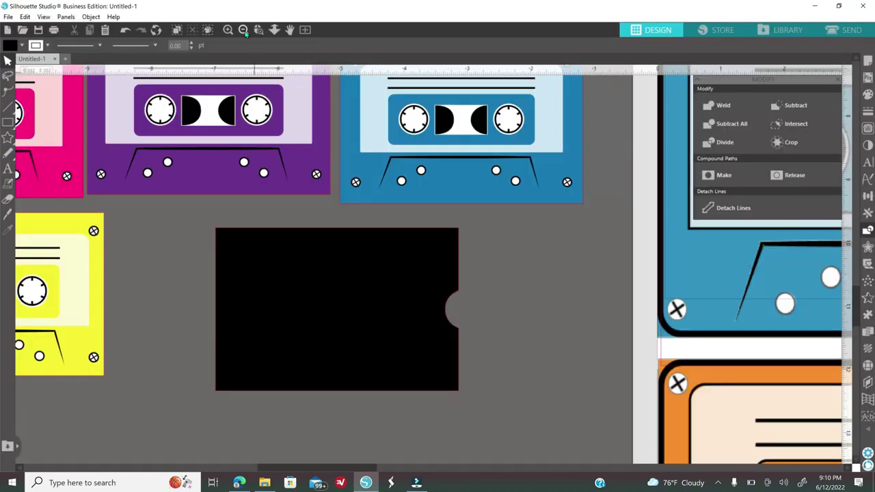
- Shift the merged cassette artwork up and move the two loose reel outlines into the space below the small cassettes
left_click(243, 29)
left_click(243, 30)
left_click(243, 29)
left_click(243, 30)
left_click_drag(603, 256, 588, 329)
left_click(462, 408)
left_click(463, 410)
left_click_drag(441, 469, 513, 469)
left_click_drag(500, 388, 507, 357)
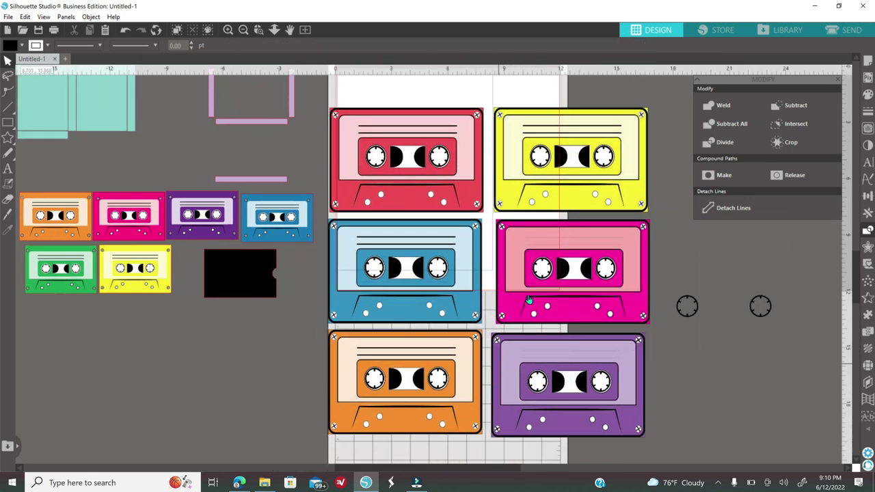
left_click_drag(534, 381, 539, 362)
right_click(540, 357)
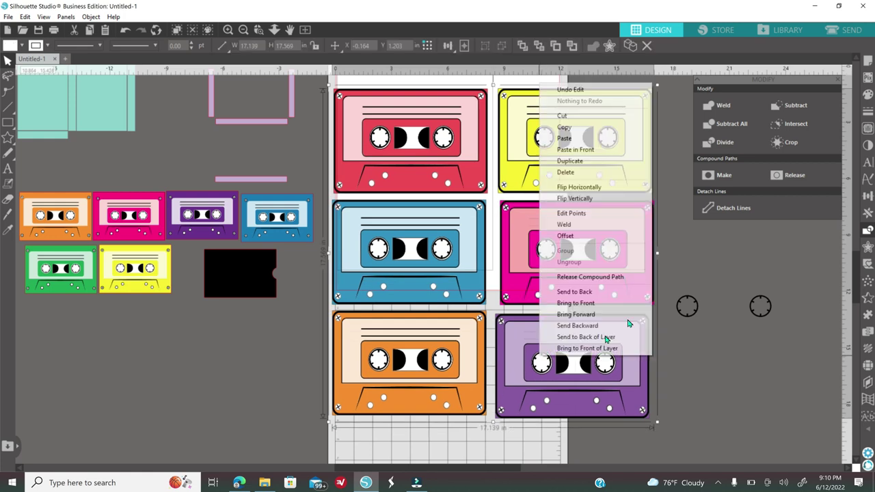
left_click(712, 334)
left_click_drag(677, 283, 208, 386)
- Move the merged cassette artwork across the page's edge and release its compound path
left_click_drag(450, 361, 486, 333)
right_click(486, 333)
left_click(557, 250)
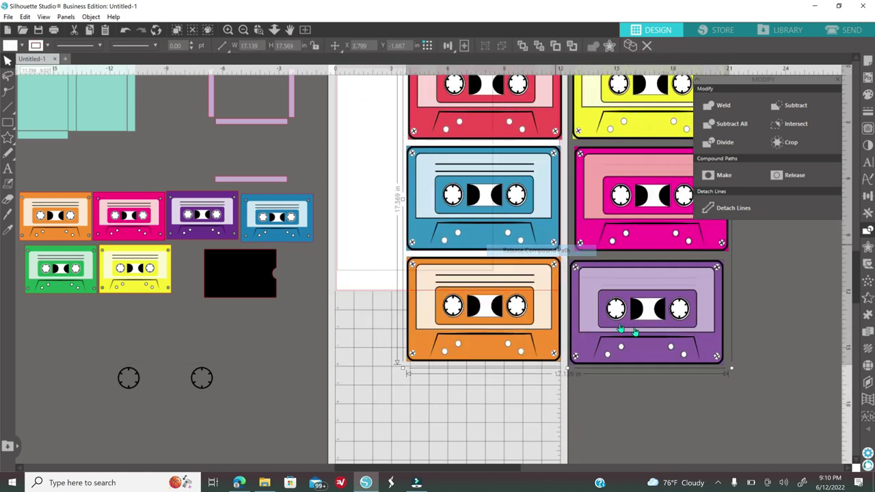
left_click(662, 365)
- Duplicate the six-cassette artwork and move the copy clear of the page
left_click(243, 30)
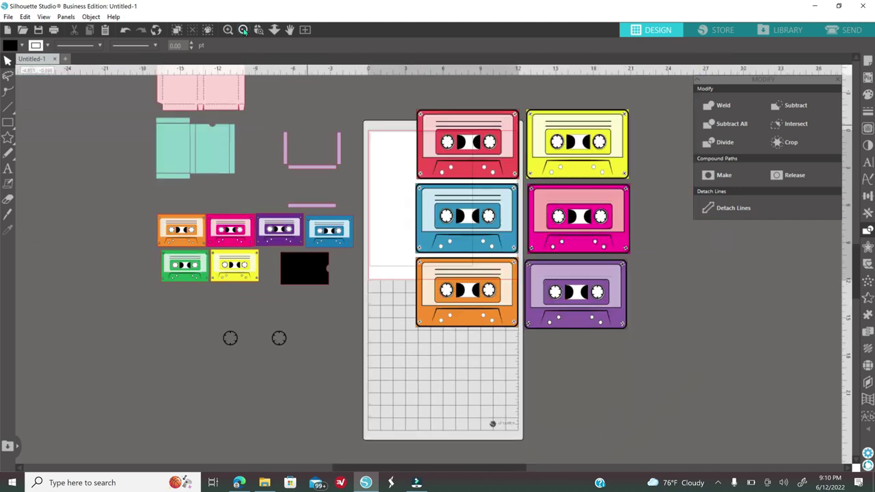
left_click_drag(523, 274, 512, 291)
right_click(512, 286)
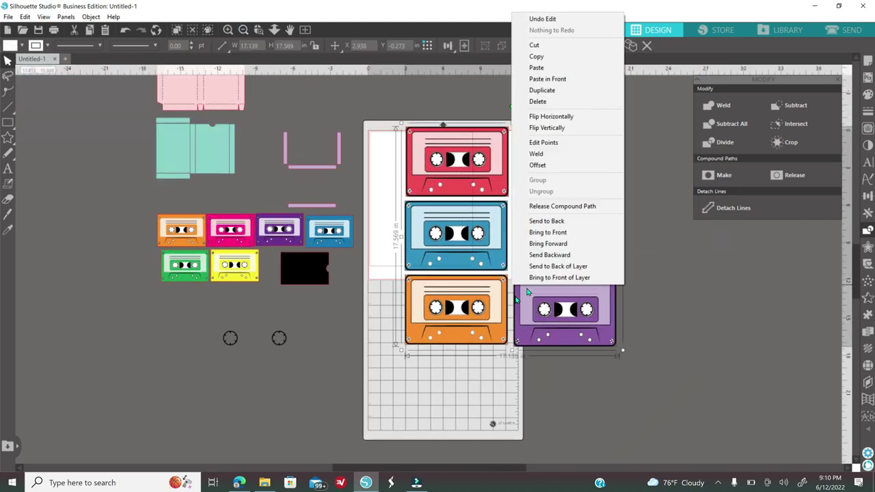
left_click(560, 90)
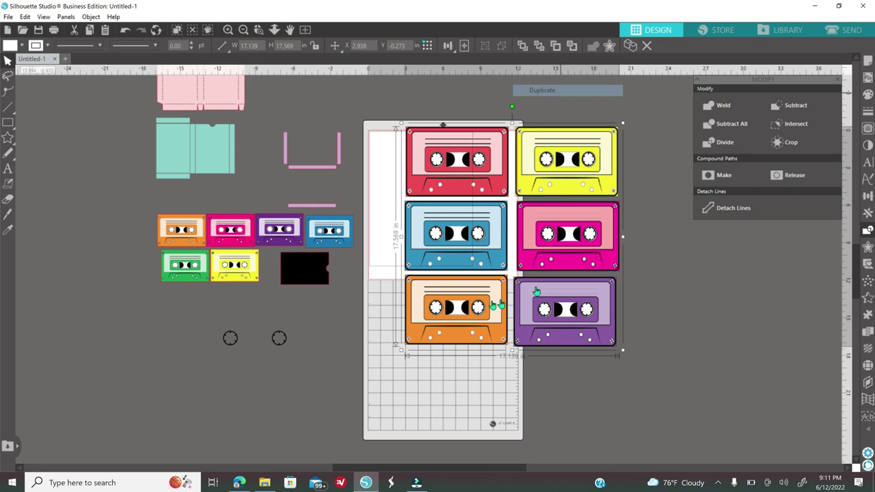
left_click_drag(737, 349, 798, 358)
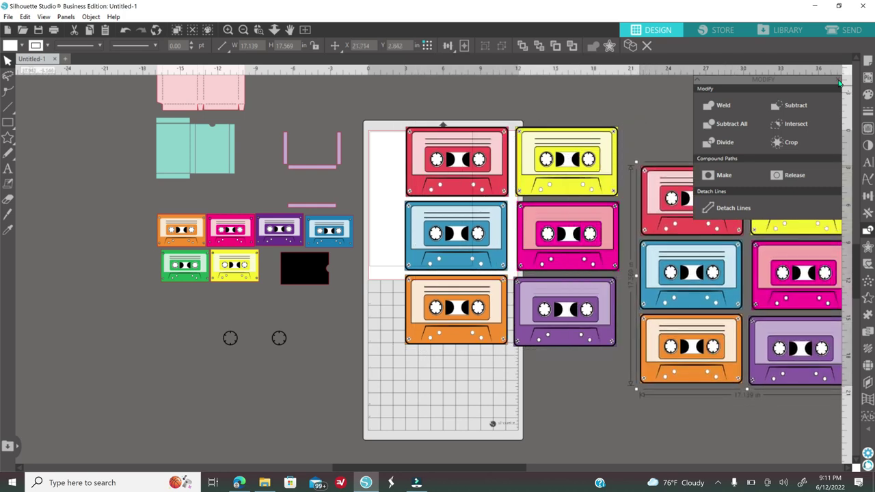
- Erase across the lower corner of the orange cassette in the artwork on the page, using the Outline eraser
left_click(840, 82)
left_click(9, 199)
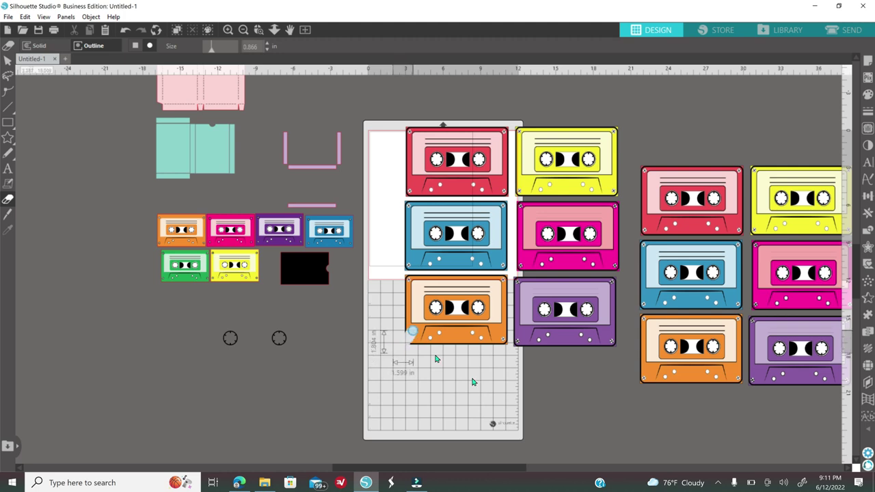
key("v")
- Spread the red, blue, pink and yellow cassettes in a row below, and delete the erased orange cassette
mouse_move(473, 182)
left_mouse_down()
mouse_move(415, 156)
mouse_move(479, 155)
mouse_move(429, 155)
mouse_move(315, 414)
mouse_move(196, 405)
left_mouse_up()
left_click_drag(422, 218, 269, 435)
left_click_drag(562, 240, 437, 402)
left_click_drag(582, 158, 592, 402)
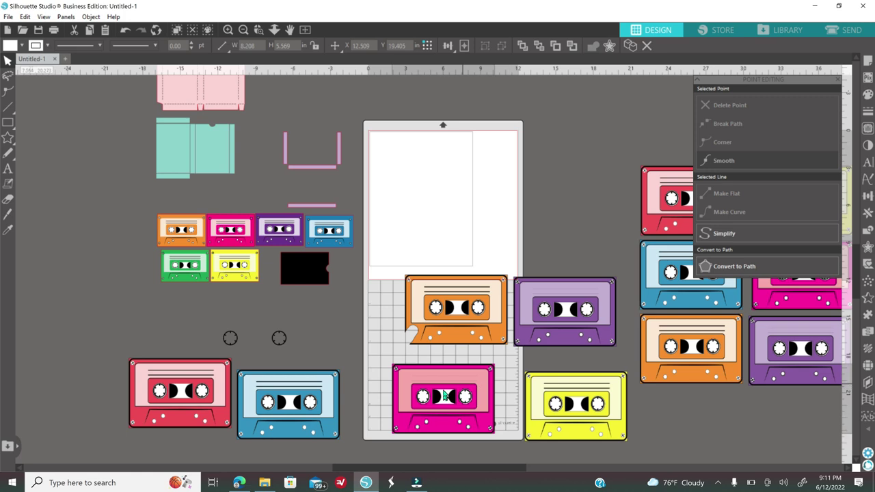
left_click_drag(444, 395, 425, 404)
left_click(508, 333)
key("Delete")
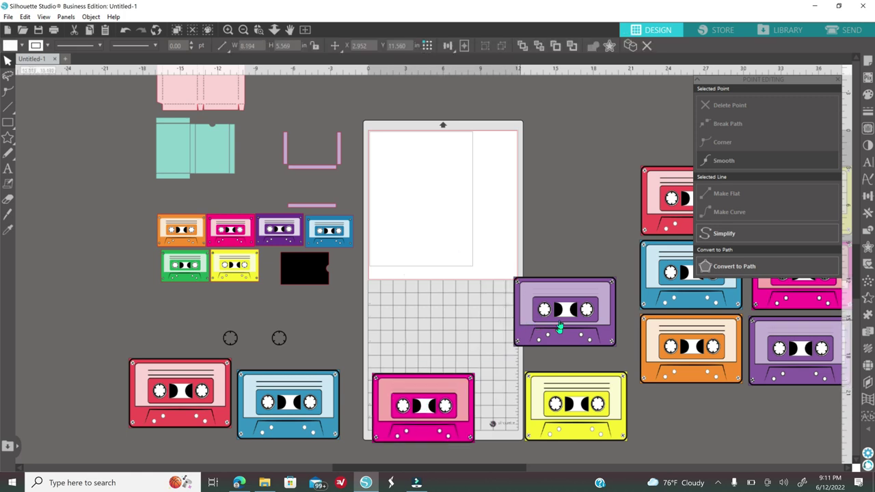
- Make a compound path from the purple cassette's pieces and move it over the page's lower edge
left_click_drag(490, 247, 620, 357)
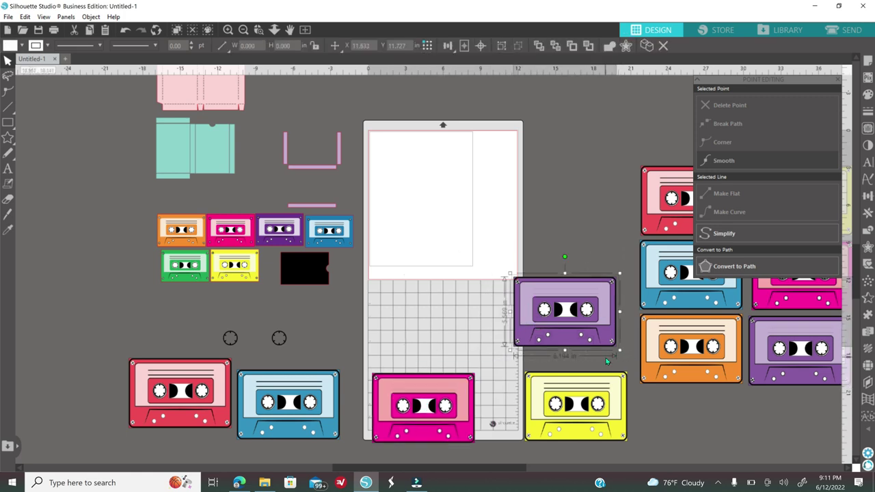
right_click(613, 355)
left_click(639, 270)
left_click_drag(536, 311, 476, 291)
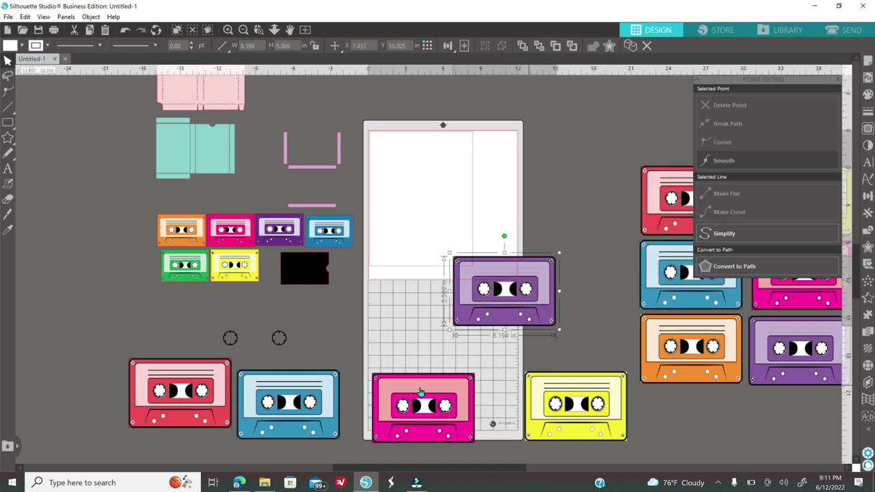
- Nudge the large yellow cassette, try making the pink cassette a compound path, and undo it
left_click_drag(559, 416, 546, 400)
right_click(546, 400)
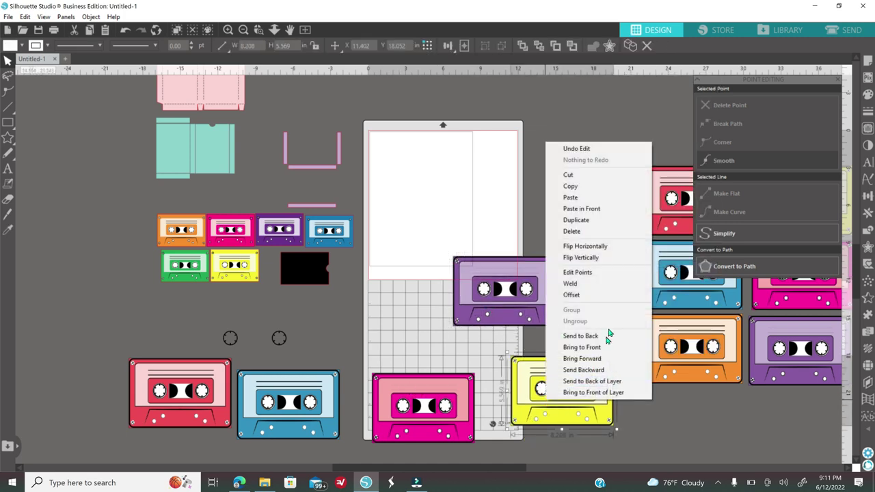
left_click(469, 415)
right_click(468, 413)
left_click(520, 320)
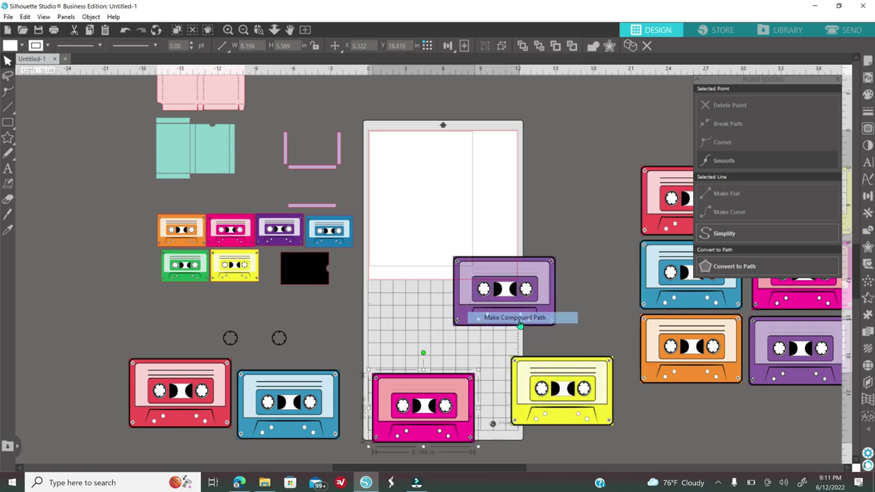
left_click(124, 31)
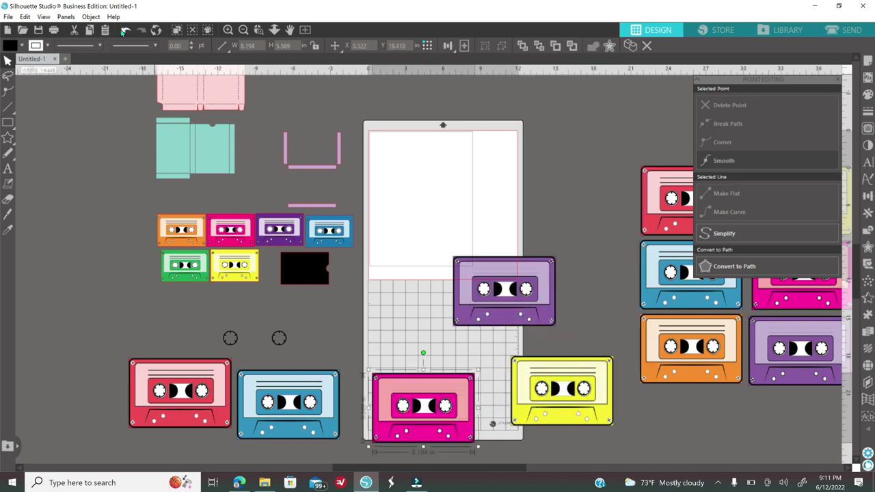
- Combine the pink cassette's pieces into a compound path and move it up on the cutting mat
right_click(425, 304)
left_click(448, 183)
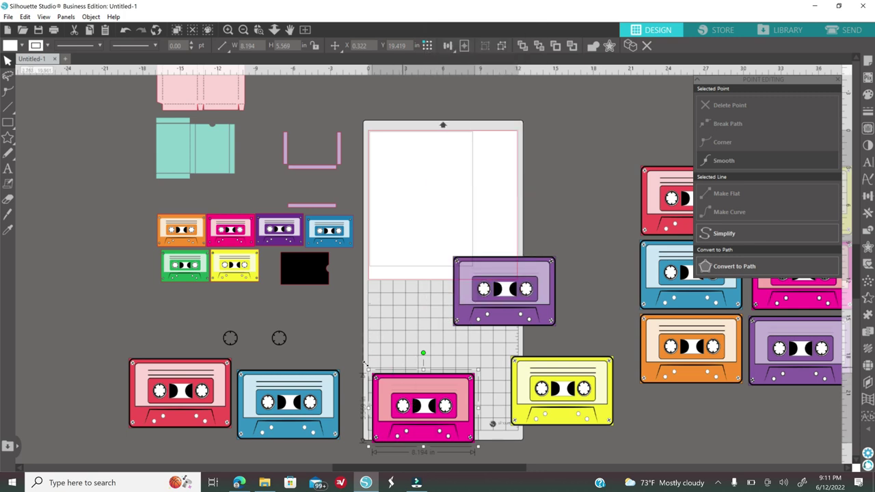
right_click(404, 298)
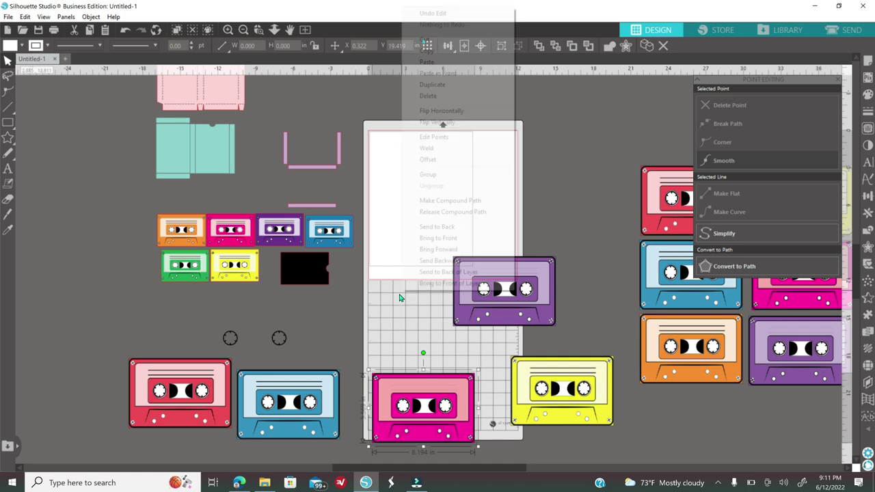
left_click(460, 201)
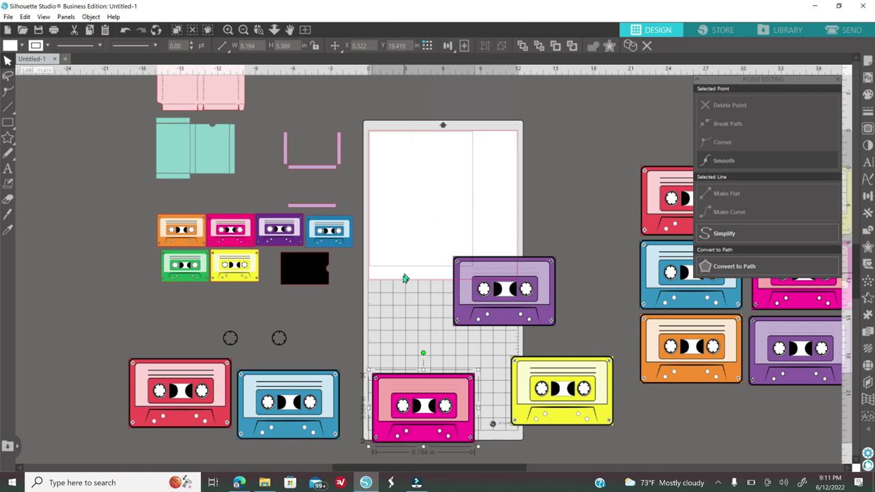
left_click_drag(436, 438, 432, 400)
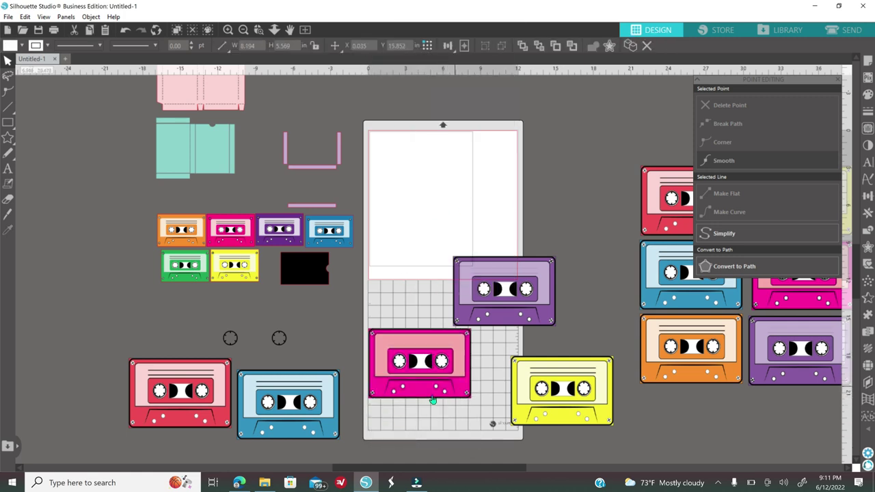
- Place the large pink and yellow cassettes side by side at the mat's lower end, with the purple one above them
left_click(433, 401)
left_click_drag(527, 310, 549, 273)
left_click_drag(424, 366, 410, 396)
left_click_drag(574, 390, 525, 393)
left_click_drag(524, 286, 489, 323)
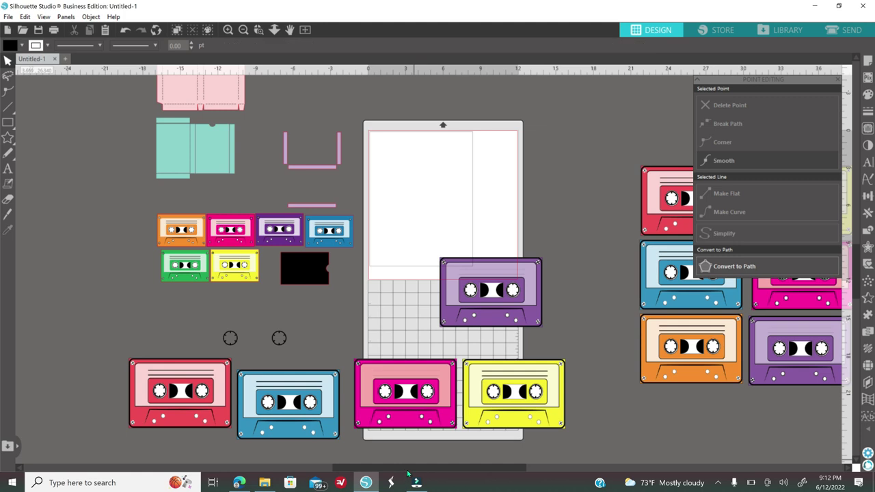
- Move the large orange cassette out of the six-cassette group beside the mat and delete the group's other five cassettes
left_click_drag(410, 469, 503, 469)
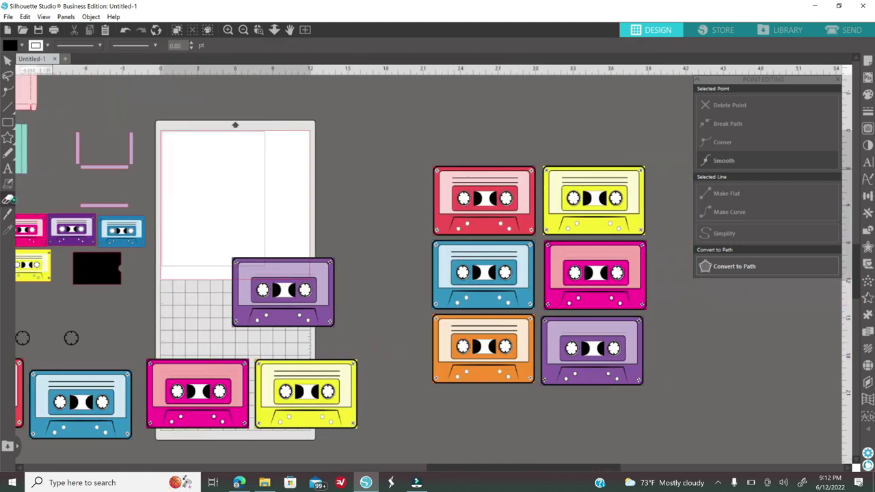
left_click(9, 199)
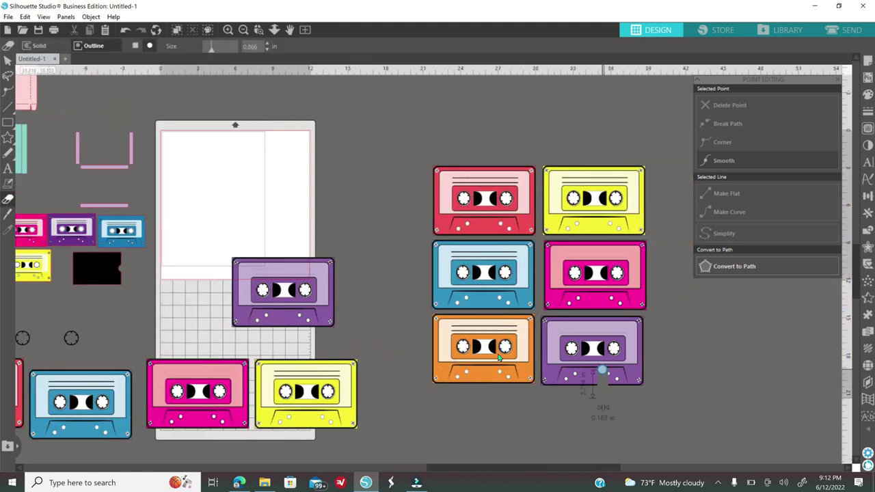
left_click_drag(498, 358, 446, 411)
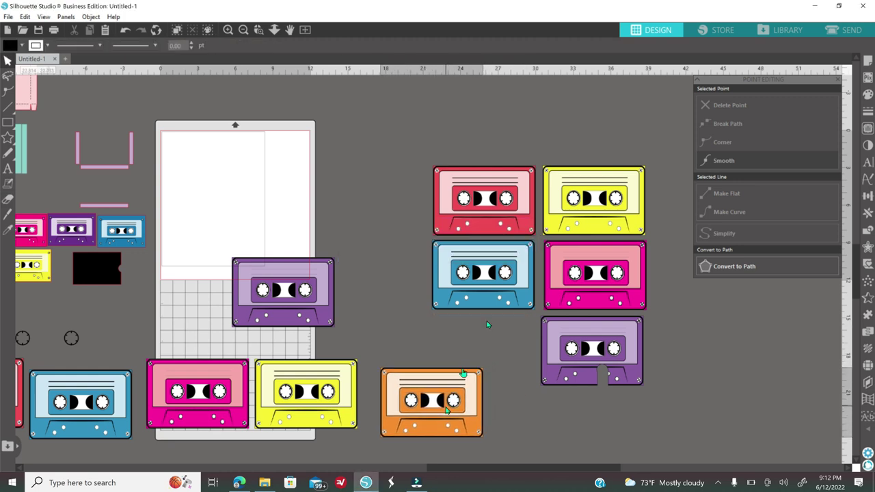
left_click_drag(430, 159, 623, 354)
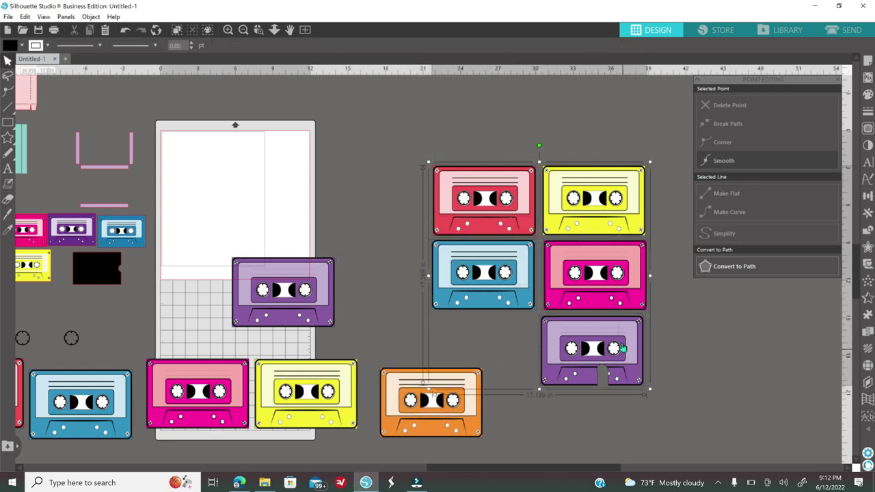
key("Delete")
key("Delete")
- Arrange the large orange, purple, yellow, pink, blue and red cassettes in two columns beside the mat
left_click_drag(415, 406, 430, 189)
left_click_drag(317, 302, 590, 196)
left_click_drag(315, 403, 454, 269)
left_click_drag(223, 422, 587, 290)
left_click_drag(127, 402, 471, 344)
left_click(242, 104)
left_click(244, 30)
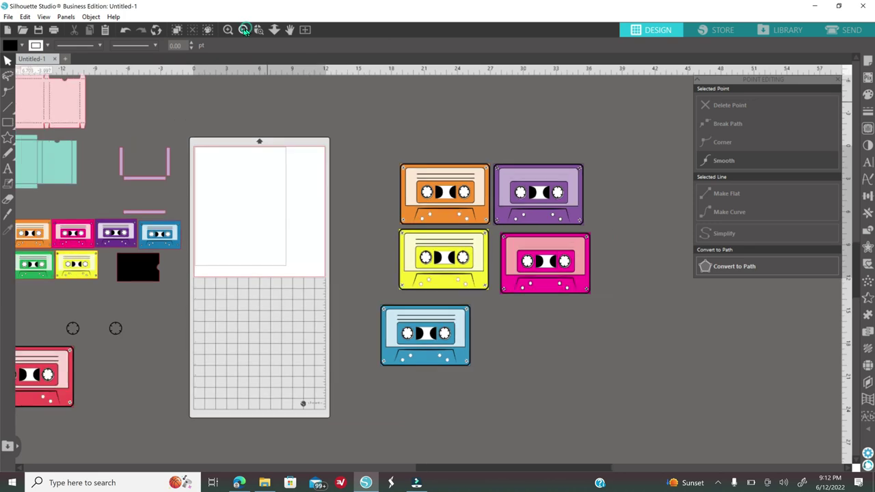
left_click_drag(491, 339, 530, 327)
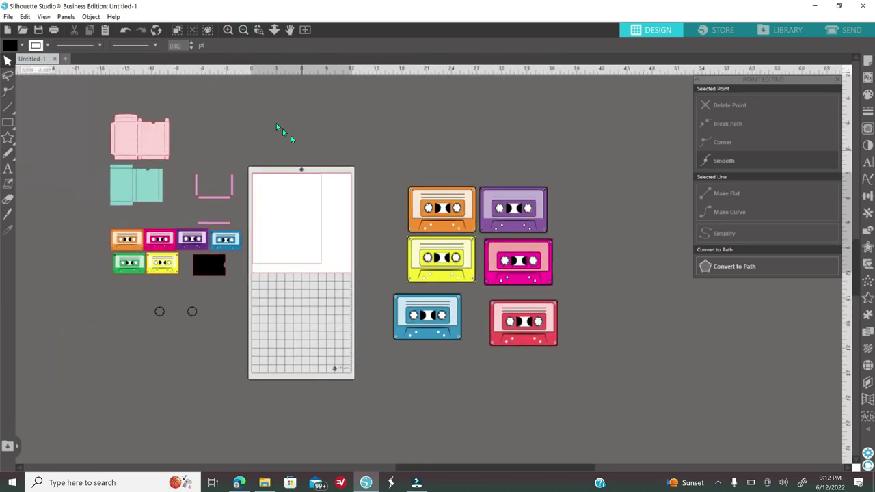
- Move the black notched panel next to the large orange cassette and duplicate it
left_click(228, 30)
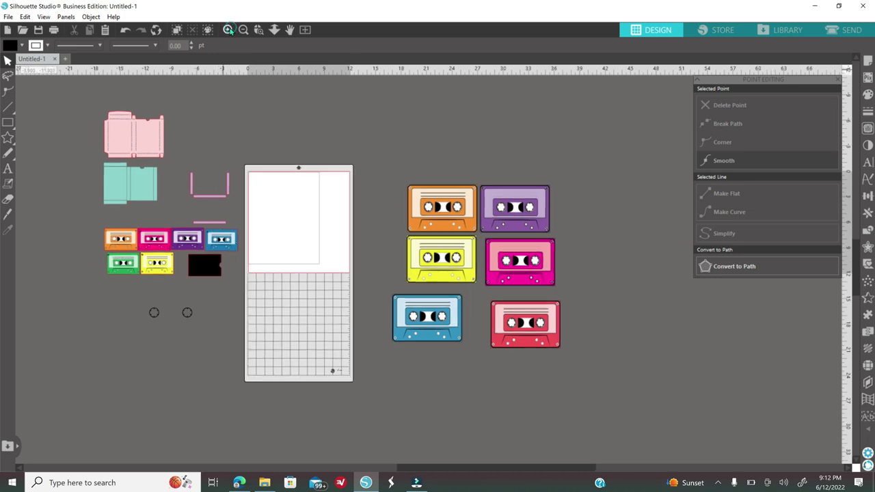
left_click_drag(118, 268, 383, 157)
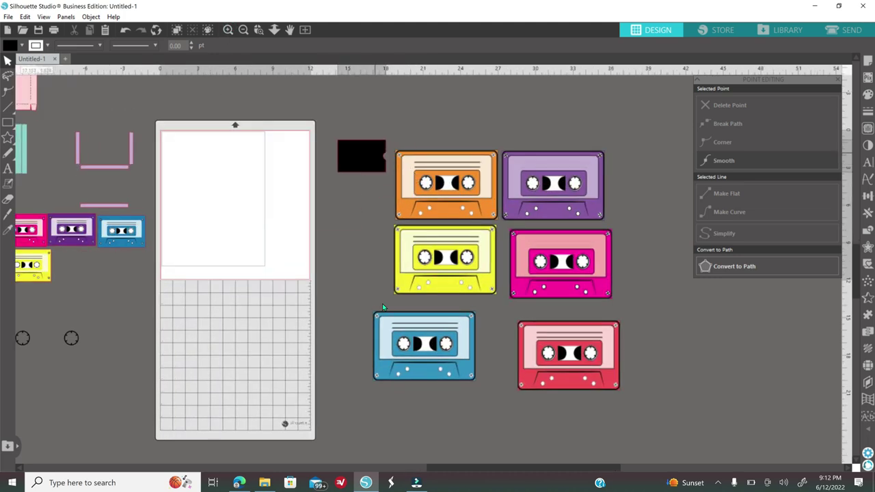
left_click(228, 30)
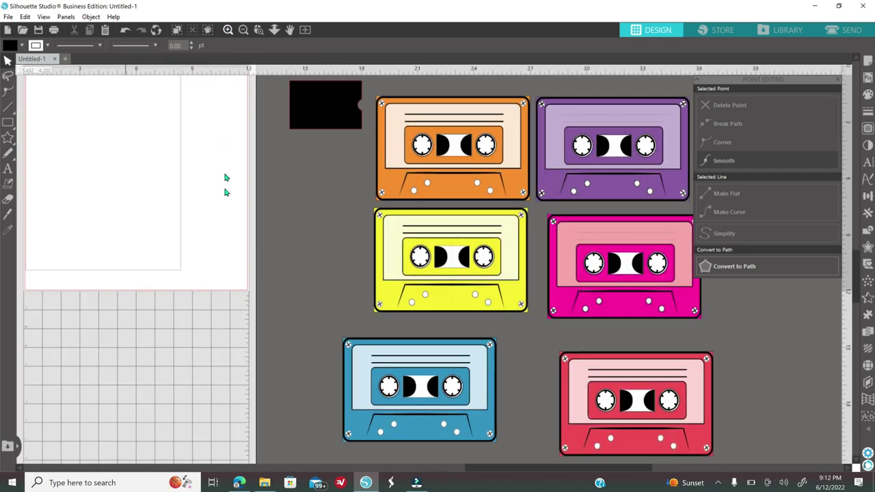
scroll(229, 199, "up", 3)
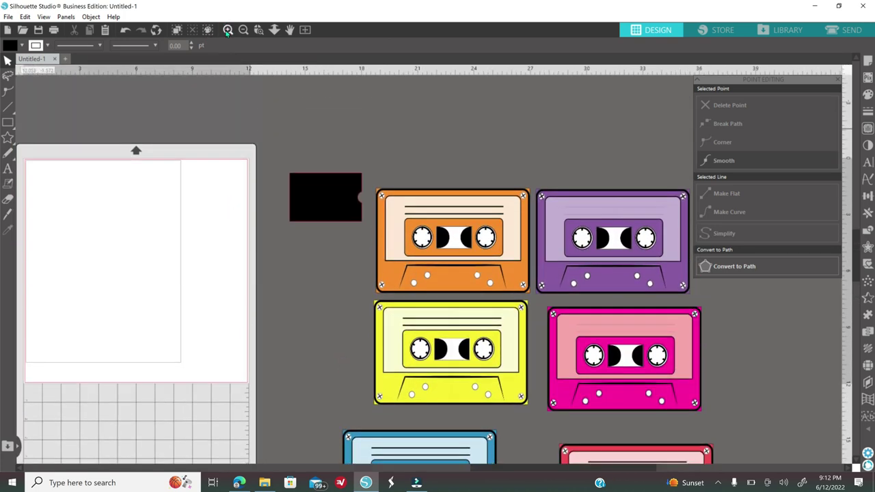
left_click(228, 30)
left_click(272, 207)
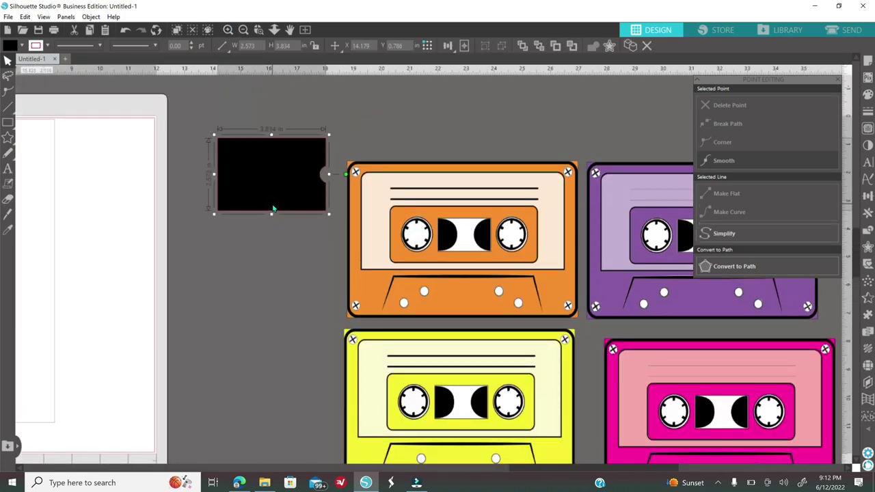
right_click(272, 207)
left_click(298, 209)
- Place the orange cassette over the black notched panel and scale it to about 3.935 by 2.675 in to cover the panel
left_click_drag(381, 286, 261, 258)
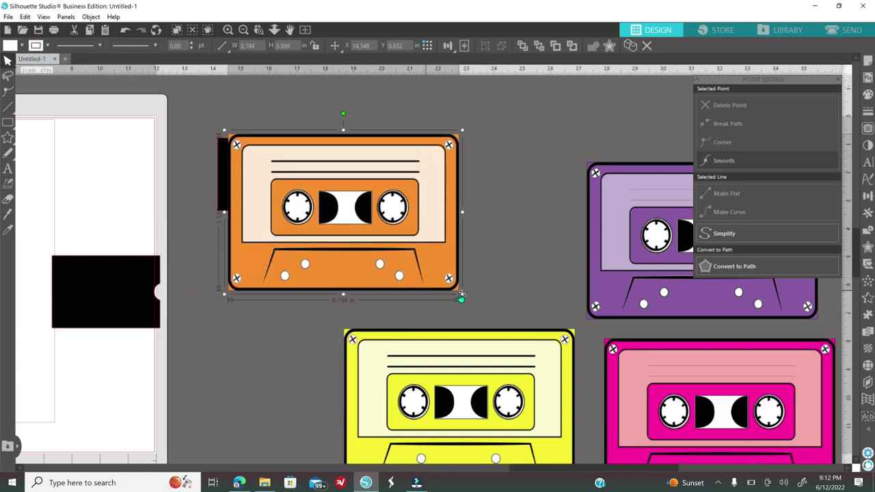
left_click_drag(454, 290, 314, 194)
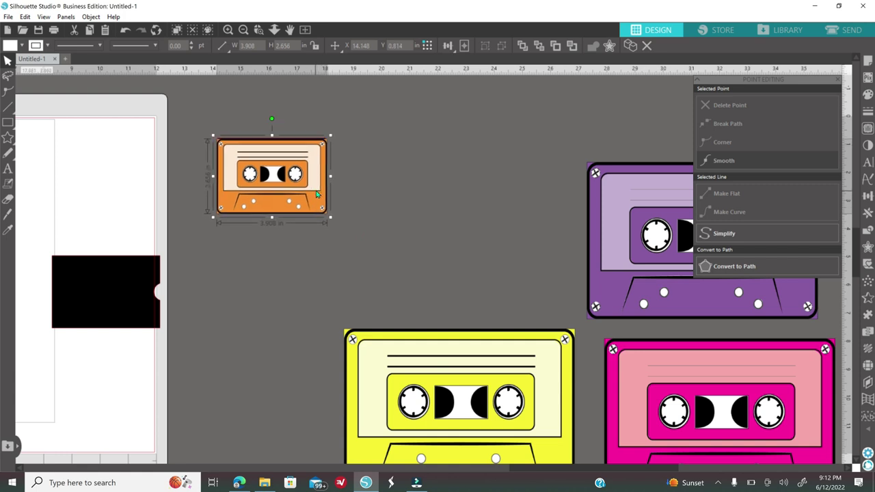
left_click(228, 30)
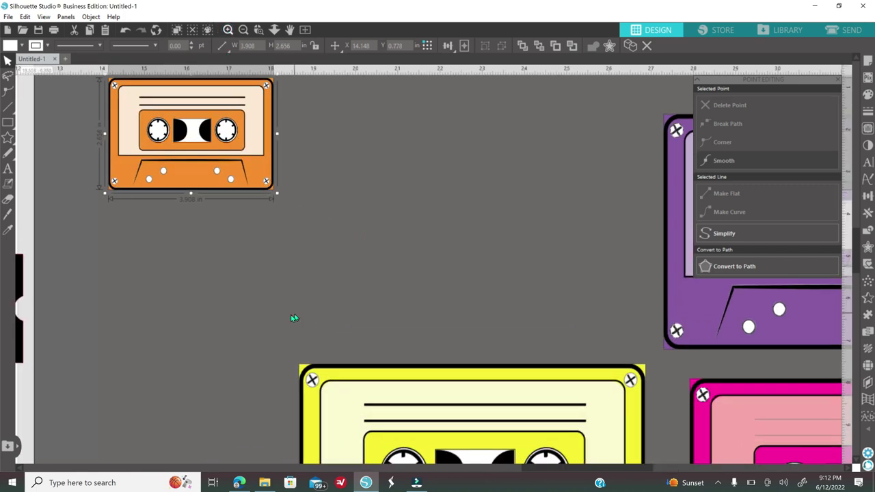
scroll(294, 318, "up", 2)
mouse_move(244, 226)
left_mouse_down()
mouse_move(254, 234)
mouse_move(248, 215)
left_mouse_up()
mouse_move(277, 270)
left_mouse_down()
mouse_move(287, 282)
mouse_move(268, 264)
mouse_move(282, 267)
left_mouse_up()
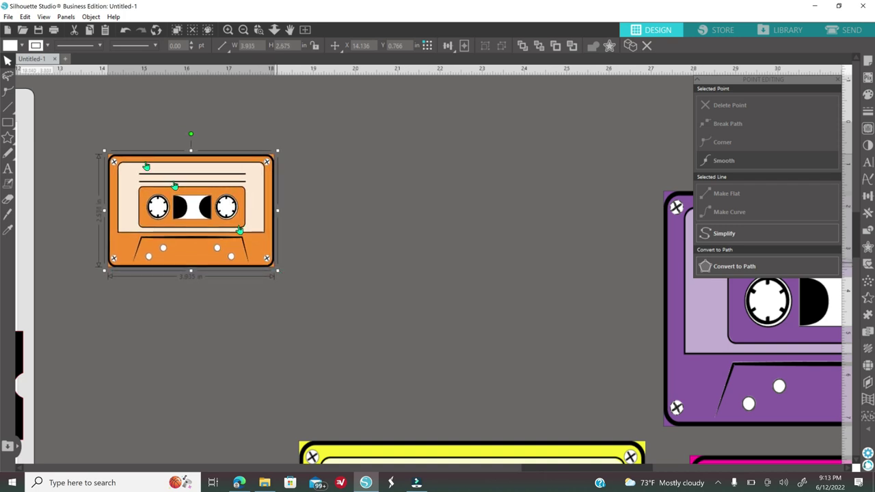
- Crop the orange cassette to the notched panel's shape and move the cropped piece aside
left_click_drag(109, 123, 220, 282)
left_click(868, 229)
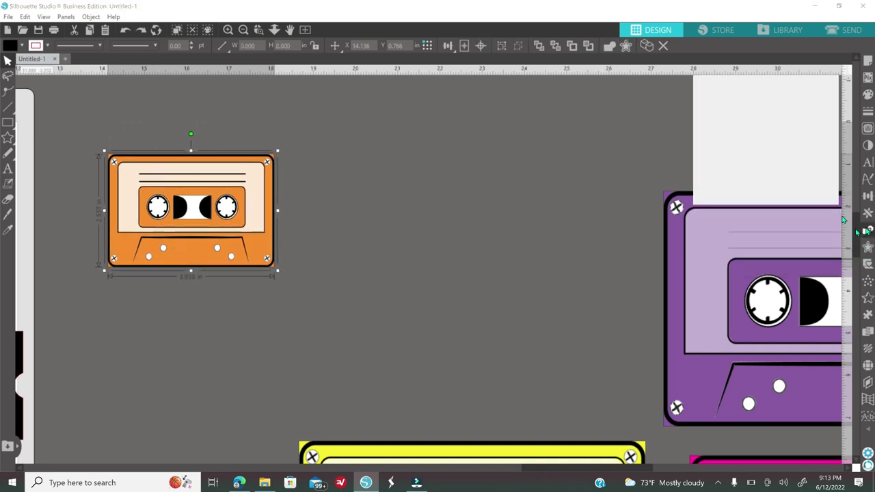
left_click(785, 141)
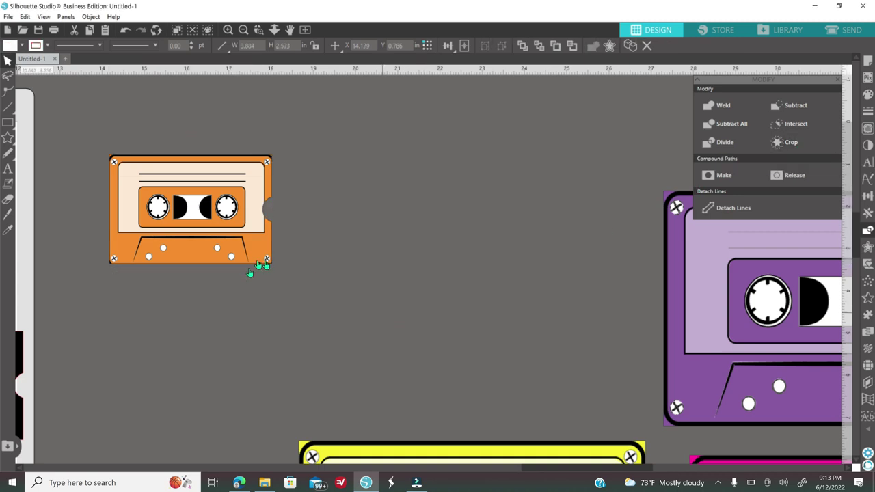
left_click_drag(260, 214, 348, 217)
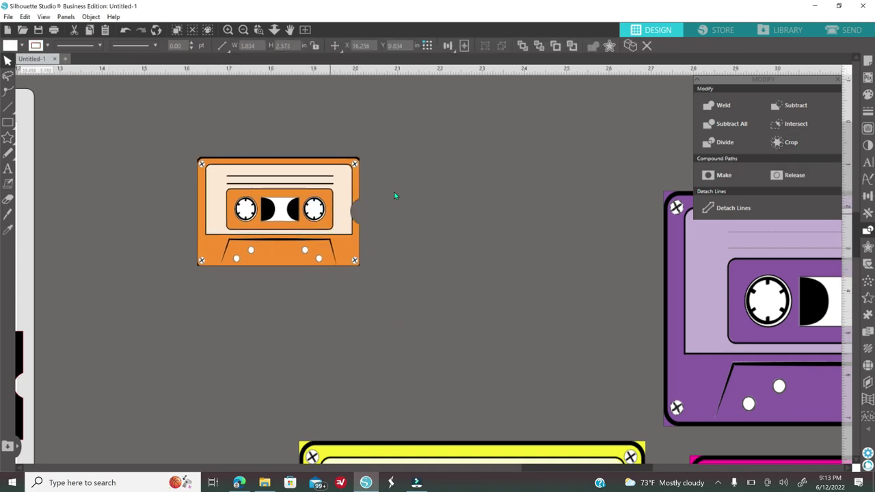
left_click(385, 237)
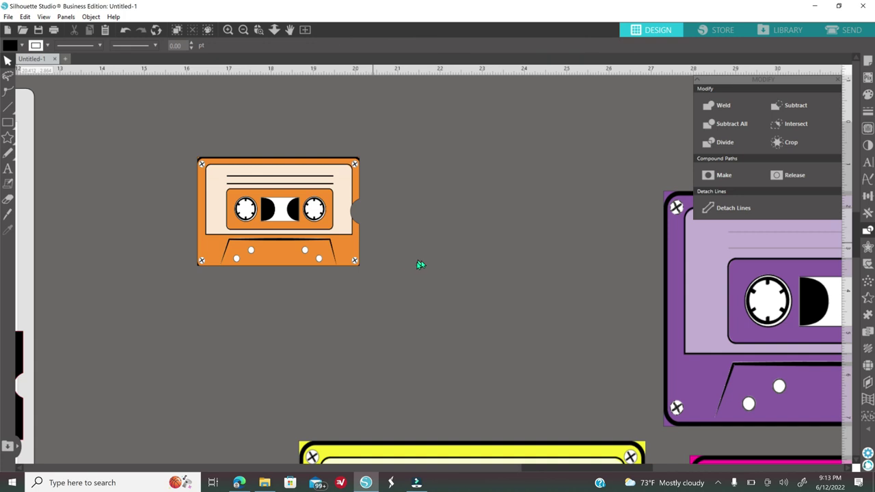
- Scale the notched orange cassette's fill pattern to 97%, pan it to fit within the panel, and shift the piece slightly aside
left_click(334, 256)
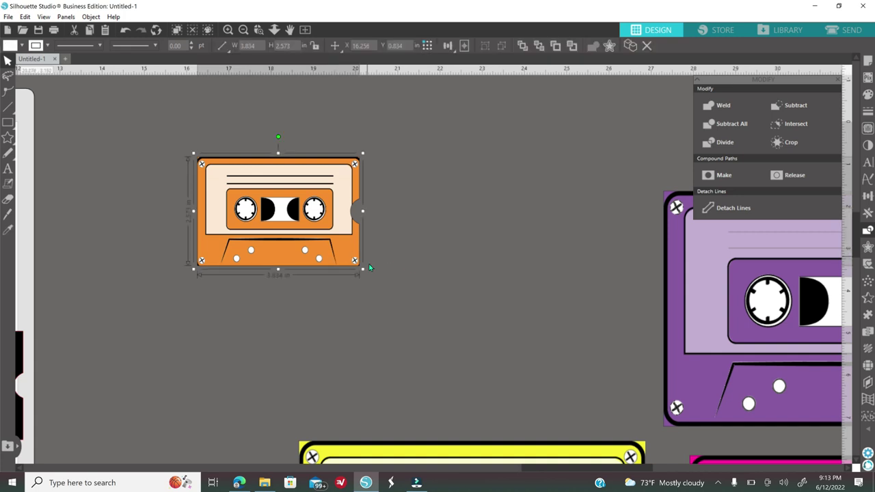
left_click(867, 96)
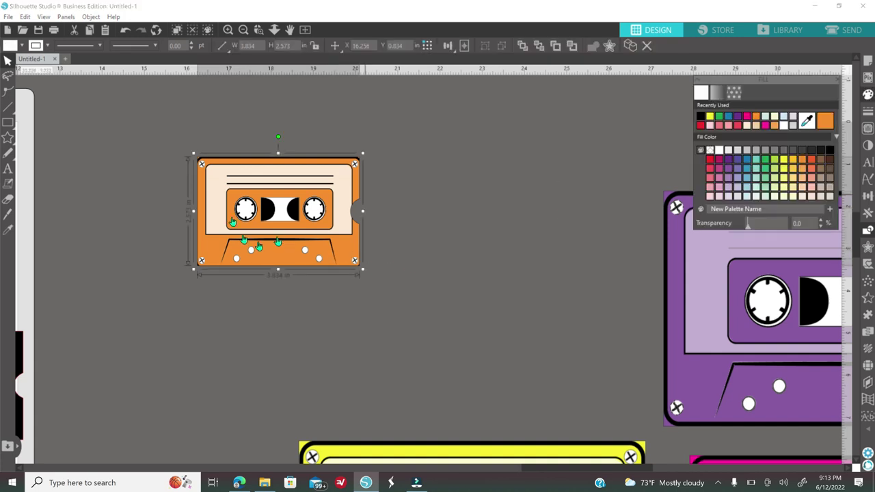
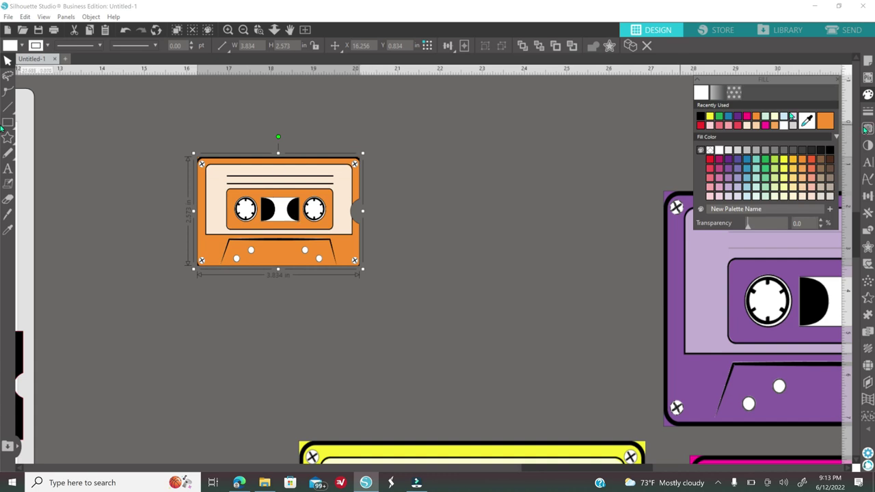
left_click(734, 93)
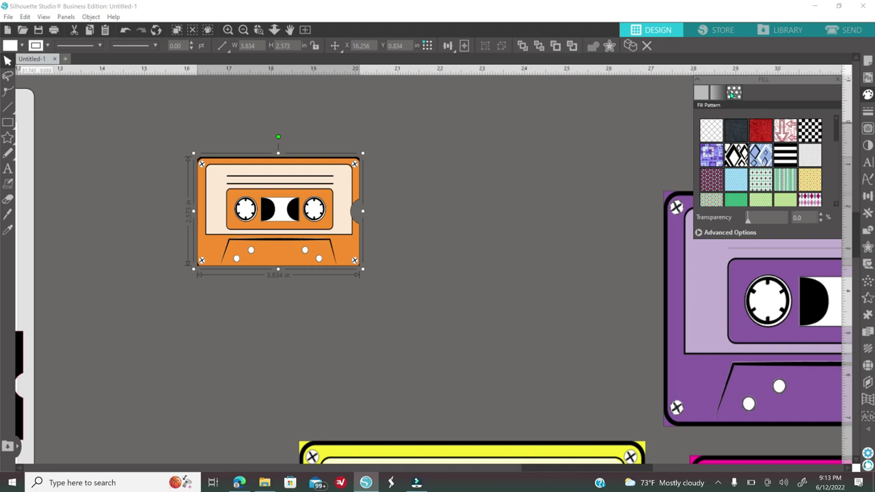
left_click(699, 232)
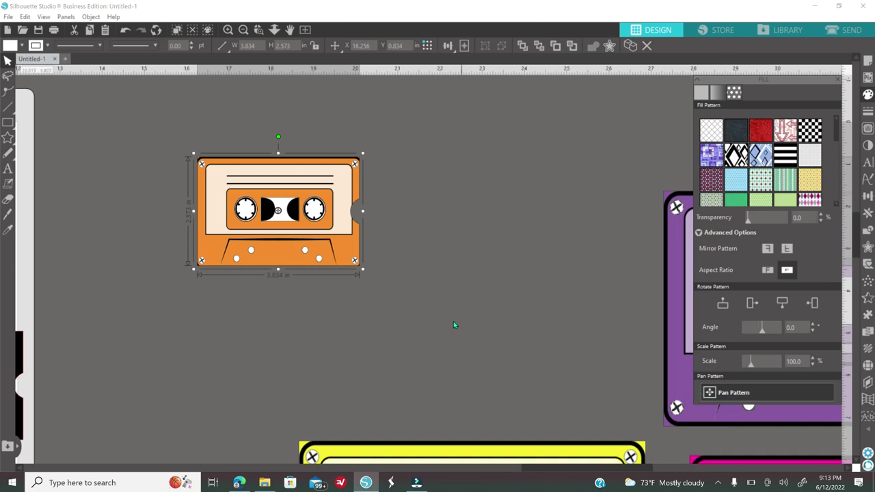
left_click(812, 365)
left_click(813, 364)
left_click(813, 364)
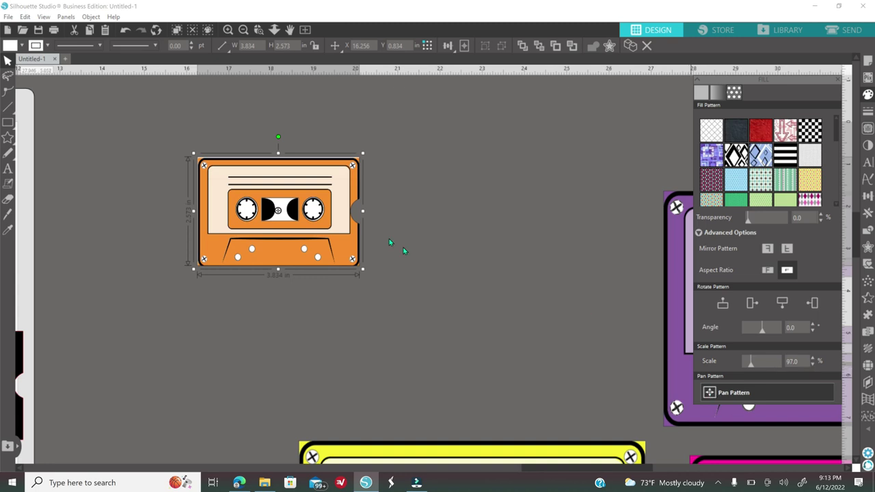
left_click_drag(279, 212, 278, 212)
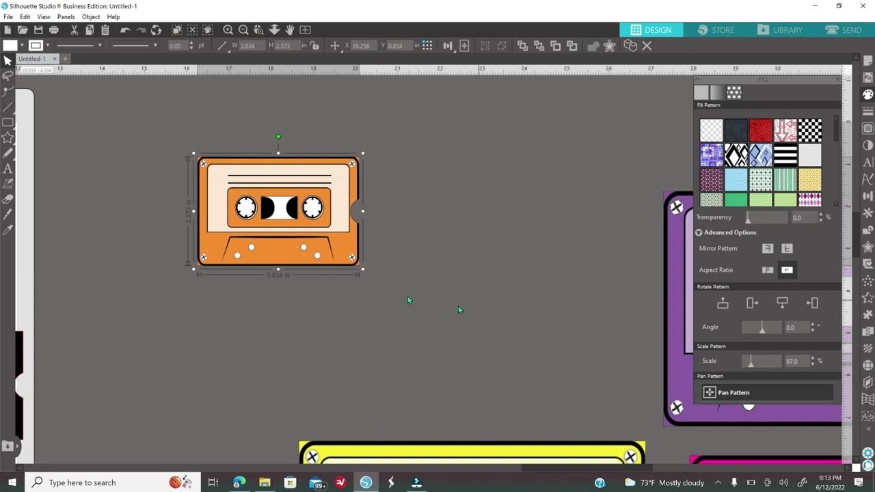
left_click_drag(302, 244, 335, 249)
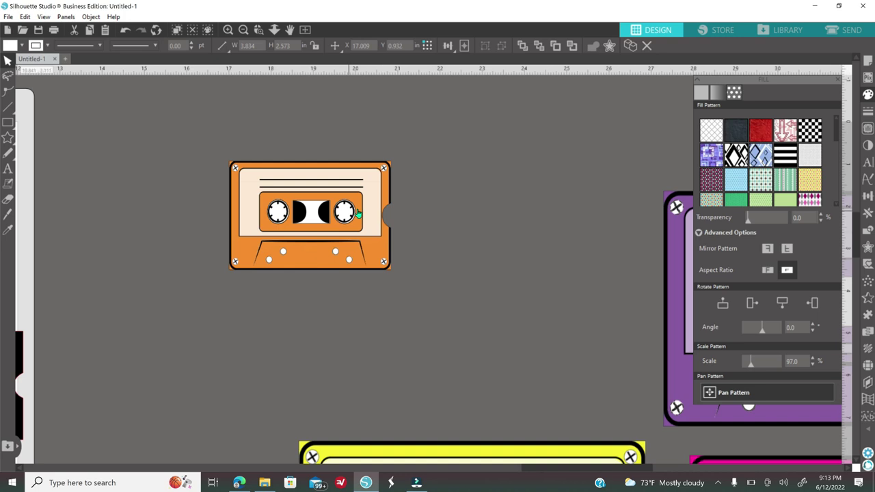
left_click(317, 160)
left_click(244, 30)
left_click(244, 30)
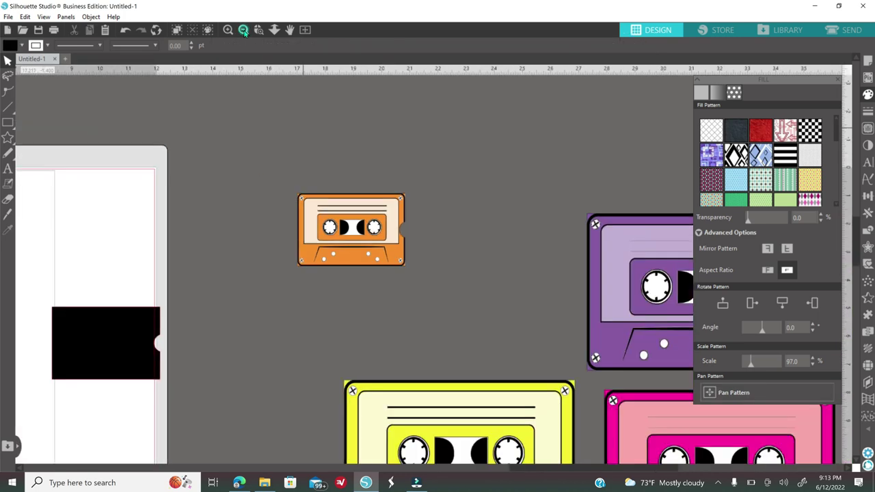
left_click(244, 30)
left_click(244, 31)
left_click(244, 30)
left_click(244, 30)
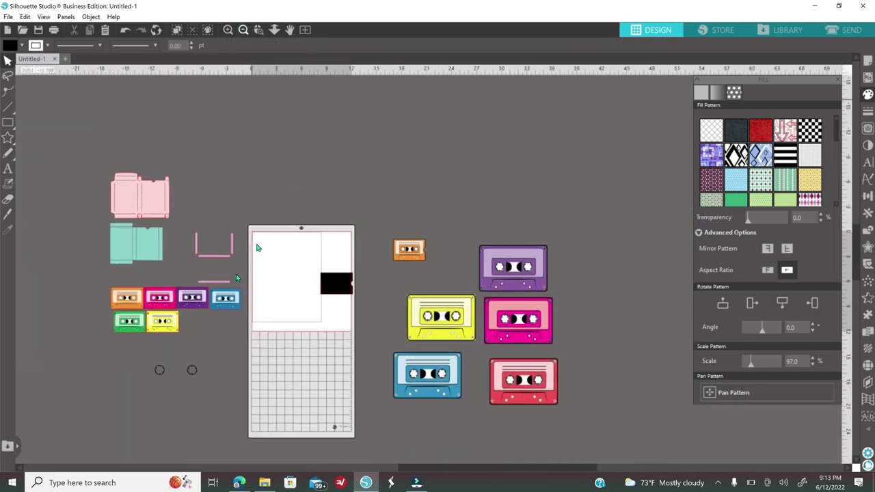
left_click(228, 30)
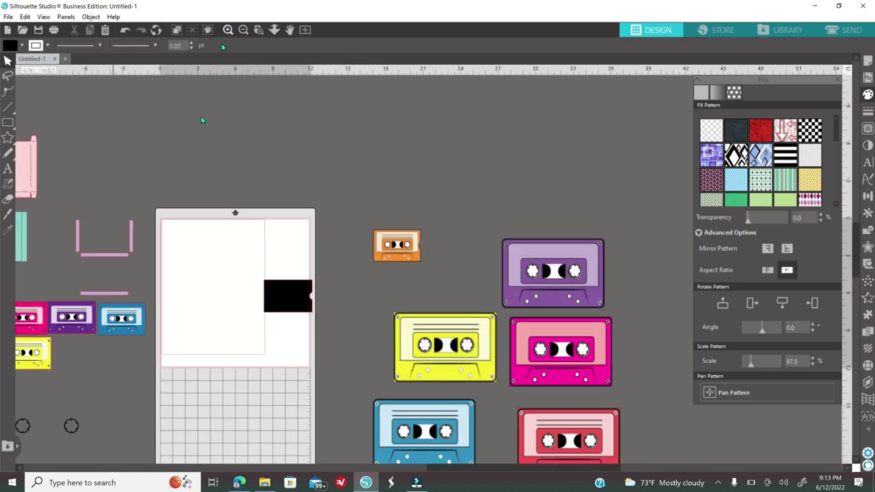
- Move the small blue cassette across the page to the empty area below the orange notched cassette
left_click_drag(128, 335, 296, 360)
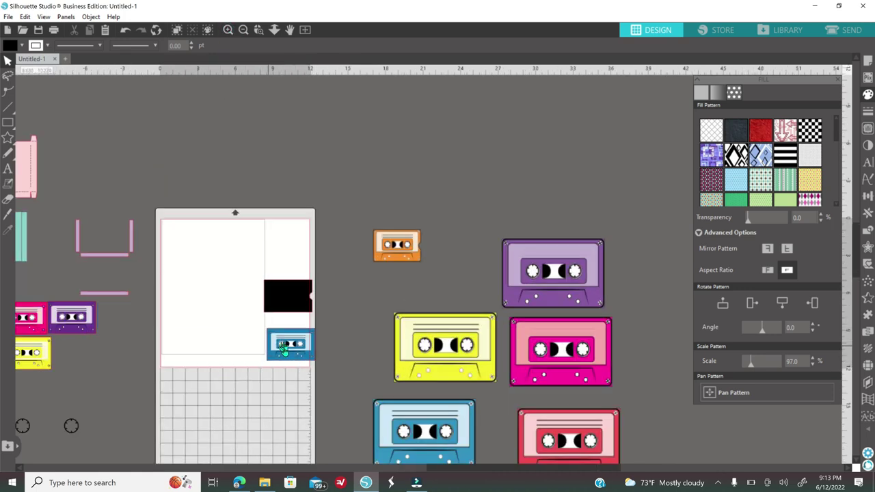
left_click(227, 30)
left_click(228, 30)
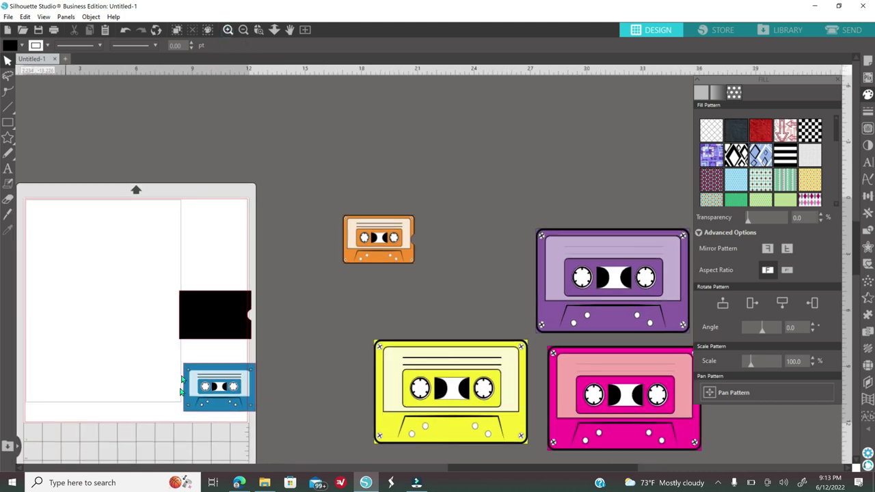
left_click(228, 30)
left_click_drag(140, 434, 272, 352)
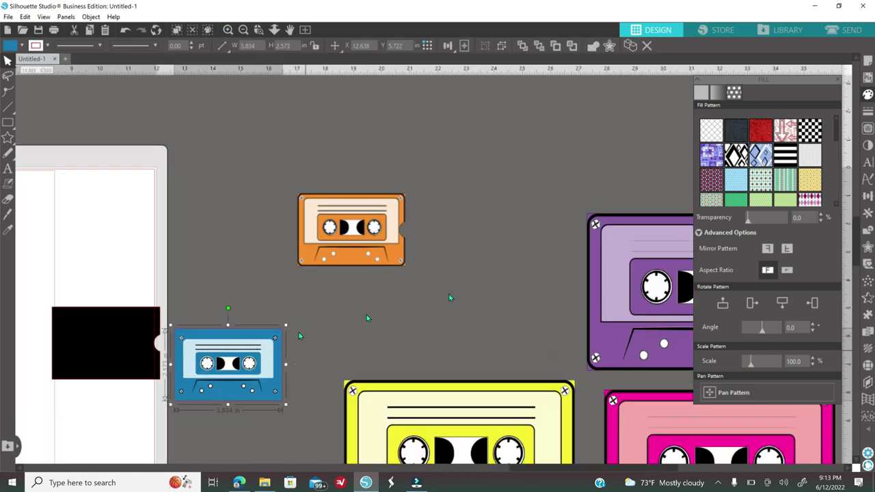
left_click_drag(258, 367, 287, 363)
- Ungroup the small blue cassette and set the line color of its artwork to black
right_click(289, 360)
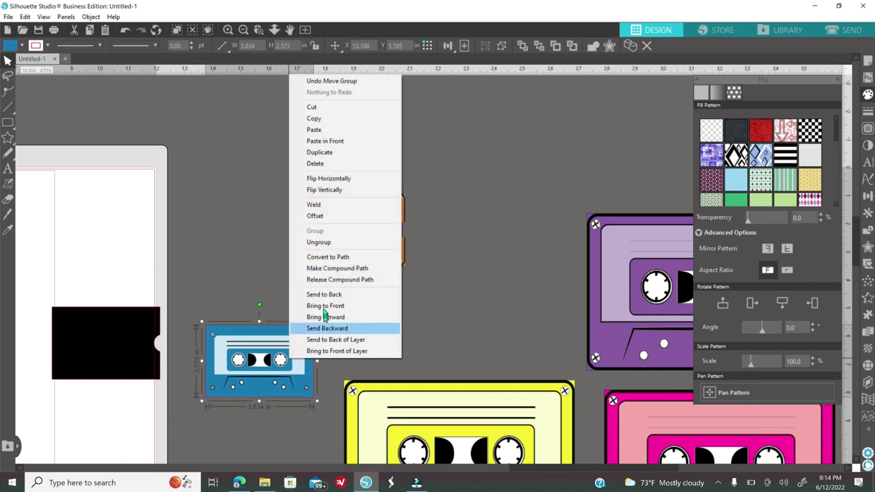
left_click(329, 243)
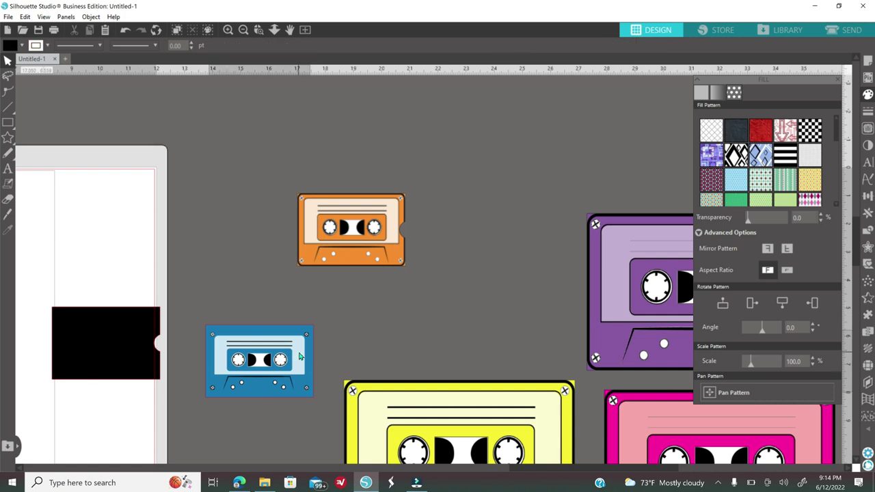
left_click(867, 110)
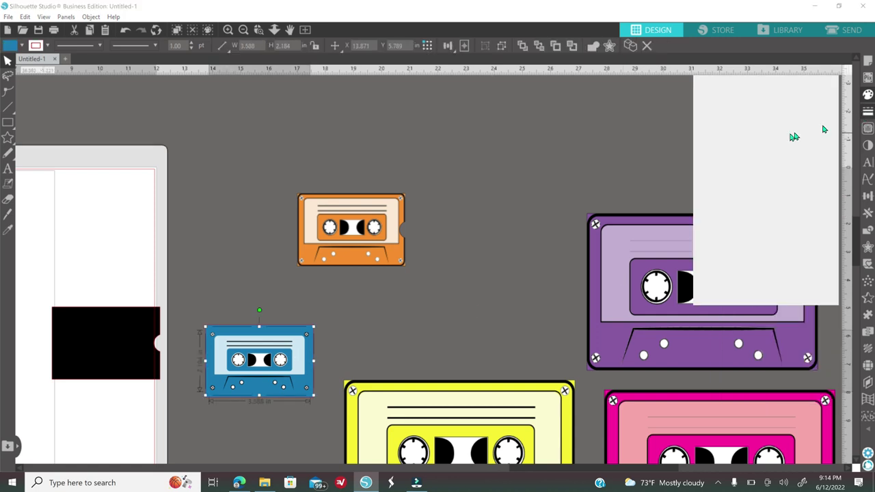
left_click(717, 93)
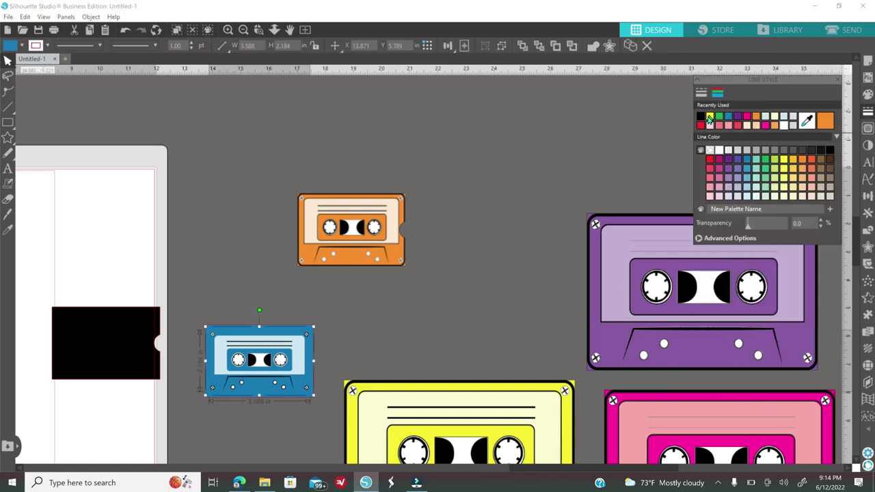
left_click(700, 117)
left_click(382, 321)
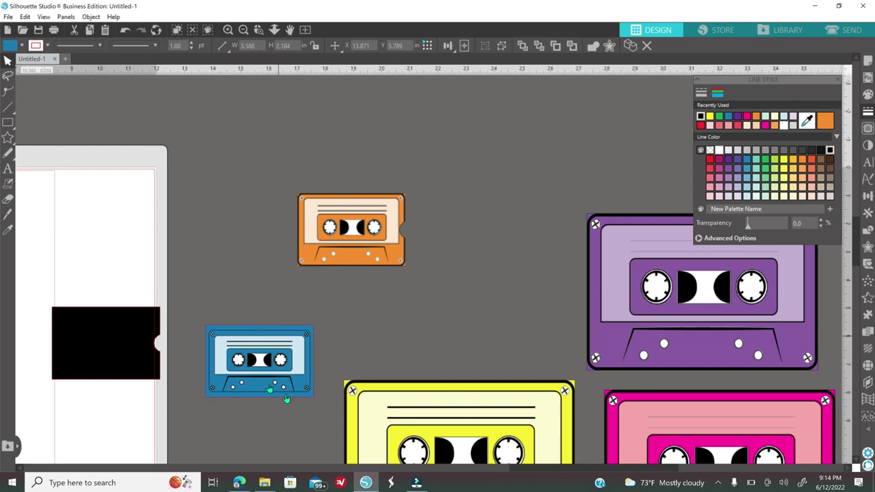
- Group the blue cassette's artwork and its background rectangle back together
left_click(228, 329)
right_click(390, 338)
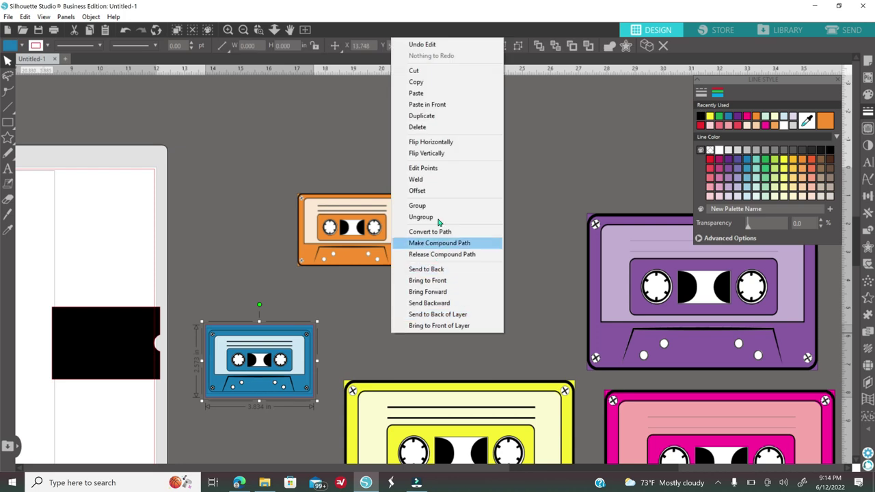
left_click(436, 205)
- Move the blue cassette aside and bring the black notched template and a reduced yellow cassette together below the orange cassette
left_click_drag(277, 372, 84, 431)
left_click_drag(136, 356, 304, 357)
left_click_drag(416, 424, 266, 358)
left_click_drag(467, 302, 315, 317)
- Duplicate the black notched template and place one copy in the empty space beside the large purple cassette
right_click(307, 320)
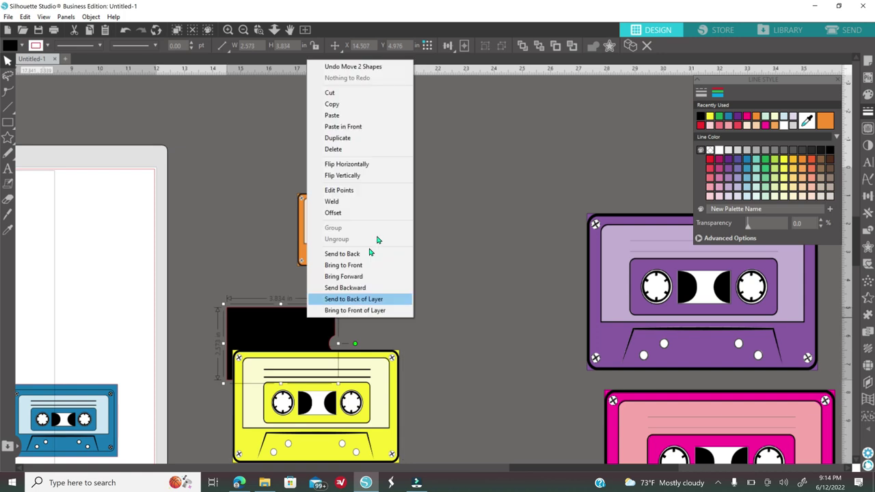
left_click(355, 142)
left_click_drag(335, 328, 554, 298)
- Fit the yellow cassette over the black template at about 3.93 by 2.67 in and crop it to the template's notched shape
left_click_drag(369, 389, 363, 352)
left_click_drag(397, 311, 344, 384)
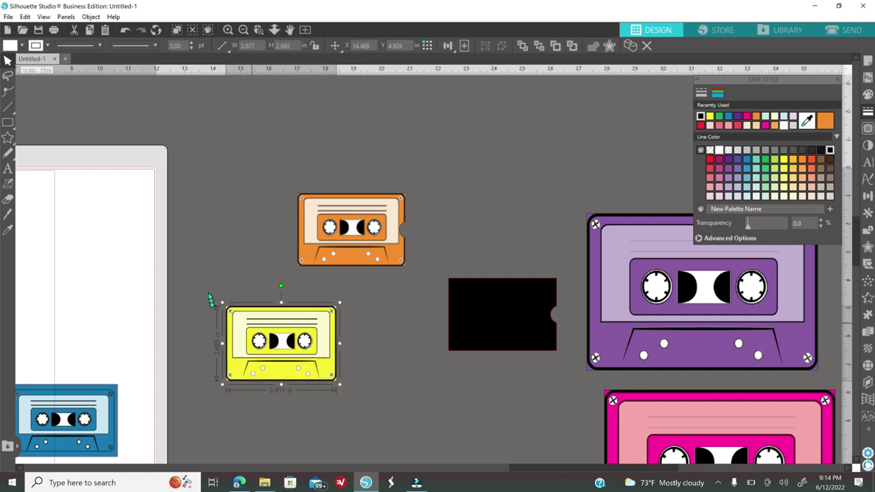
left_click(531, 345)
left_click(867, 231)
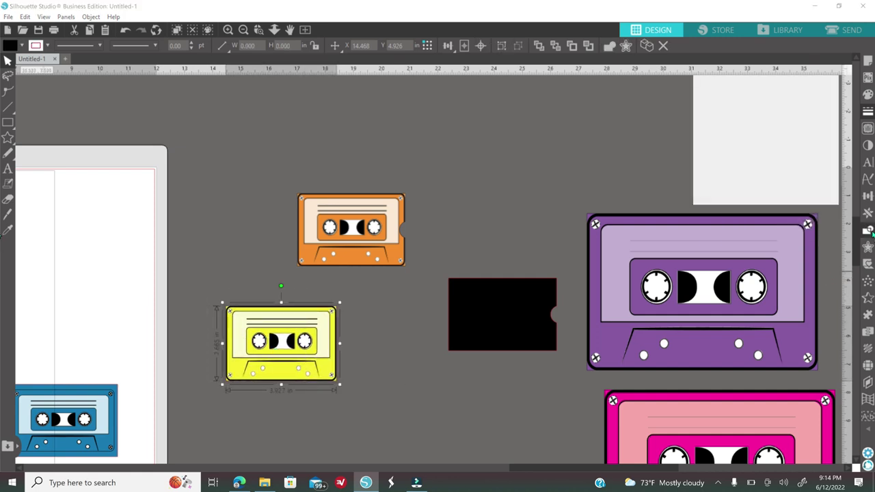
left_click(789, 143)
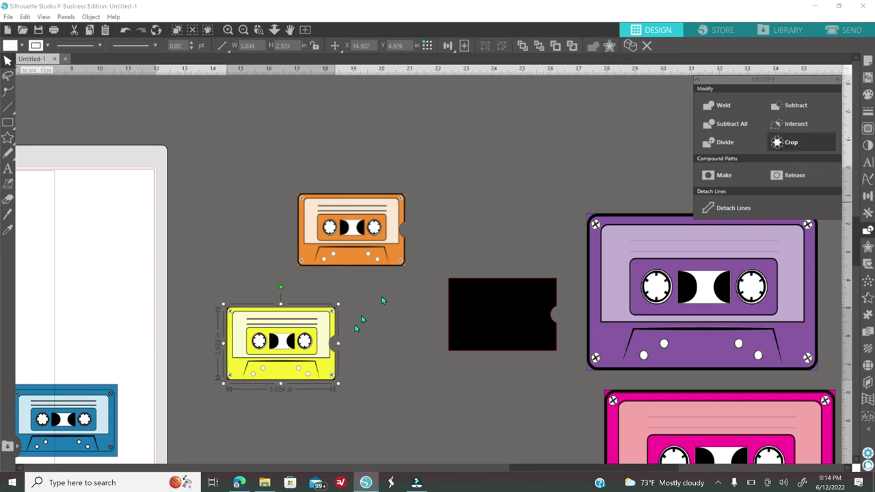
- Scale the cropped yellow cassette's fill pattern to 98%
left_click(228, 29)
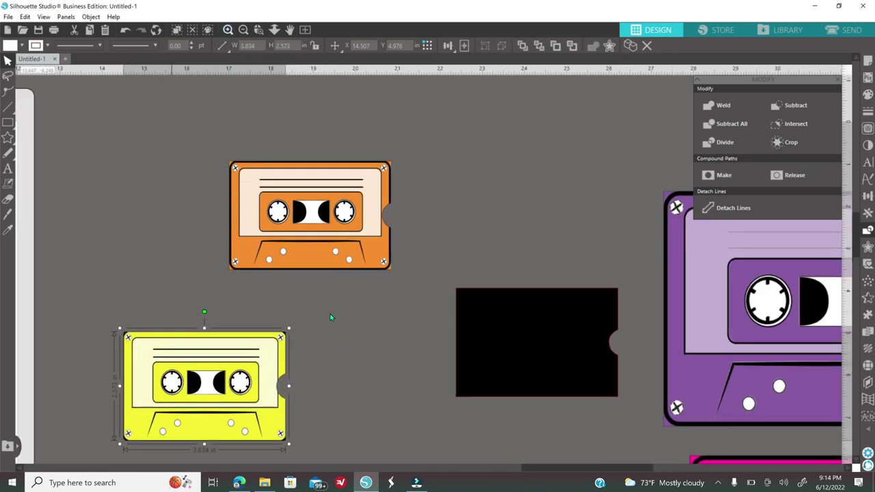
scroll(284, 421, "down", 1)
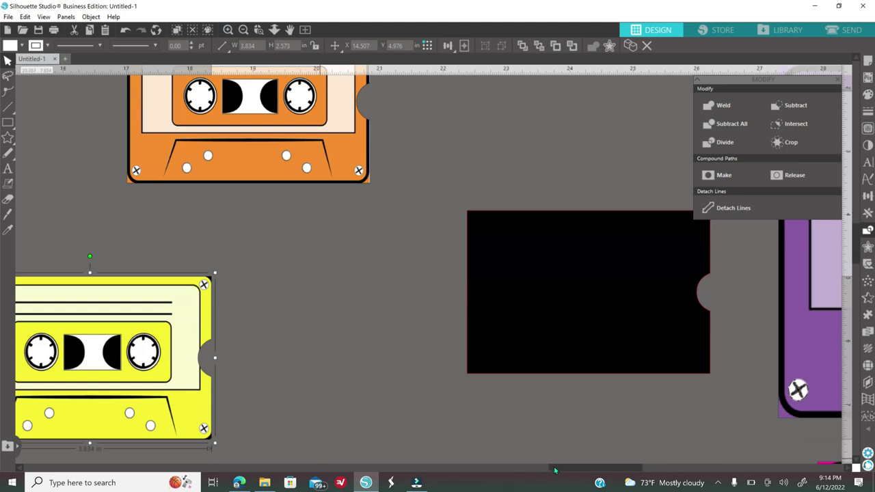
left_click_drag(544, 466, 517, 467)
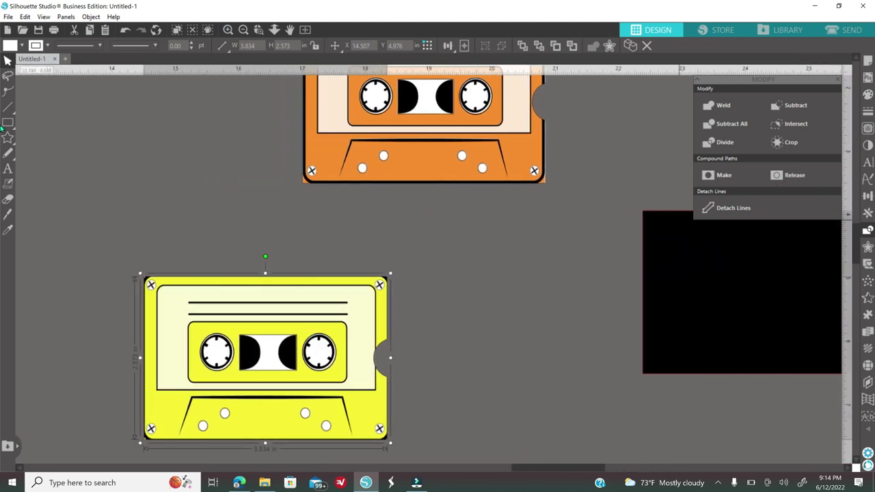
left_click(866, 94)
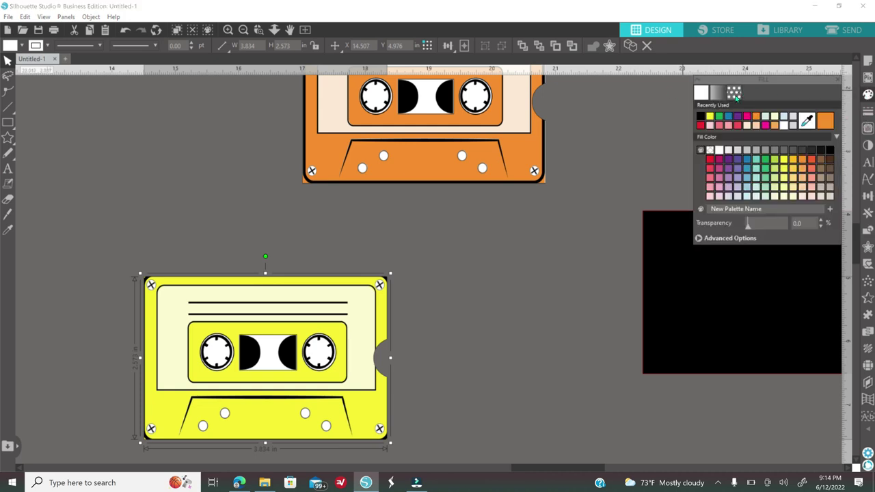
left_click(734, 94)
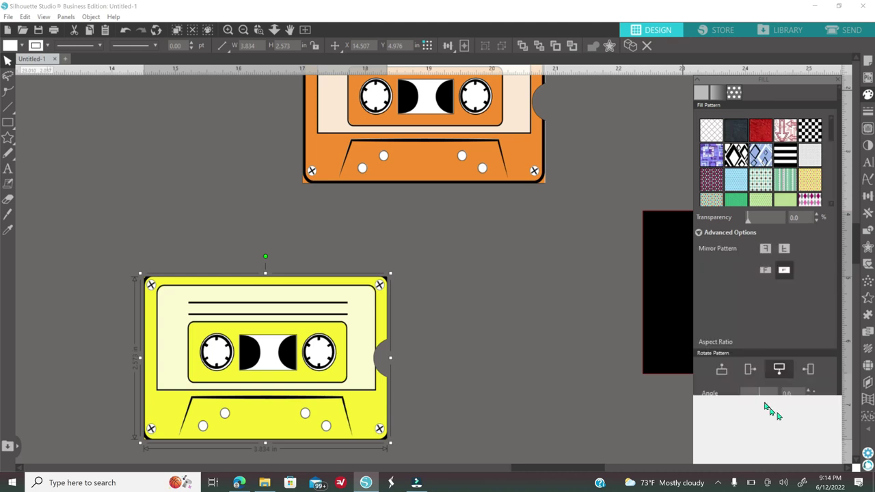
left_click(813, 363)
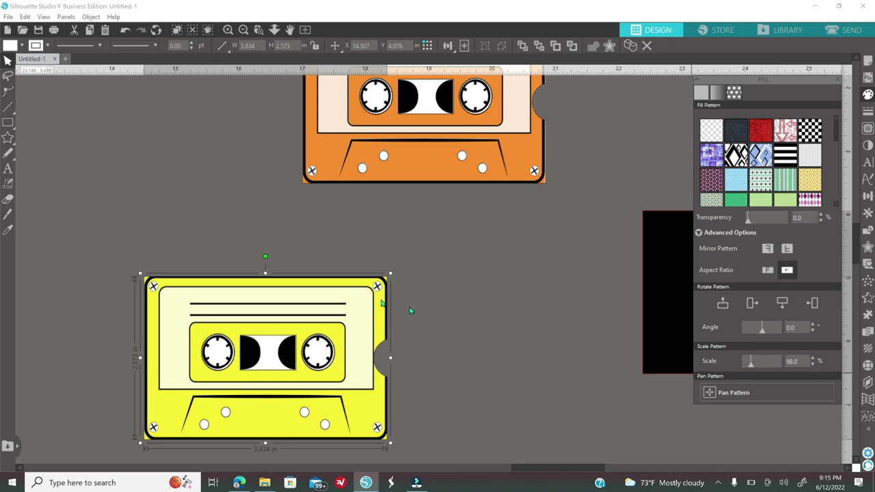
left_click(420, 347)
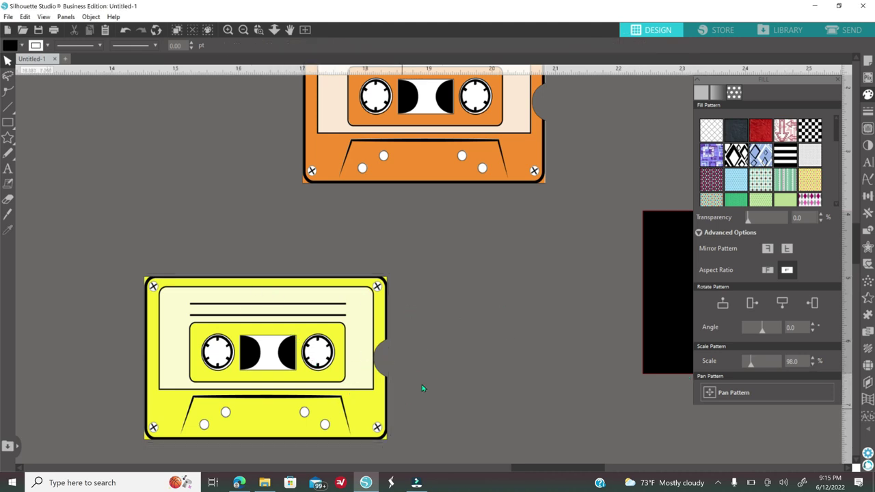
- Move the cropped yellow cassette up beside the orange notched cassette
left_click(244, 31)
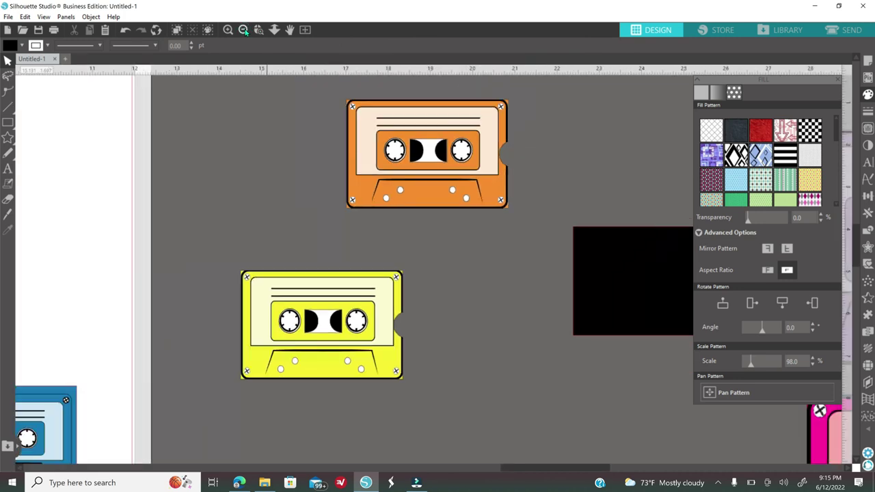
left_click(244, 32)
left_click(244, 31)
left_click_drag(357, 292, 317, 175)
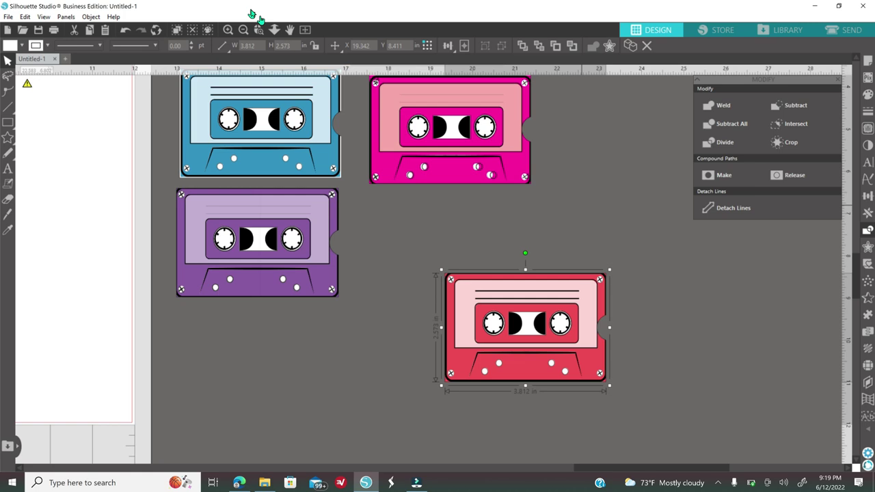
- Pan the red notched cassette's fill pattern slightly downward so the artwork sits centered in its outline
left_click(229, 31)
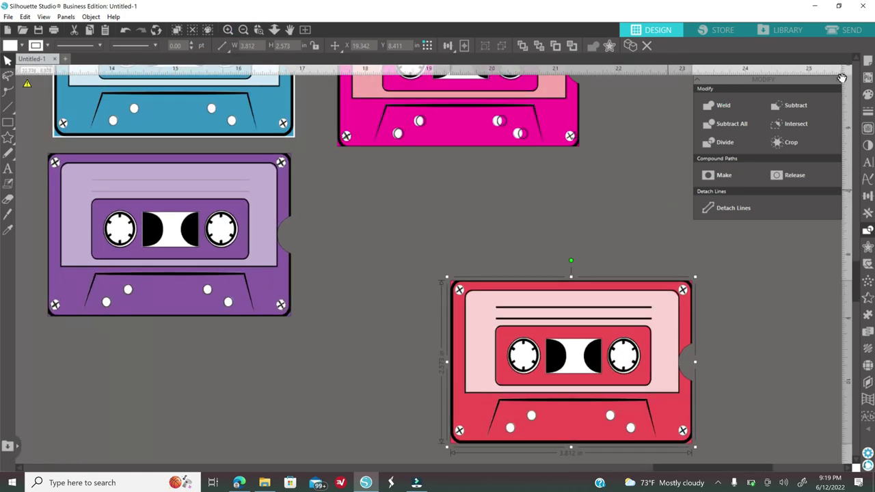
left_click(867, 95)
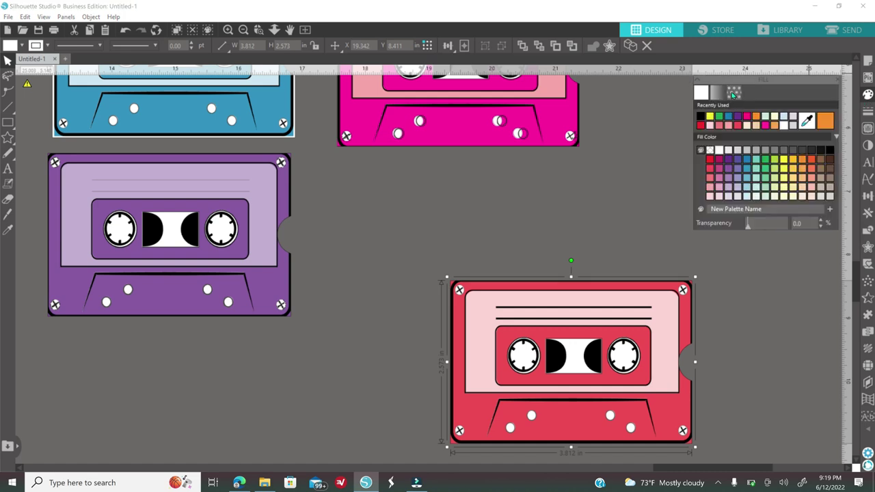
left_click(733, 93)
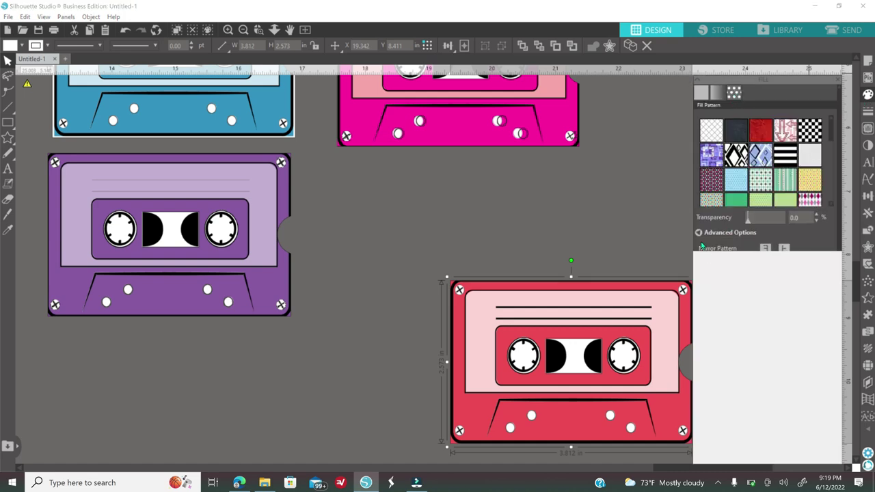
left_click(708, 462)
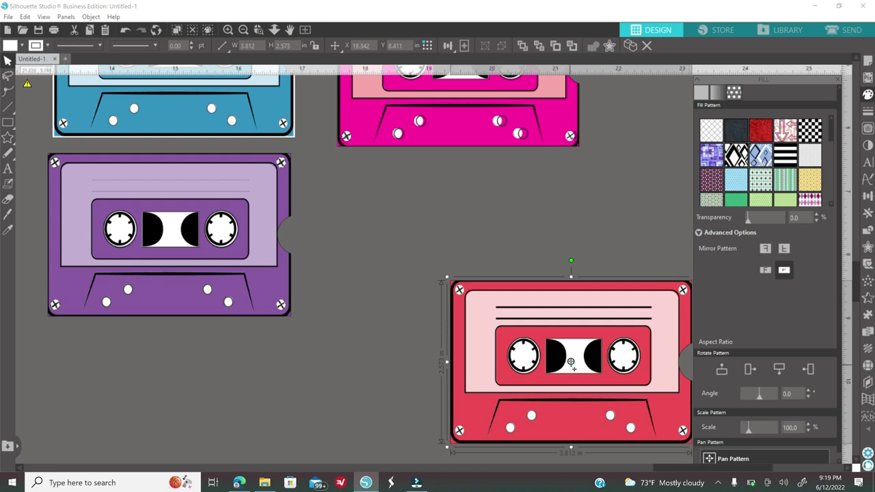
left_click_drag(571, 368, 571, 369)
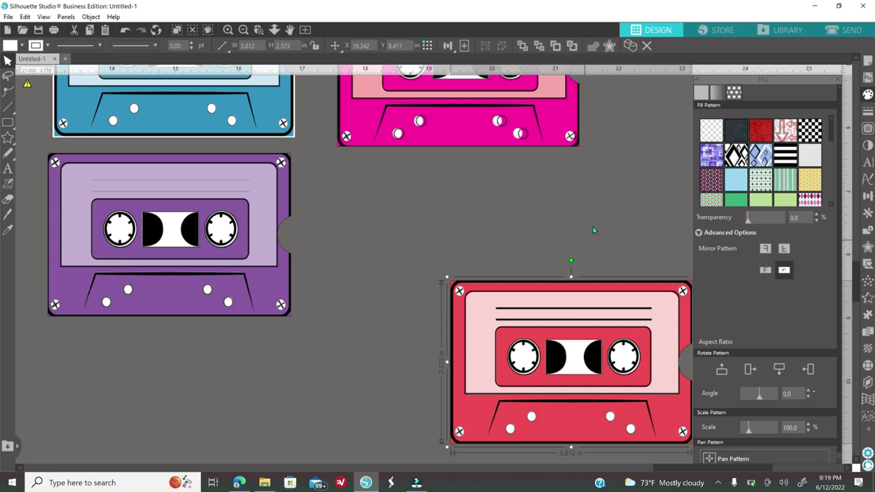
- Move the red notched cassette beside the purple one, directly below the magenta cassette
left_click_drag(566, 392, 437, 272)
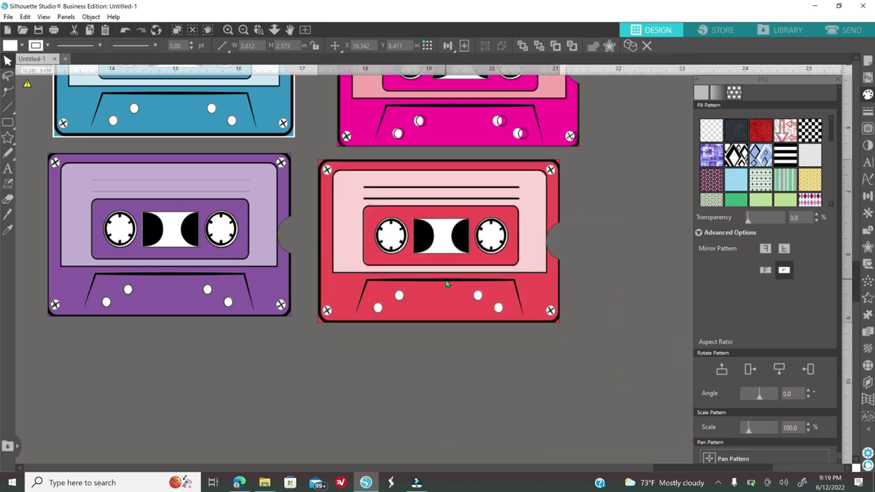
left_click(676, 439)
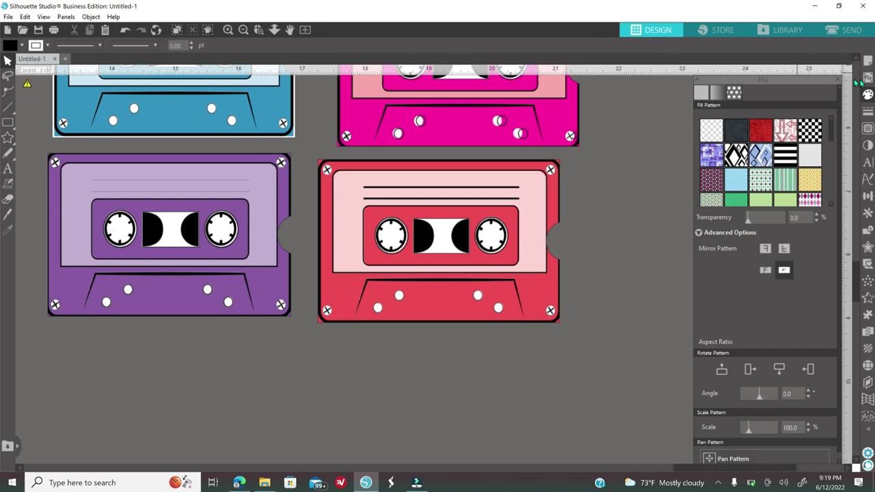
left_click(244, 30)
left_click(244, 29)
left_click(244, 29)
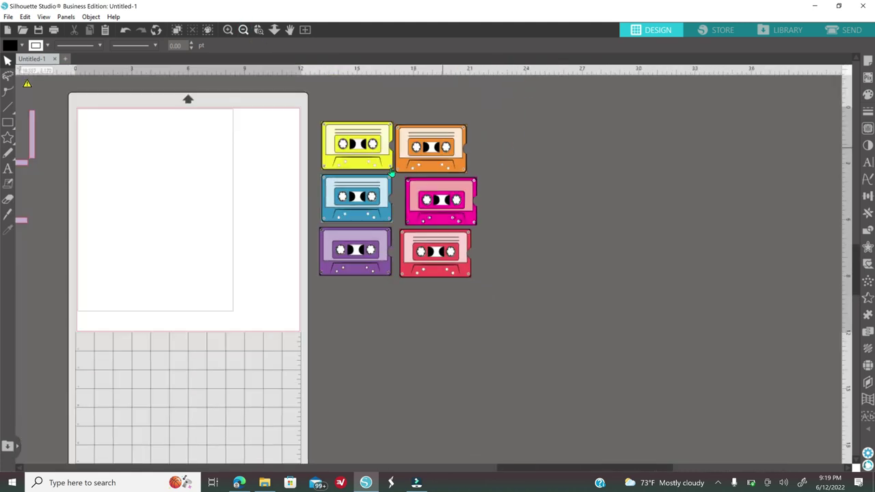
- Move the notched yellow, blue, purple and magenta cassettes into the cassette collection on the other side of the page
left_click_drag(485, 467, 320, 377)
left_click_drag(683, 144, 203, 361)
left_click_drag(685, 199, 285, 365)
left_click_drag(688, 263, 350, 266)
left_click_drag(770, 201, 200, 212)
- Move the teal box template and the lower lilac strip up, clear of the cassette collection
left_click_drag(85, 68, 86, 161)
right_click(226, 162)
left_click(267, 225)
left_click_drag(180, 160, 127, 95)
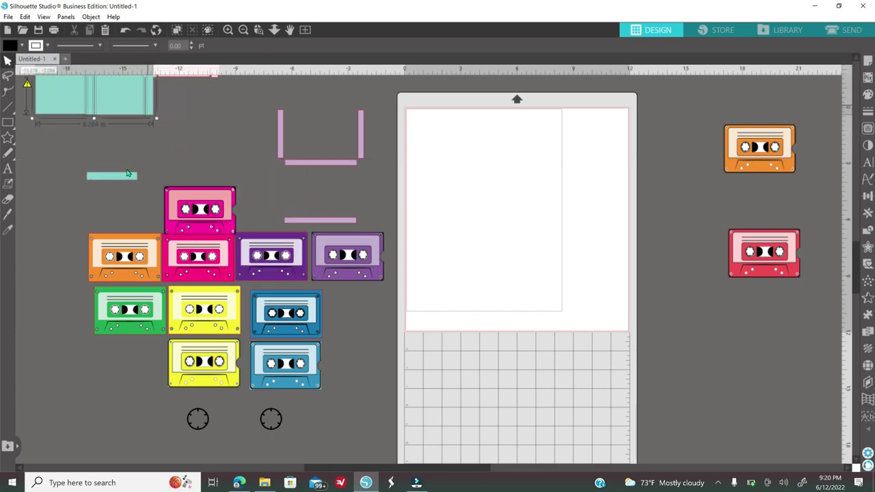
left_click_drag(336, 226, 338, 133)
- Arrange the notched orange cassette beside the magenta one above the collection, and the notched red cassette beside the yellow one below
left_click_drag(204, 215, 209, 206)
left_click_drag(760, 148, 127, 205)
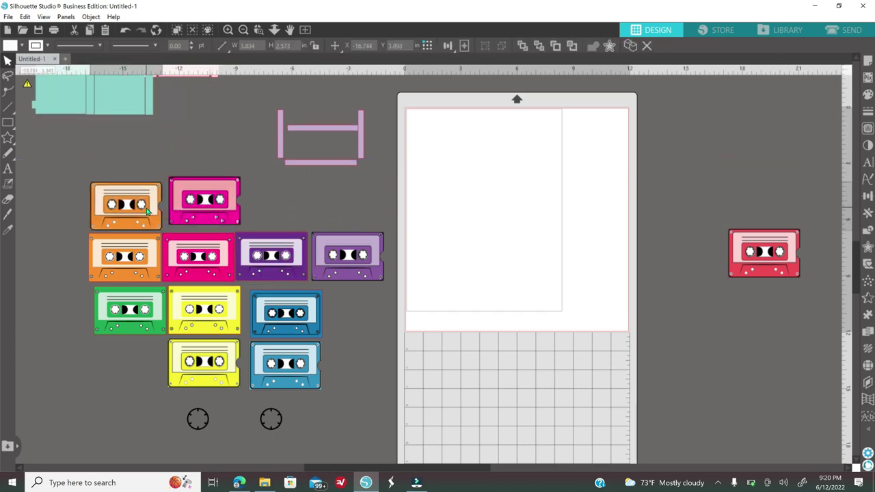
left_click_drag(735, 275, 125, 378)
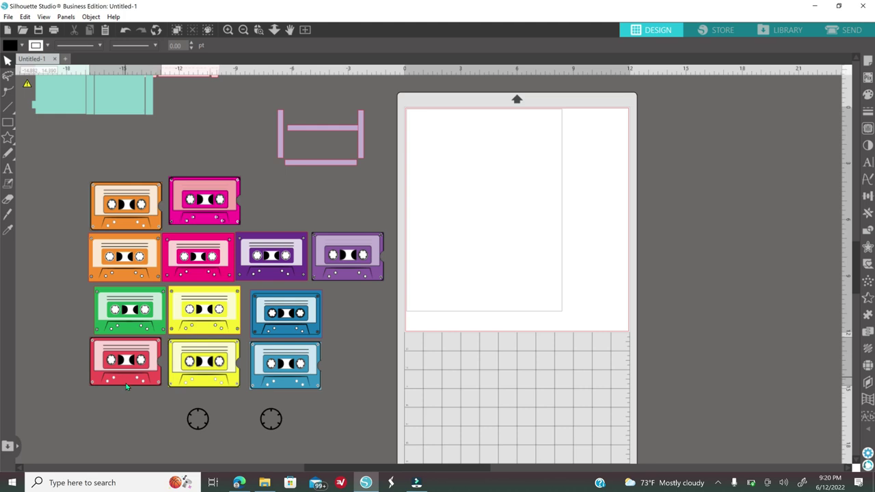
left_click(388, 334)
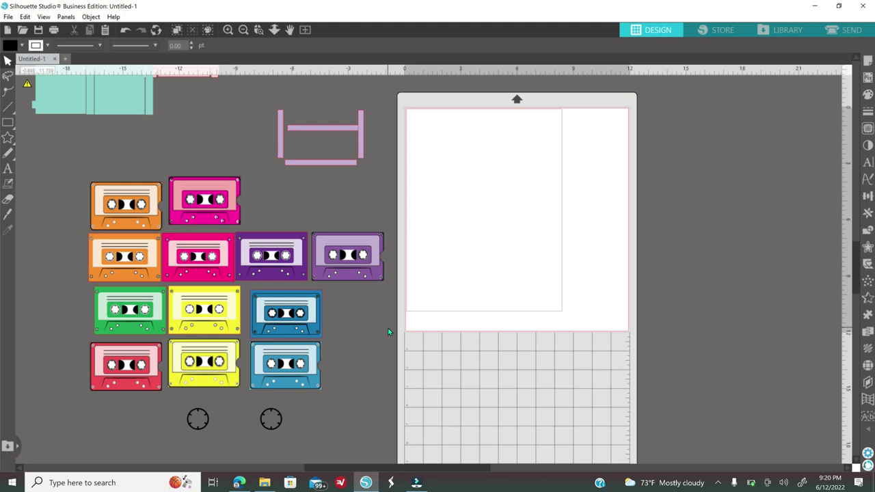
mouse_move(121, 371)
left_mouse_down()
mouse_move(129, 371)
mouse_move(121, 367)
left_mouse_up()
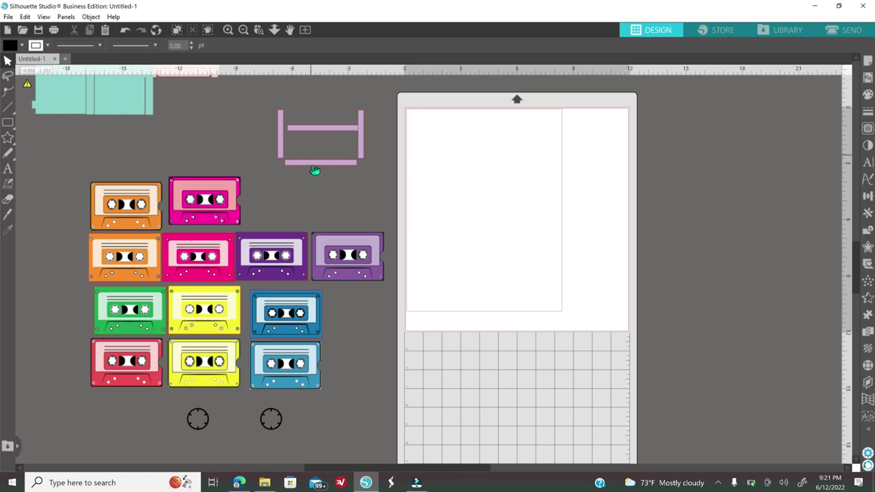
- Move the inner horizontal lilac strip below the others, fill all four strips with orange, and shift the group slightly toward the cassettes
left_click_drag(316, 166, 312, 189)
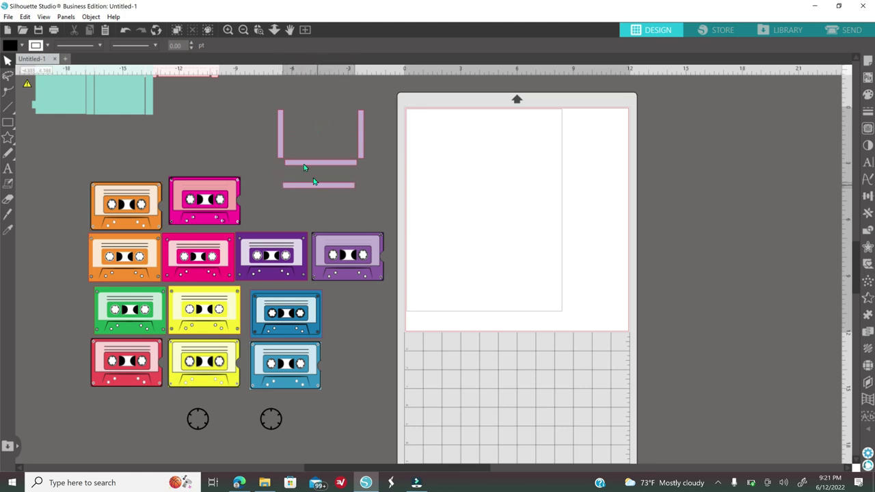
left_click(280, 141)
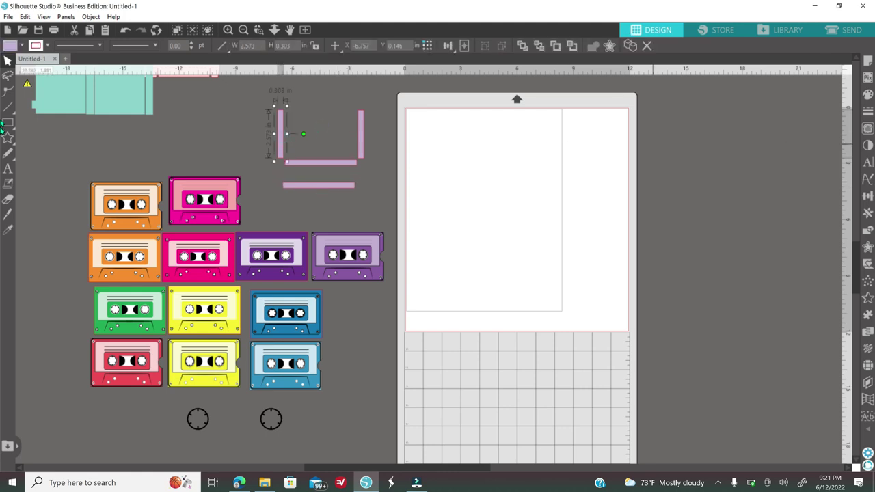
left_click(868, 95)
left_click(825, 121)
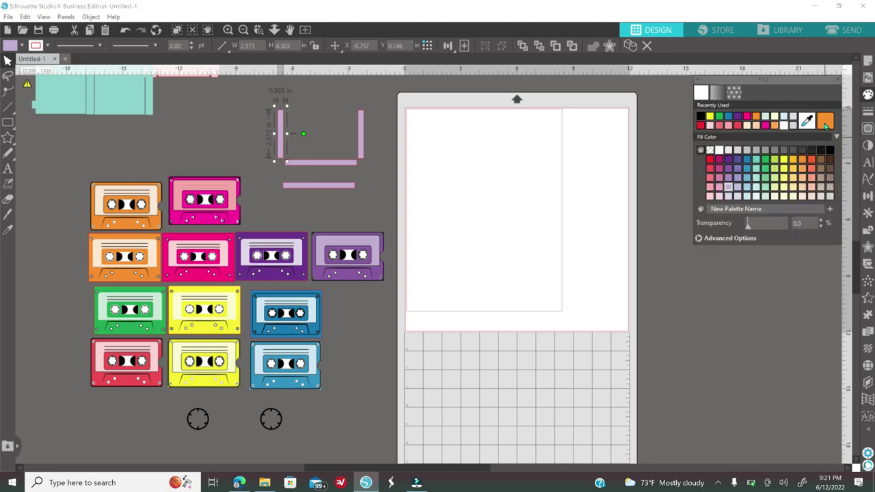
left_click_drag(258, 100, 379, 193)
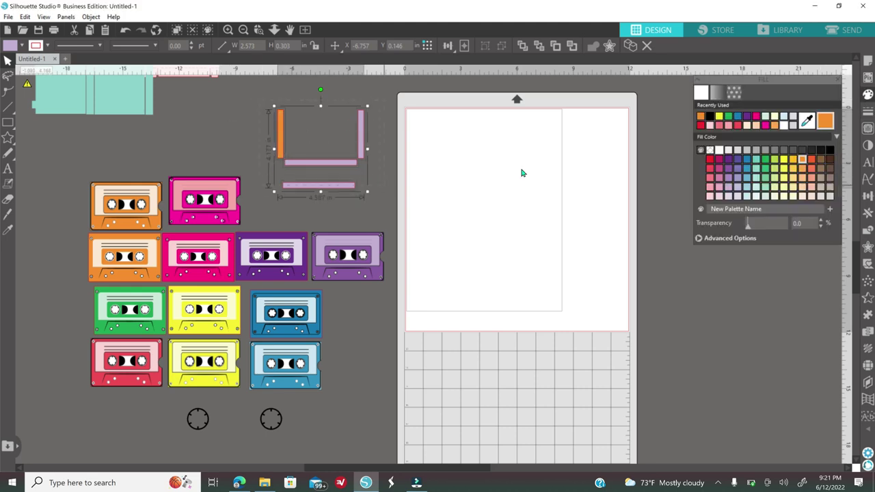
left_click(825, 121)
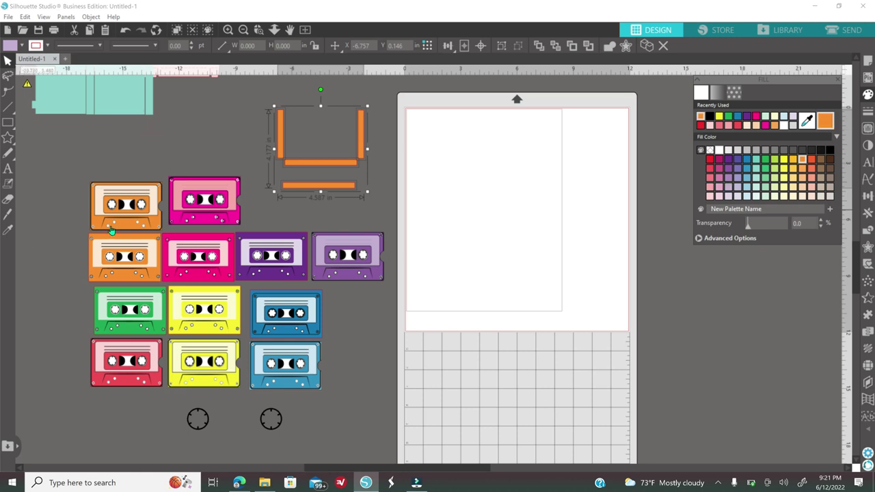
left_click_drag(320, 195, 303, 190)
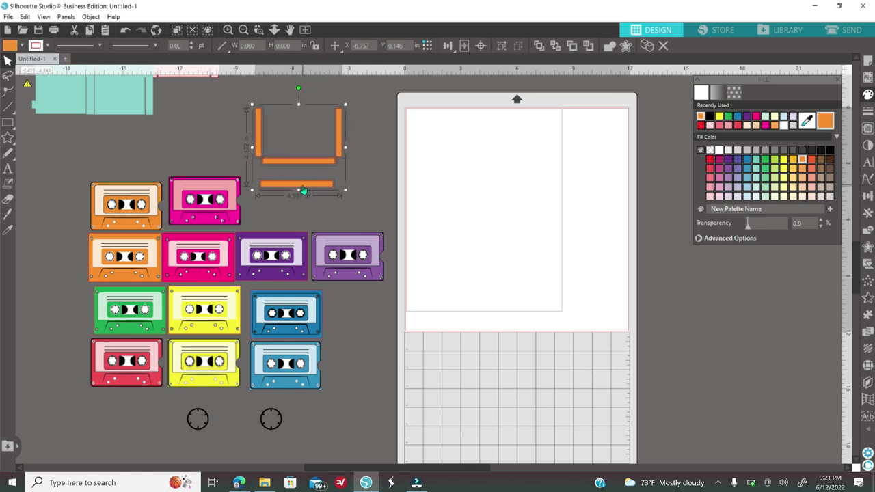
left_click(381, 183)
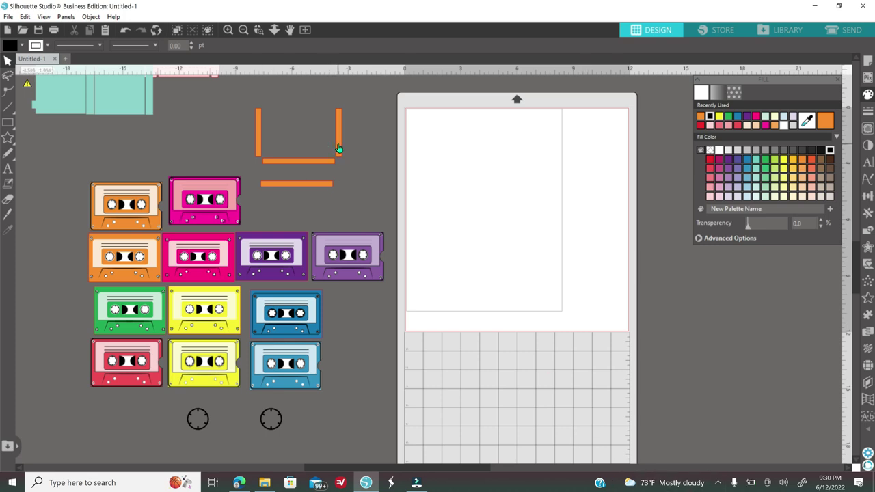
- Place one vertical orange strip on the page and draw a rounded rectangle about 0.30 × 2.56 in beside it
left_click_drag(338, 148, 451, 185)
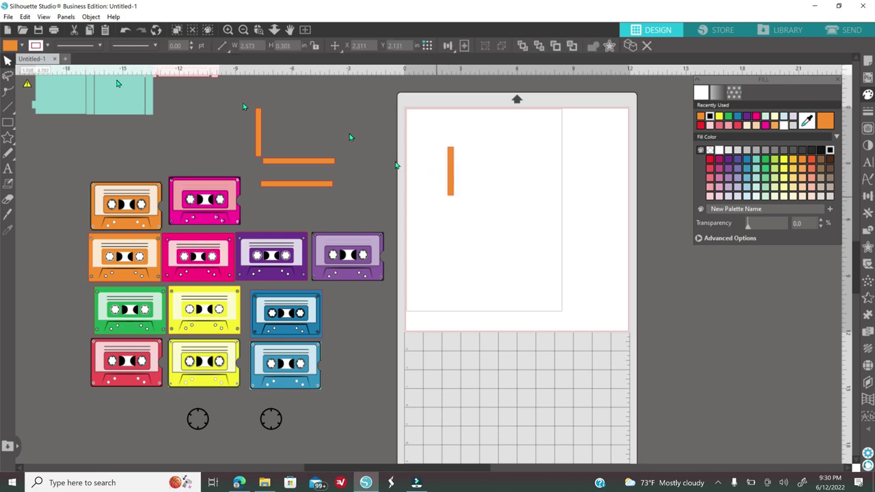
mouse_move(10, 125)
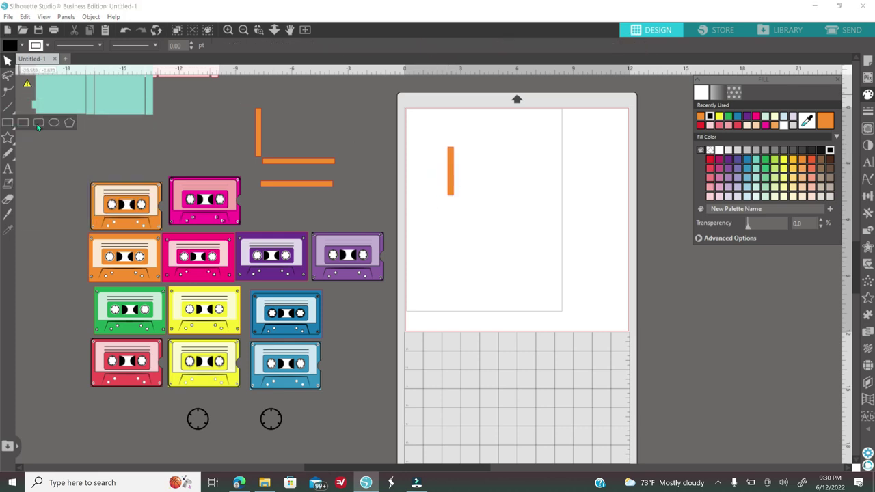
left_click(38, 123)
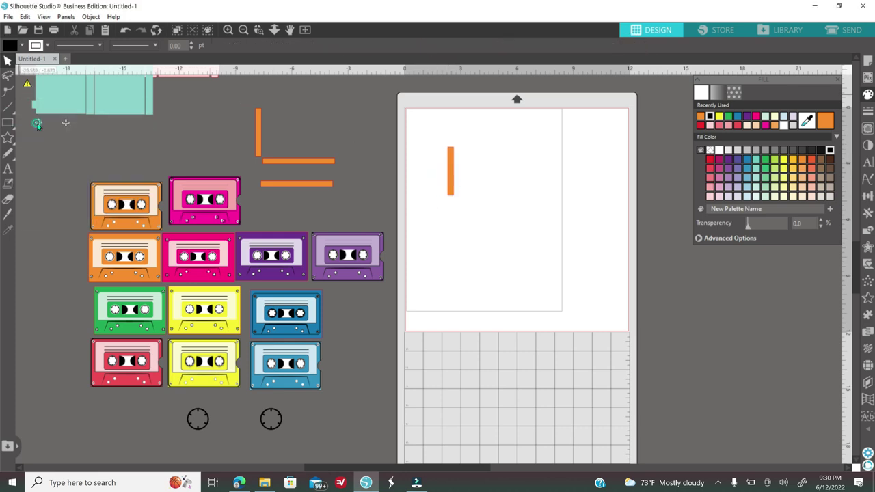
left_click(228, 30)
scroll(381, 174, "up", 3)
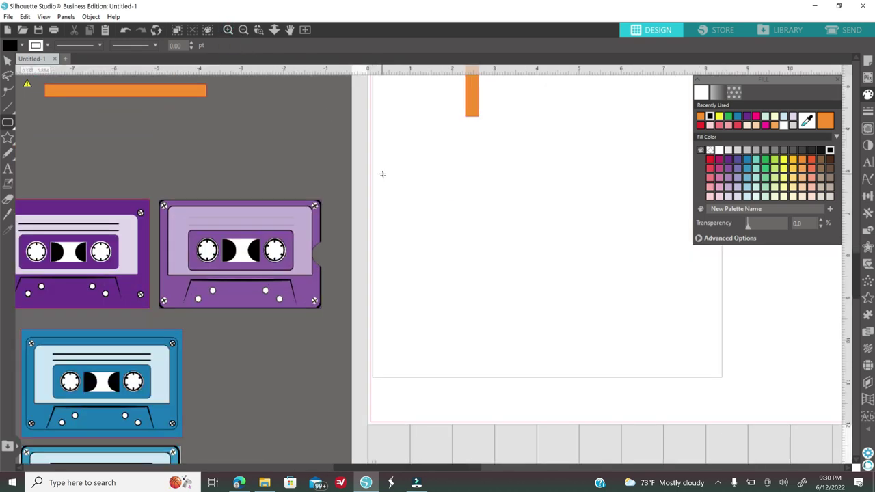
scroll(388, 198, "up", 1)
left_click_drag(490, 138, 502, 249)
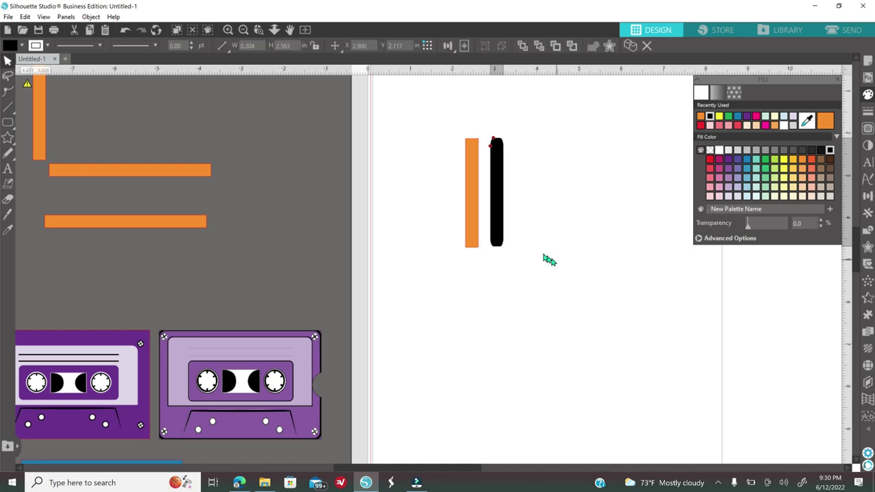
left_click(499, 229)
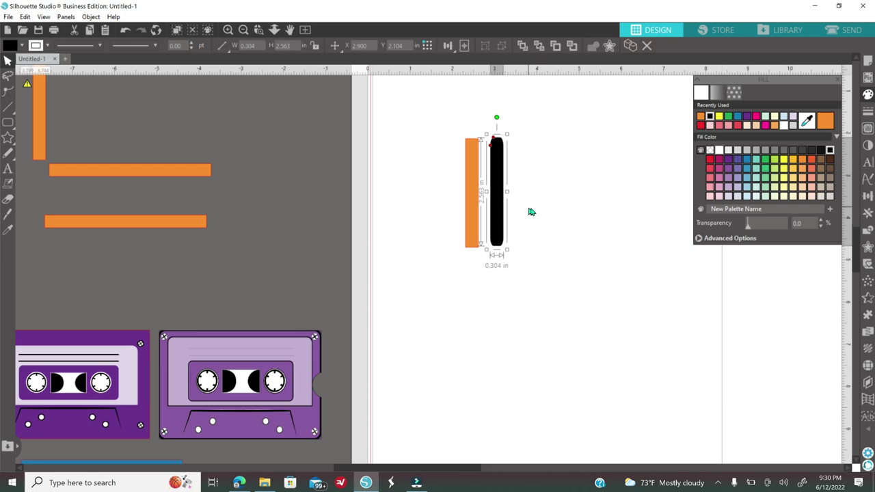
- Convert the black rounded rectangle to a path and create an internal offset of 0.010 in
right_click(543, 197)
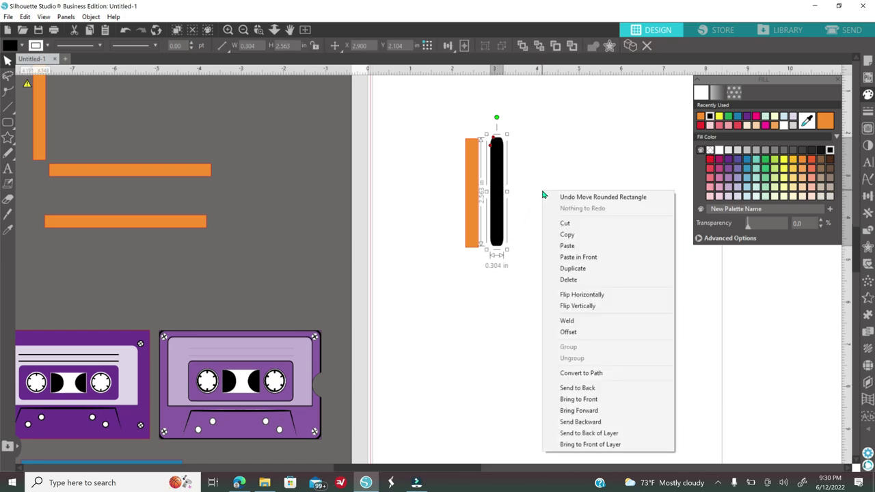
left_click(594, 375)
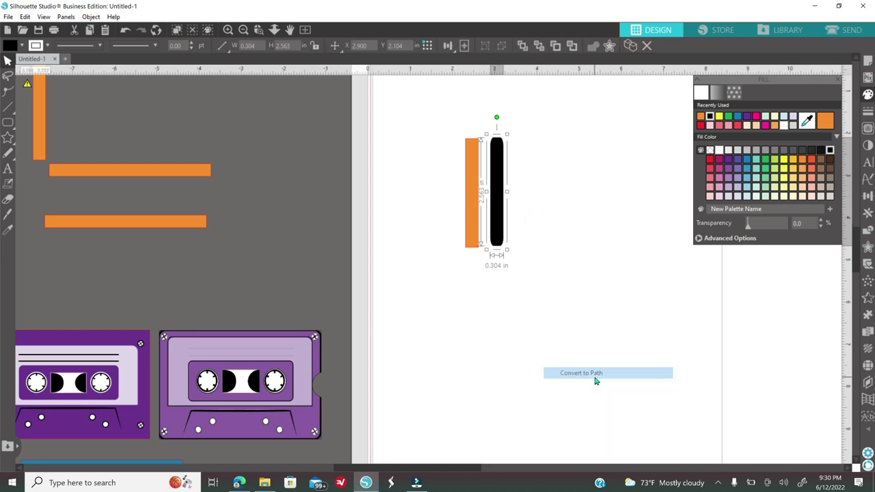
left_click(869, 247)
left_click(804, 105)
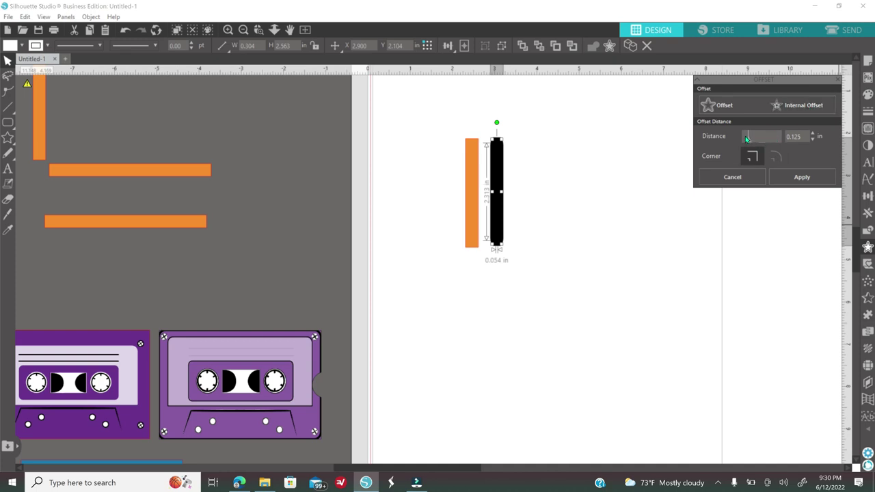
left_click_drag(745, 136, 745, 137)
left_click(811, 140)
left_click(811, 140)
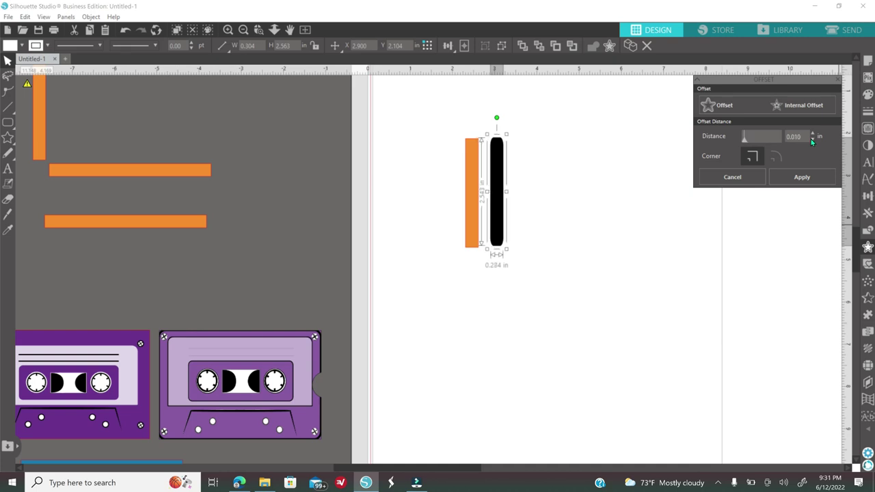
- Combine the rounded rectangle and its internal offset into a compound path to form a thin outline
left_click(524, 178)
left_click(504, 180)
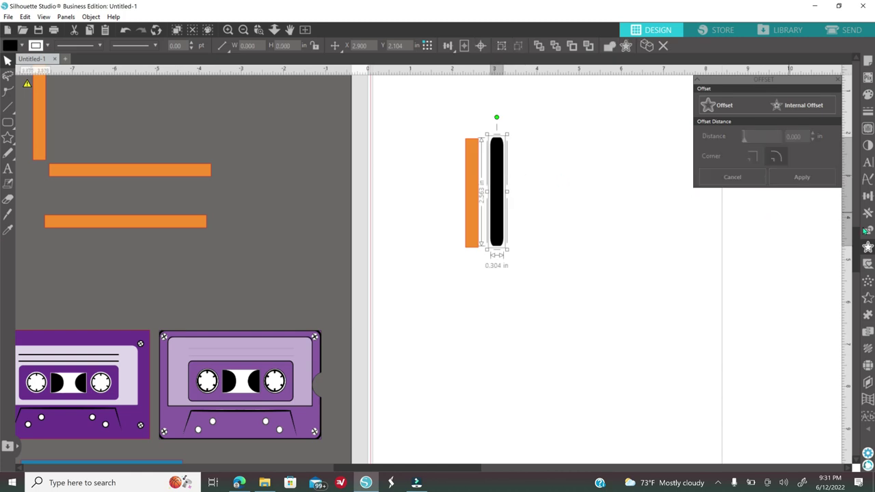
right_click(585, 220)
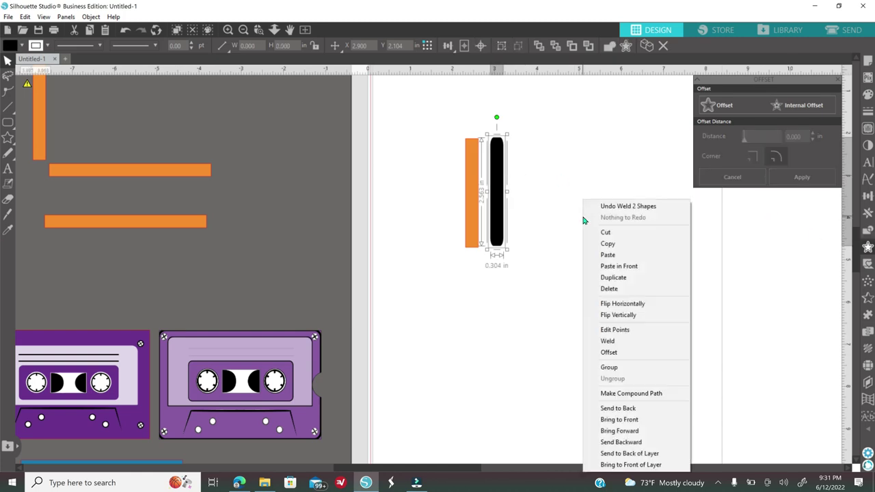
left_click(636, 395)
left_click(496, 250)
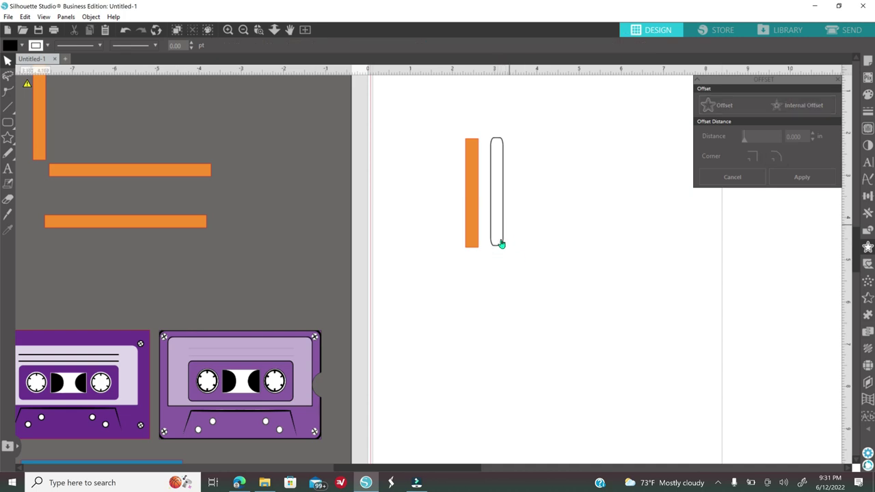
- Place the rounded outline over the vertical orange strip and shrink it to about 0.257 × 2.515 in
left_click_drag(499, 252, 474, 254)
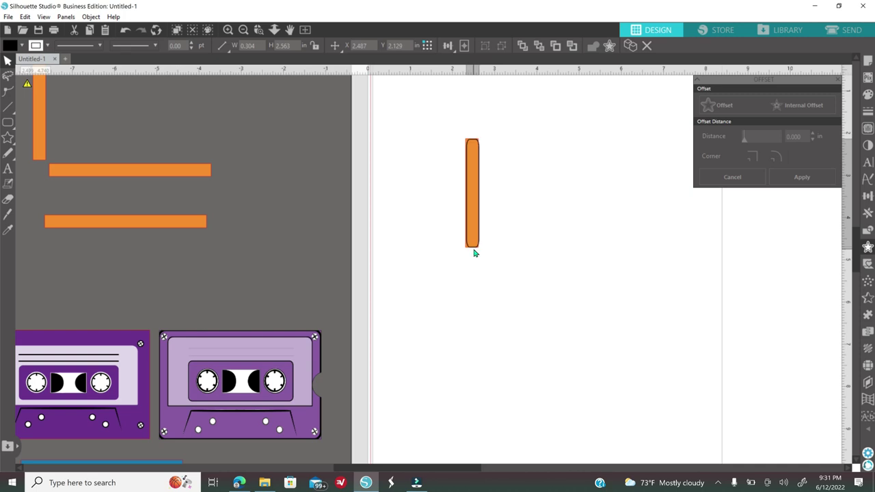
left_click(228, 29)
scroll(497, 226, "up", 1)
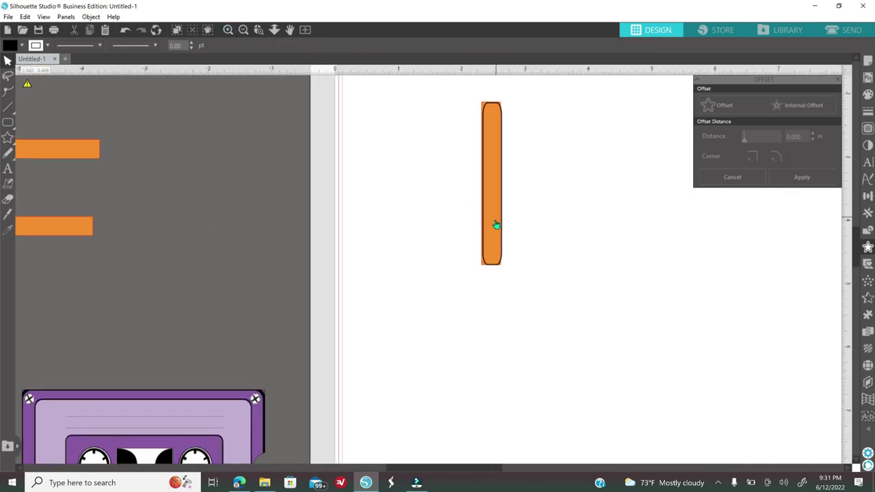
left_click(501, 264)
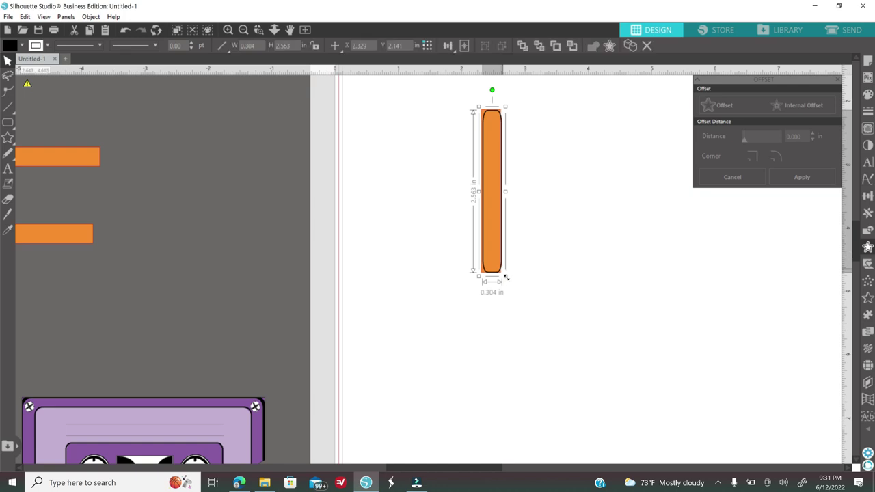
left_click_drag(502, 279, 502, 278)
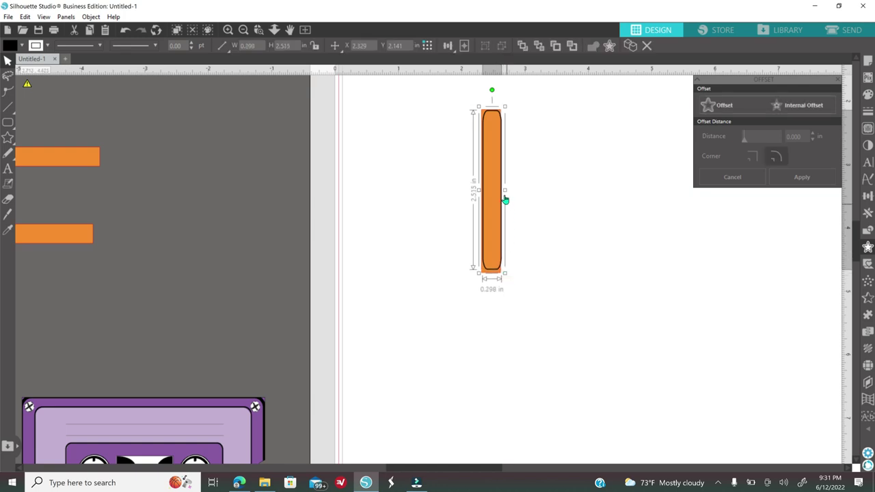
left_click_drag(504, 191, 503, 195)
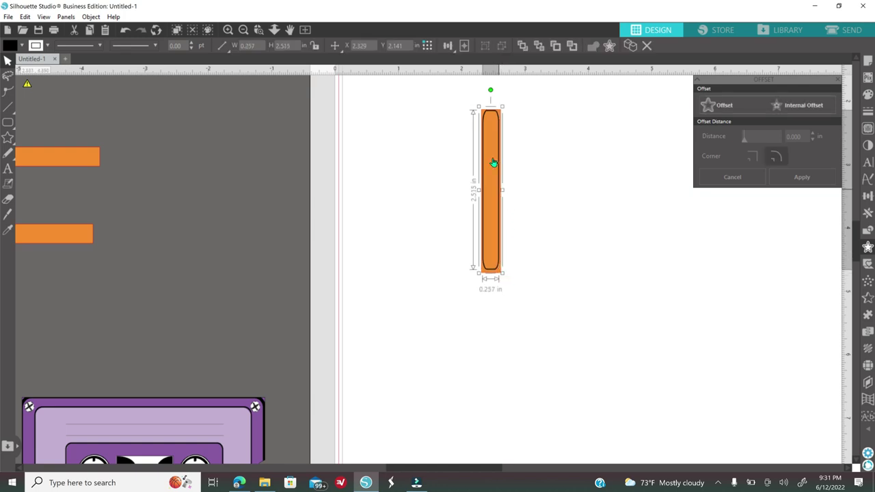
- Align the rounded outline and the orange strip on a common center
left_click_drag(548, 123, 475, 182)
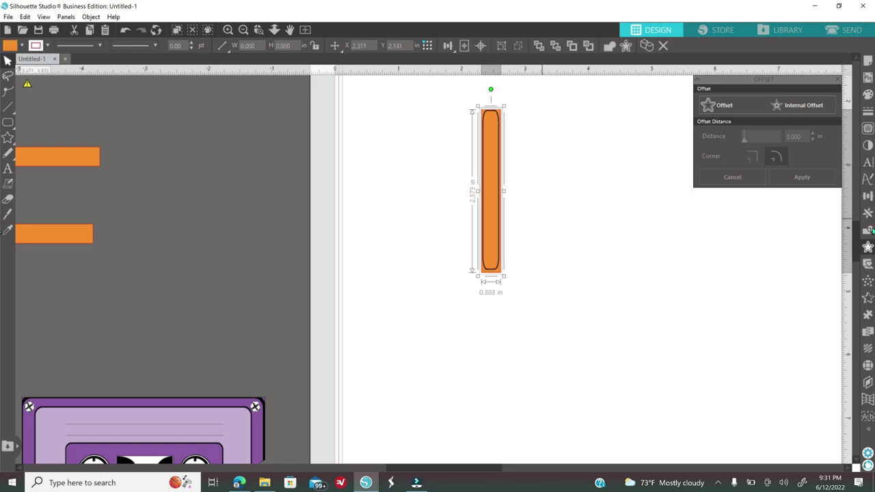
left_click(867, 196)
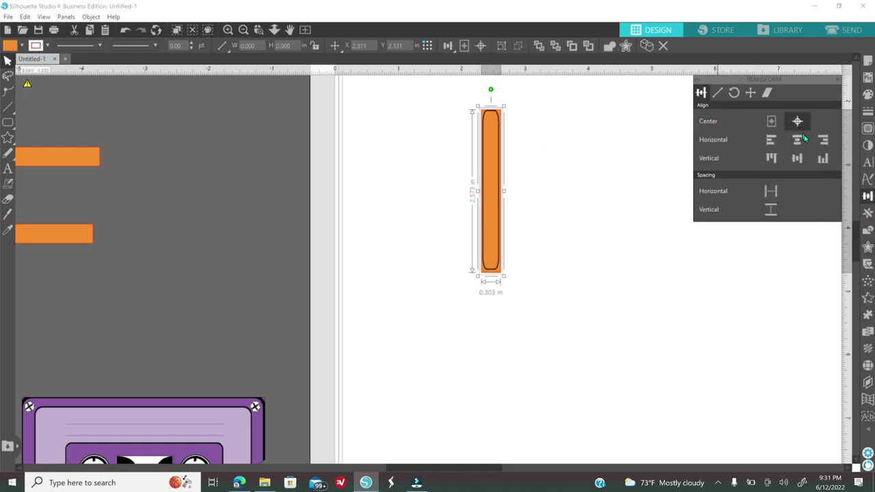
left_click(798, 121)
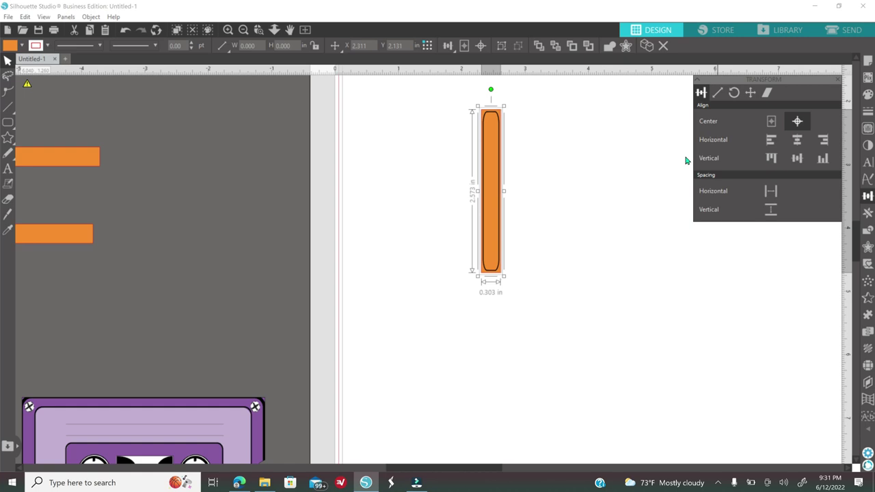
left_click(555, 200)
- Draw a vertical line about 2.33 in long inside the rounded outline and style it black with a 0.75 pt thickness
mouse_move(9, 111)
mouse_move(13, 126)
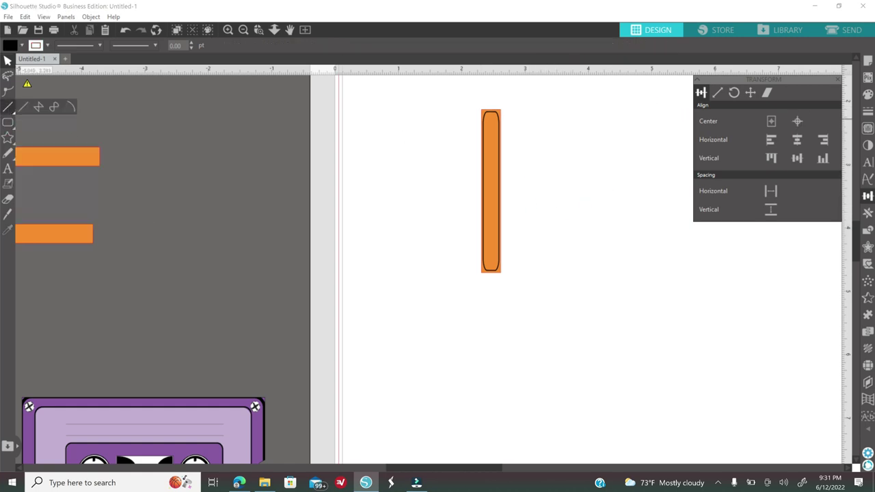
left_click(24, 107)
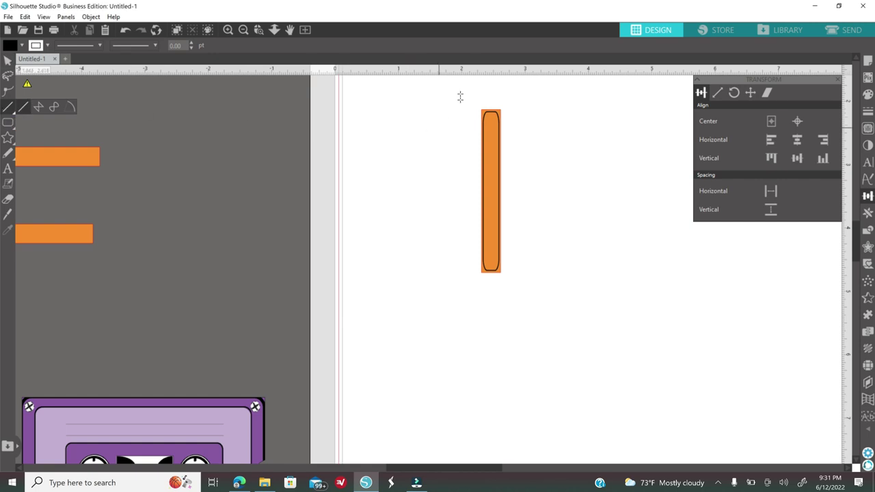
left_click_drag(489, 115, 490, 267)
left_click(865, 113)
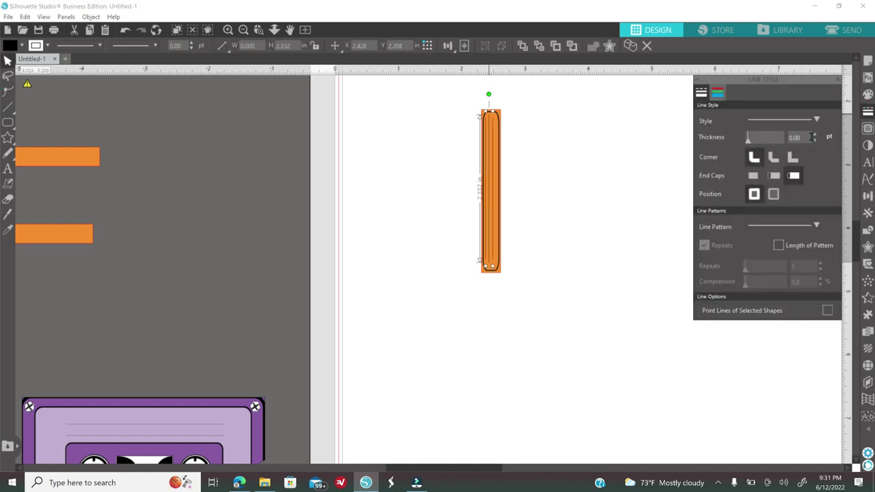
left_click(815, 135)
left_click(815, 135)
left_click(718, 93)
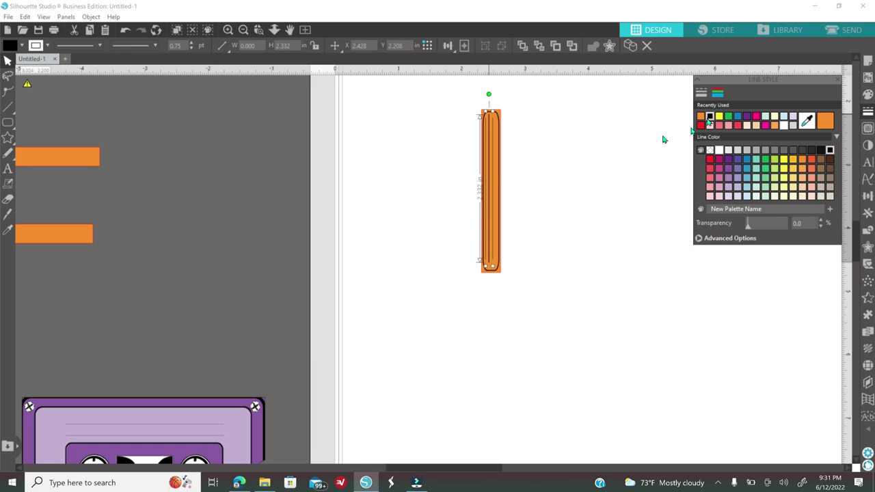
- Nudge the vertical line toward the strip's middle and align the line, rounded outline and orange strip on a common center
key("Right")
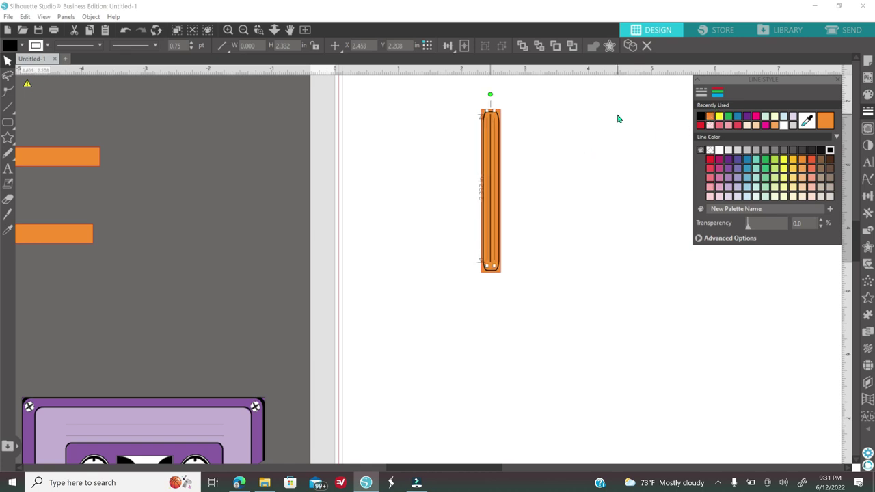
left_click_drag(538, 145, 465, 198)
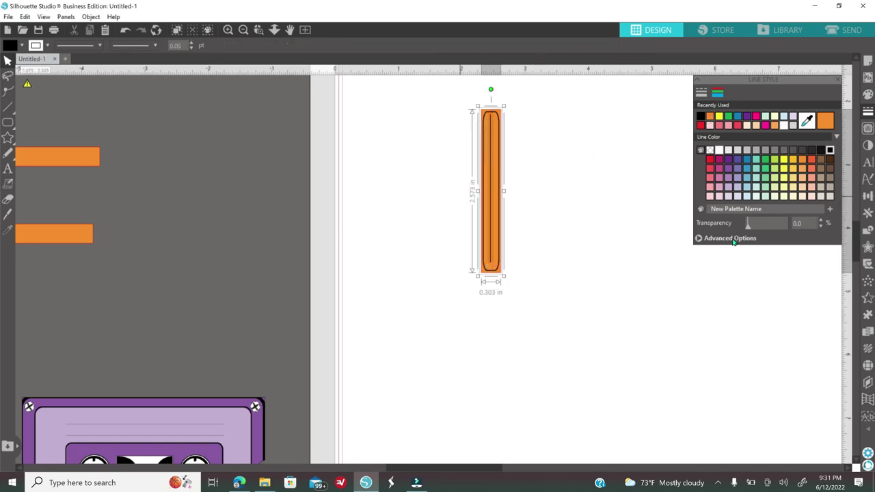
left_click(867, 197)
left_click(798, 123)
left_click(599, 209)
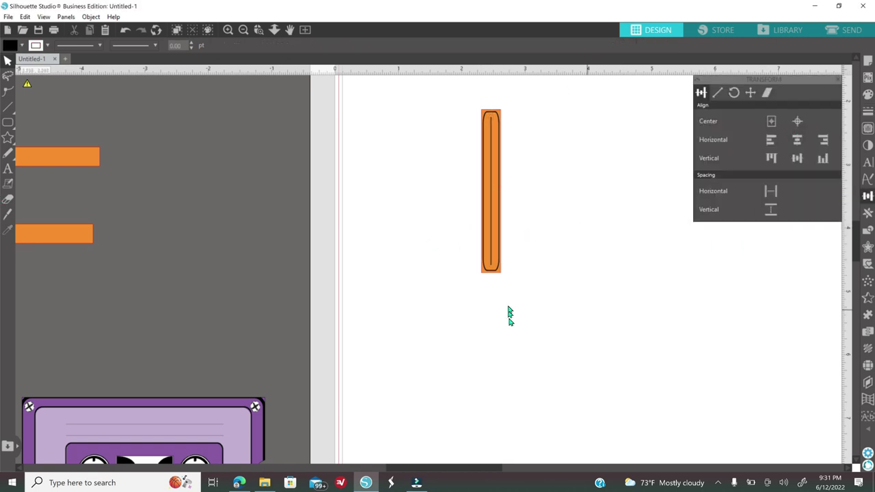
- Delete the undecorated vertical orange strip beside the page, above the two horizontal strips
left_click(228, 29)
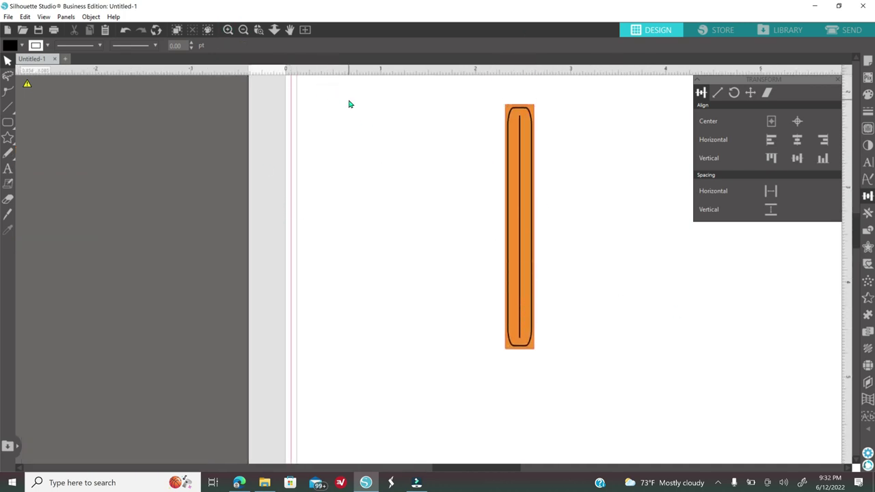
left_click(242, 30)
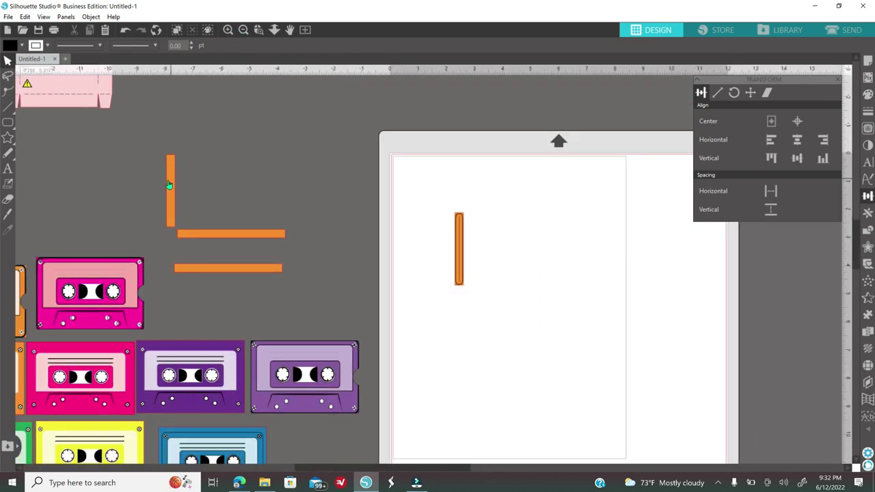
left_click(170, 184)
key("Delete")
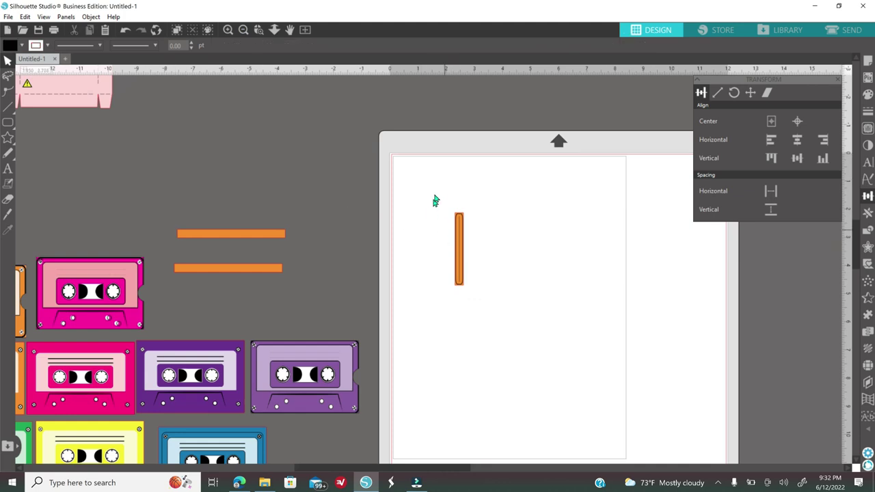
- Duplicate the decorated orange strip and place both copies side by side in the gray area next to the page
left_click_drag(433, 190, 490, 317)
right_click(503, 292)
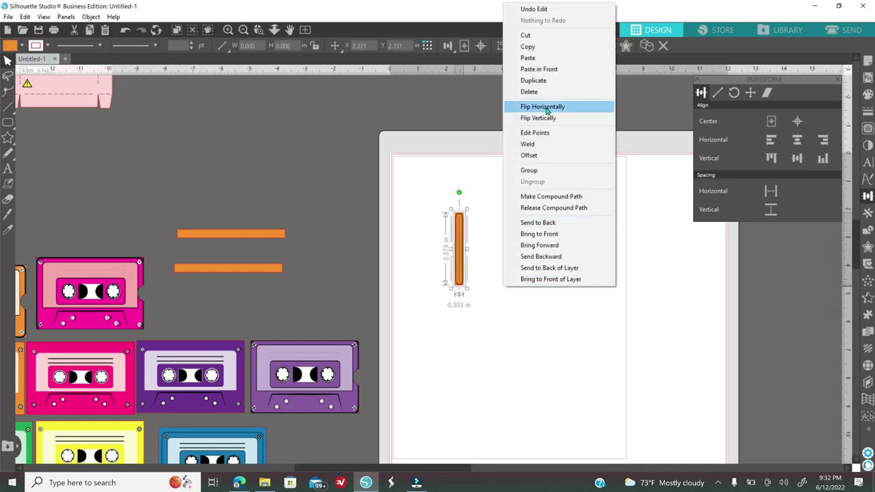
left_click(547, 79)
left_click(472, 287)
left_click_drag(472, 287, 319, 225)
left_click_drag(408, 194, 329, 231)
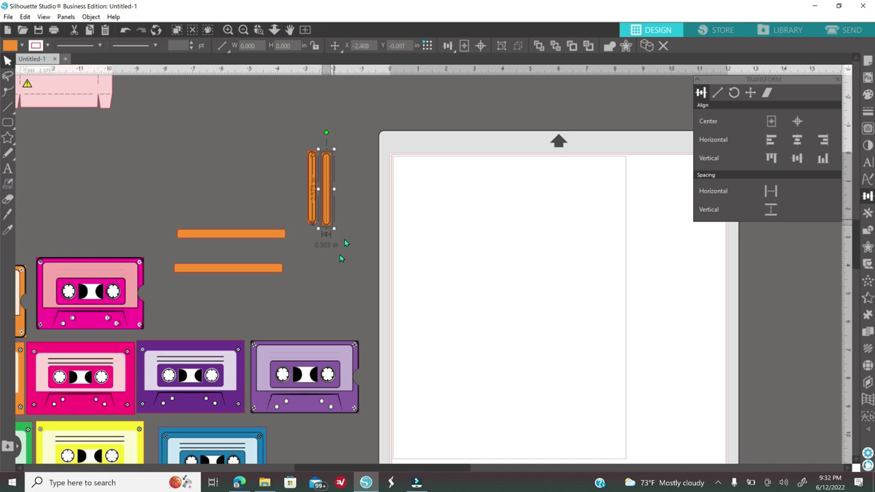
left_click(330, 273)
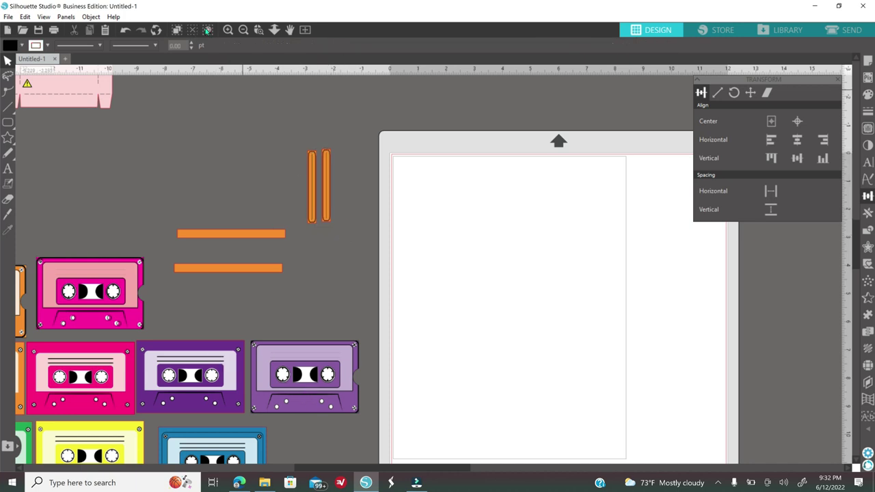
- Duplicate the pair of decorated orange strips and place the copies directly below the originals
left_click(229, 31)
scroll(215, 140, "up", 2)
left_click_drag(210, 117, 290, 251)
right_click(288, 275)
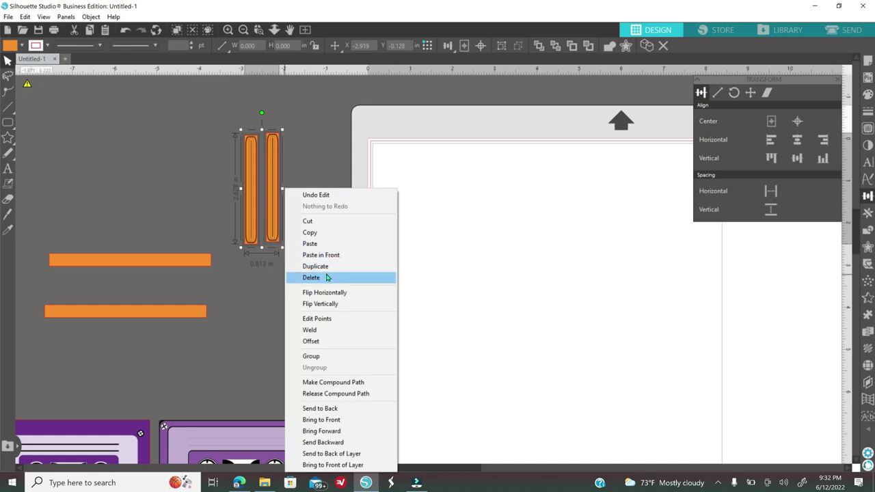
left_click(324, 267)
left_click_drag(288, 225, 308, 336)
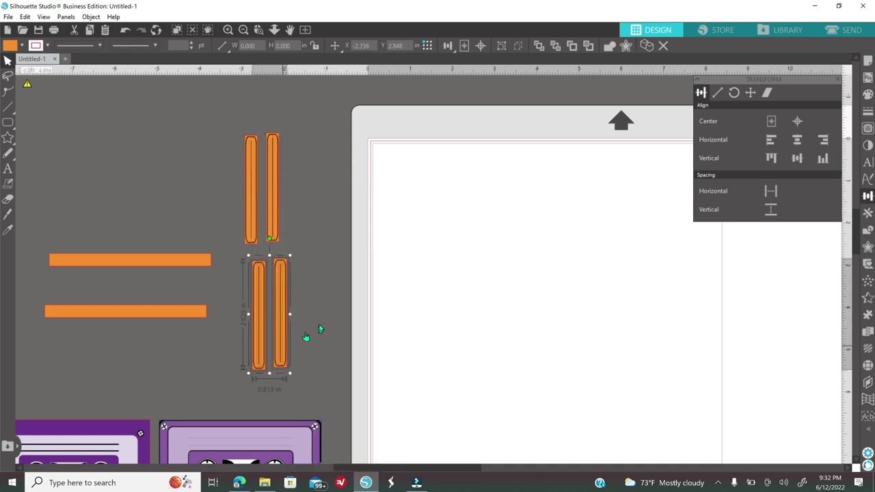
- Group each of the two lower decorated orange strips with its outline and center line, spacing the strips slightly apart
right_click(319, 328)
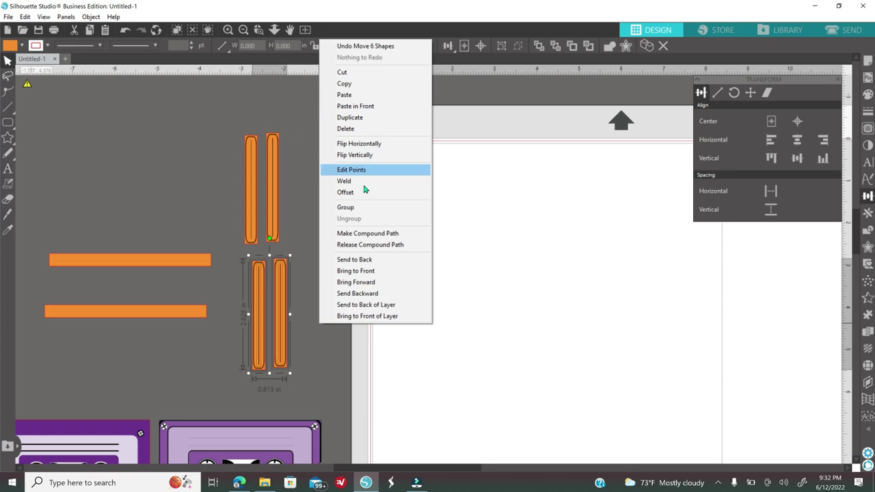
left_click(297, 331)
left_click(283, 328)
right_click(334, 264)
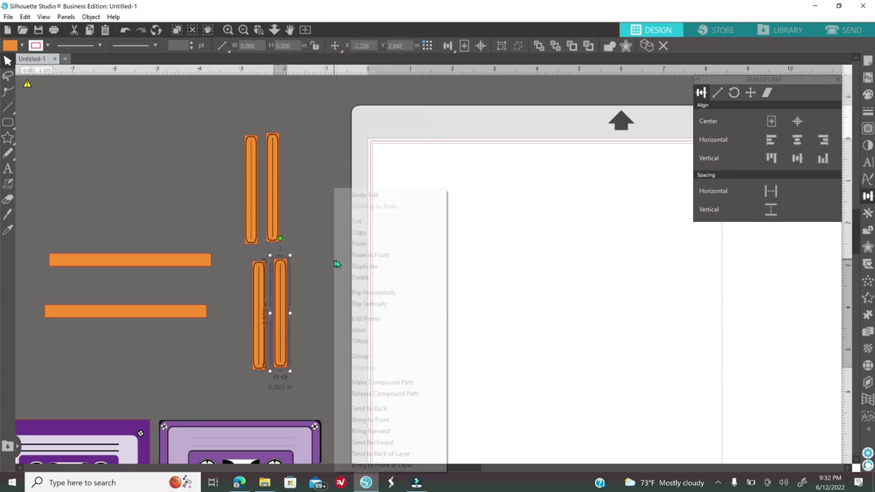
left_click(251, 332)
left_click(260, 324)
right_click(335, 274)
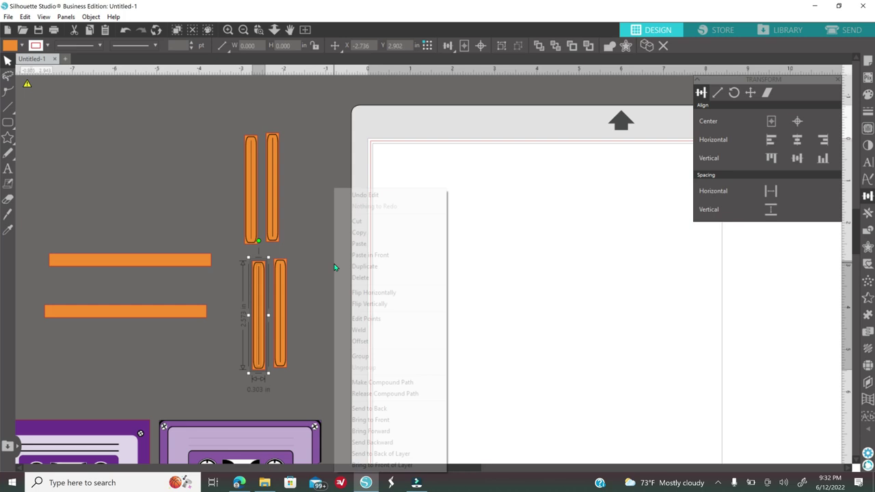
left_click(373, 358)
mouse_move(279, 342)
left_mouse_down()
mouse_move(301, 317)
mouse_move(292, 337)
mouse_move(253, 321)
mouse_move(281, 332)
left_mouse_up()
key("Escape")
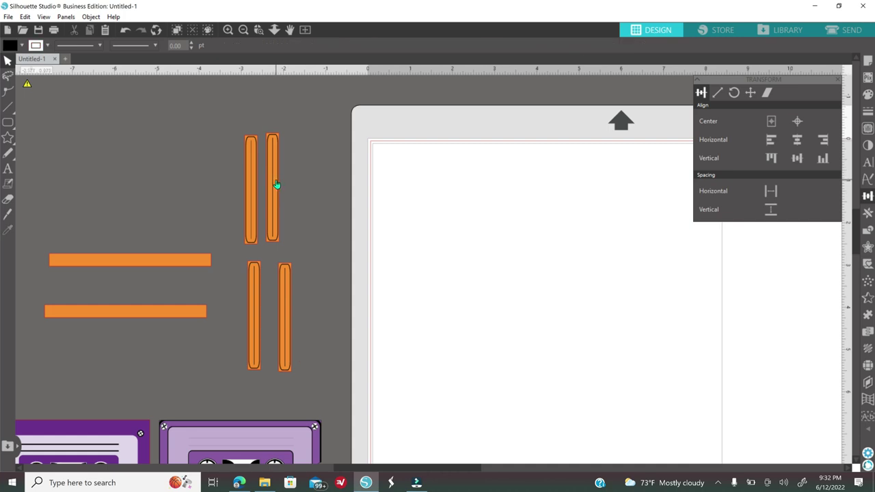
- Fill both strips of the upper decorated pair with magenta pink
left_click(275, 183)
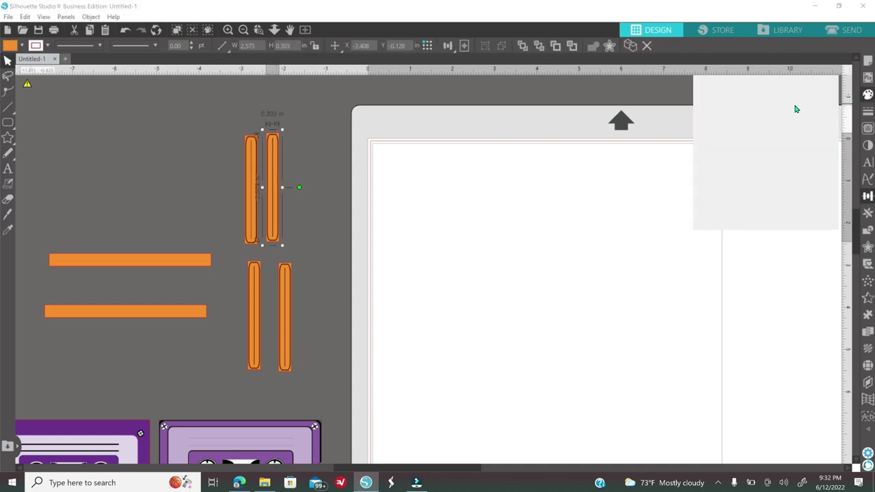
left_click(756, 117)
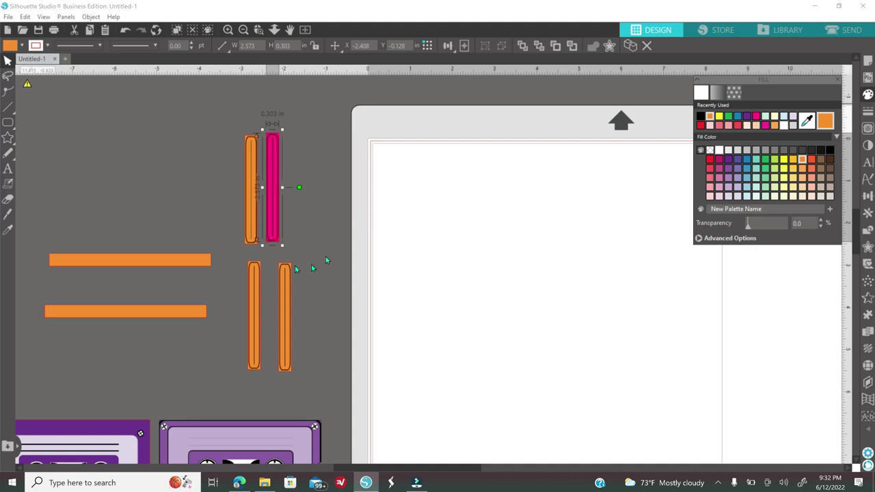
left_click(254, 232)
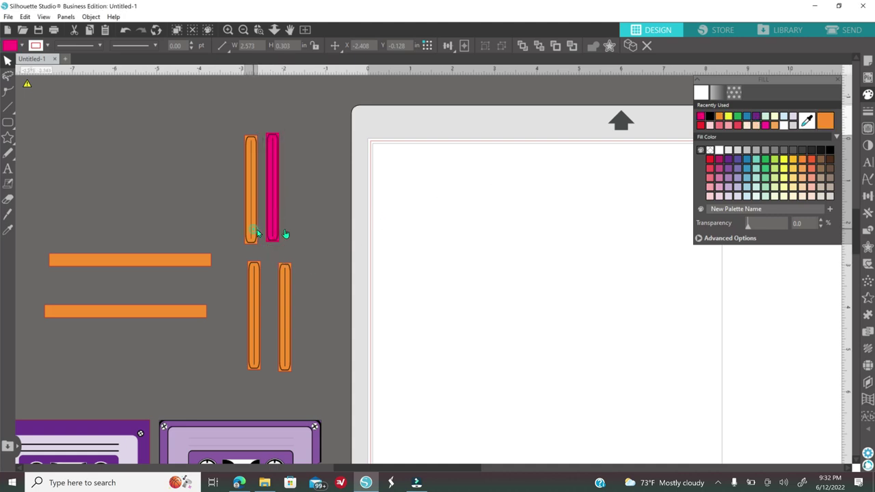
left_click(700, 117)
- Duplicate the magenta strip pair with its outlines and place the copies to the left of the originals
left_click_drag(322, 129, 272, 175)
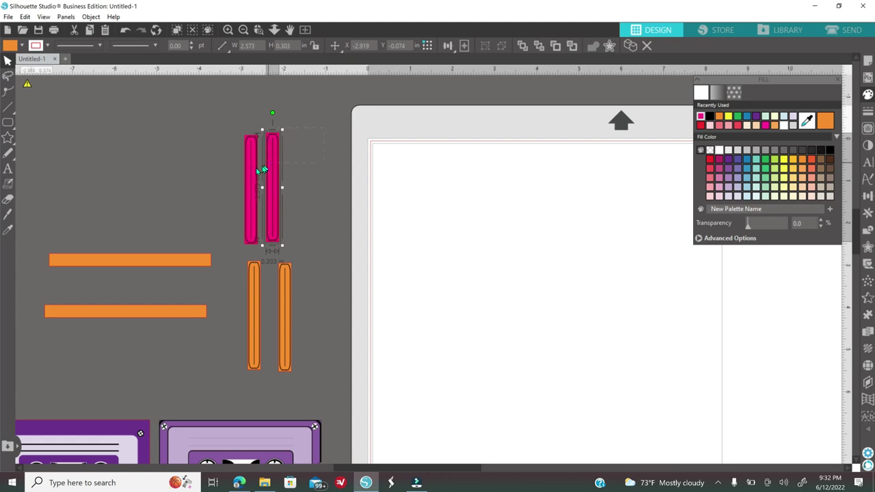
right_click(326, 172)
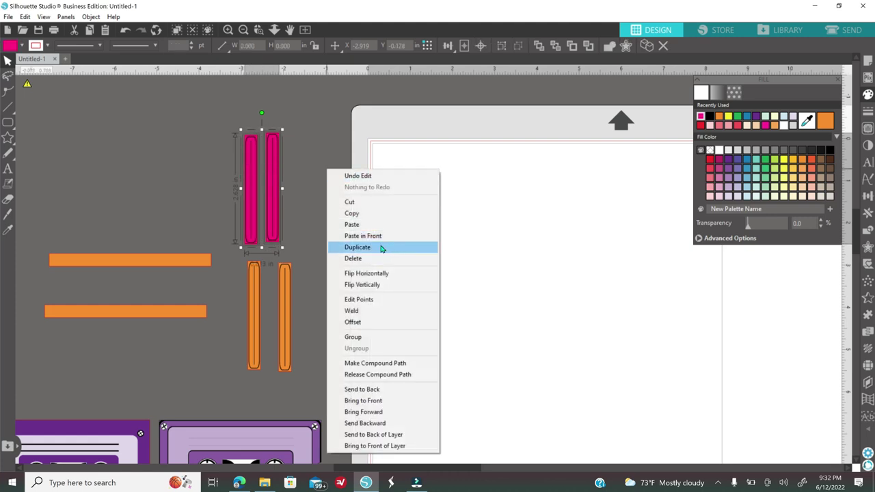
left_click(384, 248)
left_click_drag(284, 228, 204, 221)
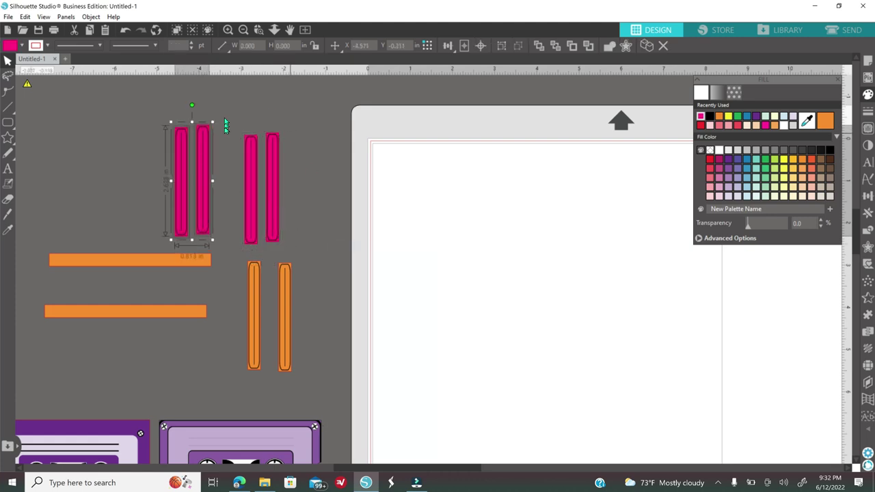
- Group each of the two original magenta strips with its outline and center line
left_click(250, 171)
right_click(292, 180)
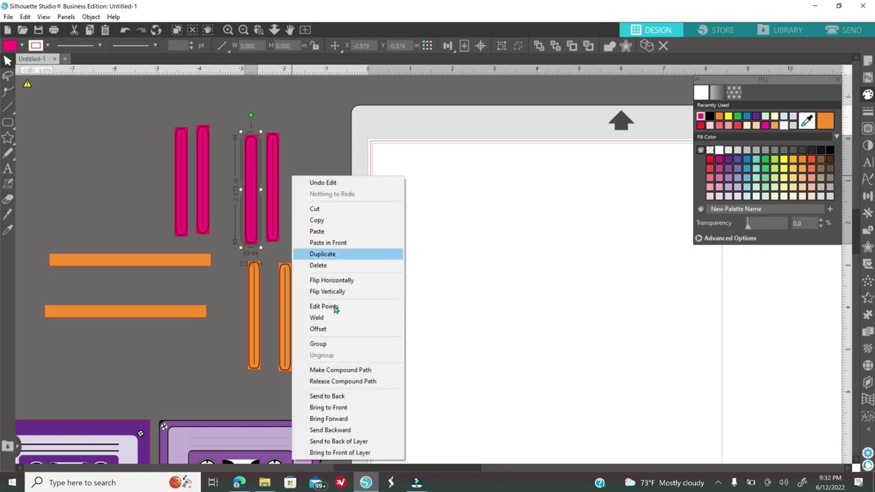
left_click(331, 344)
left_click(272, 203)
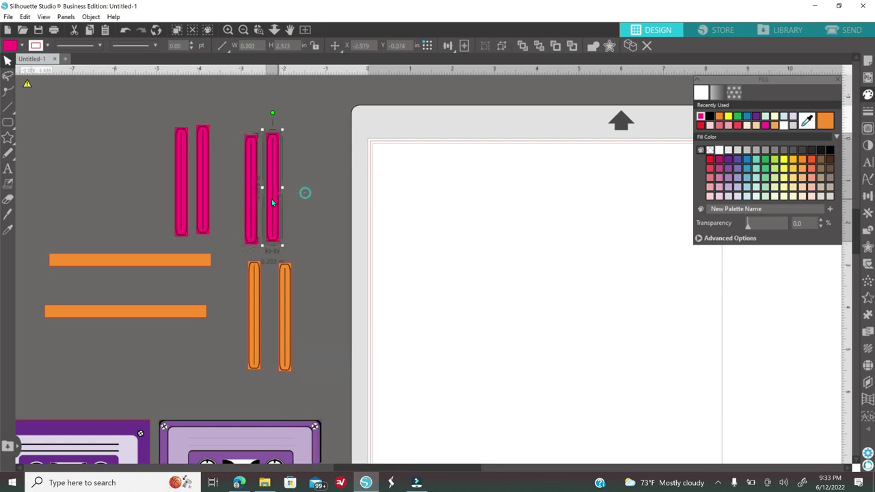
right_click(319, 213)
left_click(357, 356)
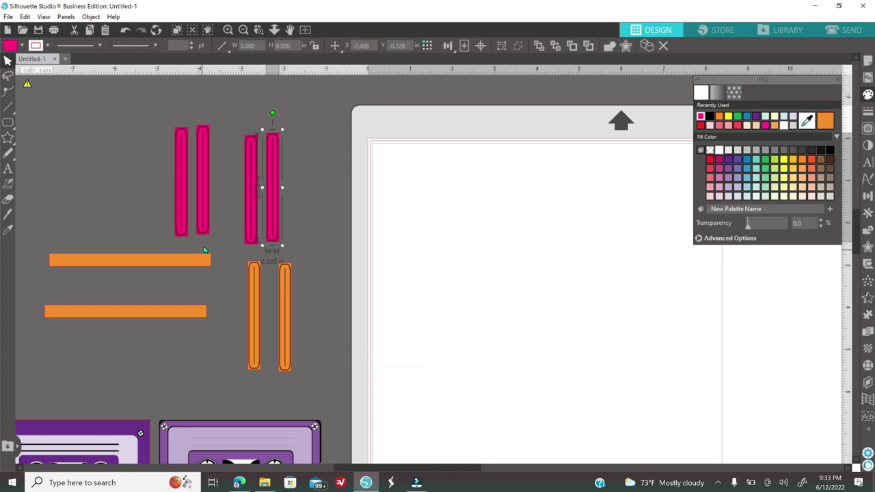
- Fill both strips of the duplicated magenta pair with green
left_click(206, 230)
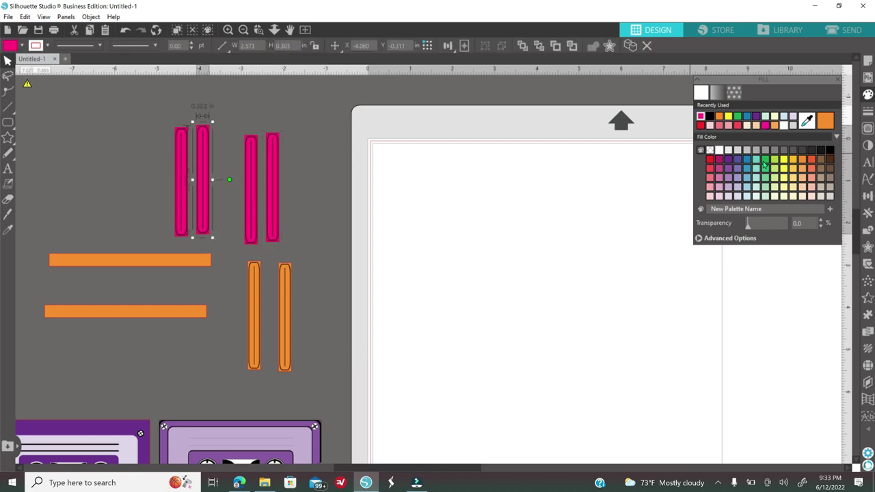
left_click(765, 164)
left_click(185, 229)
left_click(764, 163)
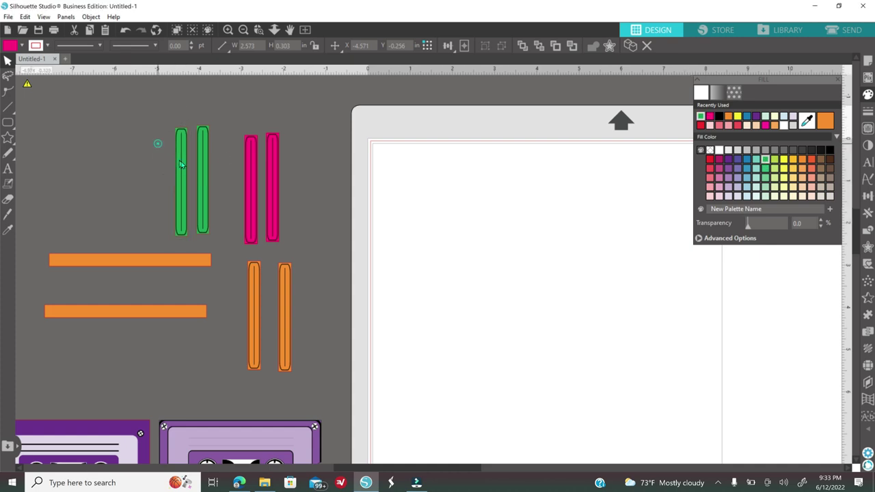
- Group each green strip with its outline and center line, and move them next to the magenta pair
right_click(238, 115)
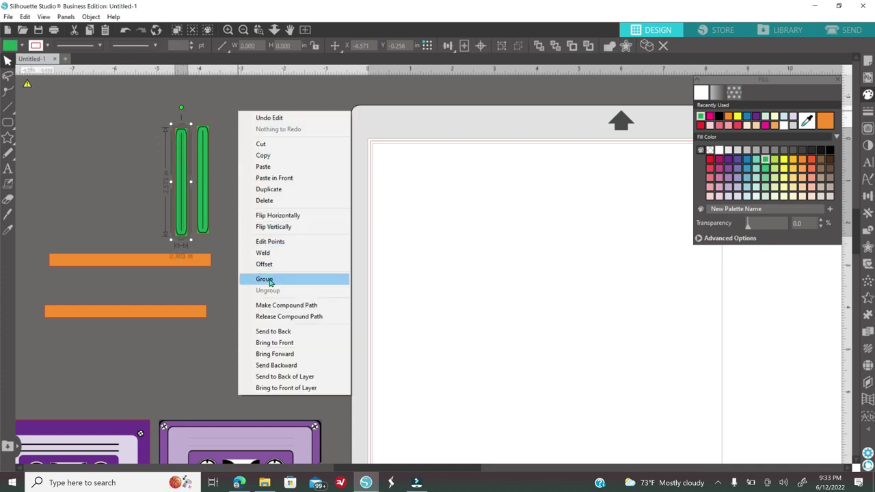
left_click(264, 279)
left_click(199, 179)
right_click(333, 168)
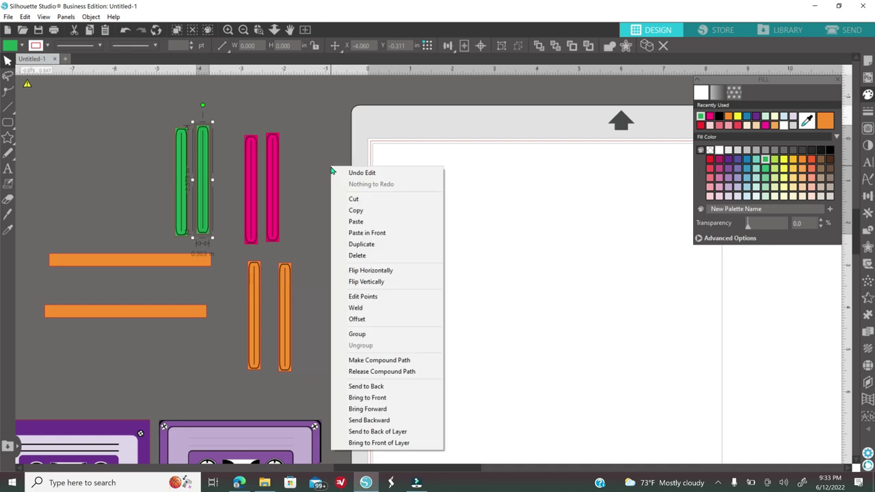
left_click(361, 333)
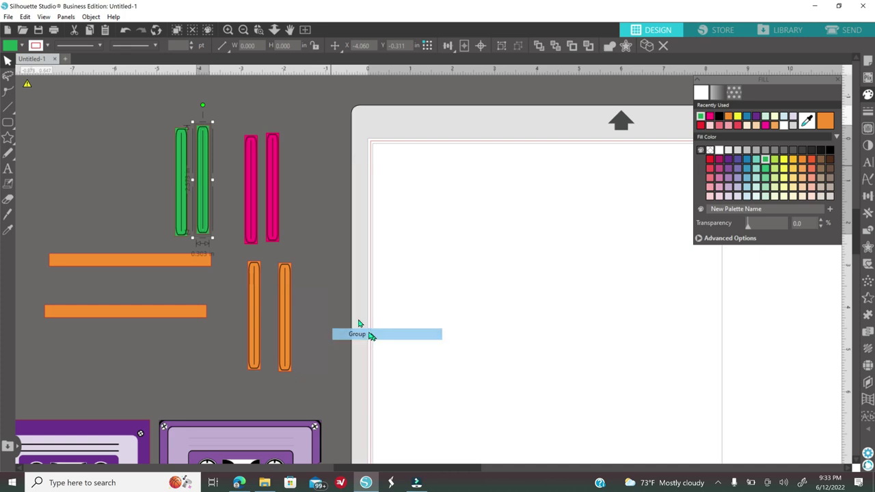
mouse_move(200, 195)
left_mouse_down()
mouse_move(231, 206)
mouse_move(203, 192)
mouse_move(216, 194)
left_mouse_up()
- Place a horizontal orange strip on the page, draw a thin black rectangle about 3.547 × 0.012 in, and move the strip below it
left_click_drag(149, 268, 562, 243)
left_click(400, 261)
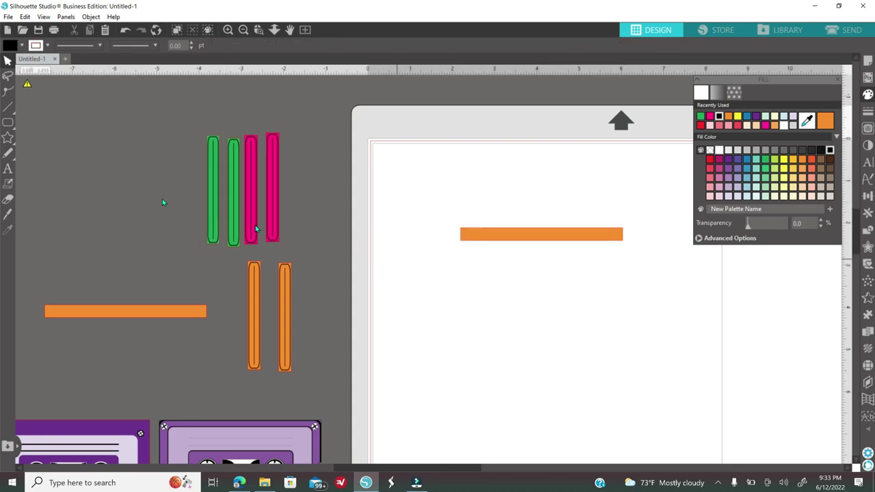
mouse_move(8, 124)
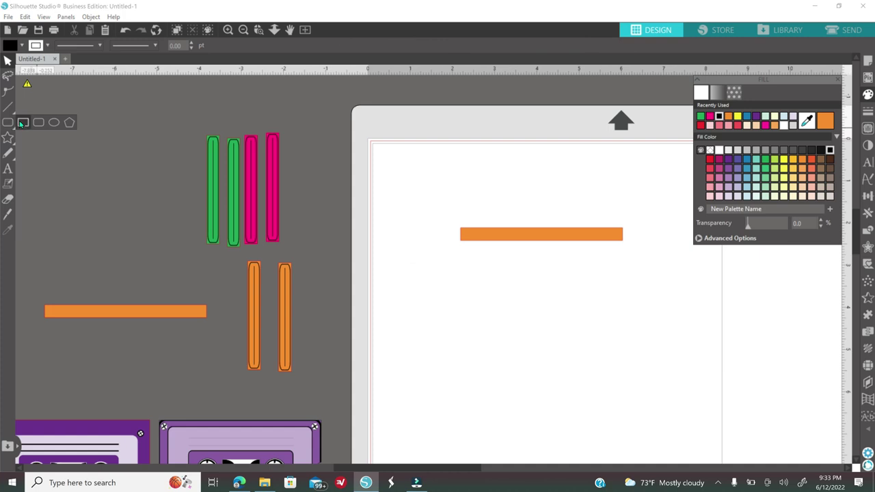
left_click(23, 124)
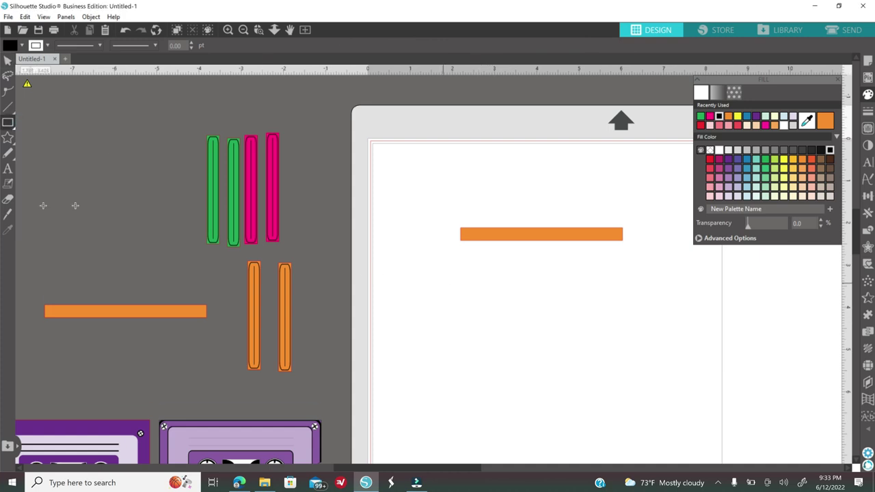
mouse_move(9, 123)
left_click_drag(463, 232, 615, 237)
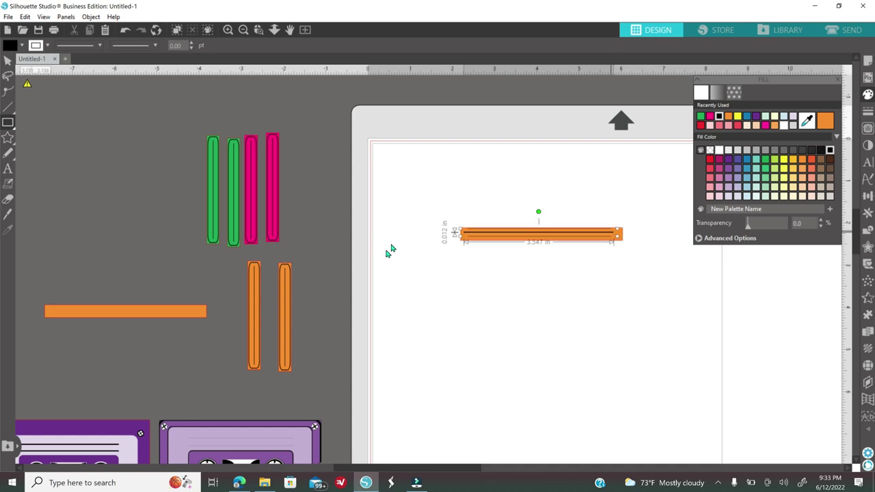
left_click_drag(513, 245, 513, 277)
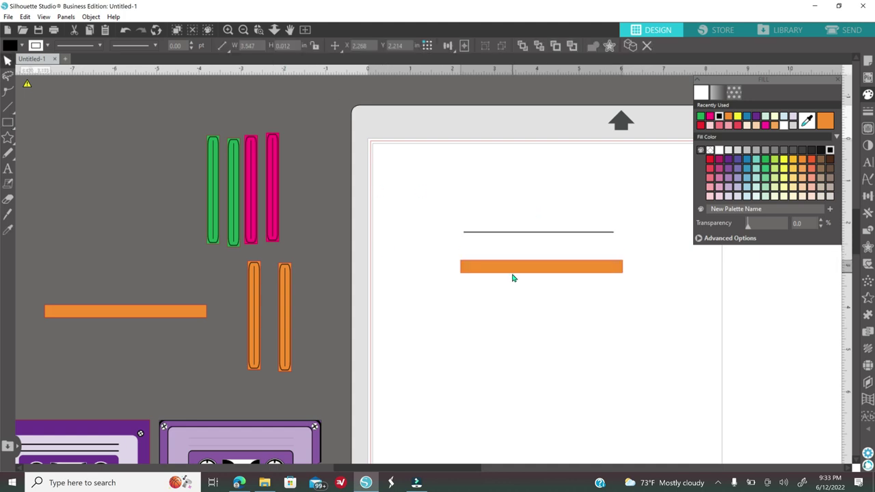
left_click(285, 122)
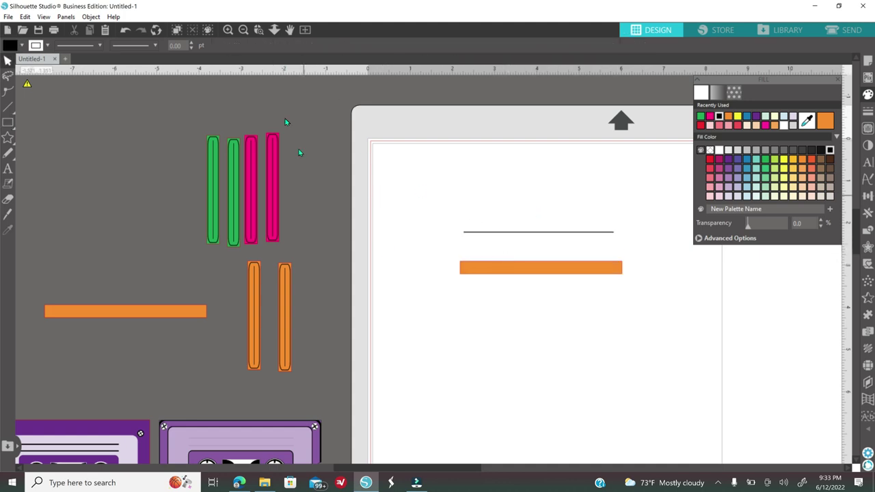
- Draw a black square of about 0.186 in over the left end of the thin black bar
left_click(228, 30)
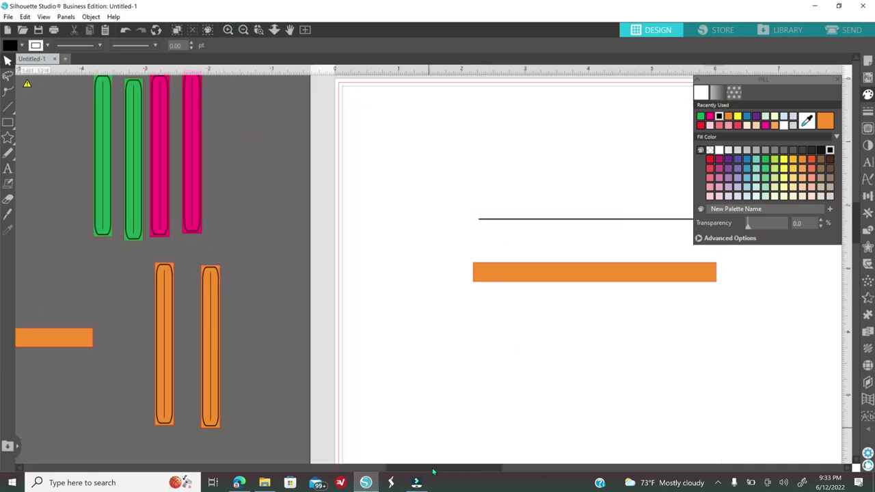
left_click_drag(444, 470, 473, 470)
mouse_move(8, 122)
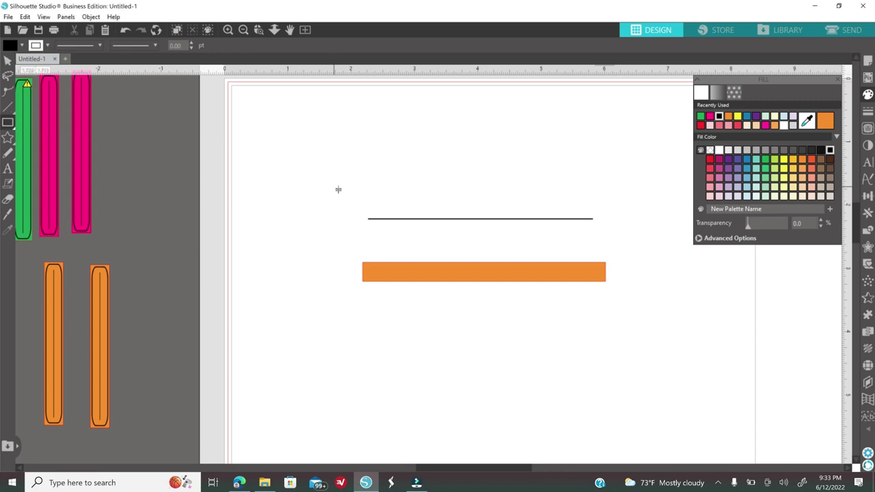
left_click_drag(373, 215, 383, 230)
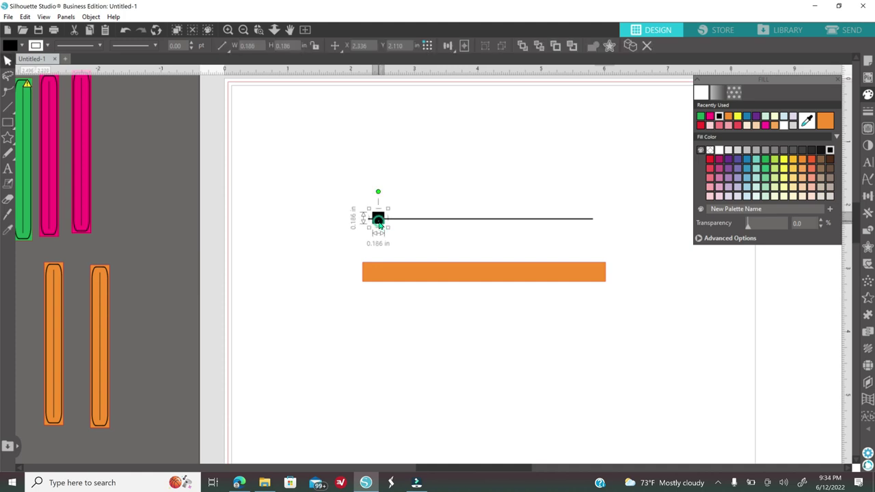
- Align the black square and the thin black bar to each other on their vertical middles
left_click_drag(345, 191, 394, 239)
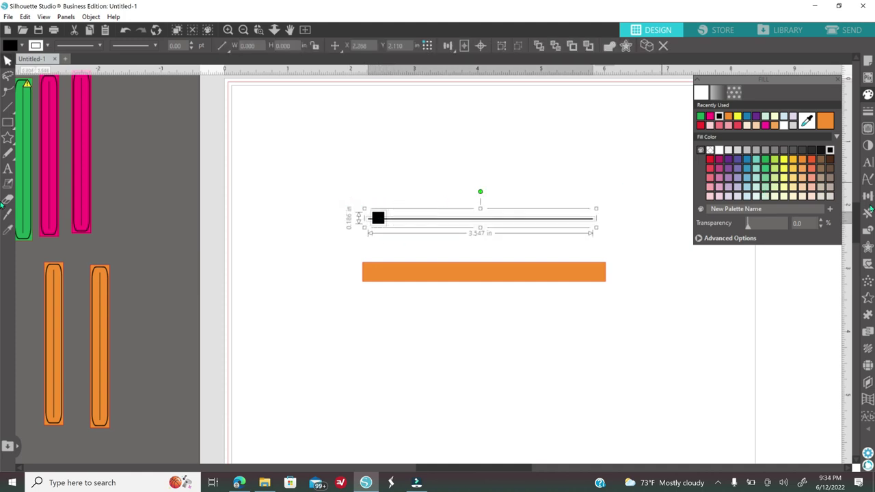
left_click(868, 196)
left_click(797, 158)
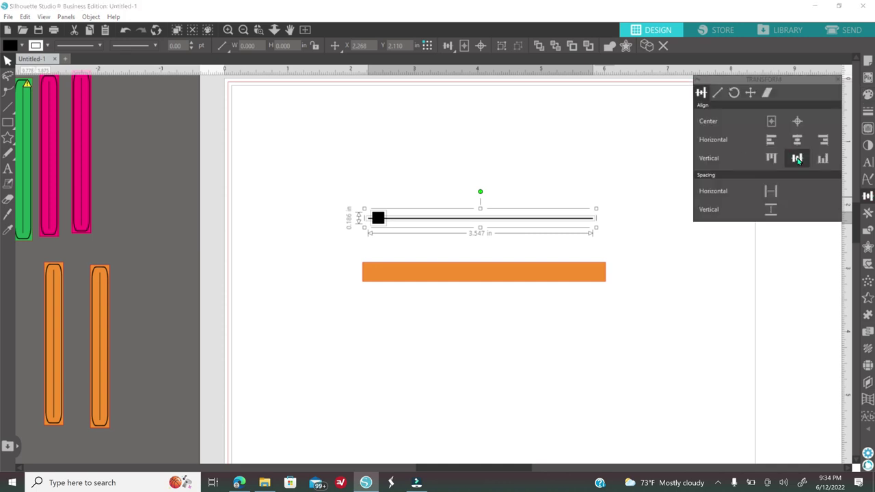
left_click(441, 204)
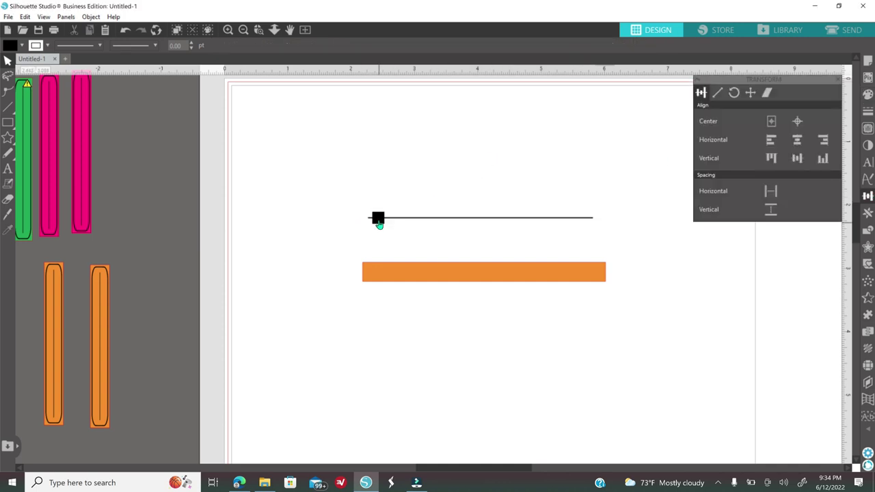
- Add a 0.015 in internal offset with sharp corners inside the black square and fill the inset with magenta
left_click(379, 220)
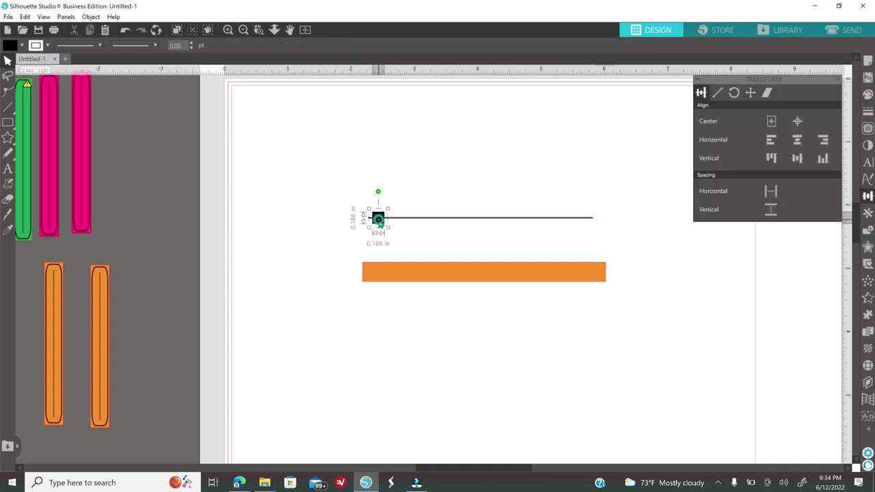
left_click(867, 247)
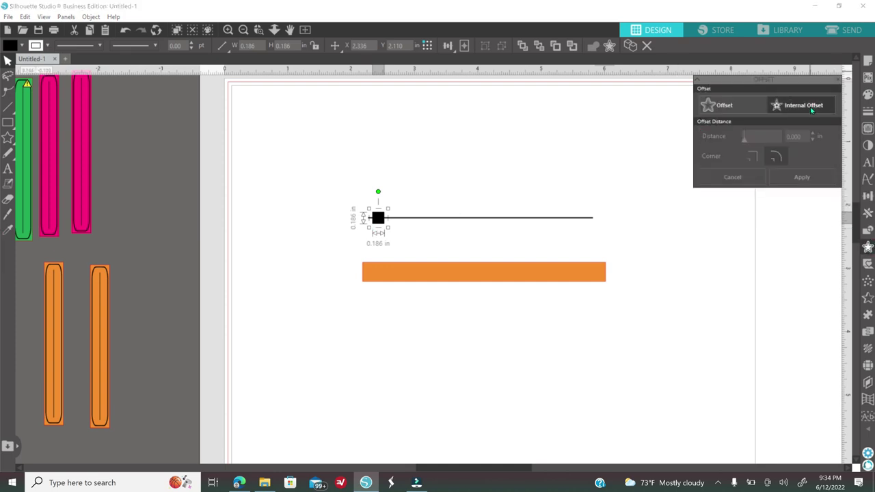
left_click(811, 108)
left_click_drag(745, 136, 743, 136)
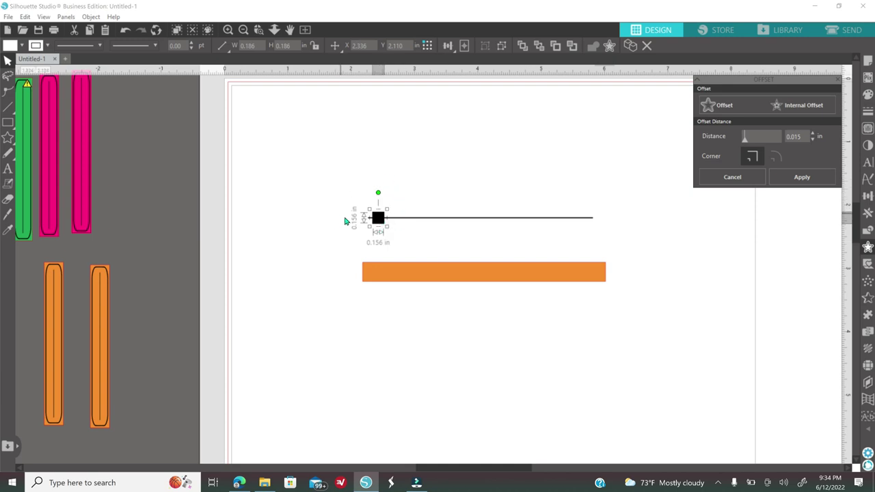
left_click(867, 95)
left_click(709, 117)
- Duplicate the black square with its magenta inset and place the copy over the right end of the thin bar
left_click(369, 191)
left_click_drag(369, 186, 362, 250)
left_click(362, 250)
left_click_drag(377, 183, 377, 233)
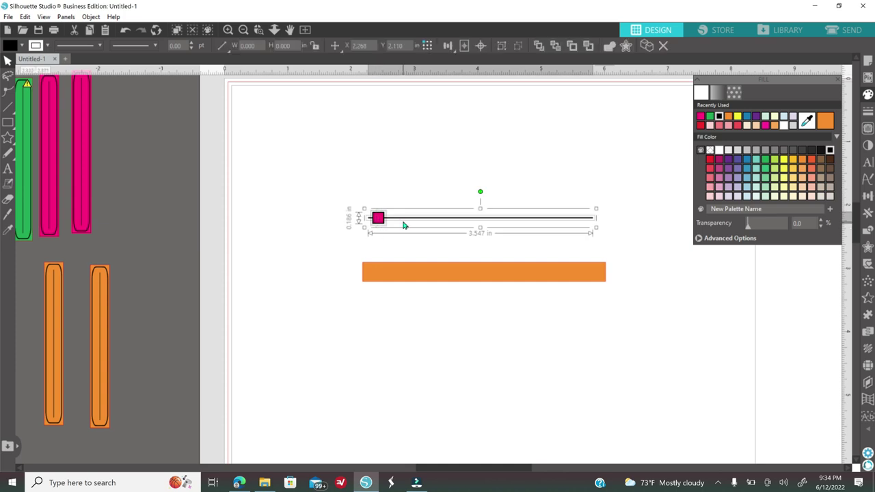
left_click(378, 217)
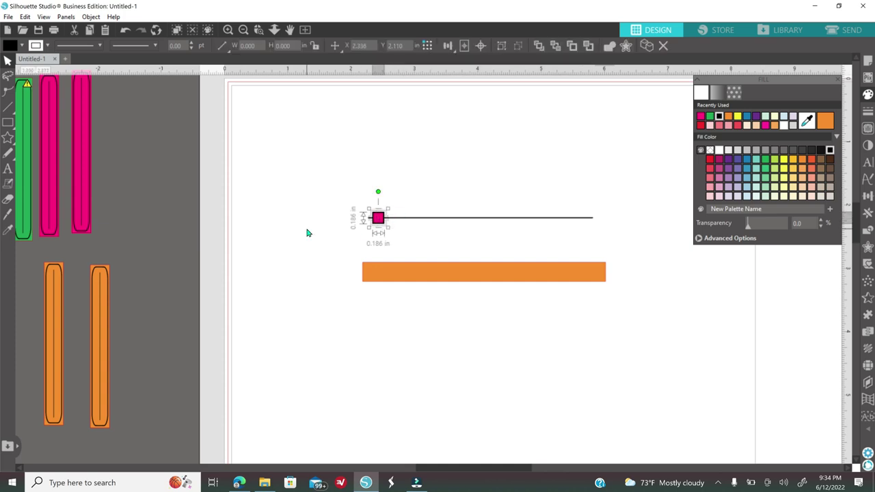
right_click(307, 199)
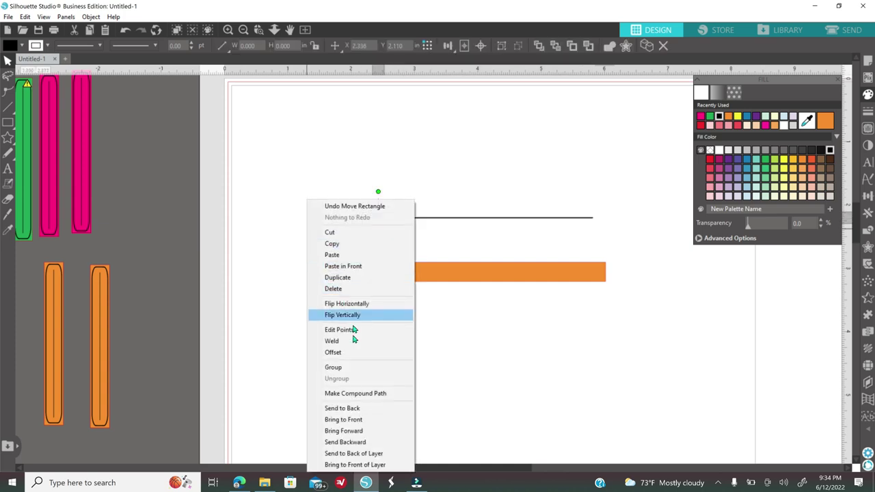
left_click(355, 278)
left_click_drag(387, 221, 585, 223)
- Shift the left square and its magenta inset slightly inward along the bar, keeping them level with it
left_click(378, 223)
left_click(387, 222, "shift")
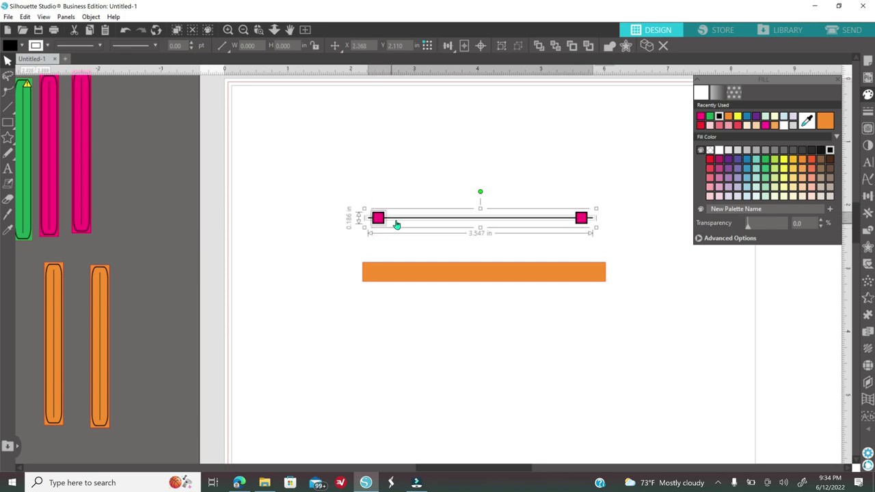
left_click(382, 224)
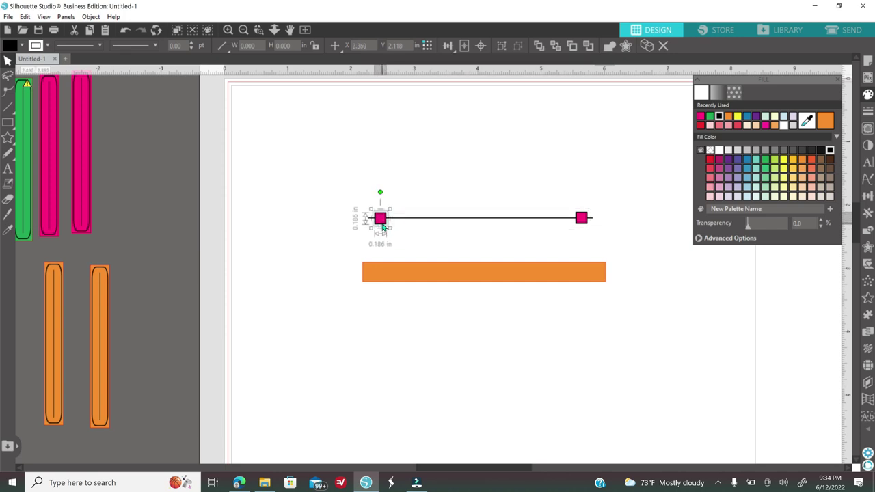
key("Up")
left_click(473, 250)
- Apply Subtract All to the bar, squares and insets, and delete both magenta insets to leave hollow square frames
left_click_drag(303, 184, 622, 237)
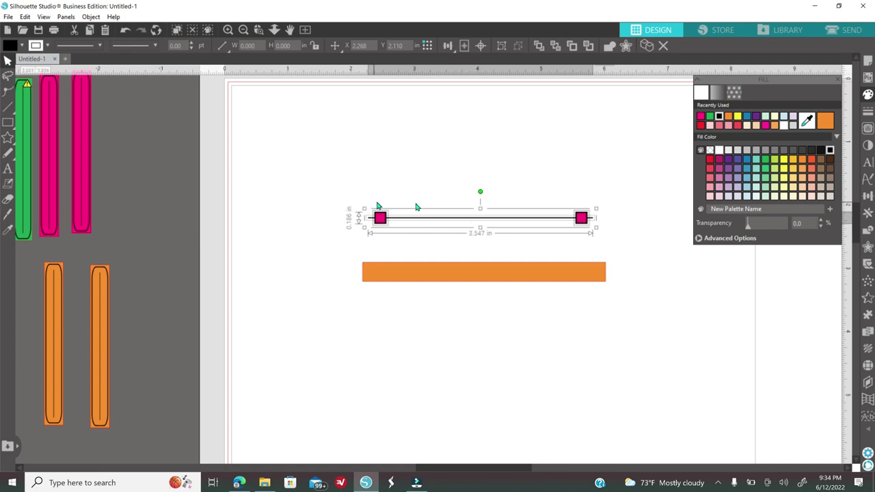
left_click(867, 231)
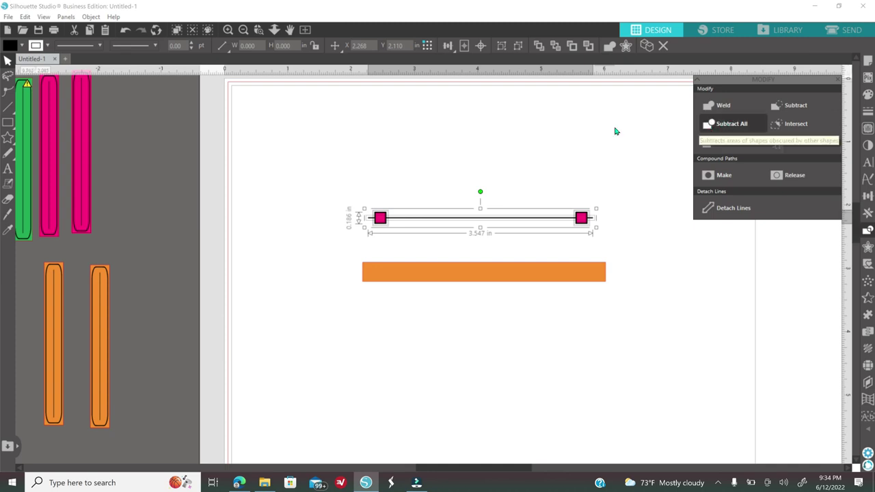
left_click(494, 162)
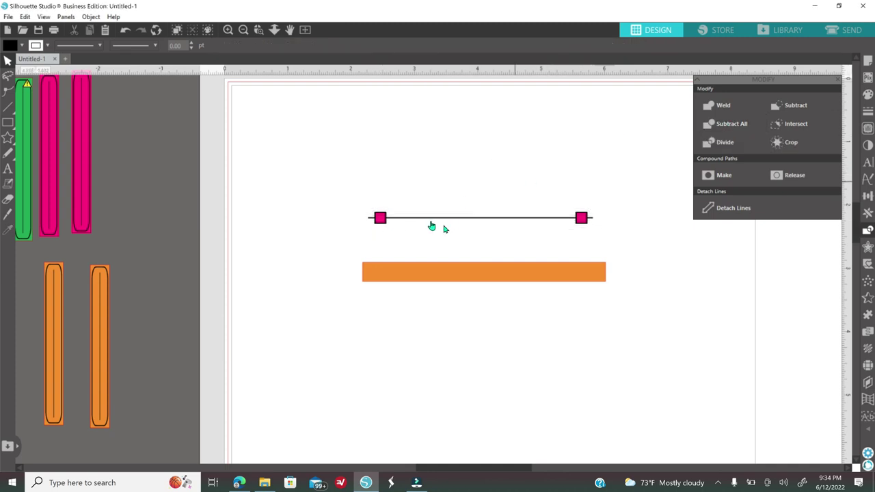
left_click(380, 220)
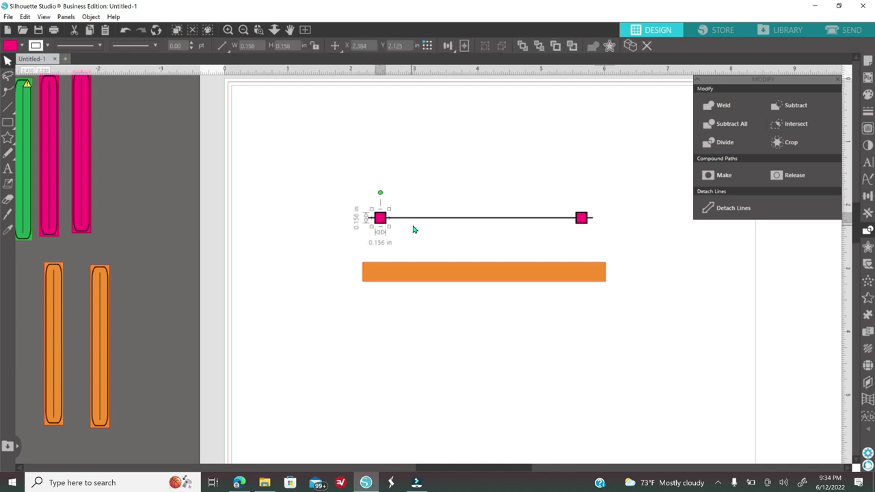
left_click(581, 220)
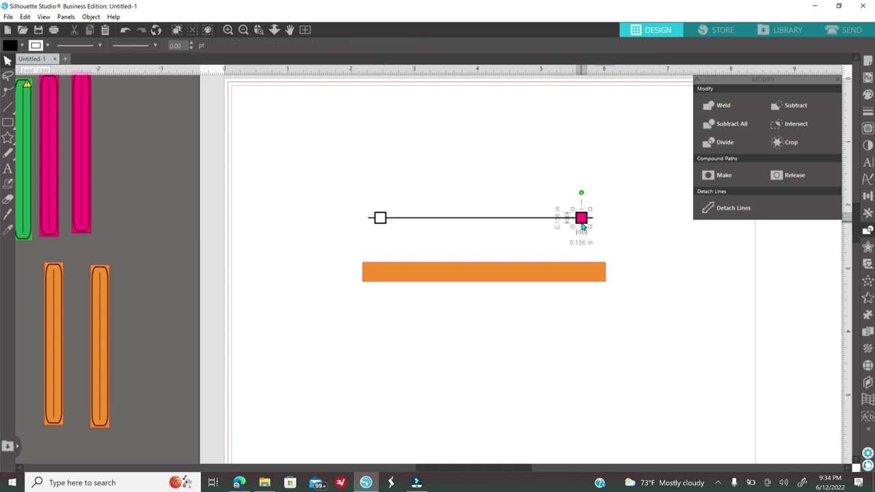
- Group the thin bar with its two hollow squares and move the group onto the orange strip
left_click(519, 239)
left_click_drag(331, 194, 629, 237)
right_click(636, 241)
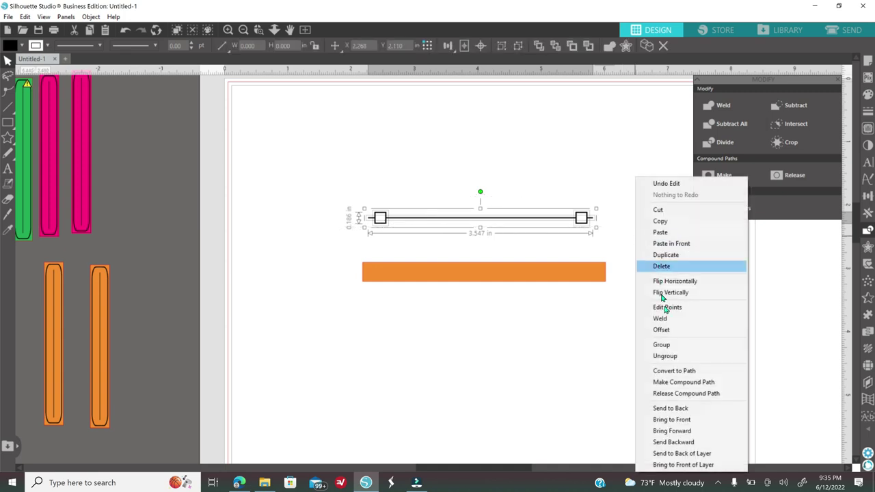
left_click(668, 345)
left_click_drag(543, 221, 544, 273)
- Center the black bar design on the orange strip both horizontally and vertically
left_click_drag(360, 196, 582, 316)
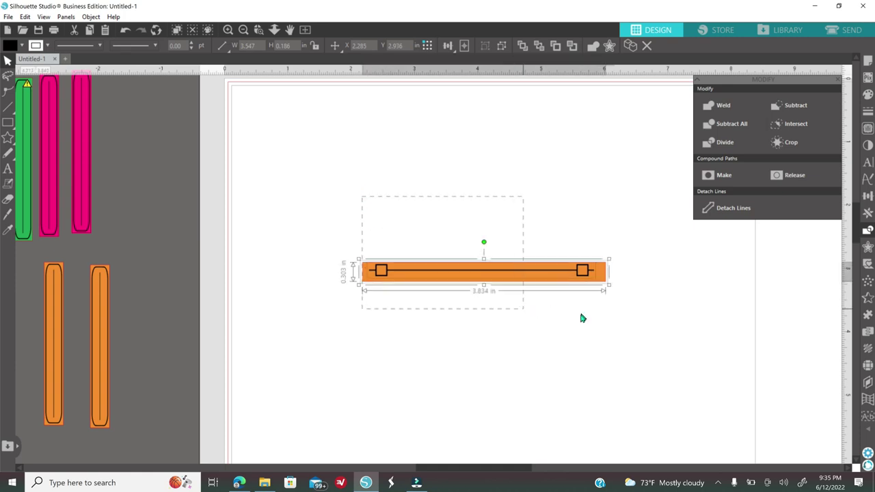
left_click(868, 196)
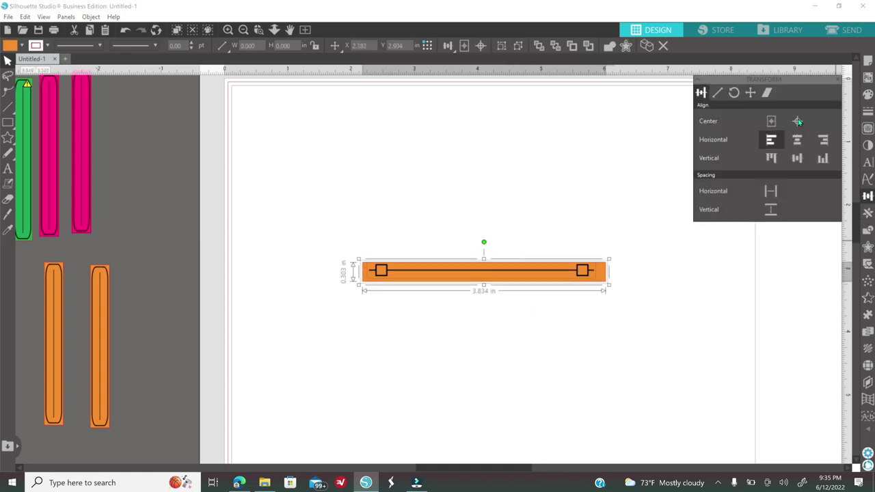
left_click(797, 121)
right_click(575, 335)
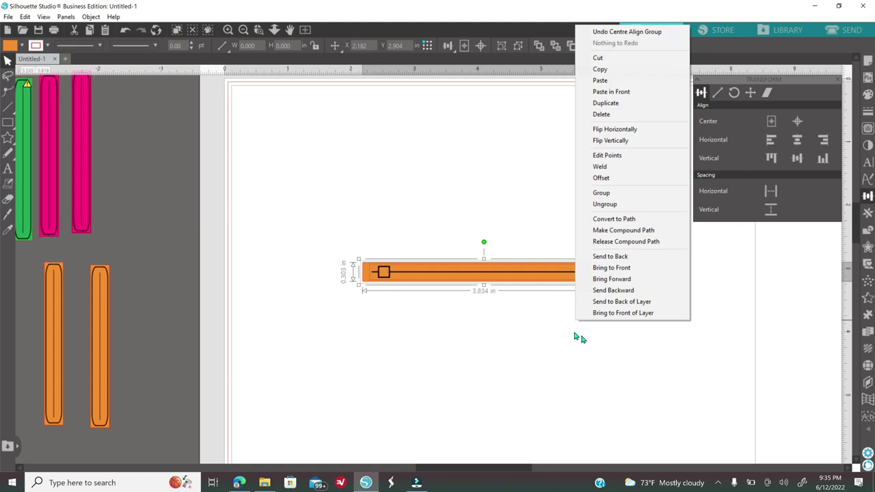
- Move the decorated strip off the page beside the vertical orange strips and bring the plain horizontal orange strip onto the page
left_click(243, 30)
left_click(244, 31)
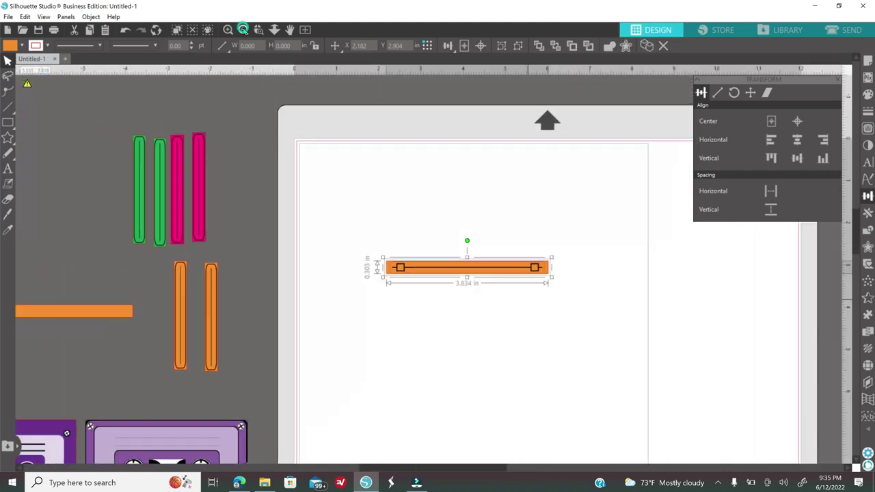
left_click(243, 30)
left_click_drag(470, 275, 511, 252)
left_click(198, 309)
left_click(476, 269)
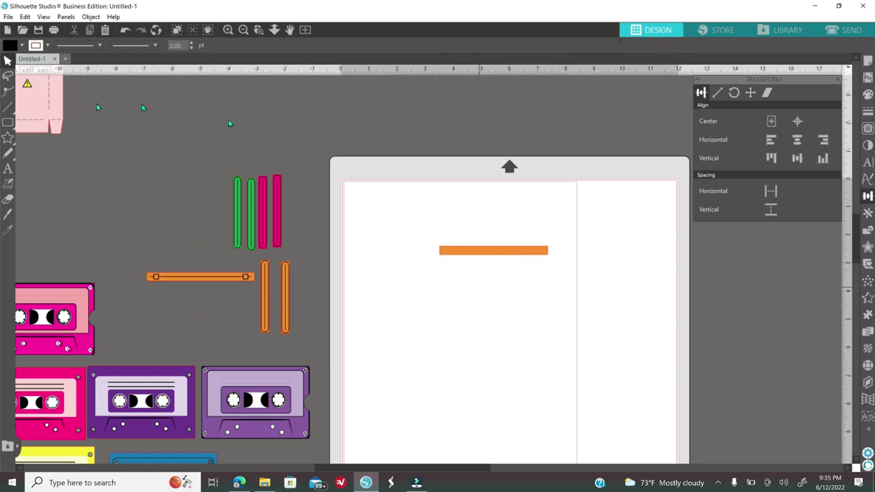
- Draw a black rounded rectangle about 3.458 × 0.186 in above the plain orange strip
left_click(228, 30)
left_click(228, 30)
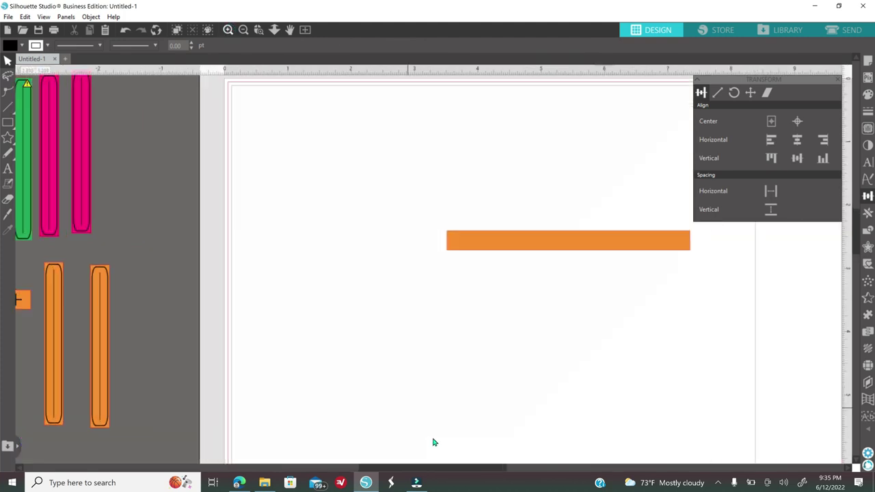
left_click_drag(419, 469, 458, 470)
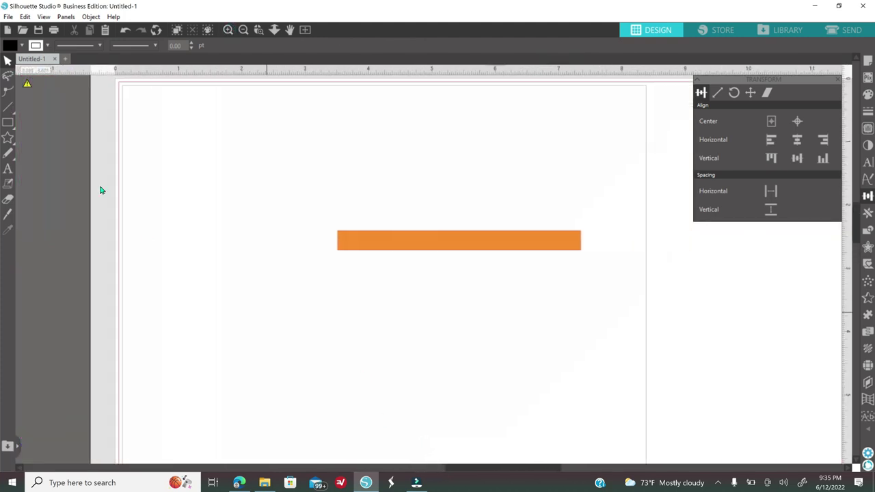
left_click(7, 121)
left_click(37, 122)
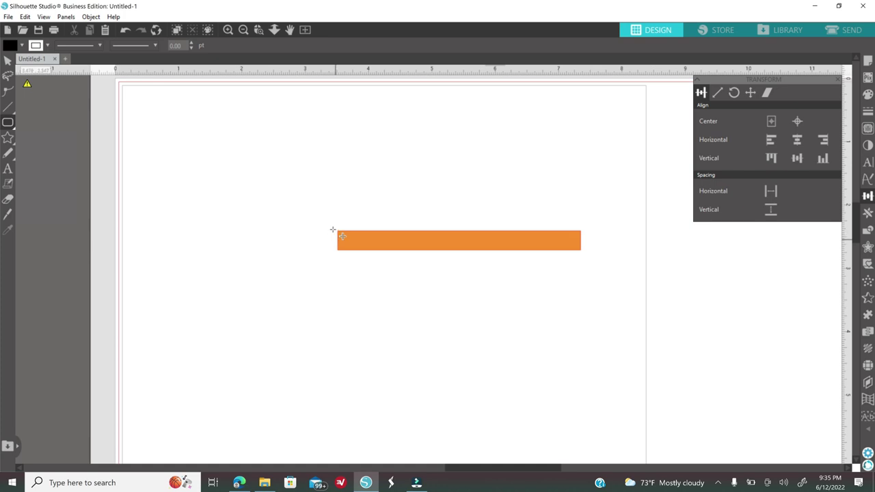
left_click_drag(346, 188, 570, 204)
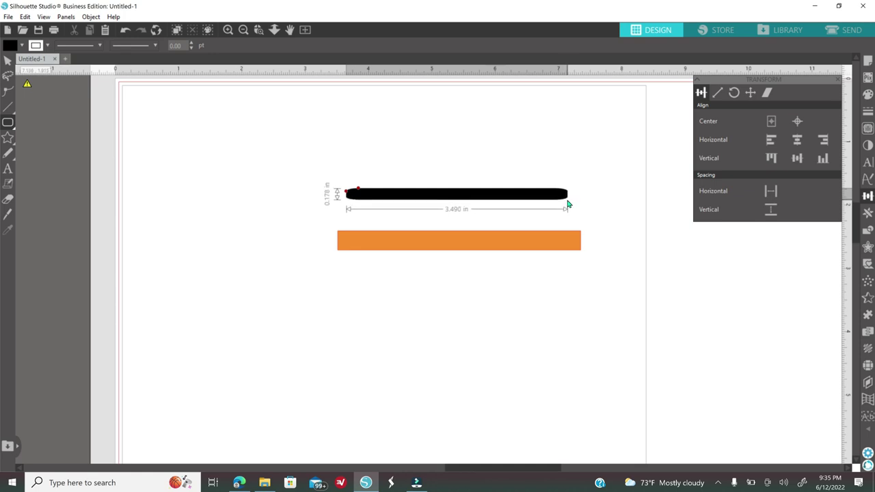
left_click_drag(565, 204, 565, 204)
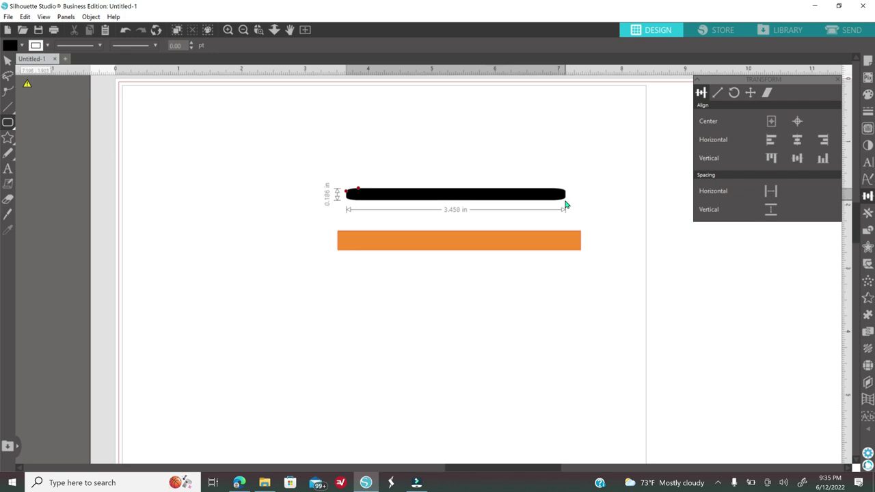
left_click_drag(564, 204, 565, 204)
- Increase the rounded bar's height to about 0.243 in and position it higher above the orange strip
mouse_move(540, 196)
left_mouse_down()
mouse_move(540, 244)
mouse_move(538, 209)
mouse_move(525, 191)
left_mouse_up()
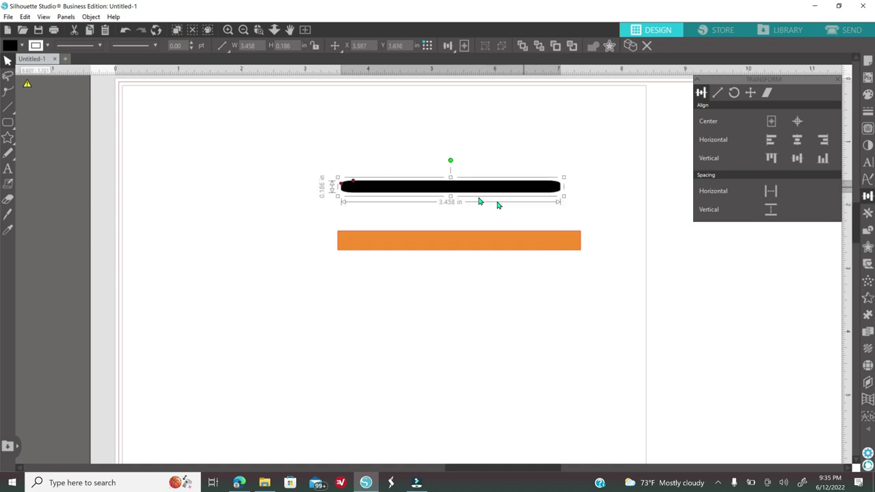
left_click_drag(463, 198, 482, 184)
left_click(441, 210)
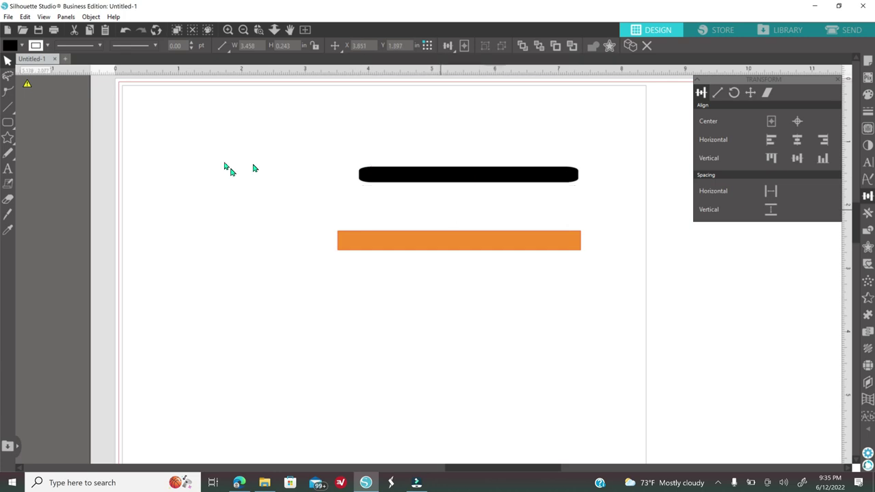
- Draw a small black rounded rectangle about 0.462 × 0.162 in overlapping the right end of the rounded bar
mouse_move(8, 122)
left_click(39, 122)
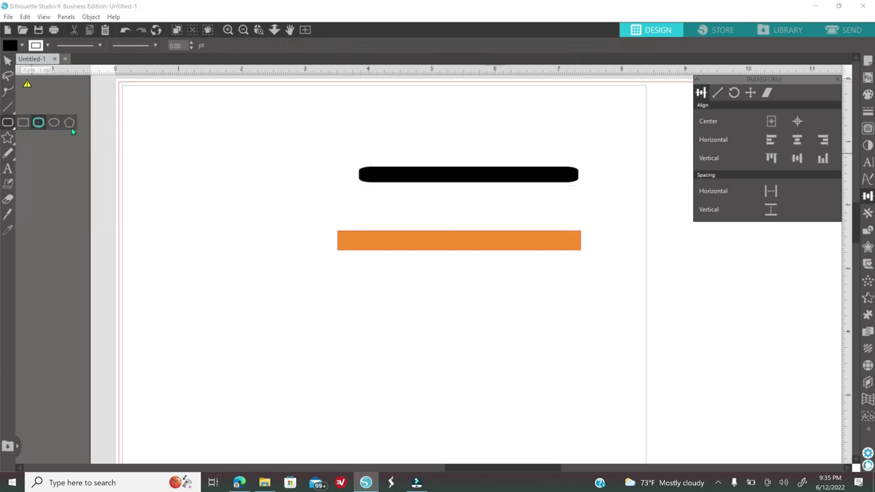
mouse_move(571, 171)
left_mouse_down()
mouse_move(580, 183)
mouse_move(601, 185)
mouse_move(585, 177)
left_mouse_up()
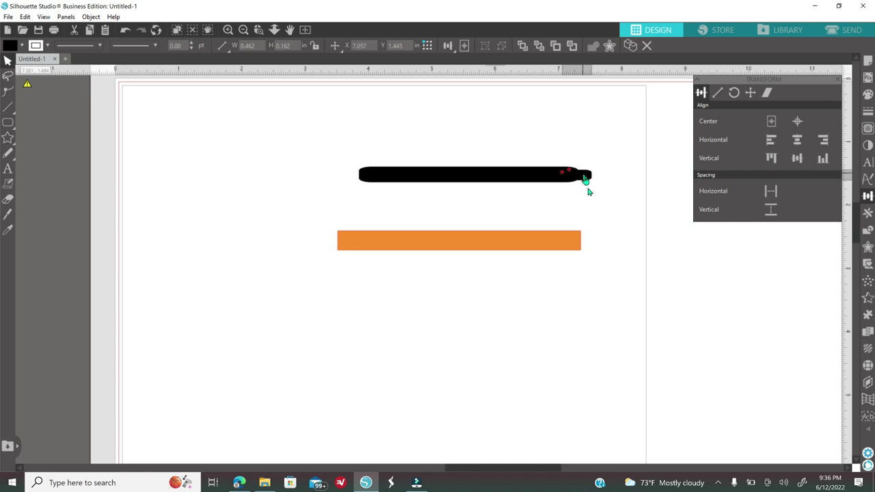
- Duplicate the small rounded rectangle and place the copy over the left end of the rounded bar
left_click(581, 193)
right_click(582, 176)
left_click(648, 254)
left_click_drag(596, 181, 371, 182)
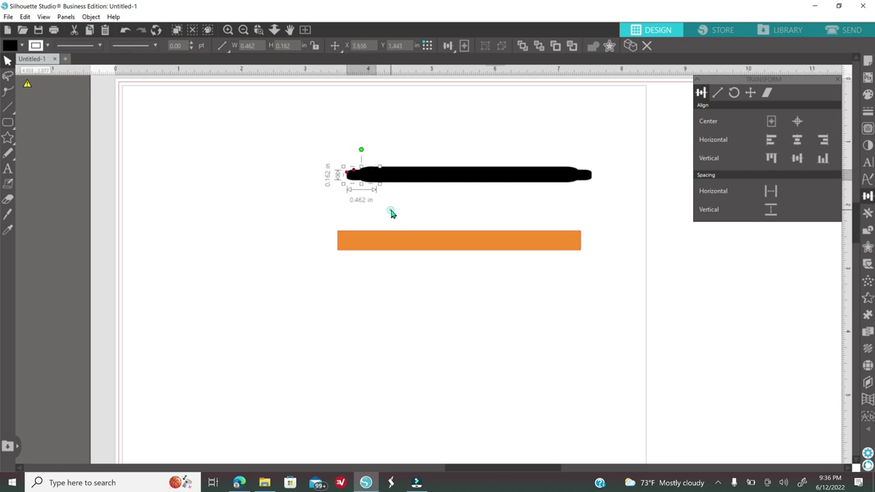
- Duplicate the left end piece, fill the copy with magenta, and shrink it to about 0.092 × 0.032 in at the bar's left tip
right_click(351, 203)
left_click(393, 282)
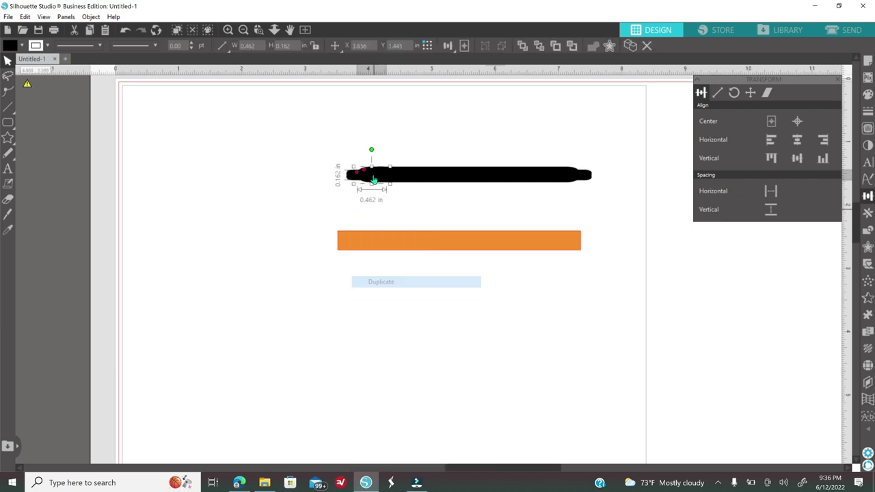
left_click_drag(356, 188, 302, 203)
left_click(867, 94)
left_click(765, 116)
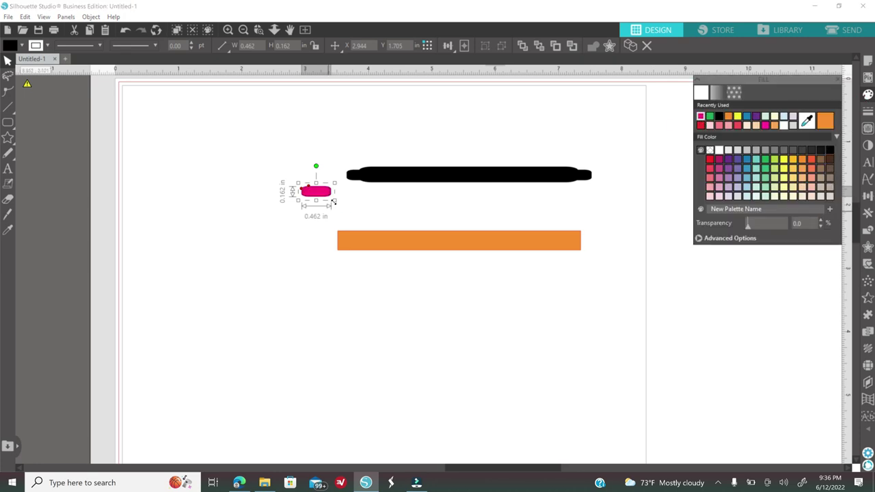
left_click_drag(333, 201, 347, 175)
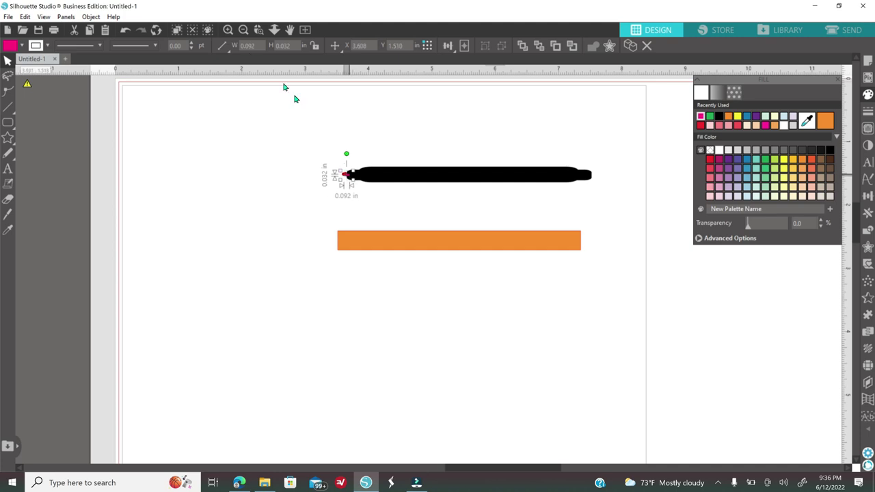
- Duplicate the small magenta rectangle at the bar's left tip and place the copy at the right tip
left_click(228, 30)
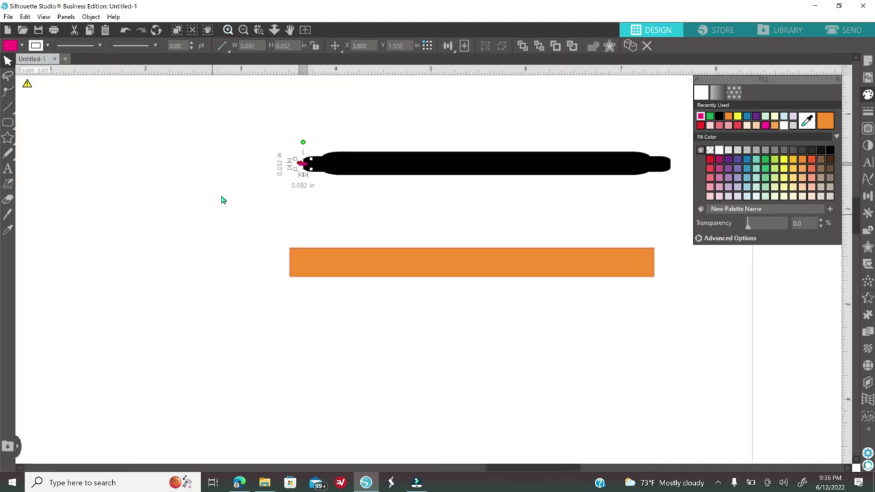
left_click(220, 197)
left_click(302, 168)
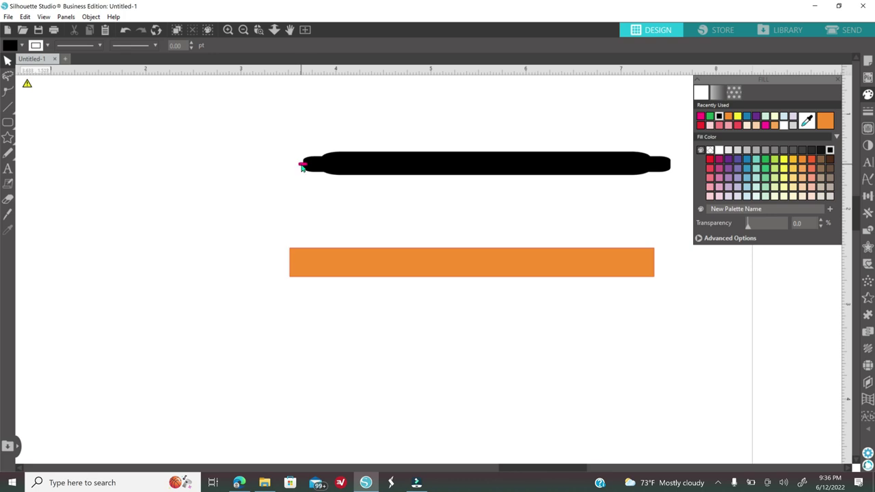
left_click(302, 168)
right_click(283, 211)
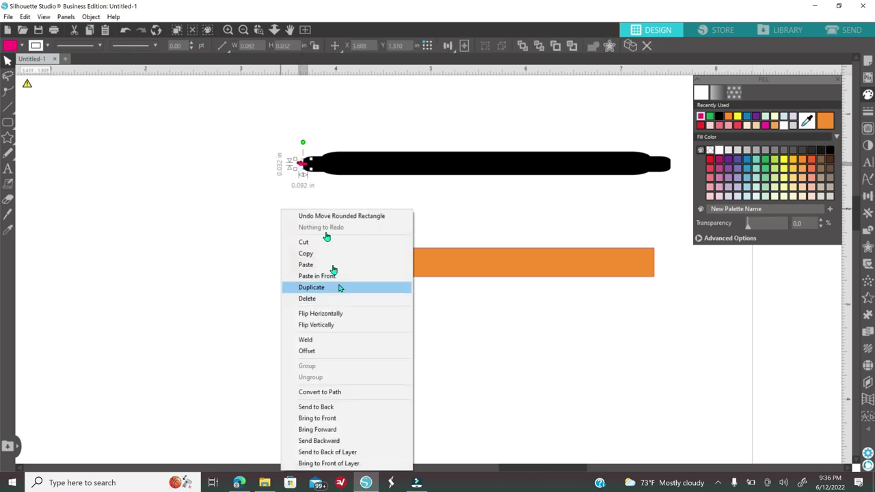
left_click(340, 287)
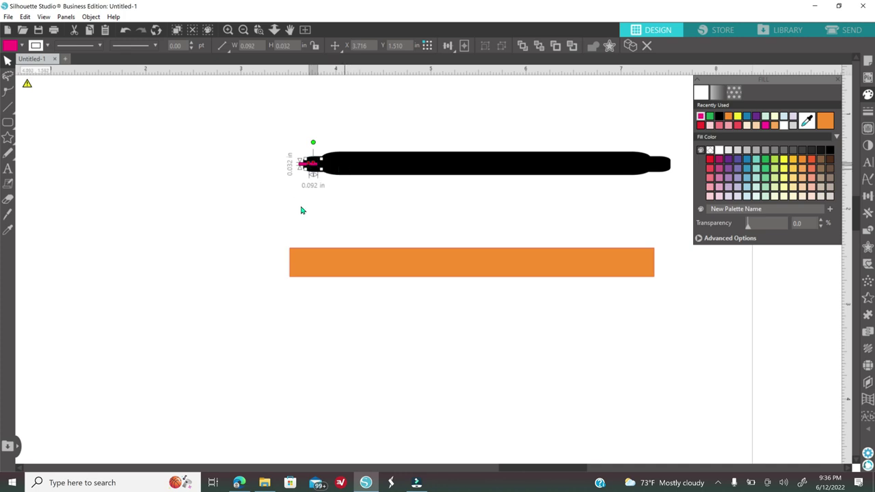
left_click(236, 198)
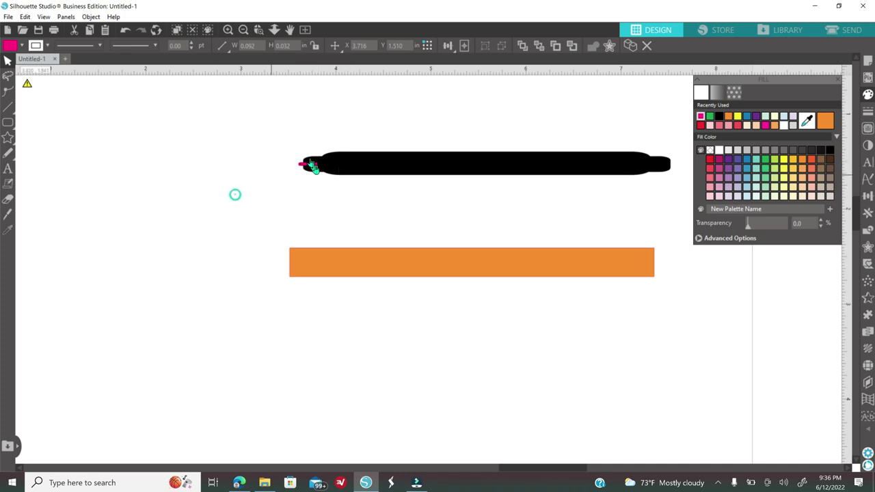
left_click(316, 167)
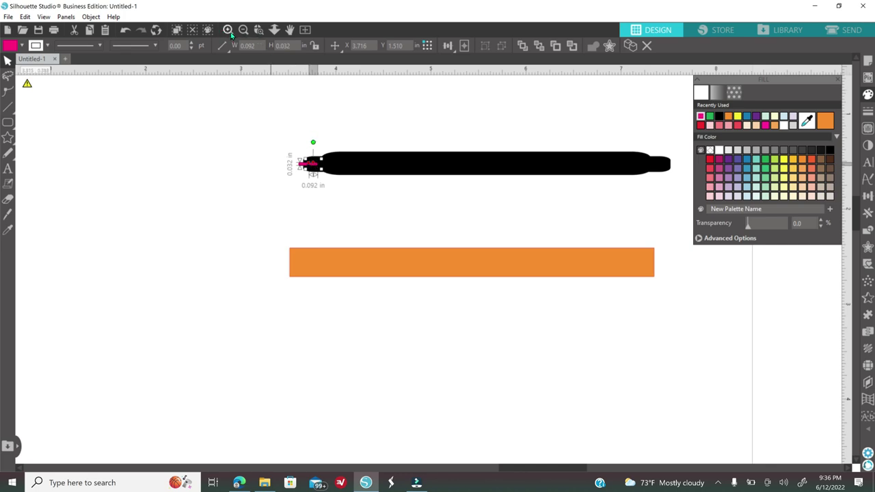
left_click_drag(260, 120, 711, 175)
left_click_drag(552, 470, 602, 468)
left_click_drag(309, 174, 425, 120)
left_click_drag(425, 120, 424, 120)
left_click(373, 186)
left_click(244, 29)
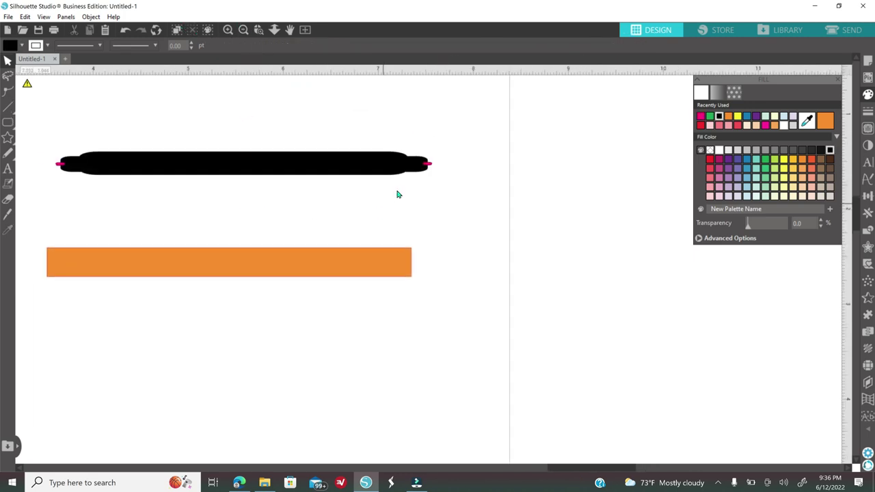
- Fill the bar's right end piece with lime green and the left end piece with purple
left_click(414, 168)
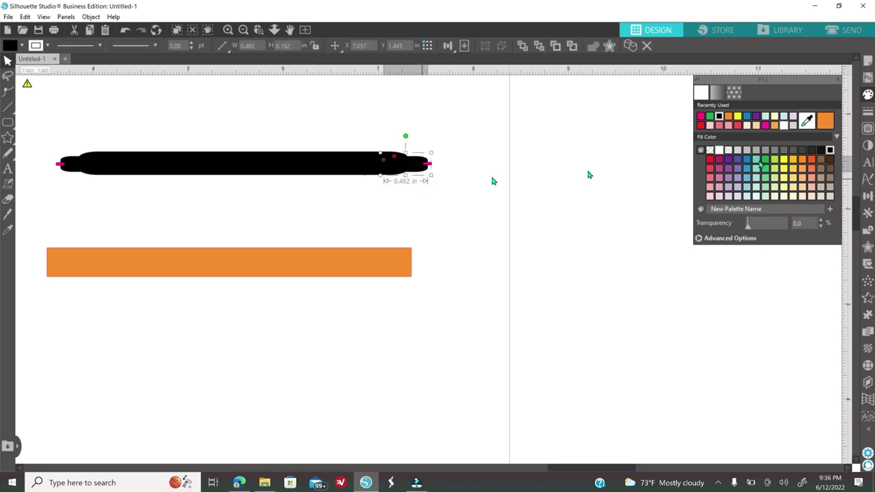
left_click(775, 163)
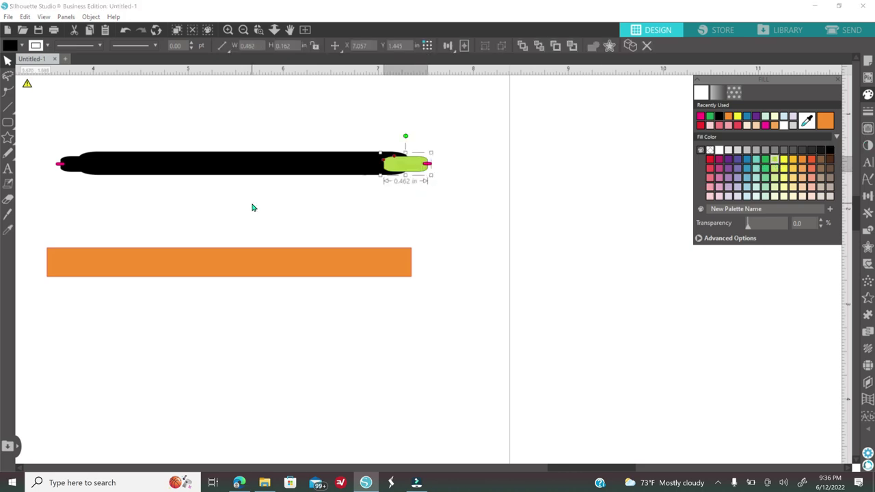
left_click(71, 168)
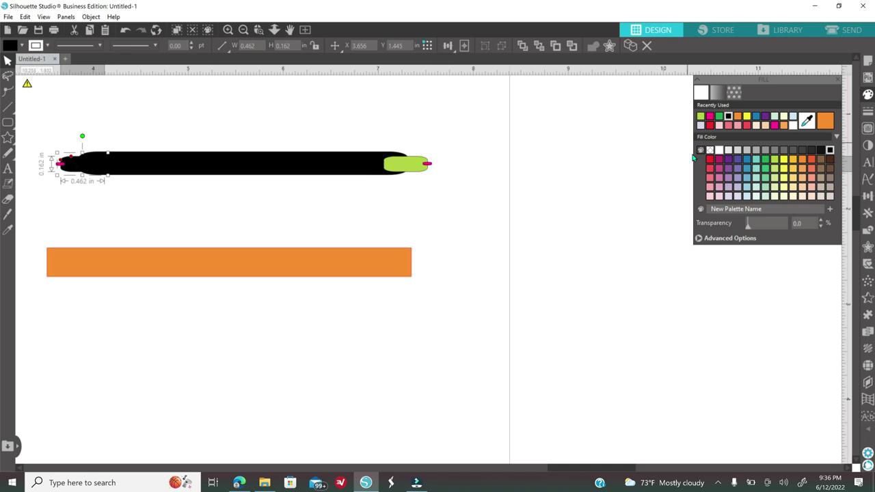
left_click(727, 159)
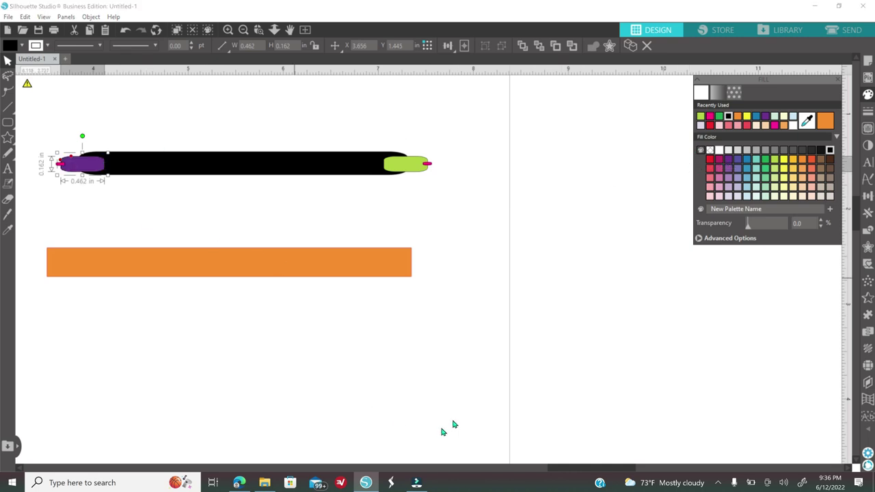
left_click(279, 226)
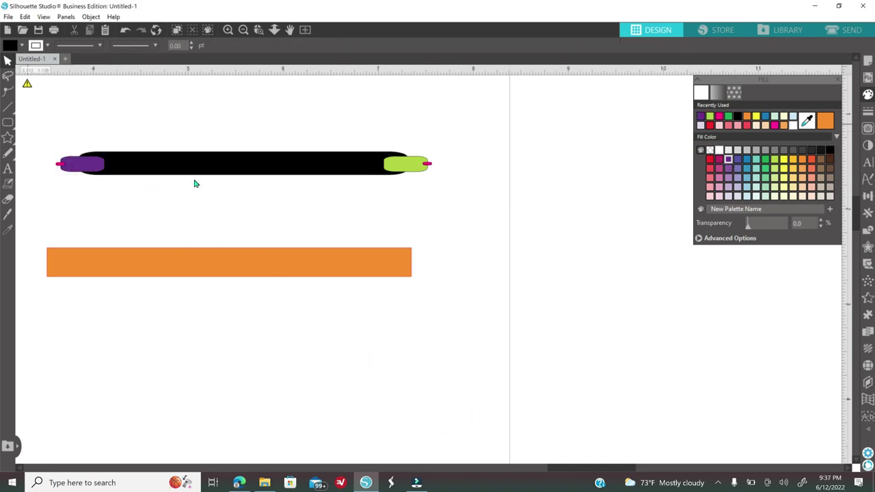
- Weld the long bar, both end pieces and both magenta tips into one shape and shift it slightly right
left_click_drag(39, 128, 462, 202)
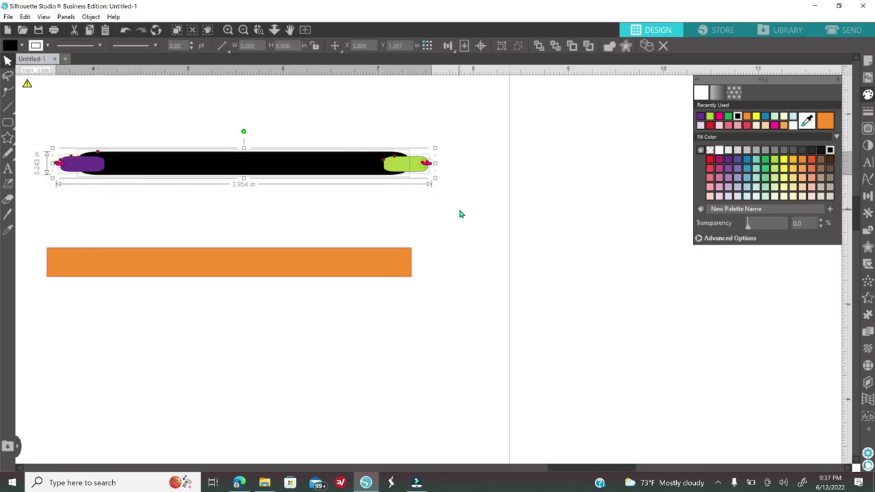
right_click(459, 199)
left_click(506, 334)
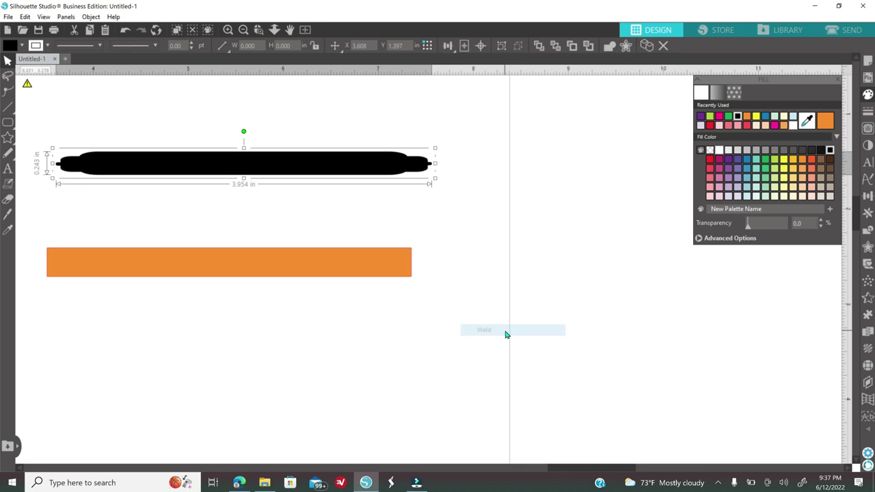
left_click_drag(247, 166, 303, 177)
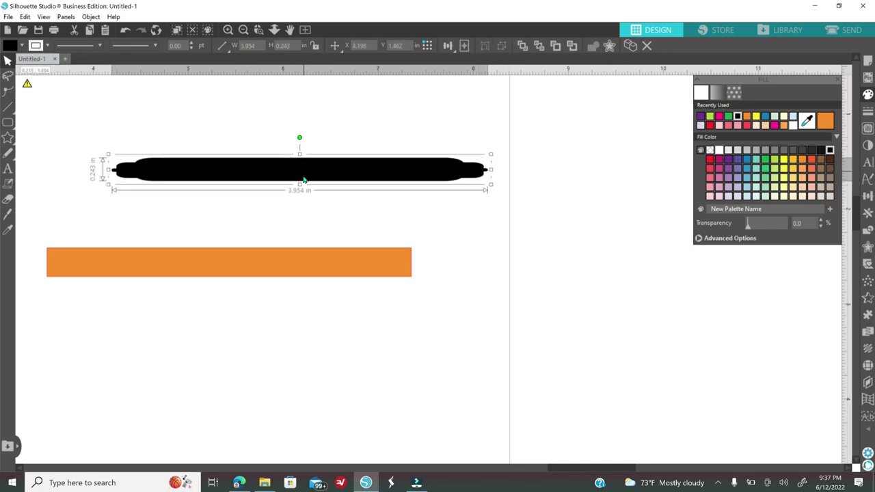
left_click(303, 206)
- Create an internal offset of the welded bar at a distance of 0.010 in with sharp corners
left_click(232, 169)
left_click(868, 247)
left_click(804, 109)
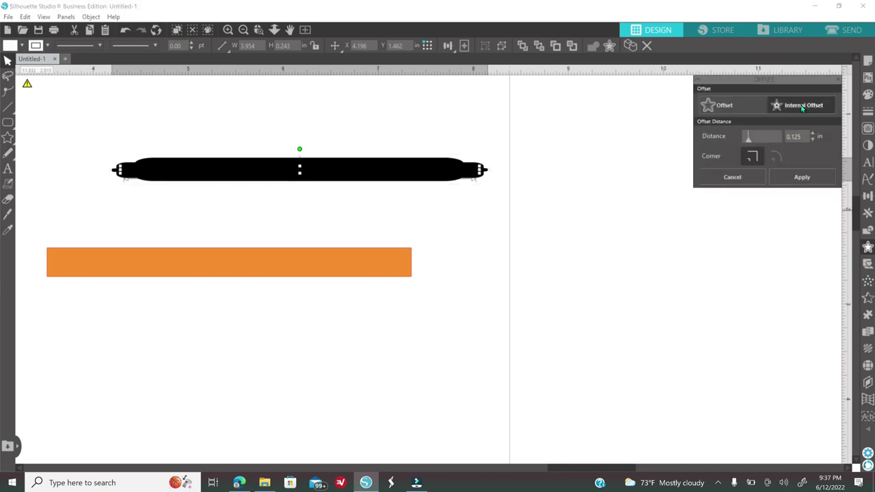
left_click_drag(747, 136, 745, 137)
left_click(813, 140)
left_click(814, 140)
left_click(814, 140)
left_click(813, 140)
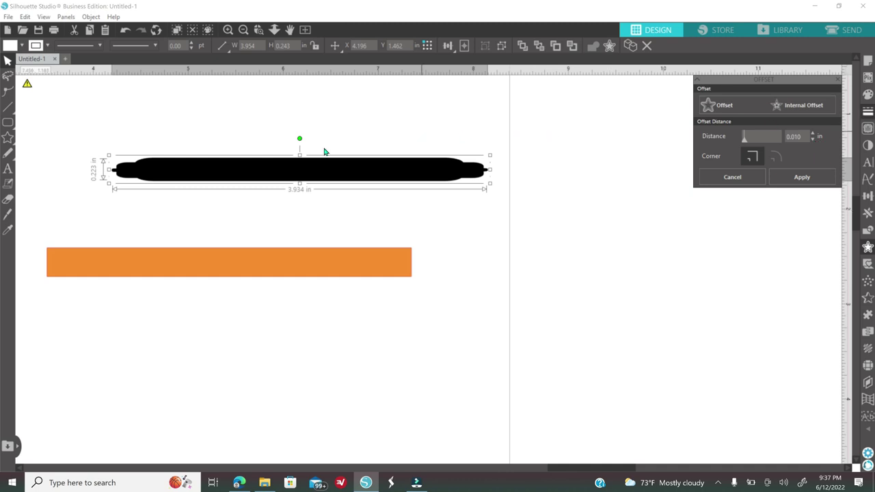
- Make a compound path from the welded bar and its internal offset to leave a thin black outline
right_click(307, 203)
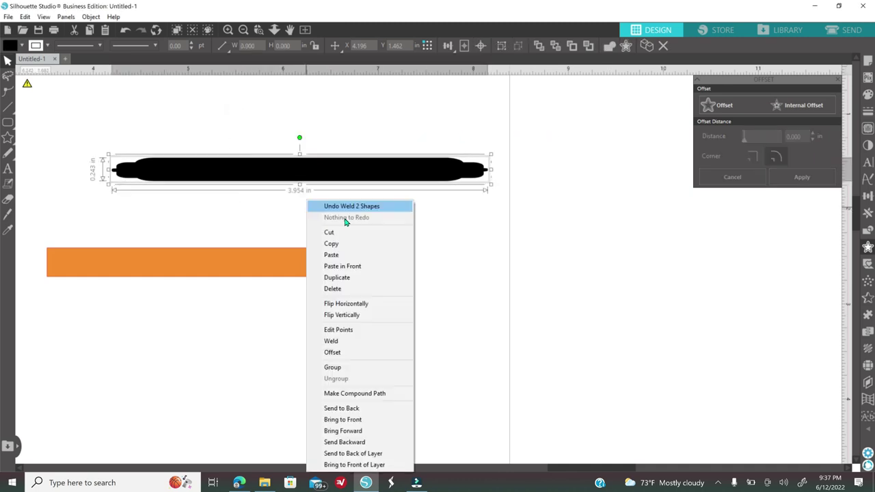
left_click(369, 393)
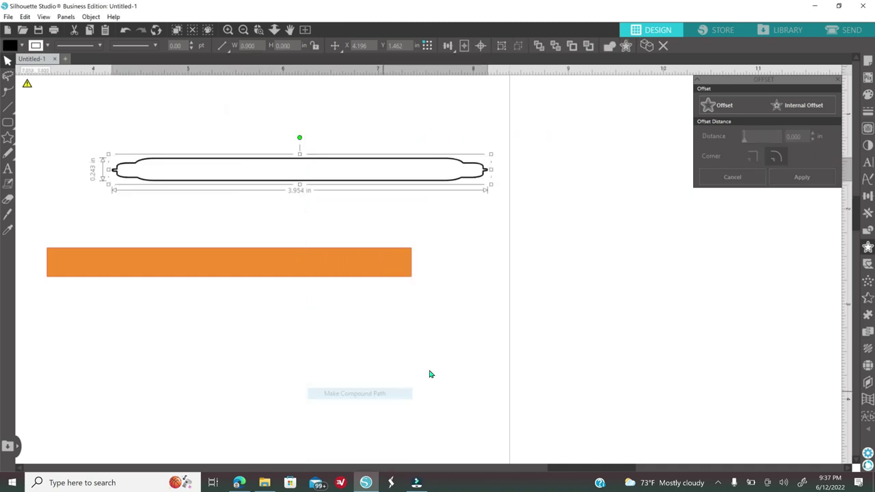
left_click(346, 193)
- Move the black outline onto the orange strip and shrink it to about 3.648 × 0.224 in
left_click(345, 176)
left_click(439, 190)
left_click_drag(438, 184, 375, 278)
left_click(417, 269)
left_click_drag(424, 245, 410, 257)
left_click_drag(351, 277, 361, 279)
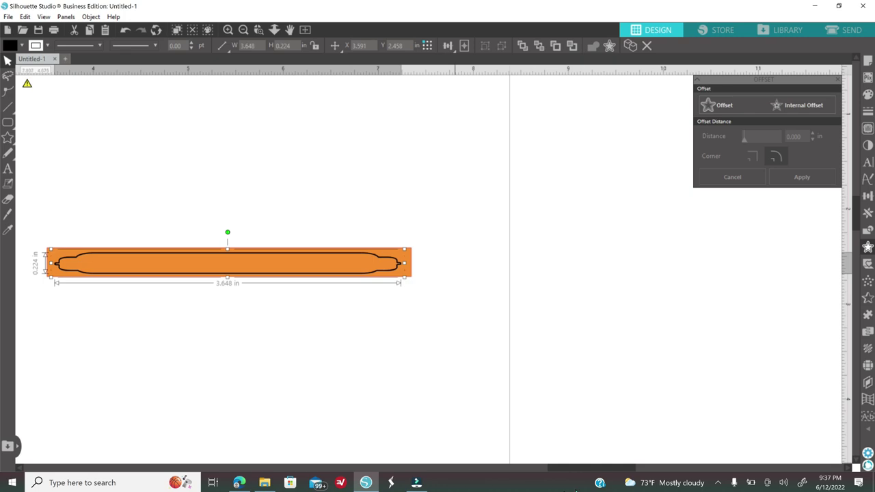
- Enlarge the outline slightly toward both ends of the orange strip and center-align the two shapes
left_click_drag(573, 472, 534, 469)
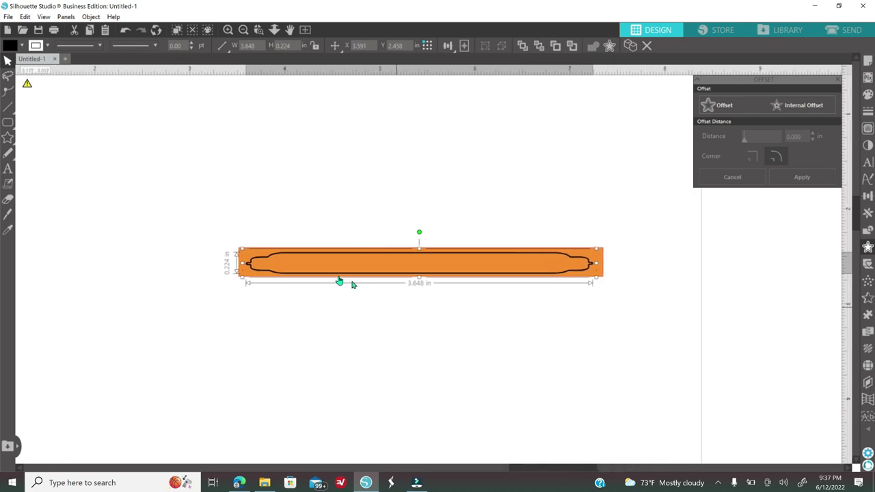
left_click_drag(242, 280, 236, 281)
left_click_drag(599, 278, 603, 279)
left_click_drag(287, 192, 462, 309)
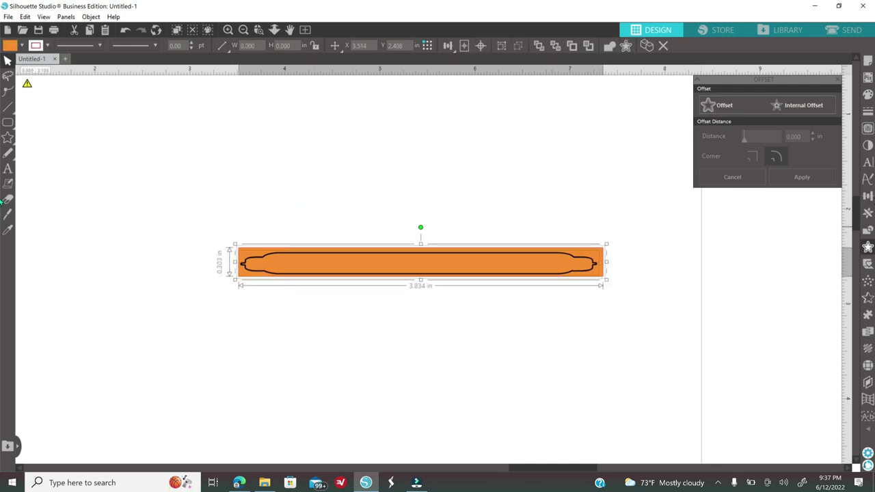
left_click(867, 195)
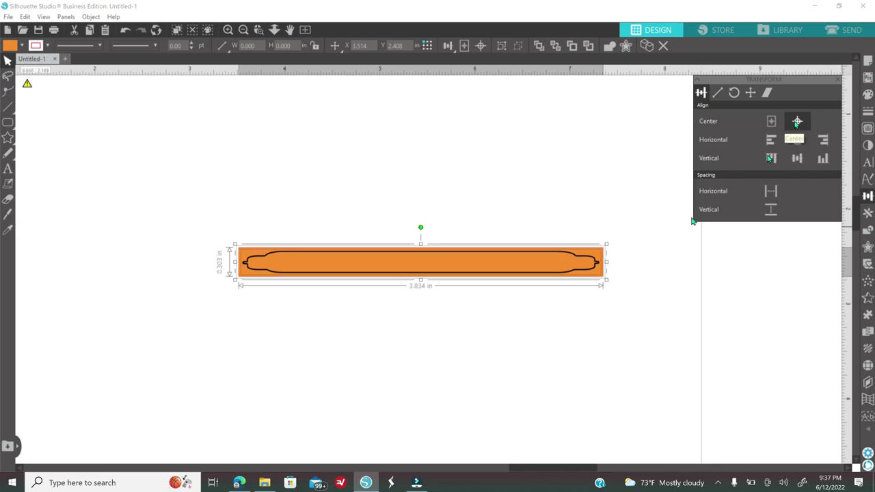
left_click(242, 303)
- Draw a black rectangle about 0.475 × 0.119 in inside the left part of the outline on the orange strip
left_click(8, 136)
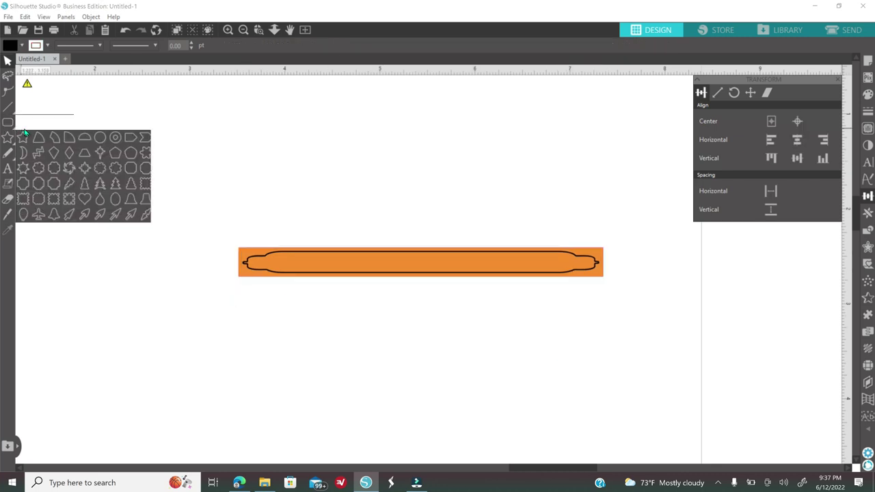
left_click(19, 122)
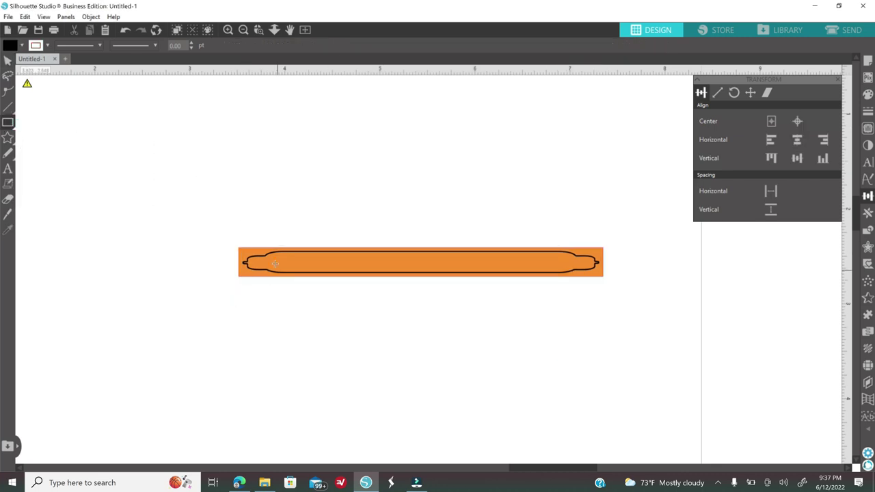
left_click_drag(274, 259, 322, 272)
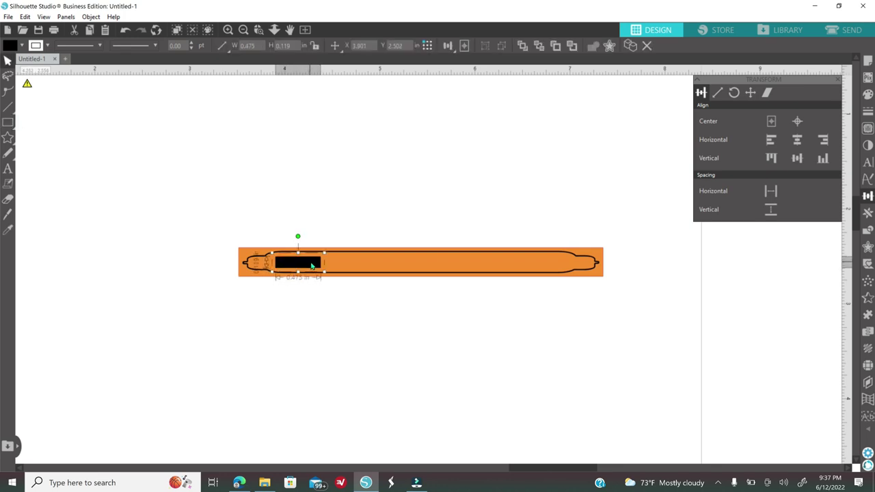
left_click(335, 195)
left_click_drag(303, 265, 309, 269)
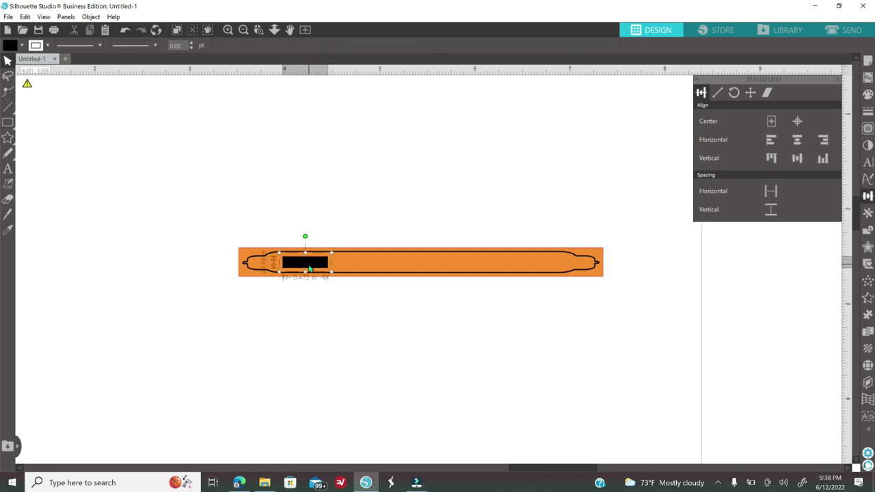
- Duplicate the black rectangle, shrink the copy to about 0.329 × 0.082 in, and place it to the right of the original
right_click(308, 268)
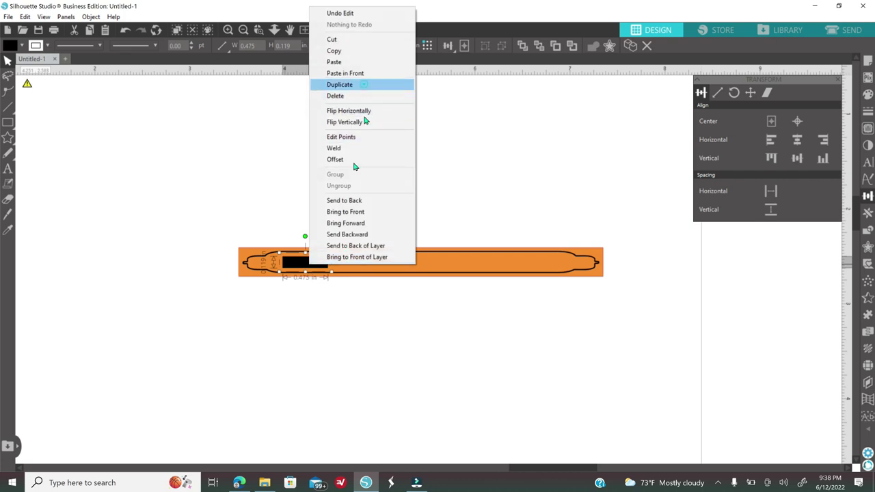
left_click(340, 84)
left_click_drag(312, 264, 377, 265)
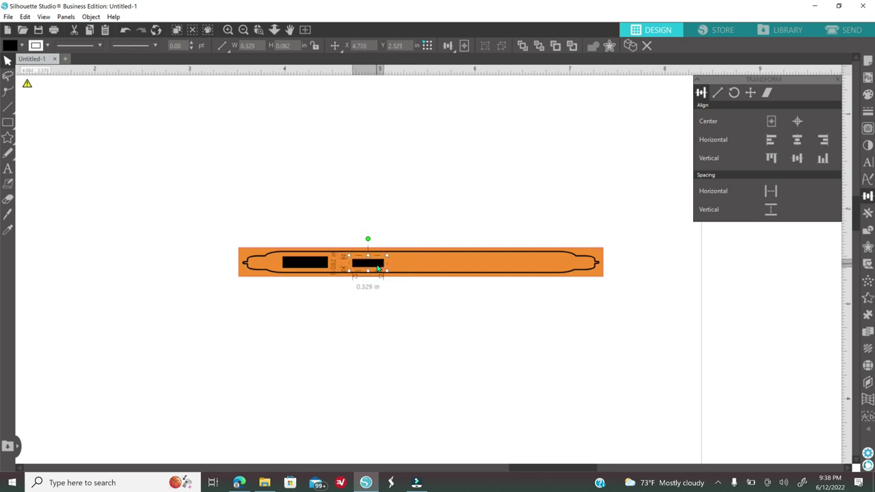
left_click(367, 167)
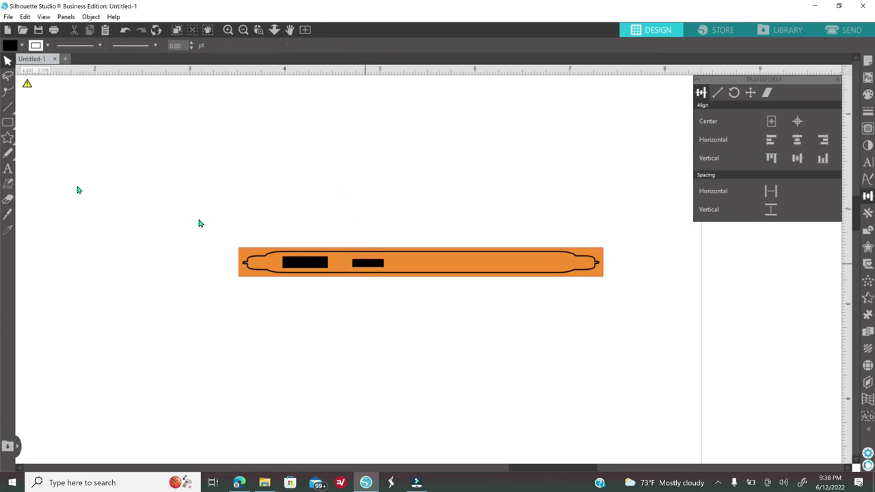
- Draw a rectangle about 0.351 × 0.059 in, fill it with gray, and place it over the larger black rectangle
left_click(23, 121)
mouse_move(297, 191)
left_mouse_down()
mouse_move(330, 198)
mouse_move(326, 214)
left_mouse_up()
left_click(868, 96)
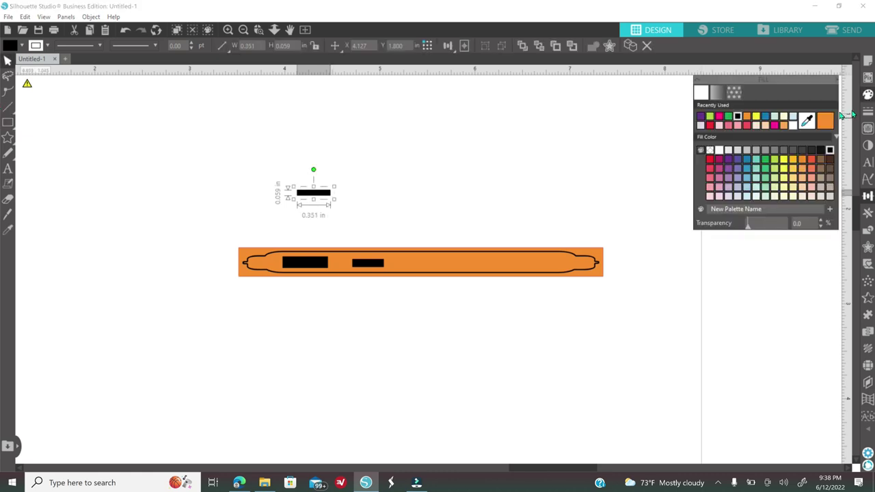
left_click(757, 151)
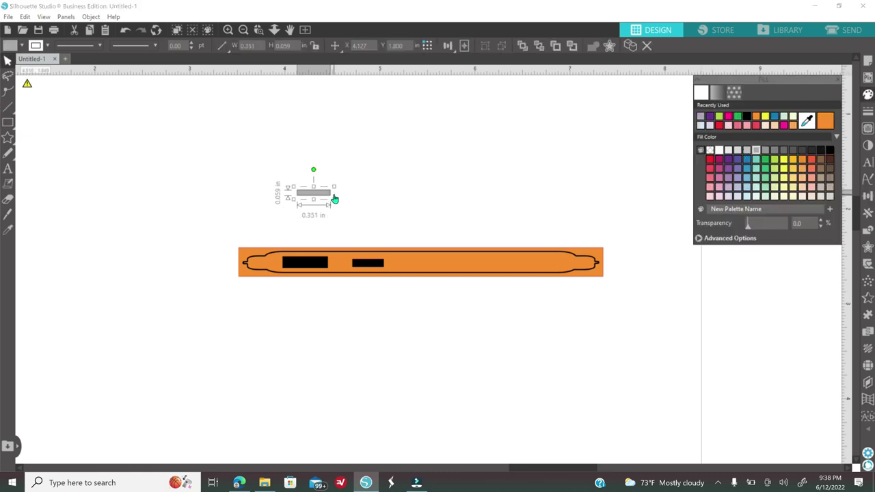
left_click_drag(328, 198, 320, 267)
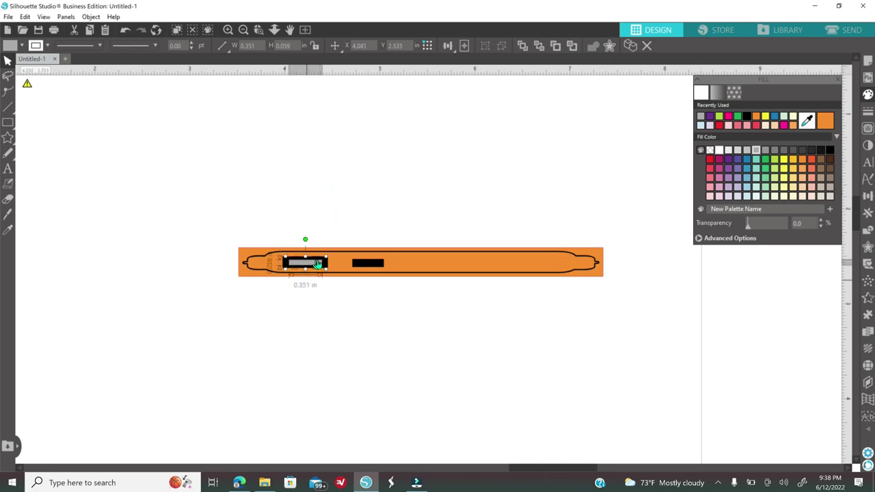
- Center the gray rectangle on the larger black one, and center a duplicate shrunk to about 0.256 × 0.043 in on the smaller black rectangle
left_click(327, 265)
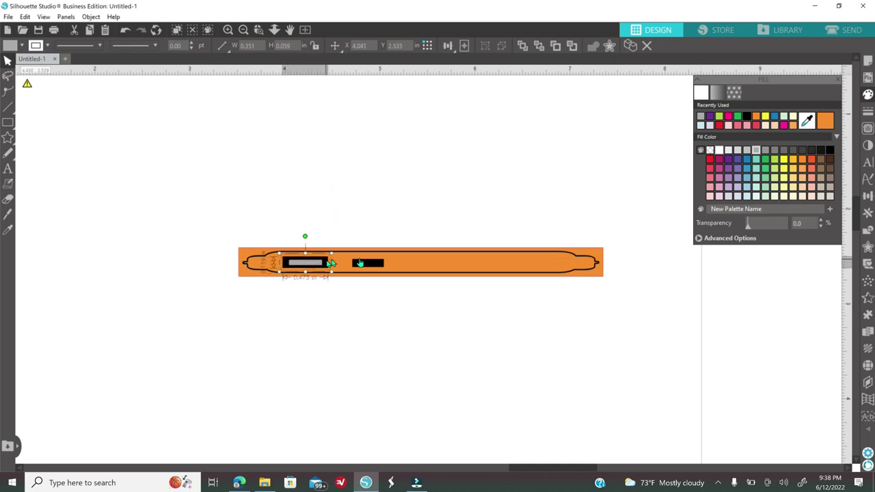
left_click(868, 196)
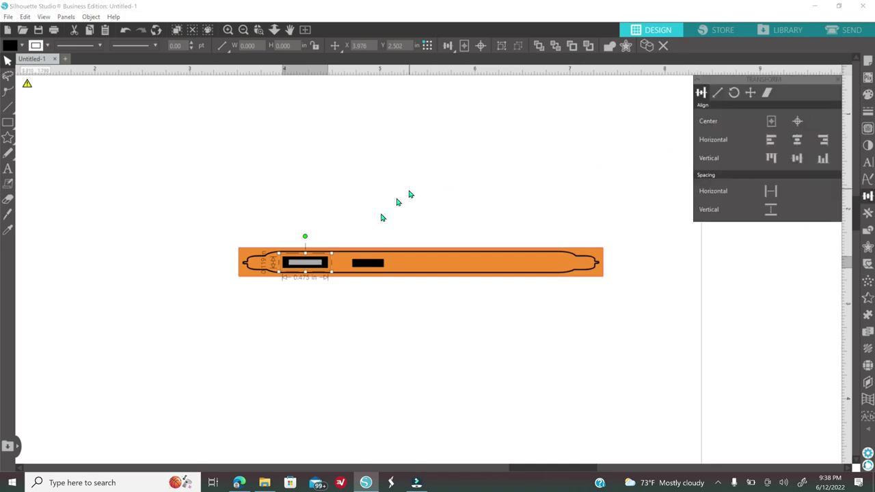
left_click(309, 264)
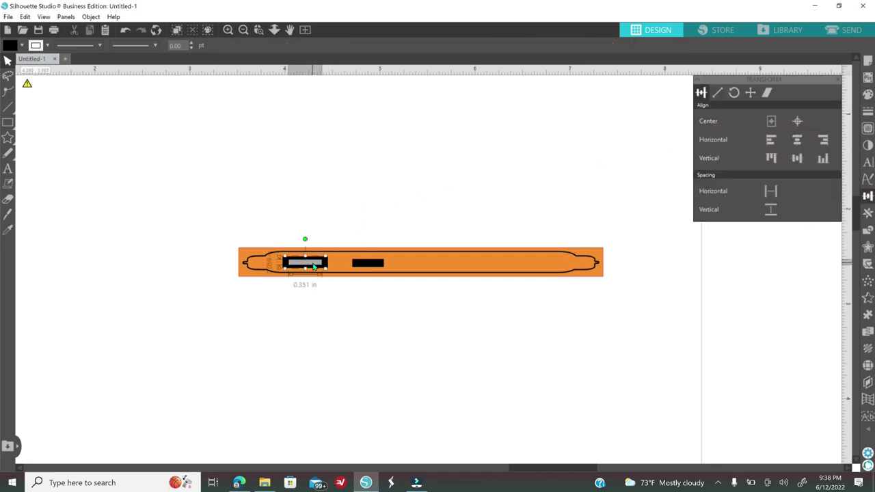
right_click(389, 207)
left_click(431, 281)
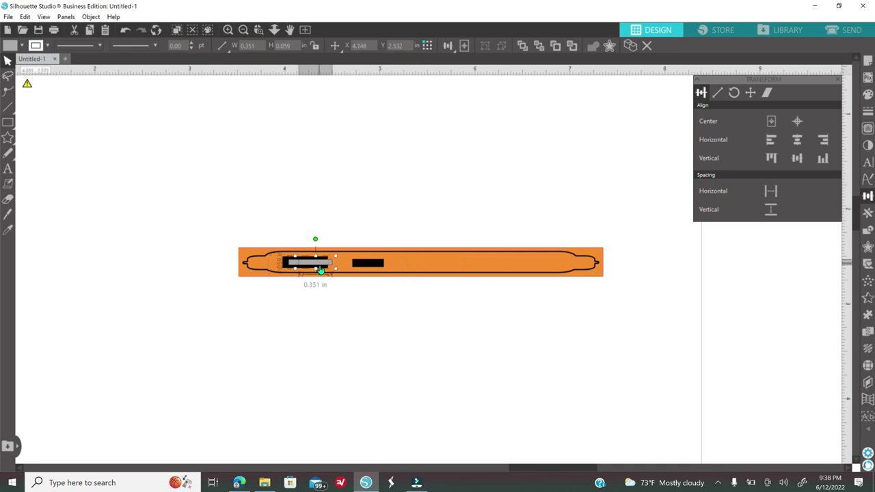
left_click_drag(323, 266, 386, 274)
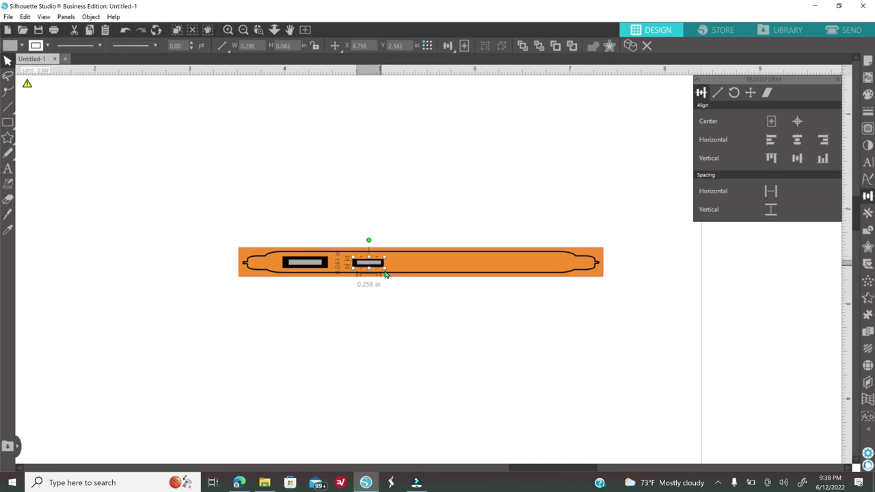
left_click(356, 268, "shift")
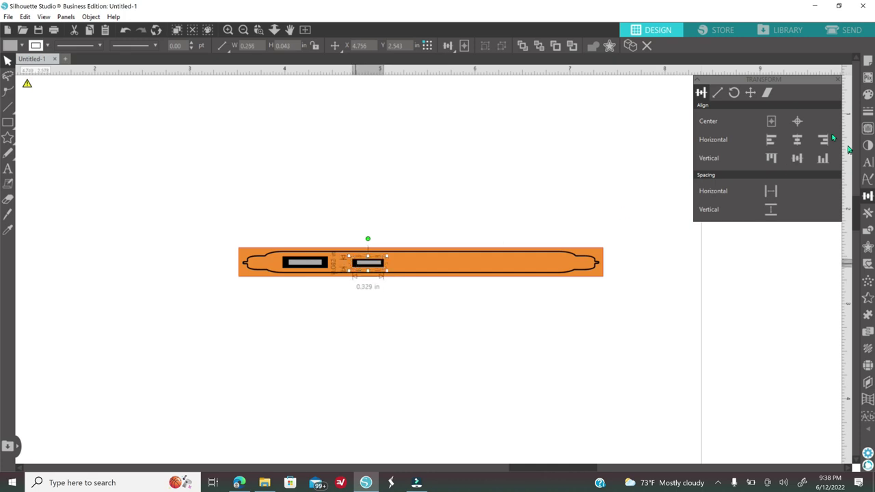
left_click(795, 123)
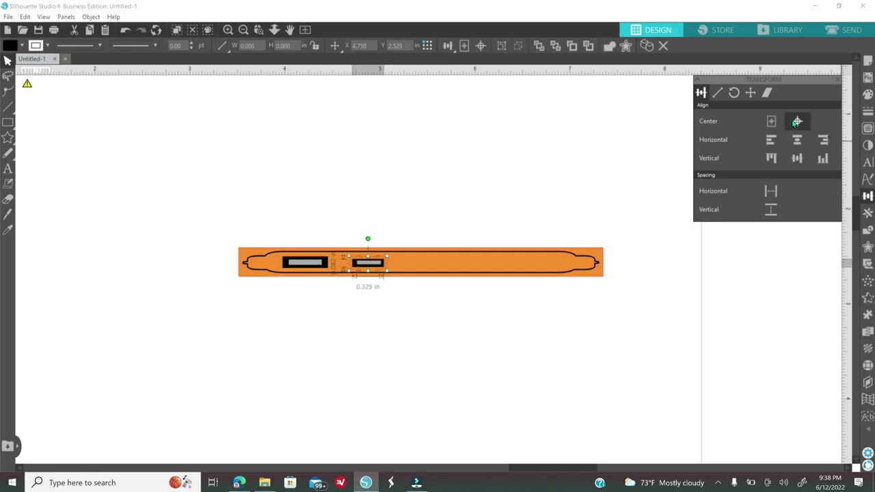
- Group the larger black rectangle with its gray inset, and group the smaller black rectangle with its gray inset
left_click(308, 267)
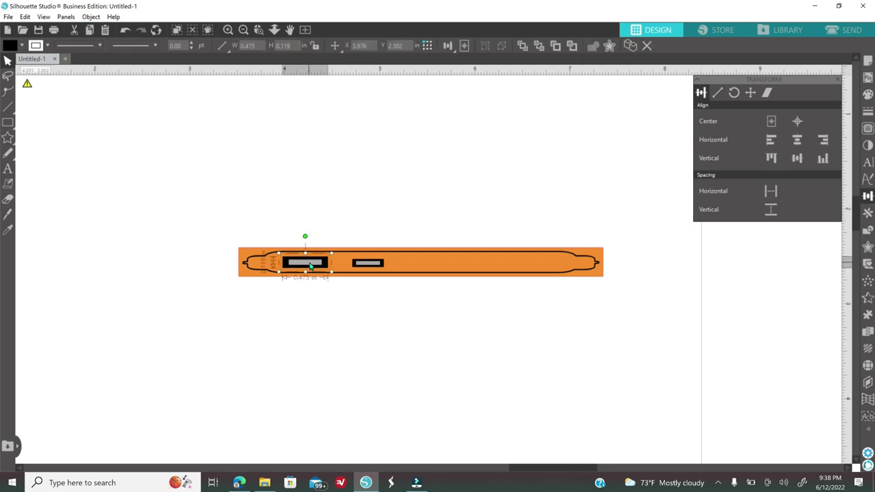
left_click(310, 266, "shift")
right_click(361, 202)
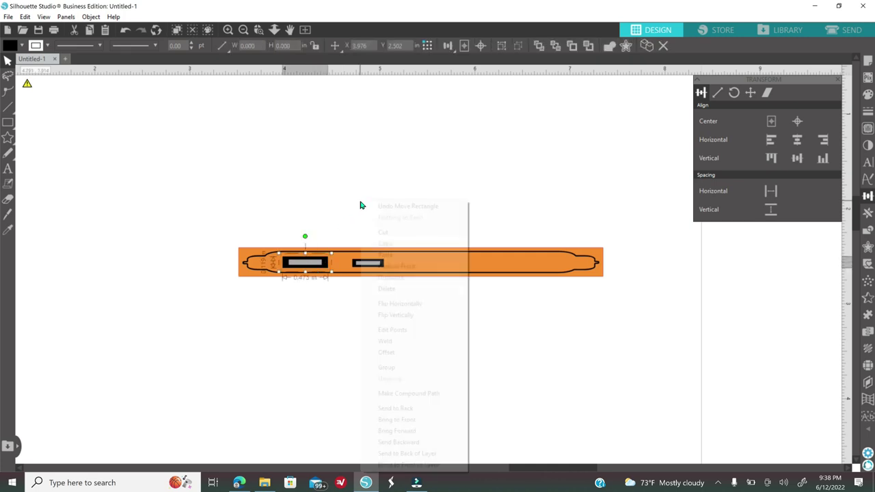
left_click(387, 367)
left_click(371, 268)
left_click(384, 270, "shift")
right_click(417, 211)
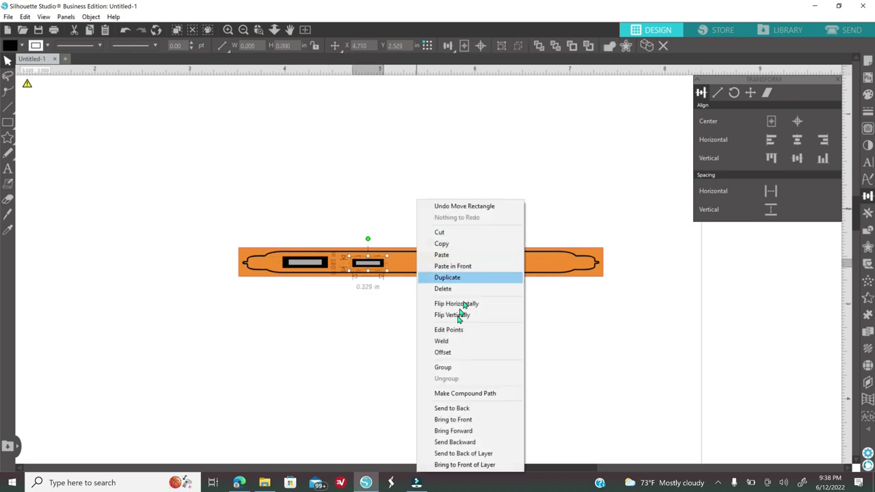
left_click(443, 367)
- Duplicate the large and small window groups along the orange strip, making a large-small-large-small-large row inside the outline
left_click(316, 266)
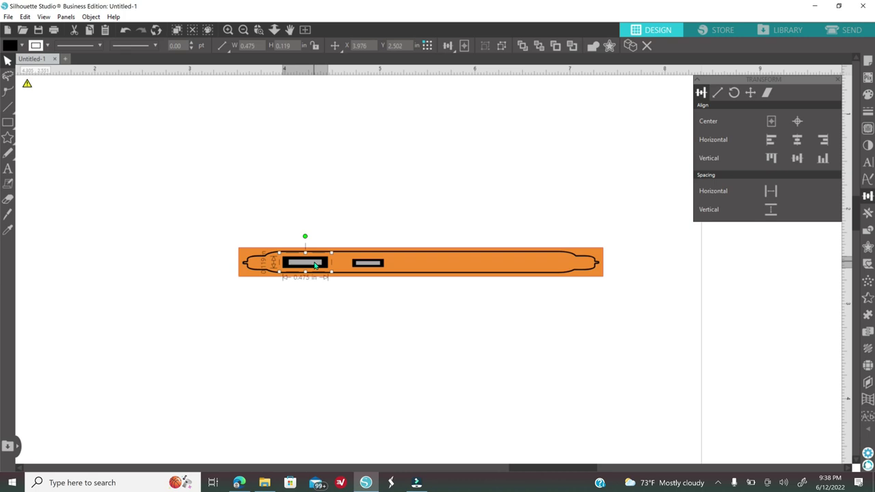
right_click(316, 266)
left_click(356, 273)
left_click_drag(307, 266, 434, 268)
left_click(375, 265)
right_click(376, 265)
left_click(389, 264)
left_click_drag(373, 267, 499, 270)
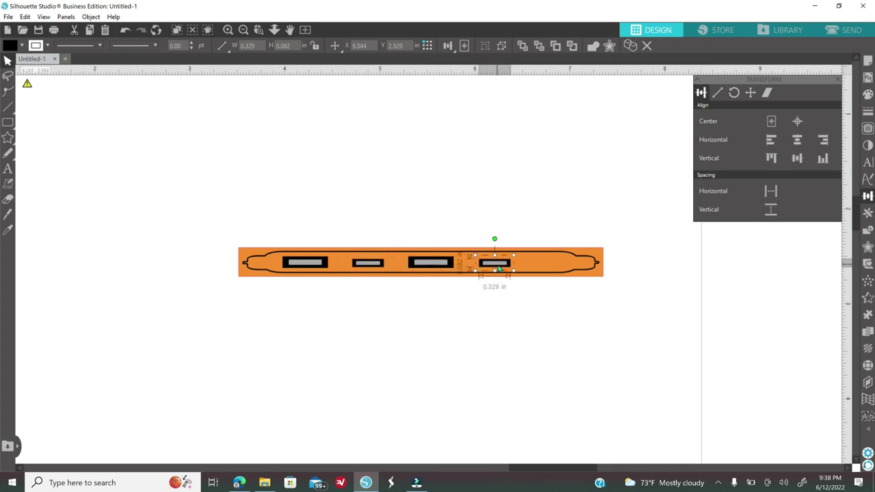
right_click(427, 266)
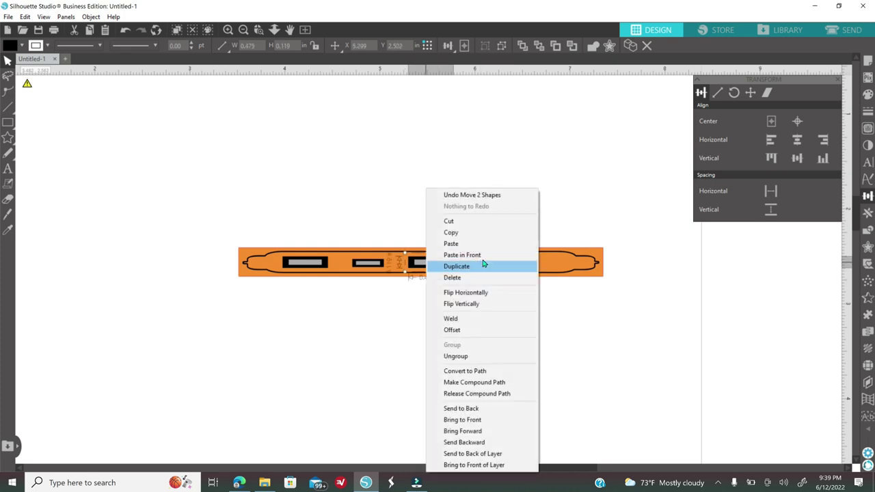
left_click(446, 266)
left_click_drag(521, 268, 544, 268)
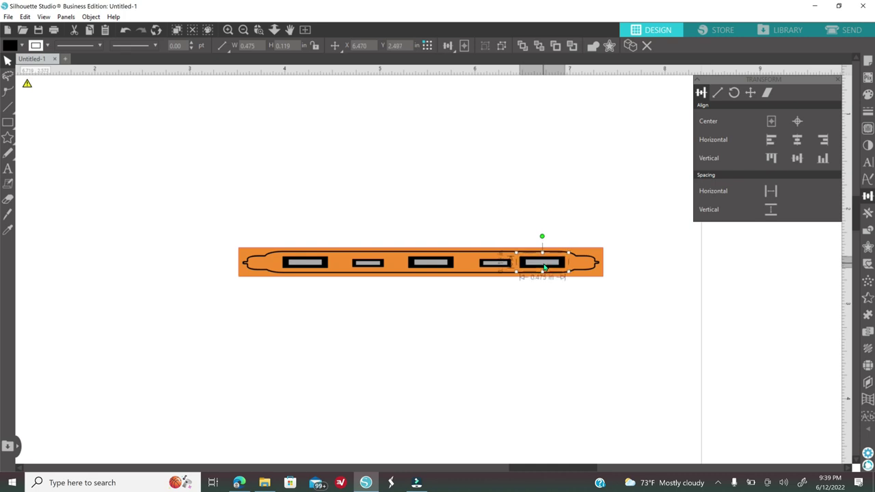
- Shift the first four window groups slightly toward the strip's left end to even out their spacing
left_click_drag(316, 267, 314, 266)
left_click_drag(367, 266, 363, 266)
left_click_drag(429, 267, 427, 266)
left_click_drag(496, 268, 495, 268)
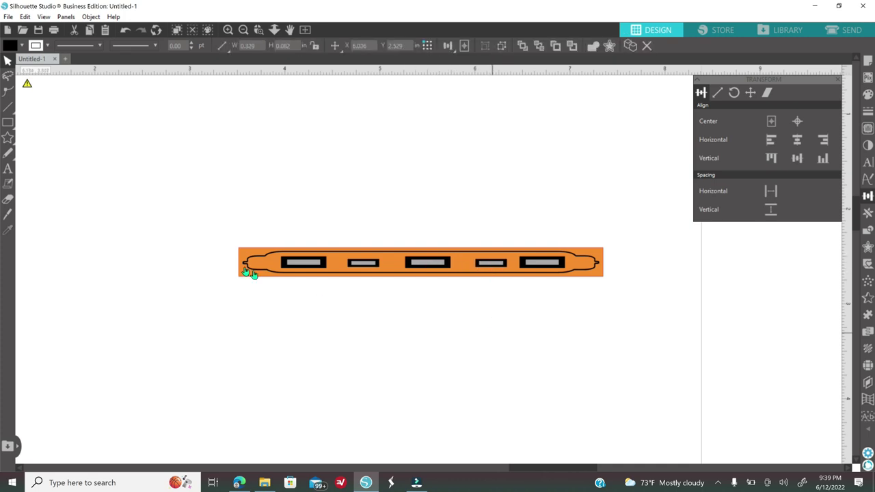
left_click(94, 171)
- Draw a rectangle about 0.119 × 0.016 in, fill it with white, and place it on the black border above the middle gray inset
left_click(10, 126)
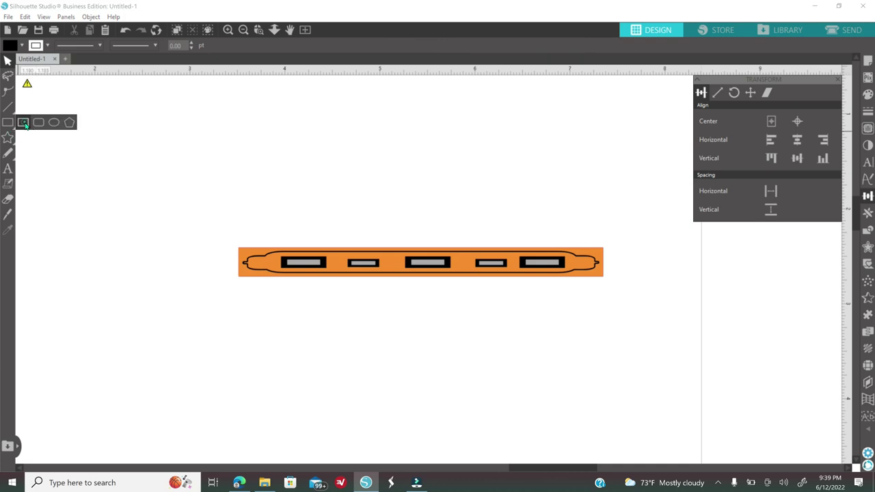
left_click(24, 123)
left_click_drag(395, 220, 403, 223)
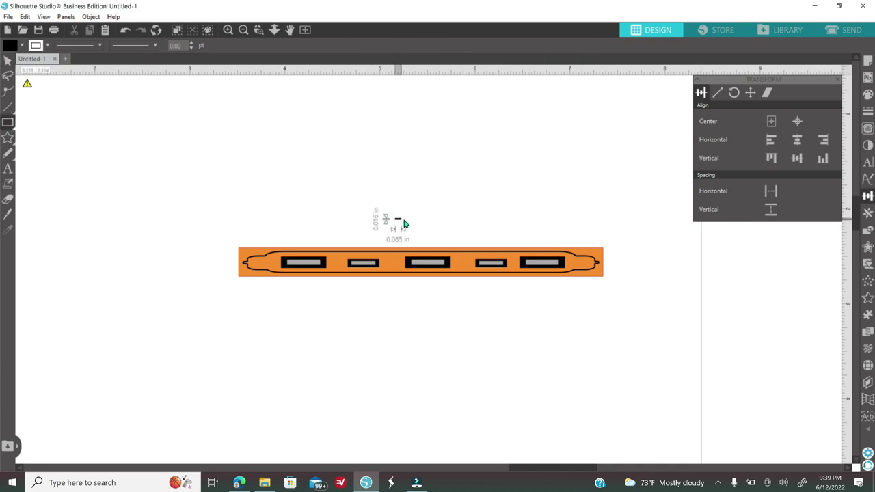
left_click(7, 60)
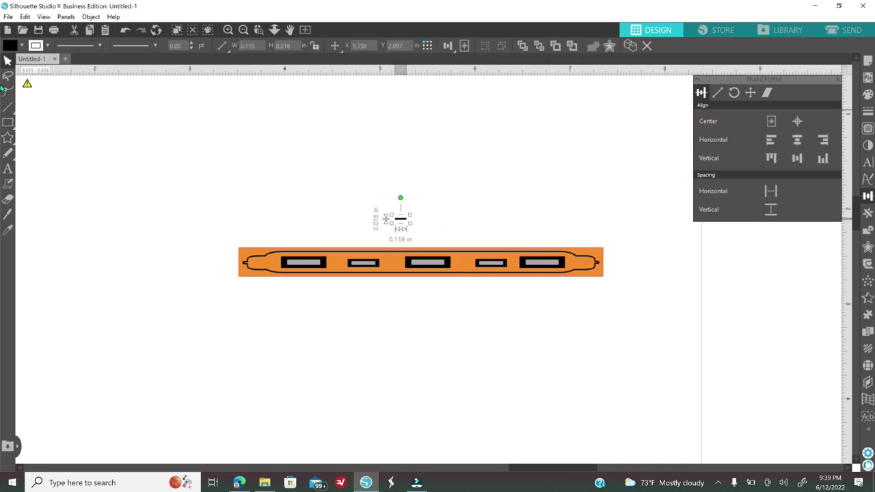
left_click(868, 95)
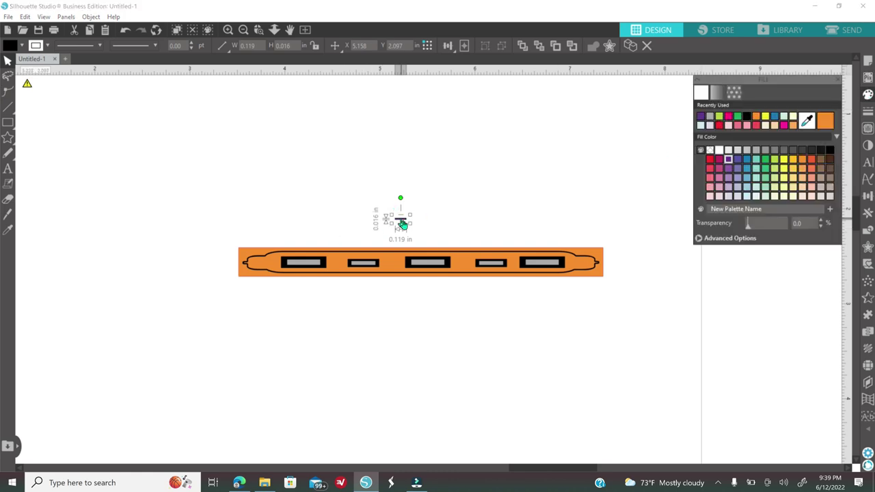
left_click_drag(401, 224, 430, 266)
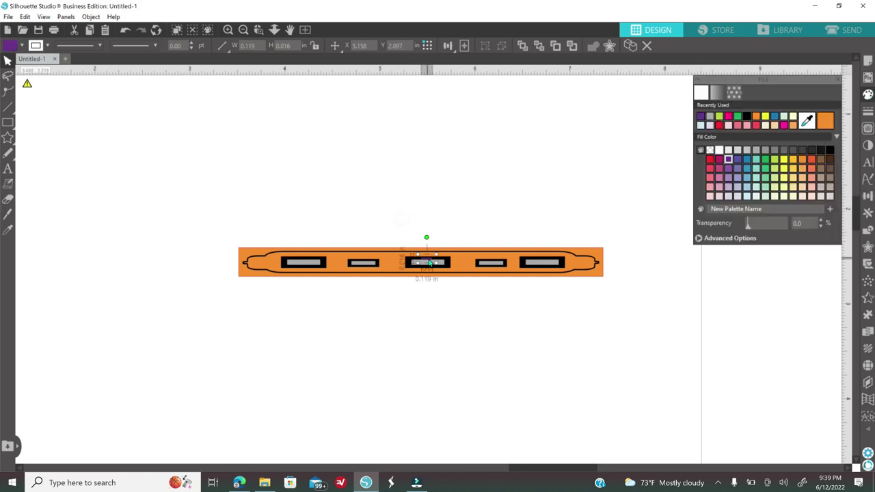
left_click(228, 30)
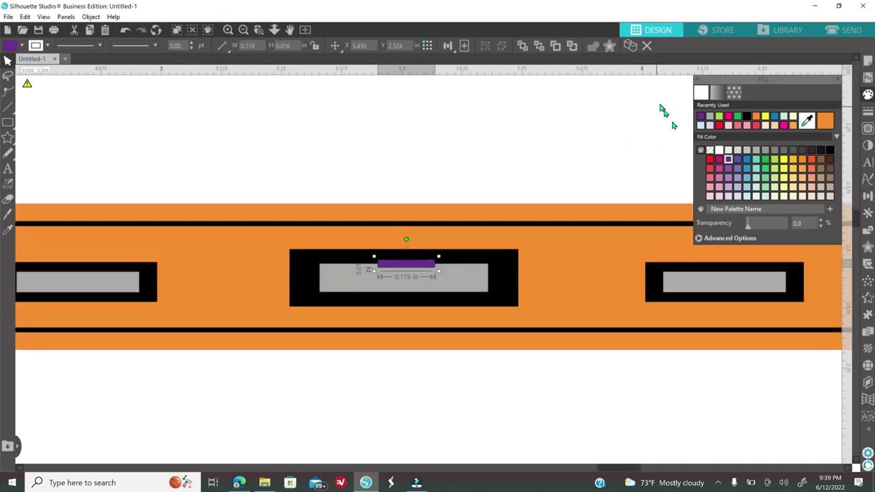
left_click(721, 151)
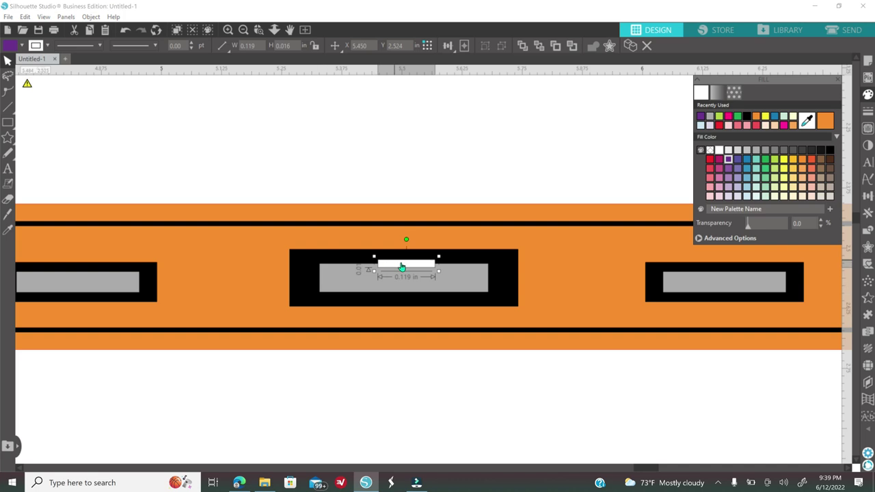
left_click_drag(403, 265, 404, 259)
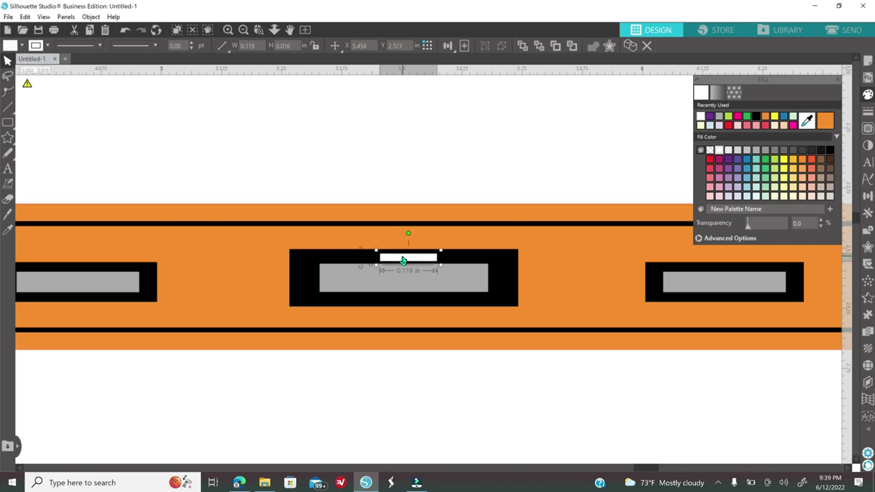
- Duplicate the small white rectangle and place the copy on the black border below the middle gray inset
right_click(403, 260)
left_click(441, 292)
left_click_drag(418, 300, 413, 303)
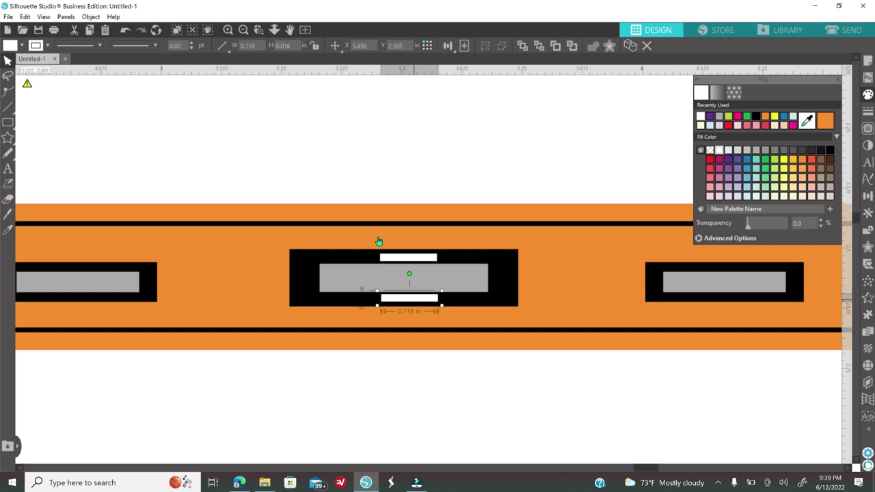
- Move the whole decorated orange strip off the page, directly below the other horizontal orange strip
left_click(244, 30)
left_click(243, 29)
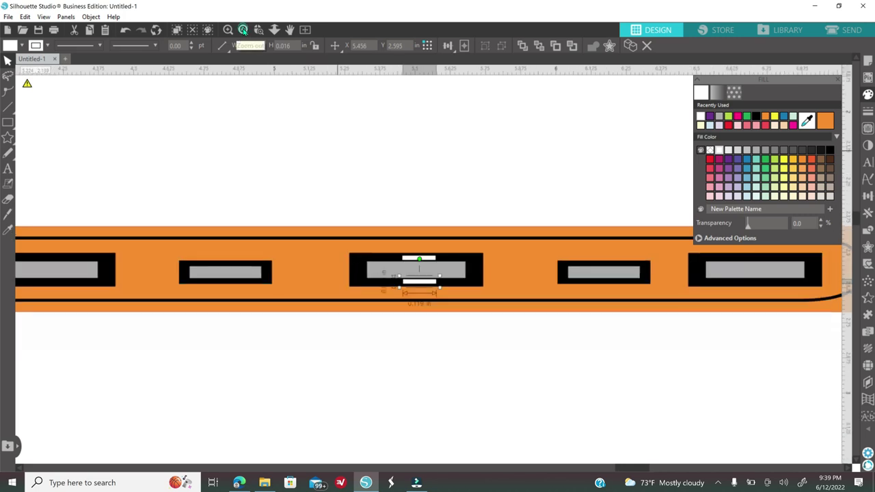
left_click(244, 30)
left_click(244, 30)
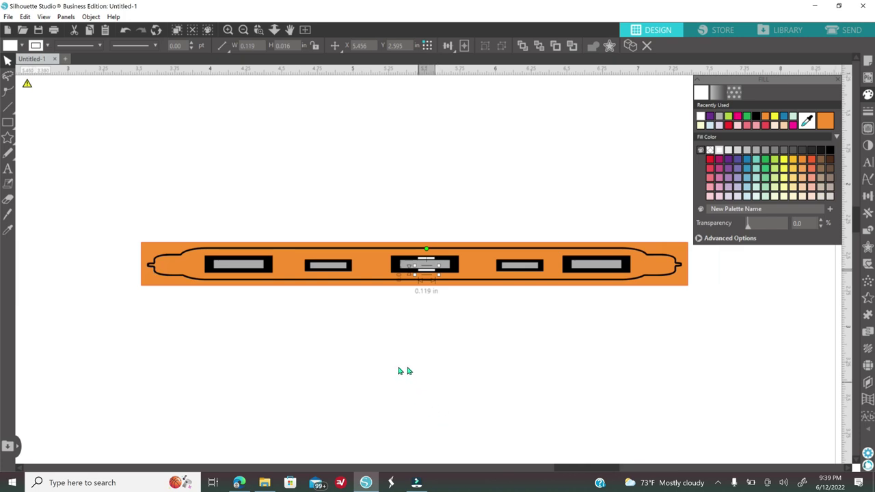
left_click(242, 29)
left_click(243, 29)
left_click(243, 29)
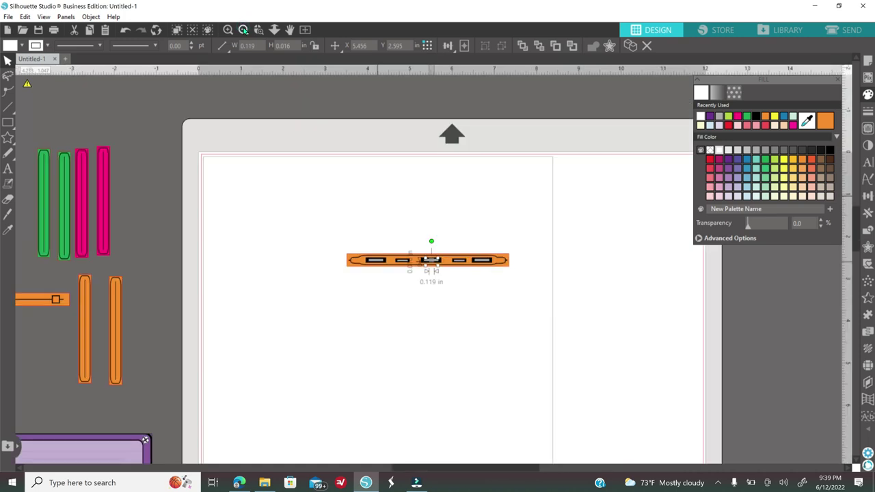
left_click_drag(289, 223, 544, 303)
left_click_drag(472, 272, 81, 352)
left_click_drag(458, 469, 360, 457)
left_click_drag(384, 348, 331, 335)
left_click(244, 30)
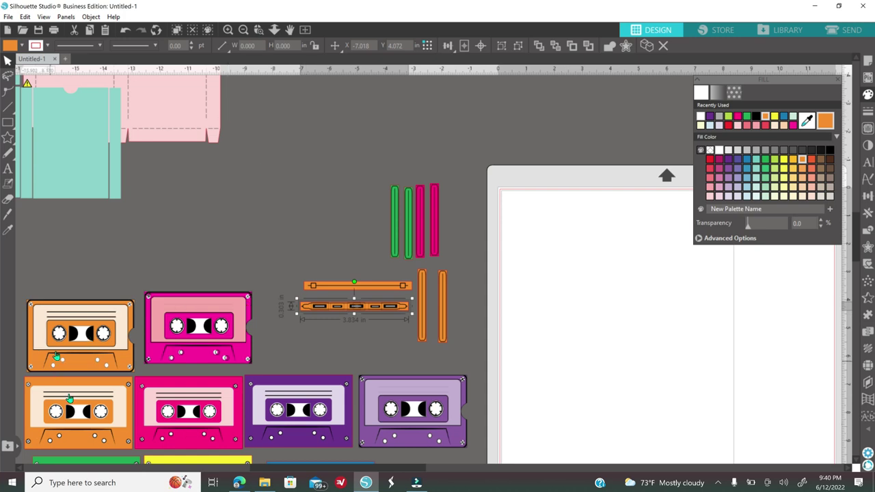
left_click(375, 353)
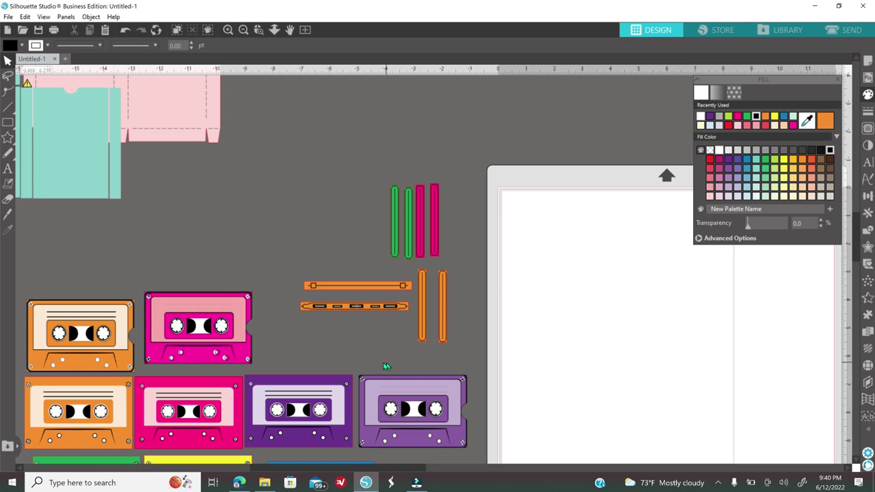
left_click(840, 82)
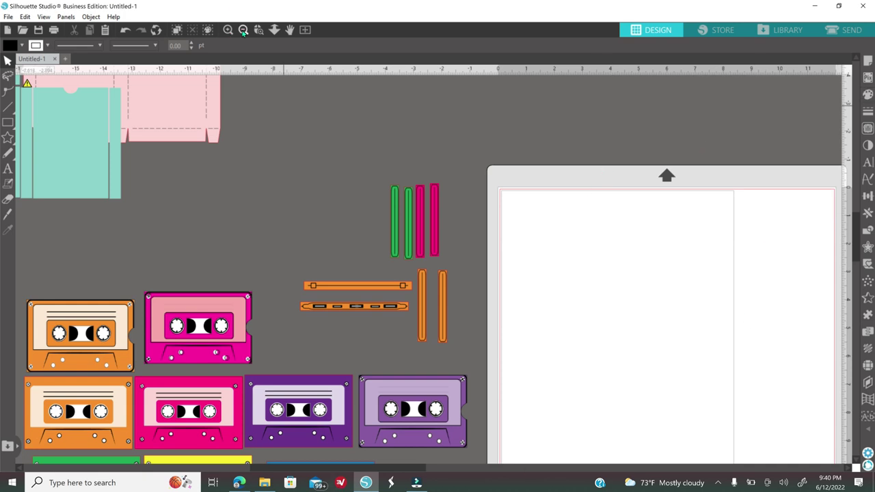
- Set the media size to Letter (8.500 x 11.000 in) and move the notched orange cassette onto the upper part of the page
left_click(244, 30)
left_click(244, 30)
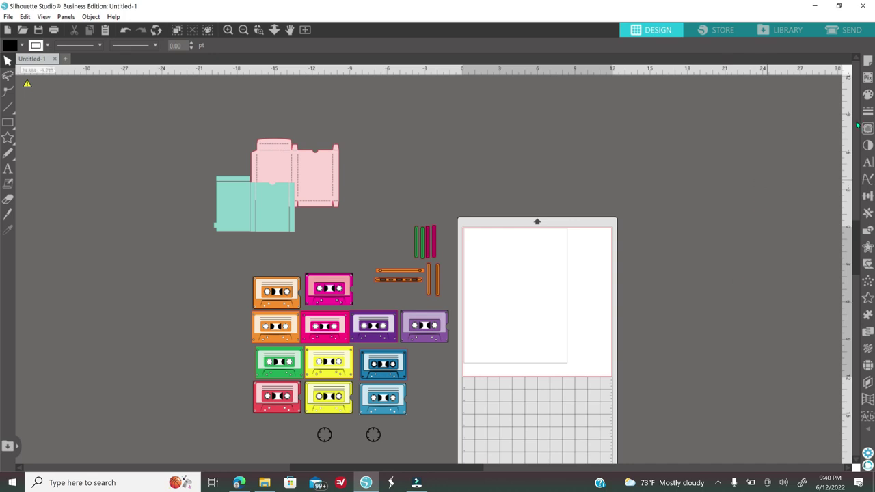
left_click(866, 62)
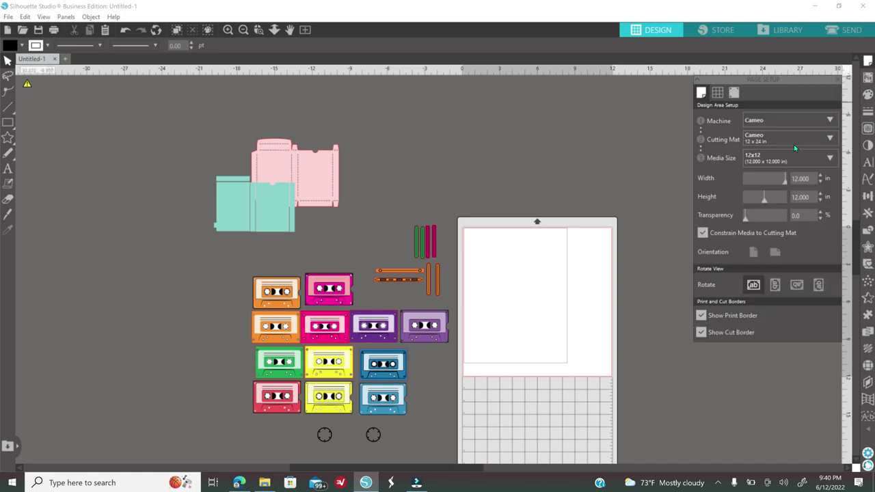
left_click(785, 160)
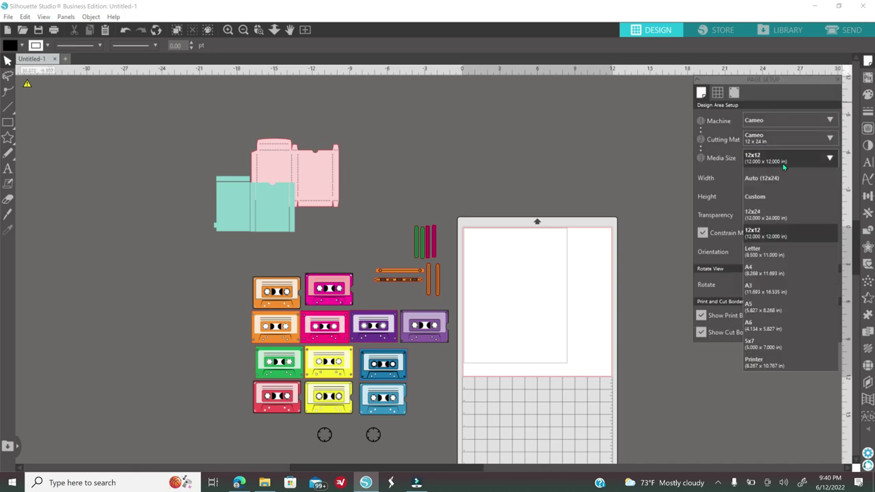
left_click(762, 254)
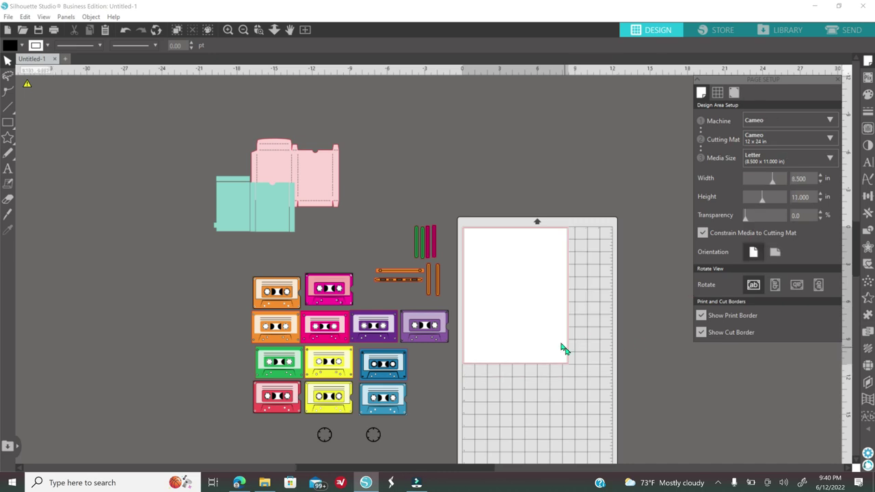
left_click_drag(265, 310, 494, 267)
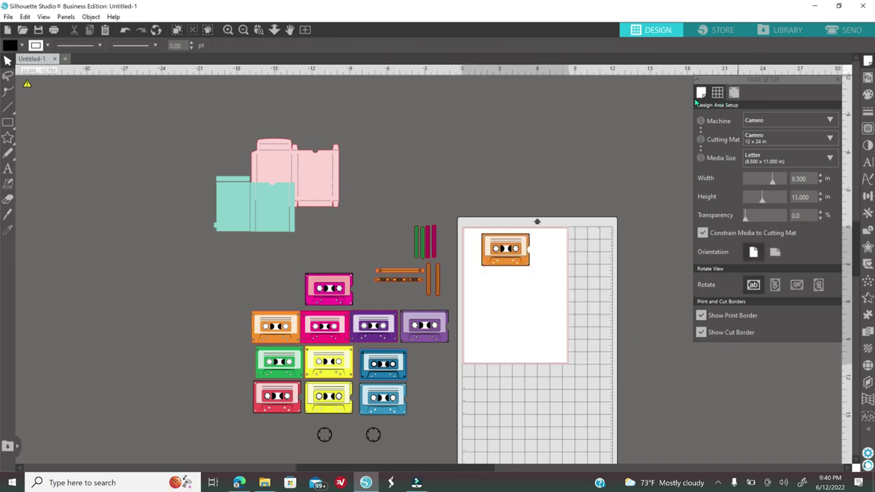
- Turn on registration marks for the page, set their thickness to 1.00, and enable print bleed
left_click(733, 93)
left_click(704, 120)
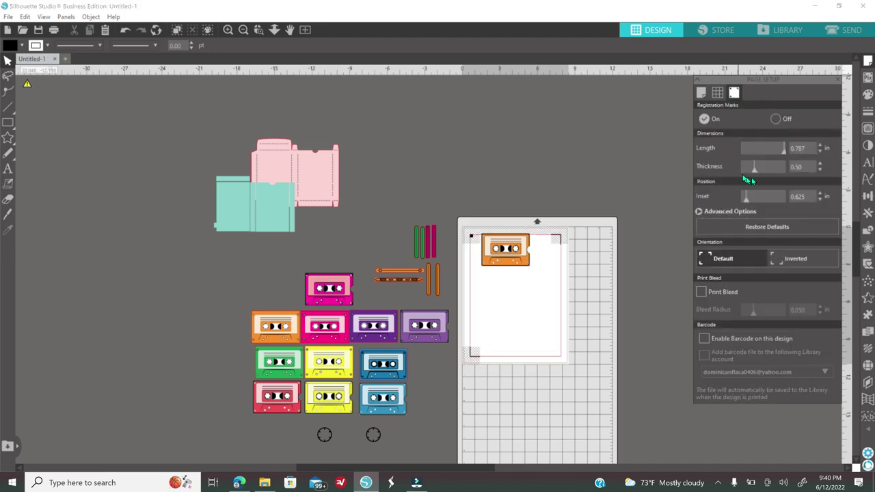
left_click(786, 171)
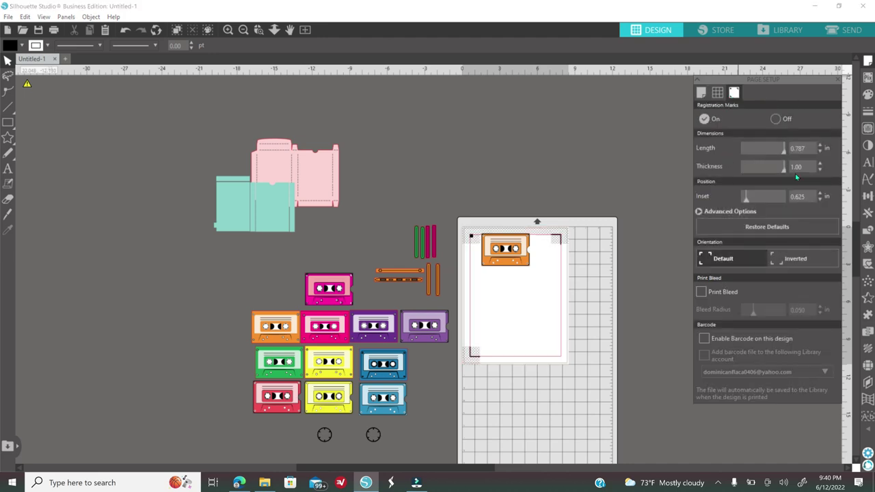
left_click(702, 293)
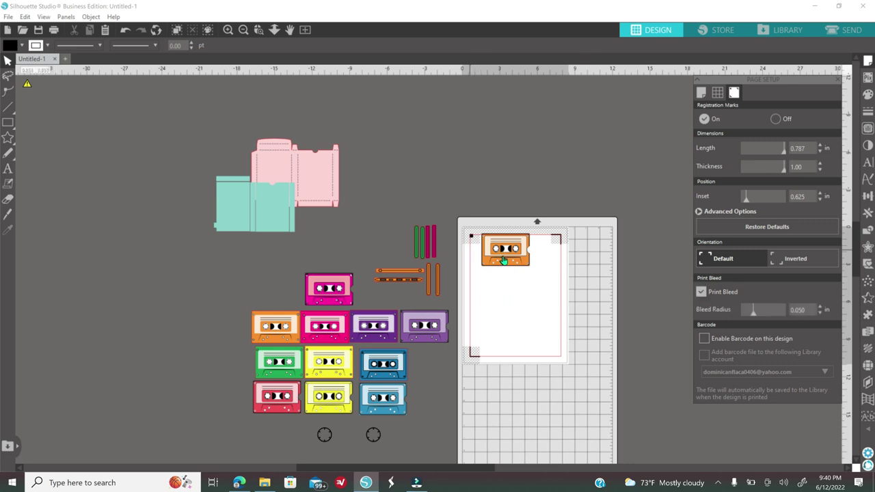
- Shift the notched orange cassette slightly down the page and place the plain orange cassette directly below it
left_click_drag(504, 261, 505, 271)
left_click_drag(280, 335, 503, 301)
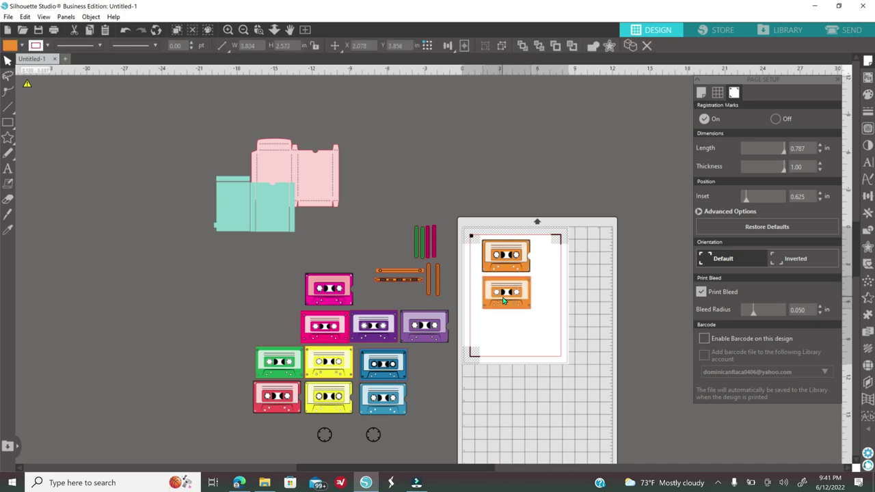
left_click(577, 319)
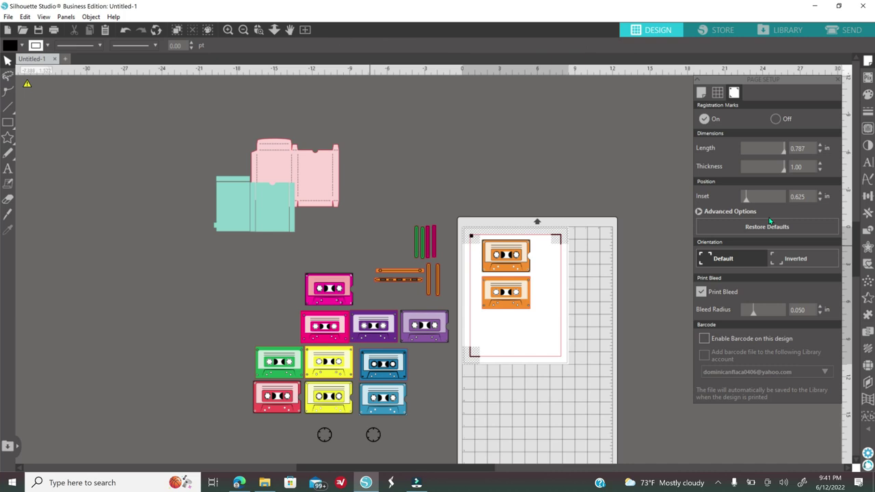
- Set the media size to a custom 11.000 in wide by 17.000 in high
left_click(700, 92)
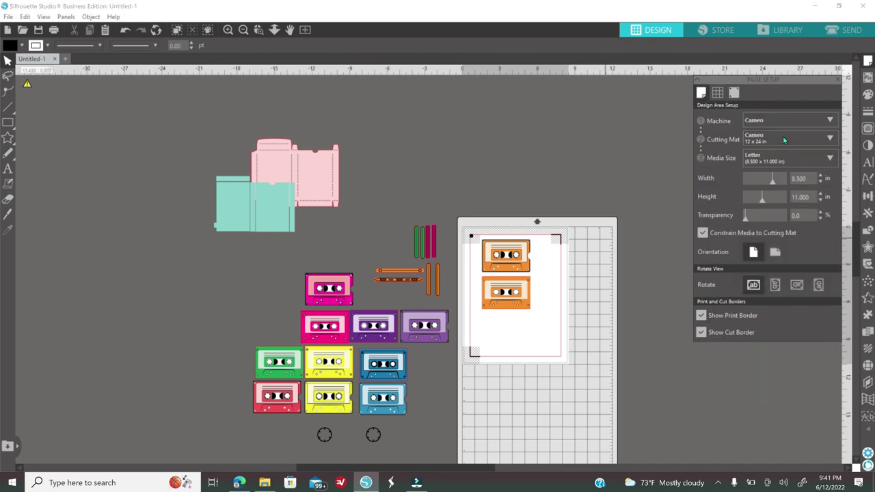
left_click_drag(815, 179, 778, 192)
left_click(805, 196)
type("17")
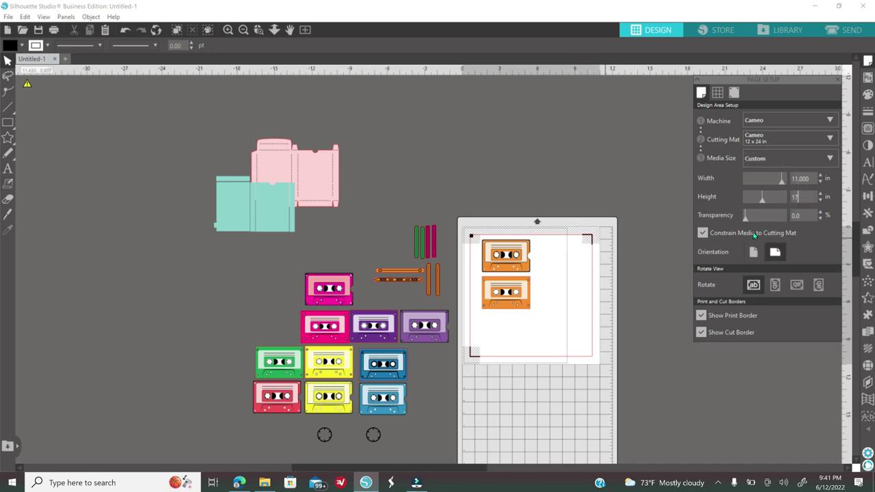
key("Return")
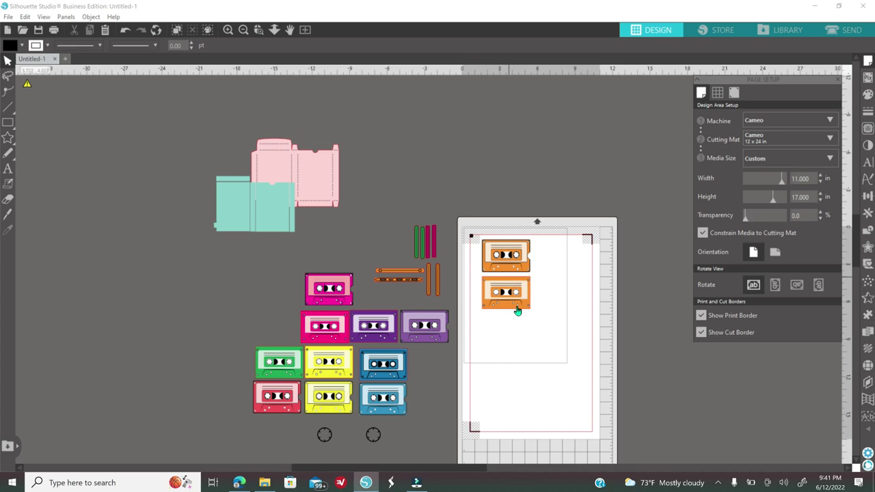
- Arrange the cassettes in two columns on the page, adding the notched pink, plain pink, green and dark purple ones
left_click_drag(500, 268, 506, 296)
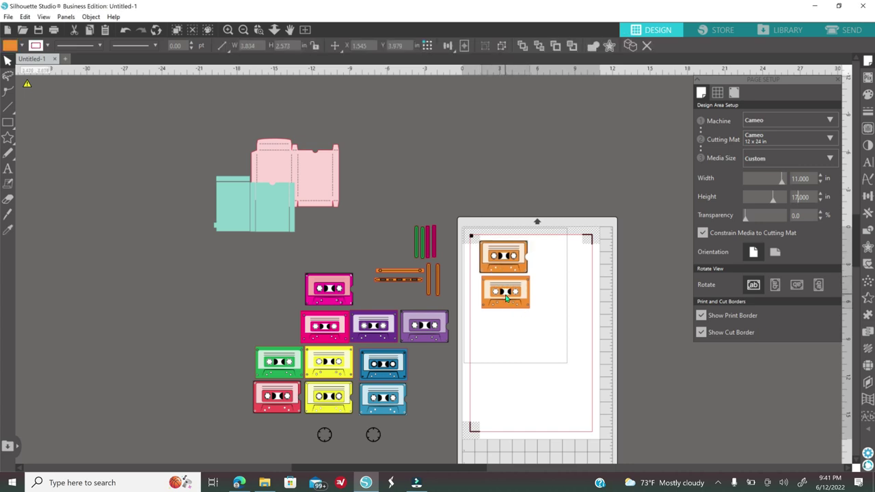
left_click_drag(325, 290, 555, 258)
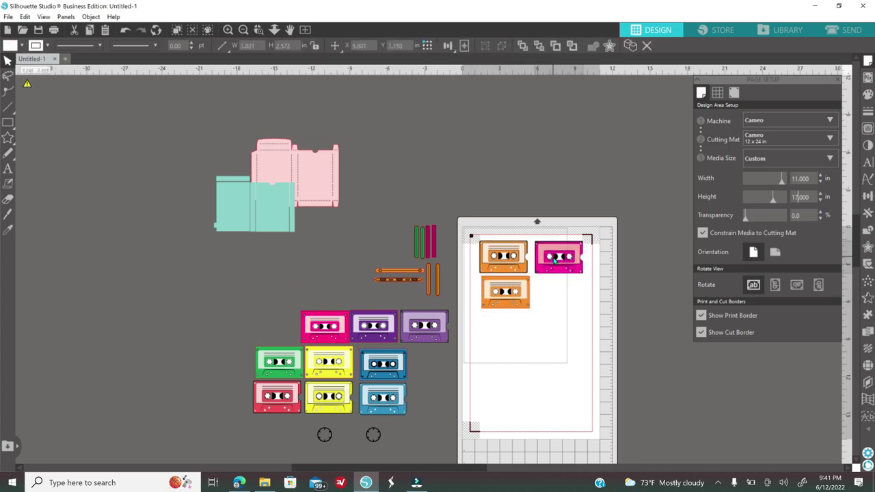
left_click_drag(329, 329, 564, 298)
left_click_drag(291, 372, 512, 335)
left_click_drag(372, 330, 552, 338)
left_click(642, 253)
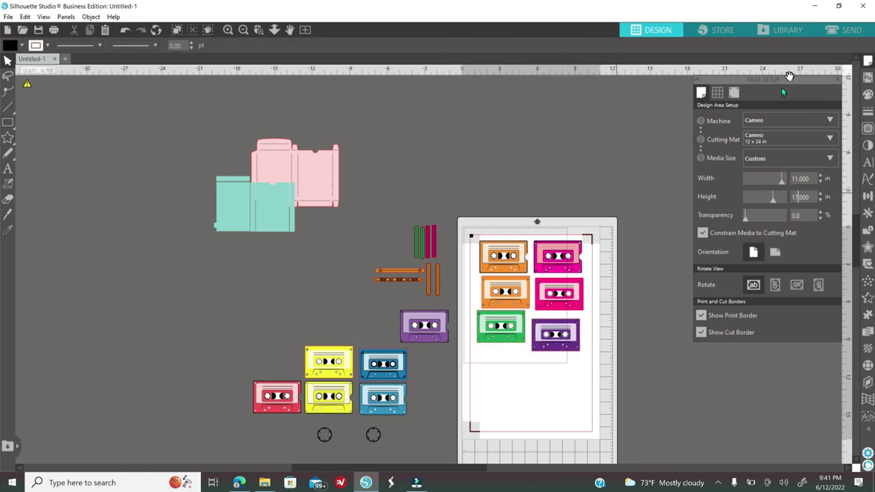
- Select all six cassettes in the cut preview and set them to Cut Edge
left_click(841, 35)
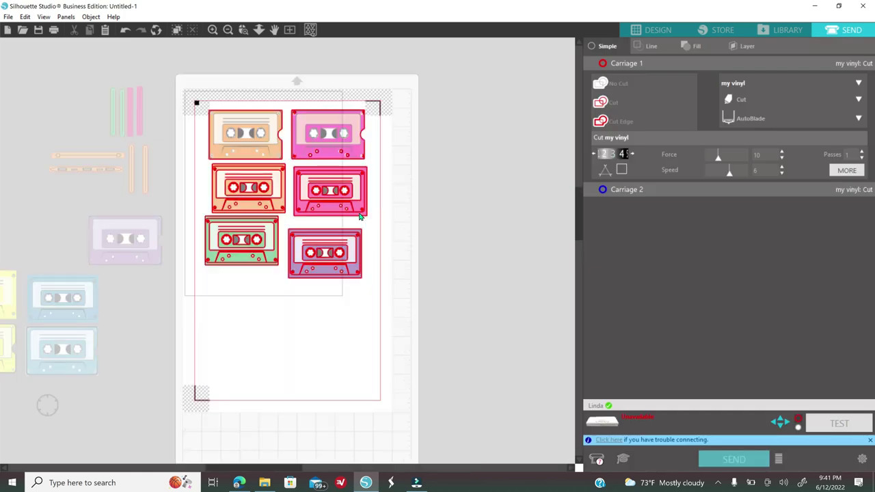
left_click(213, 30)
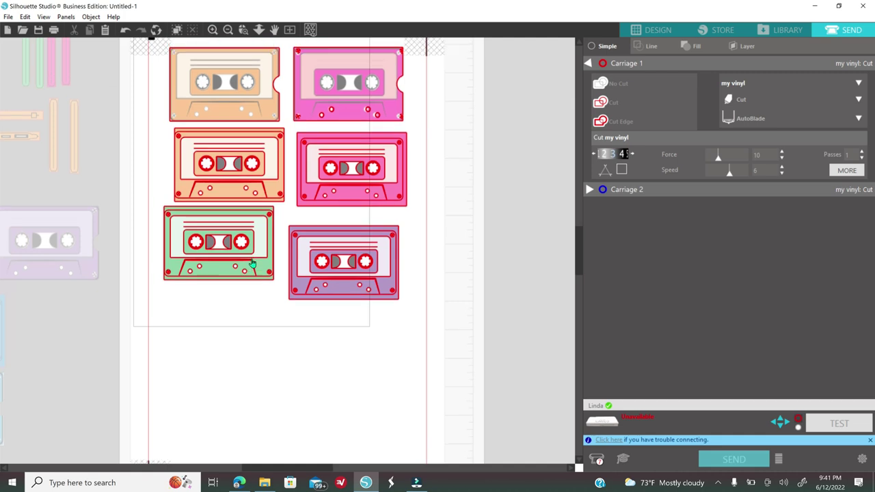
scroll(253, 257, "up", 3)
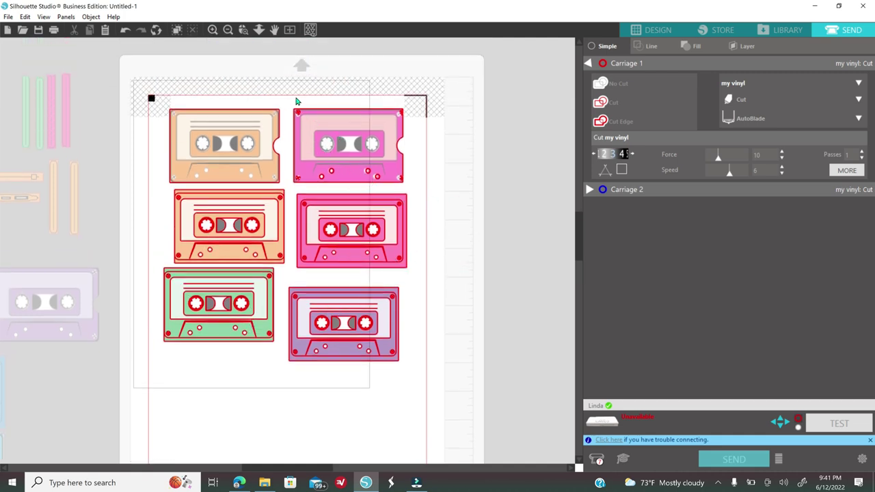
left_click(339, 131)
left_click_drag(165, 96, 422, 376)
left_click(602, 121)
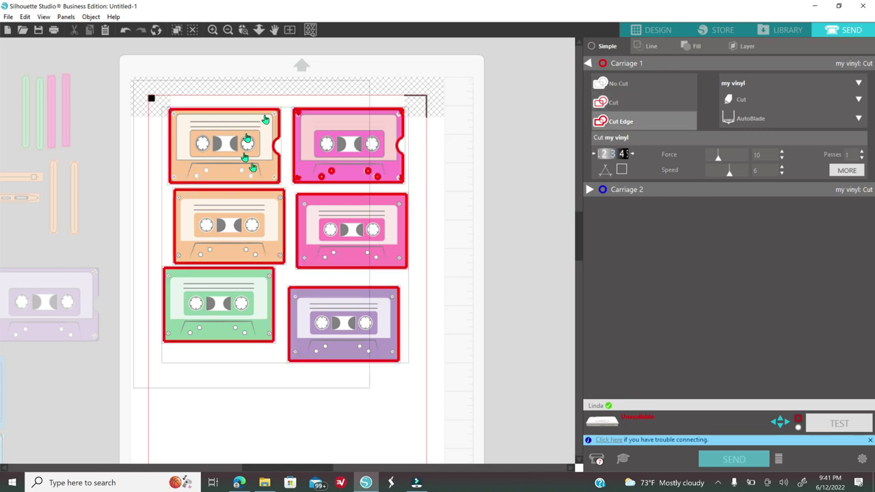
- Try to make a compound path from the selected cassettes, and undo it in the design view
right_click(348, 171)
left_click(418, 200)
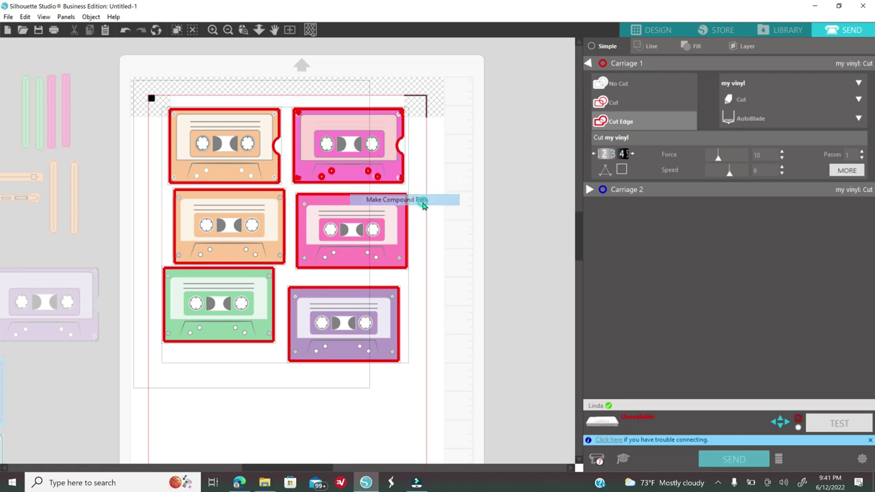
left_click(646, 32)
left_click(124, 30)
left_click(123, 31)
left_click(124, 31)
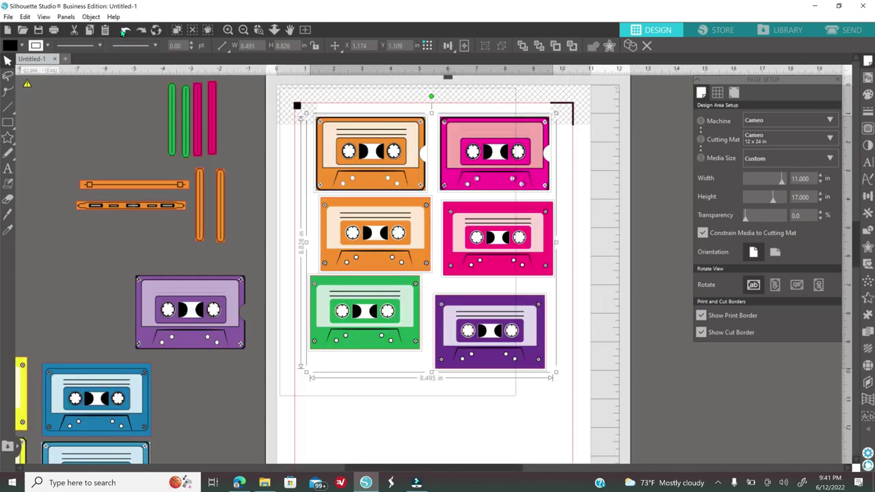
- Release the notched pink cassette's compound path and make a compound path from its pieces again
left_click(543, 180)
right_click(543, 179)
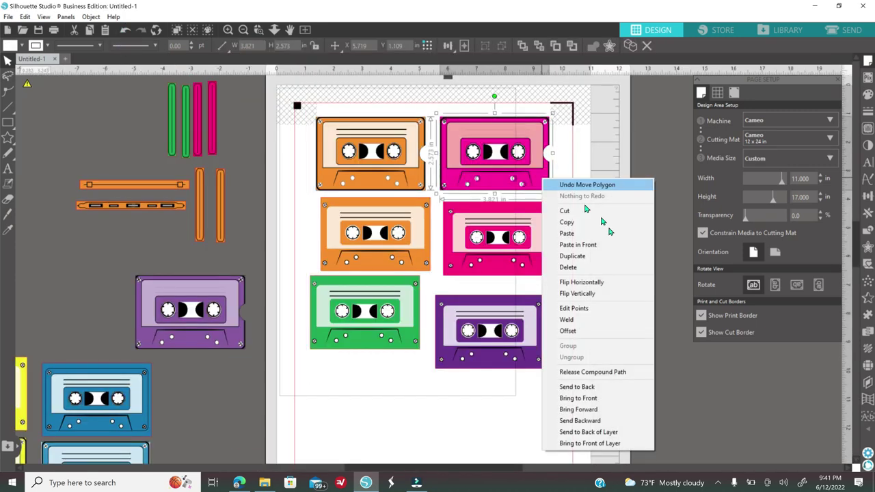
left_click(615, 371)
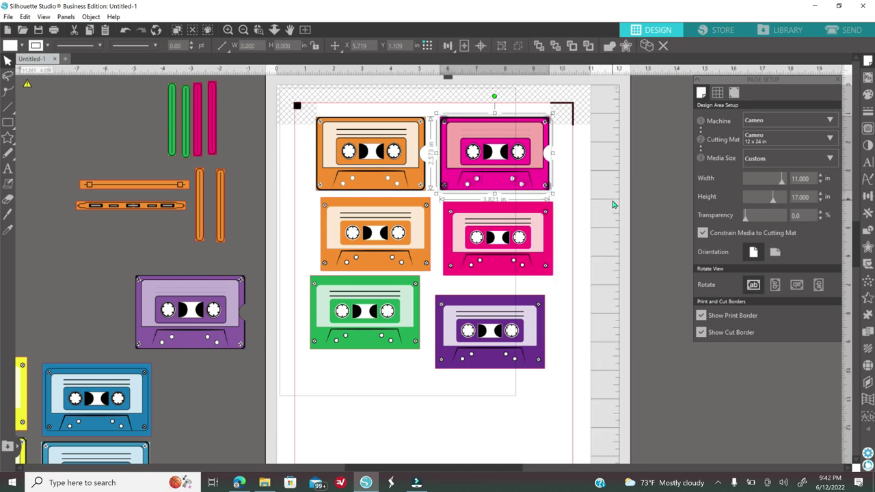
left_click(613, 204)
left_click_drag(431, 99, 559, 197)
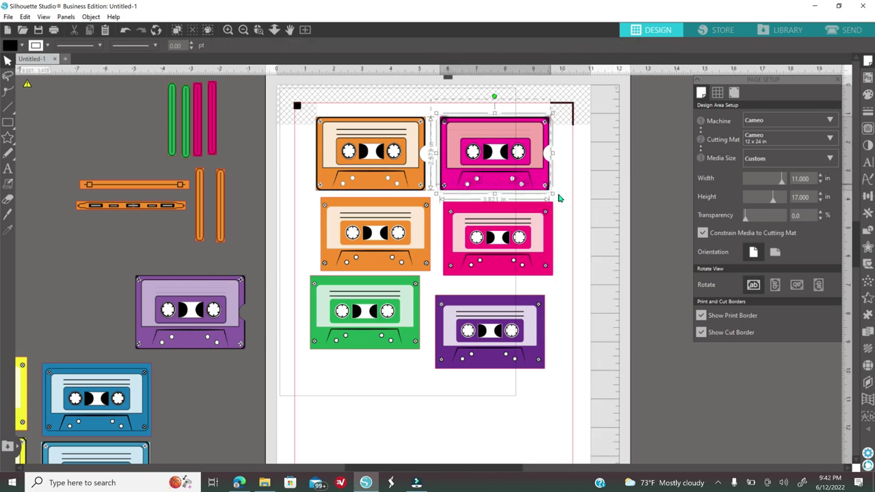
right_click(580, 193)
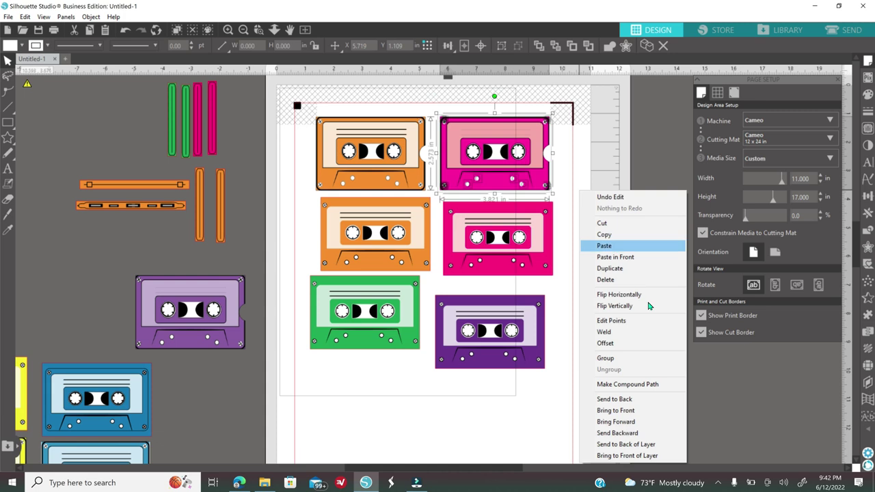
left_click(646, 387)
left_click(605, 253)
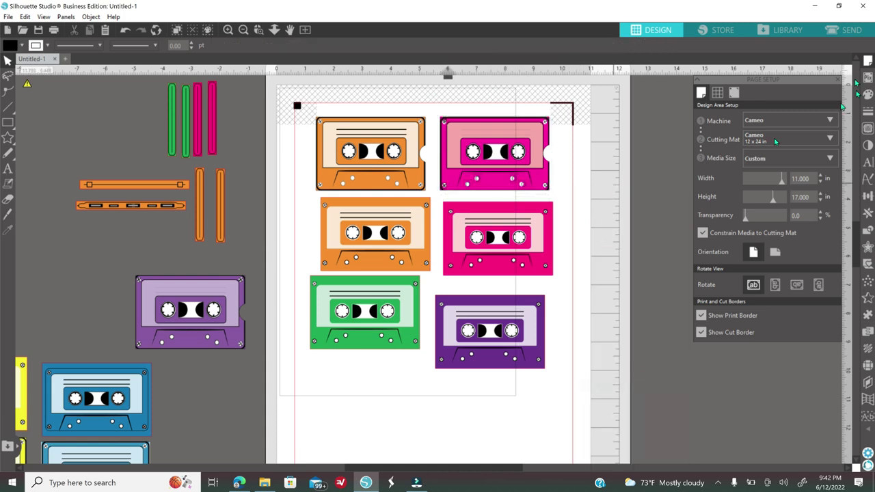
- Release the notched pink cassette's compound path directly in the cut preview
left_click(849, 29)
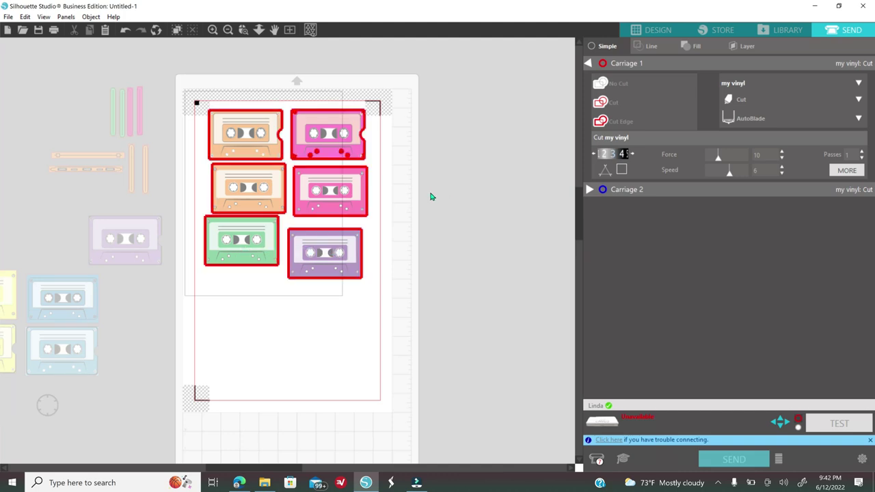
right_click(350, 158)
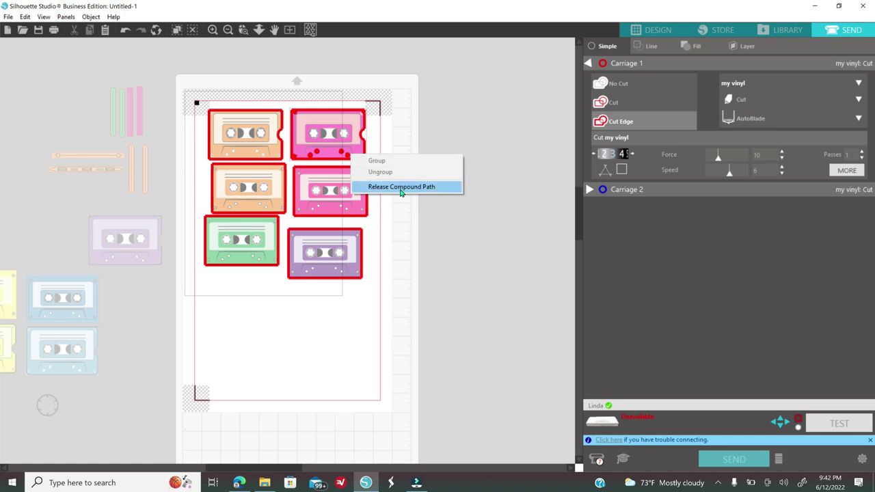
left_click(401, 190)
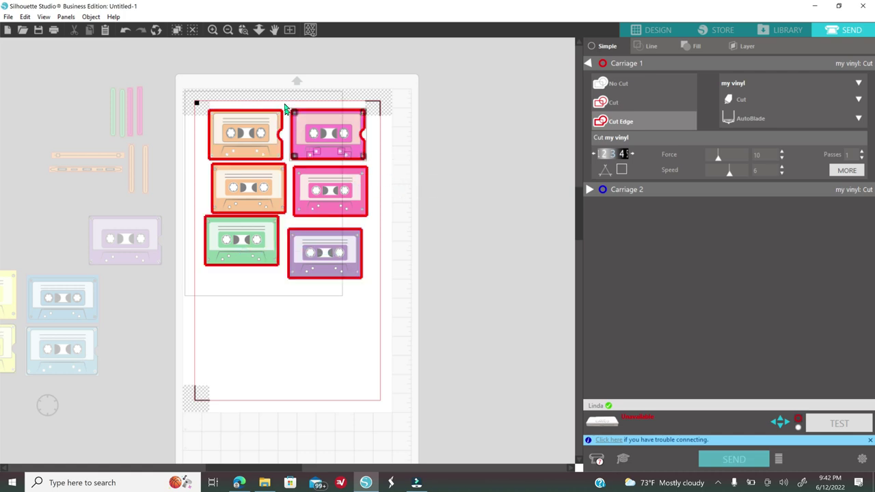
left_click(387, 162)
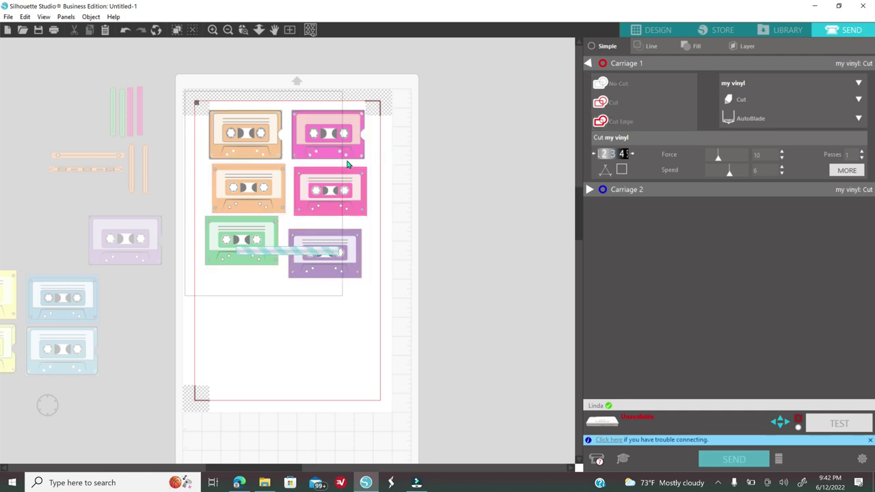
- Move the orange strip with the two small squares below the green cassette and set all its pieces to No Cut
left_click(653, 30)
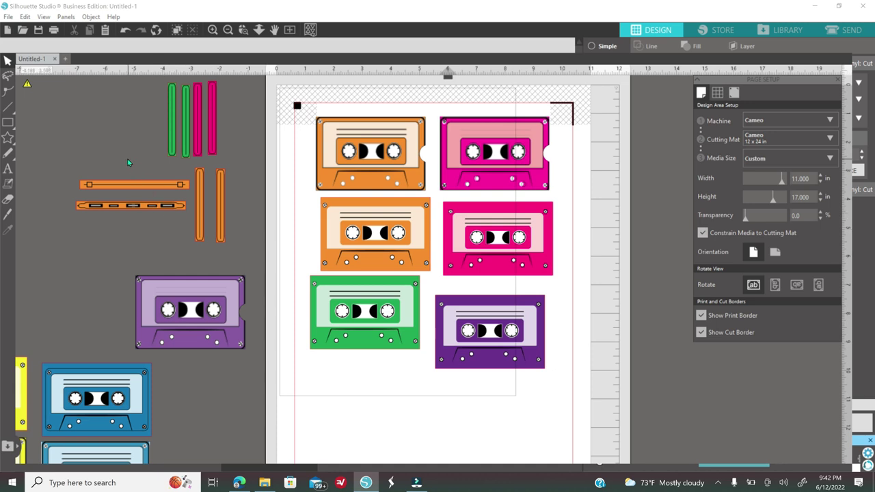
left_click_drag(142, 184, 379, 363)
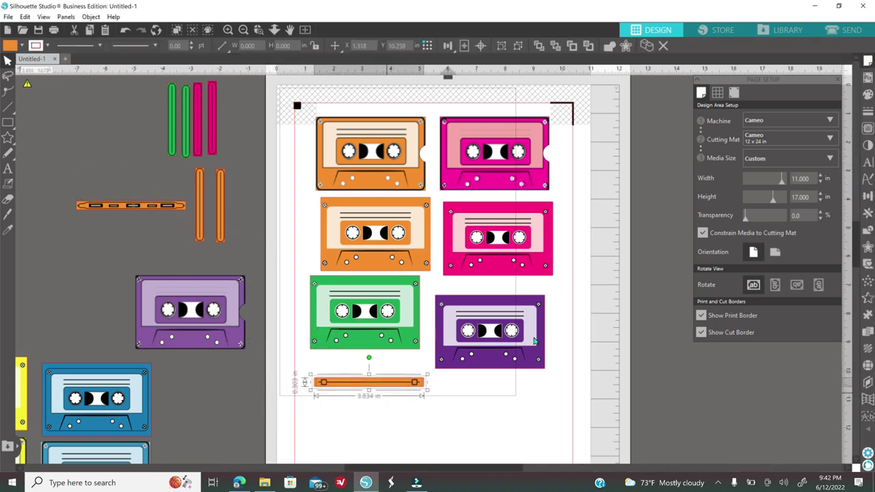
left_click(847, 30)
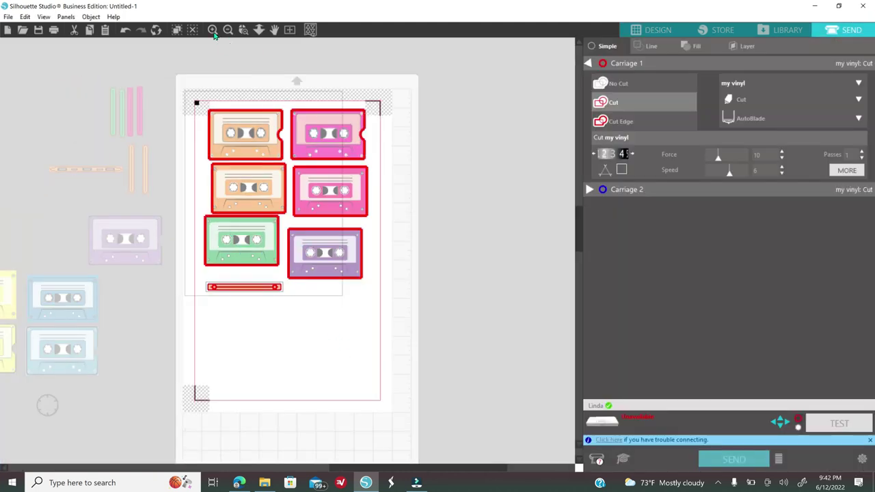
left_click(212, 31)
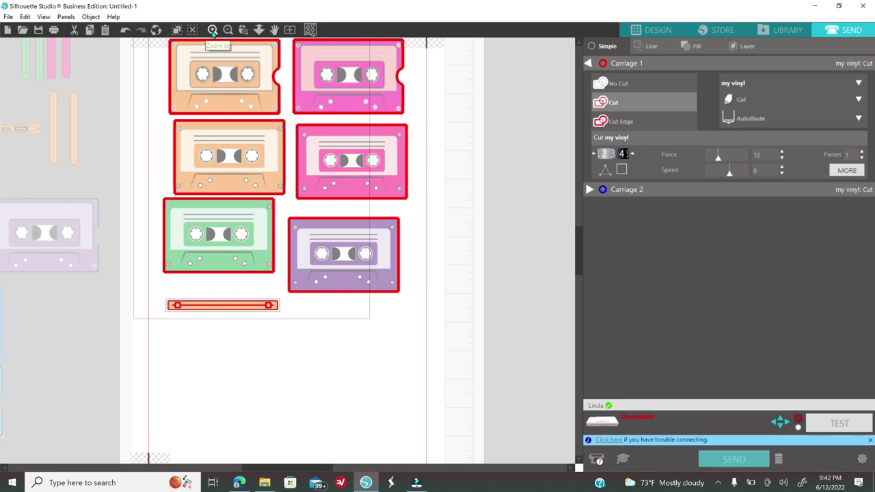
left_click(211, 31)
scroll(92, 295, "down", 2)
left_click_drag(96, 286, 286, 317)
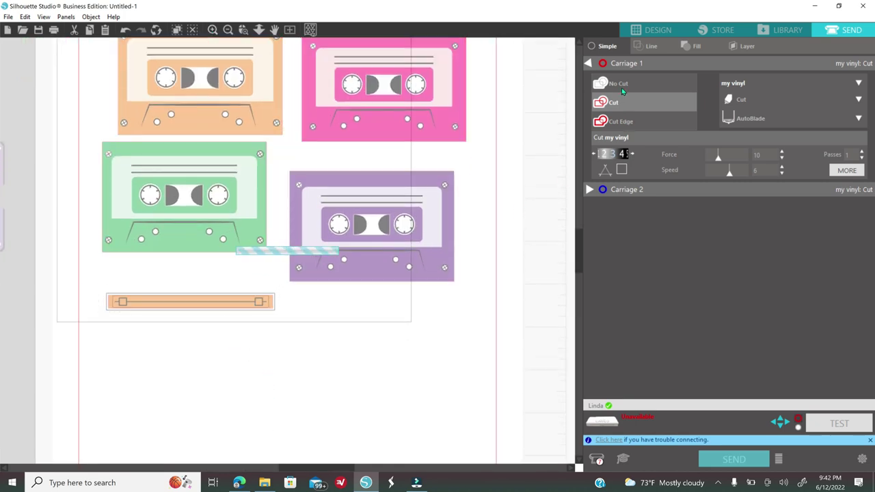
left_click(619, 85)
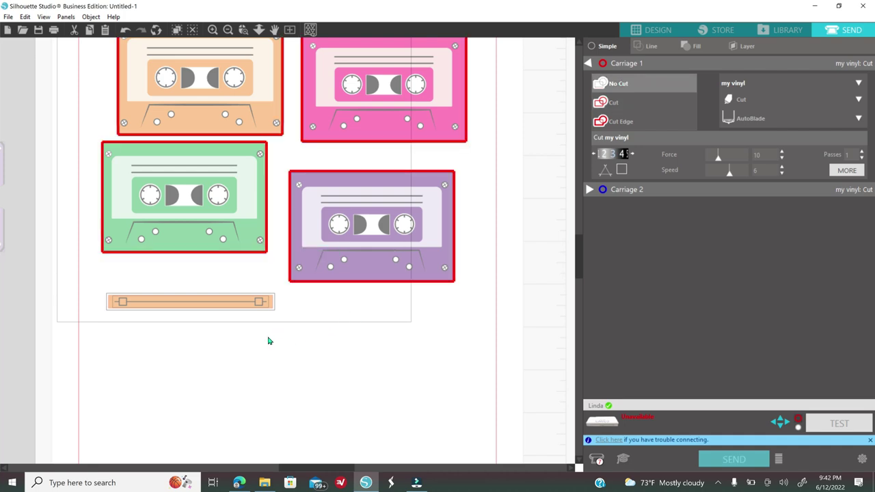
- Set the outer outline of the orange strip below the green cassette to Cut and group the strip's pieces
left_click(197, 312)
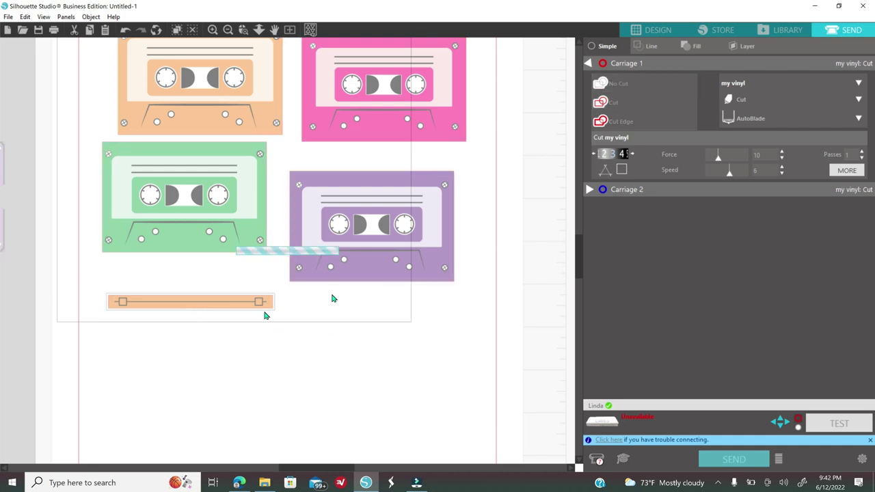
left_click(654, 100)
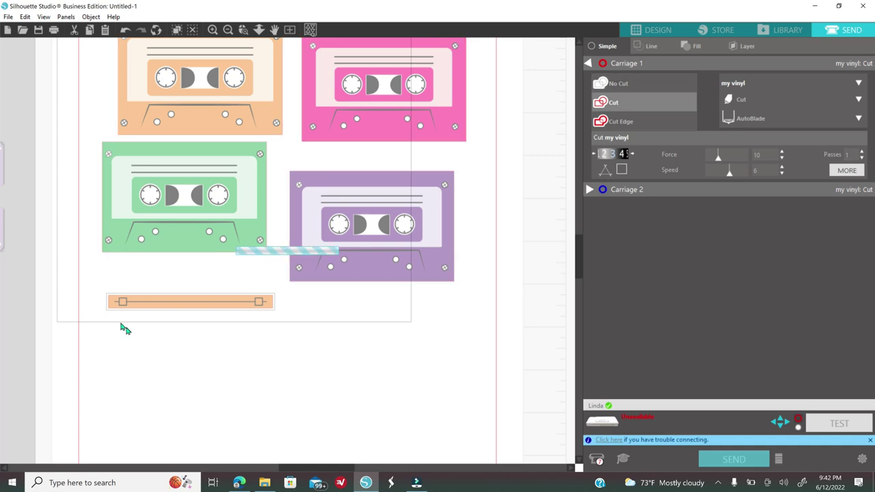
left_click_drag(86, 285, 261, 310)
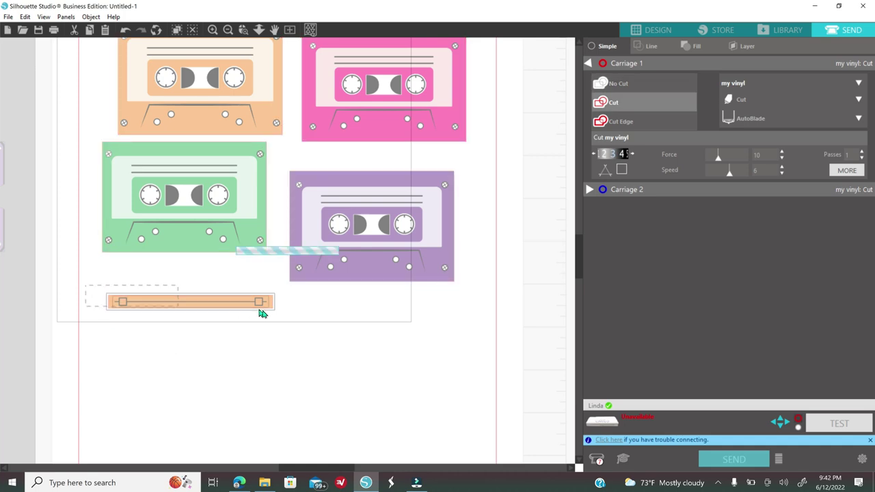
right_click(257, 363)
left_click(290, 364)
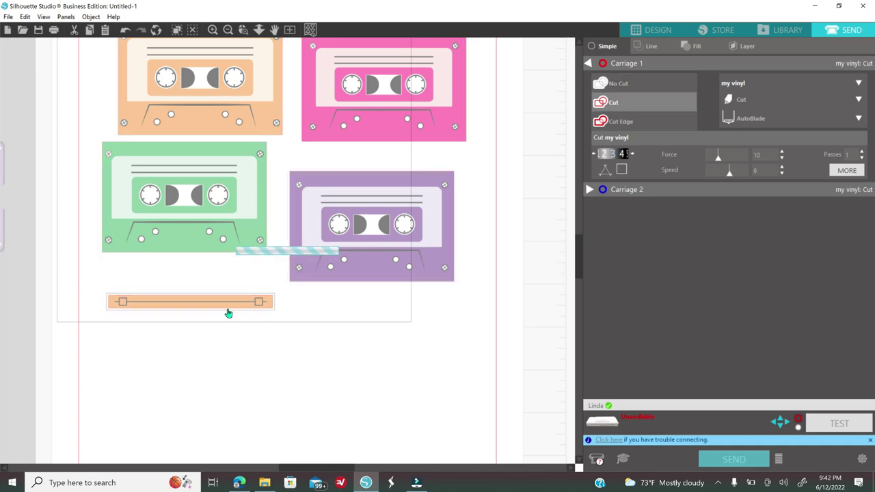
- Open the ET-16600 printer's preferences from the design's print preview and choose Paper Tray as source and 11 x 17 in as document size
left_click(659, 31)
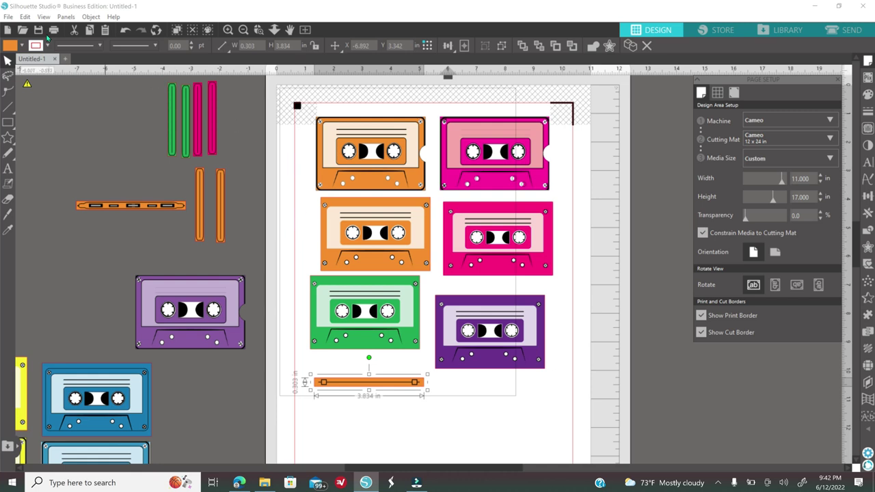
left_click(74, 30)
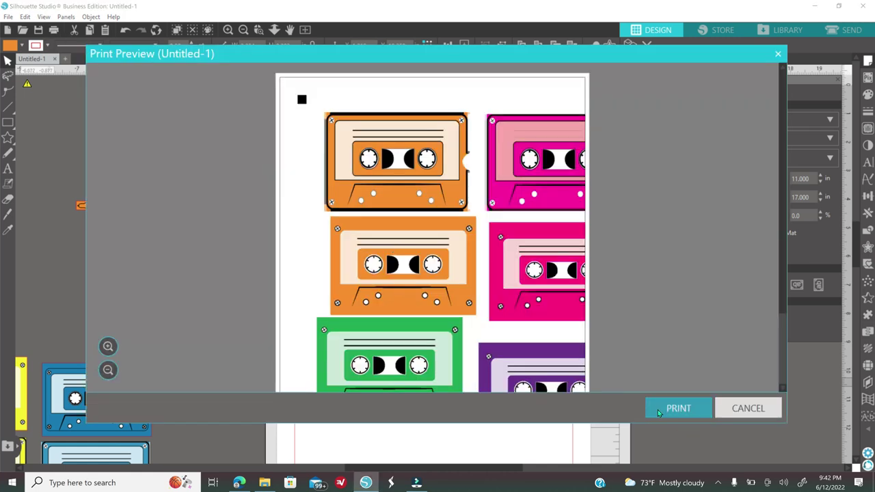
left_click(660, 409)
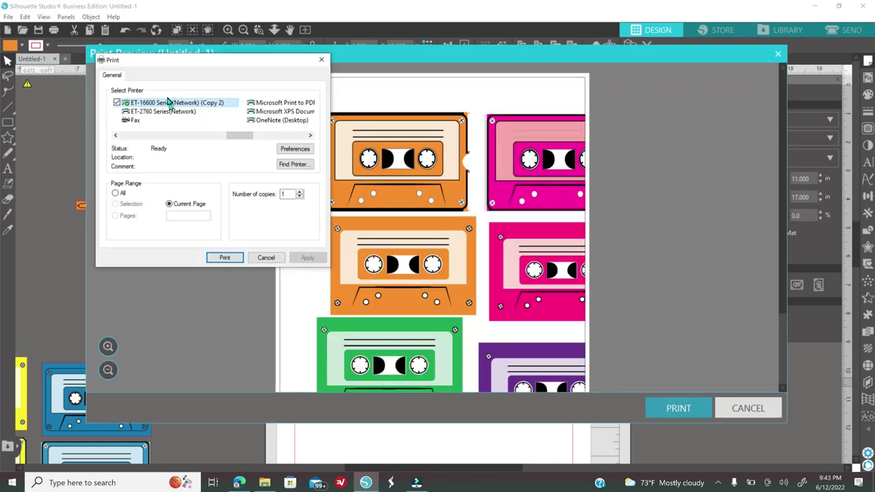
left_click(305, 152)
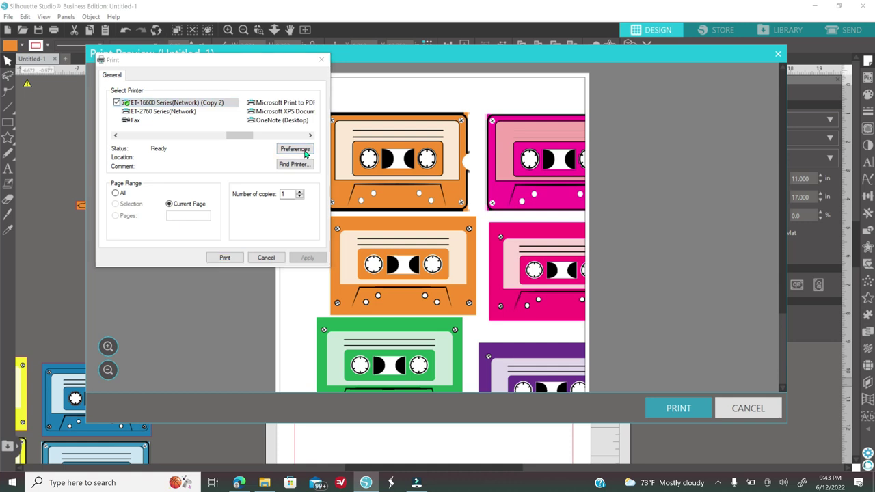
left_click(307, 130)
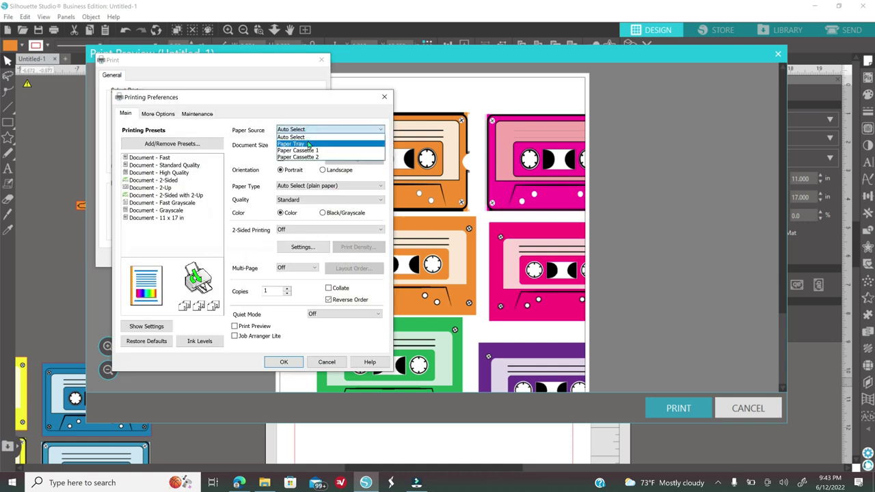
left_click(308, 144)
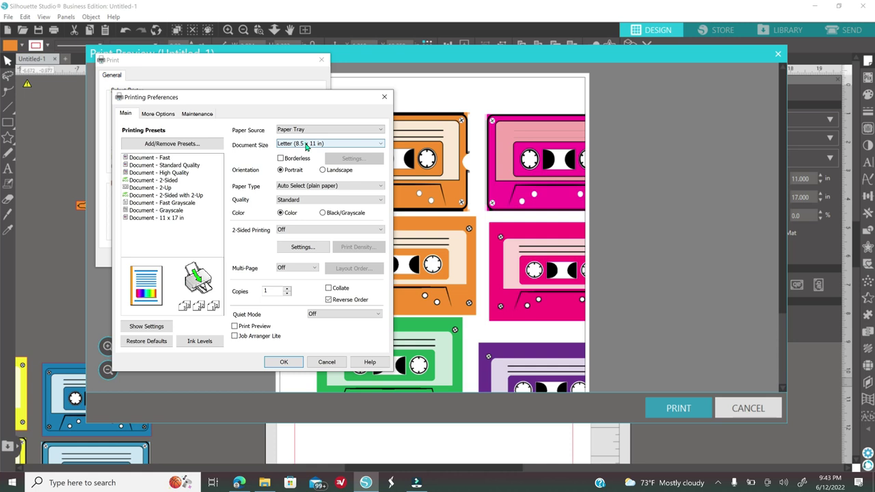
left_click(306, 145)
left_click(298, 198)
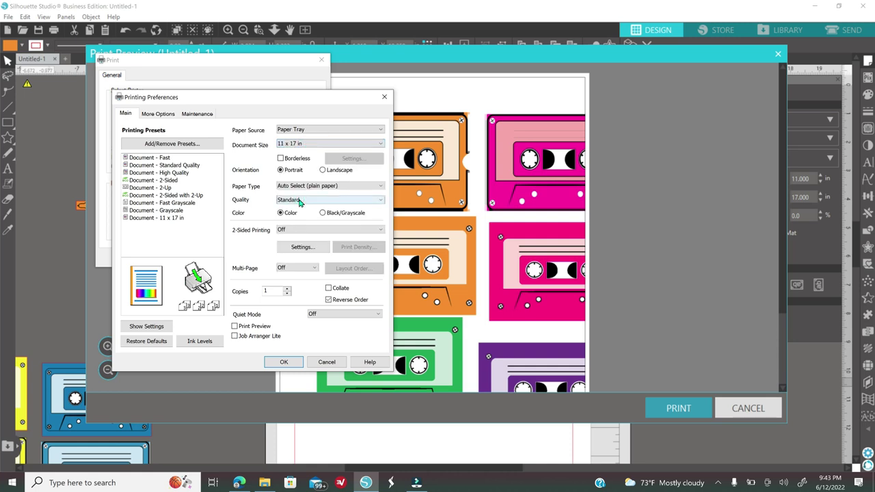
- Set the print paper type to Premium Presentation Paper Matte and the quality to High
left_click(303, 189)
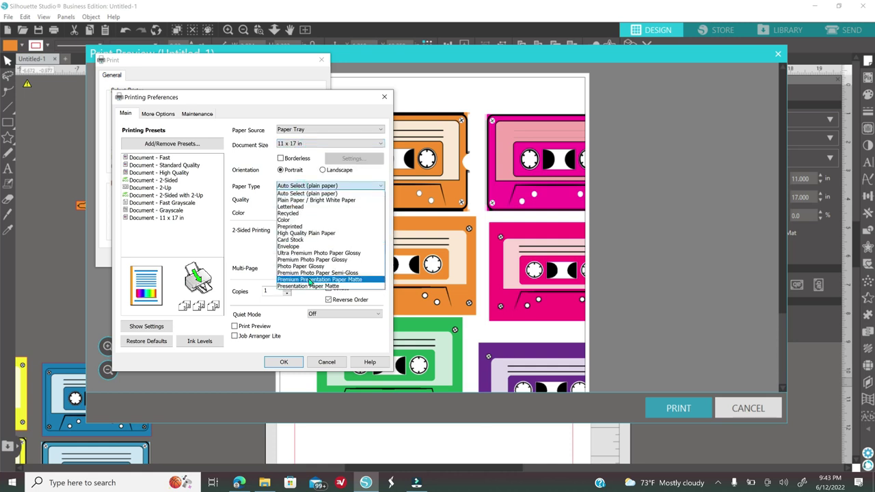
left_click(311, 281)
left_click(290, 200)
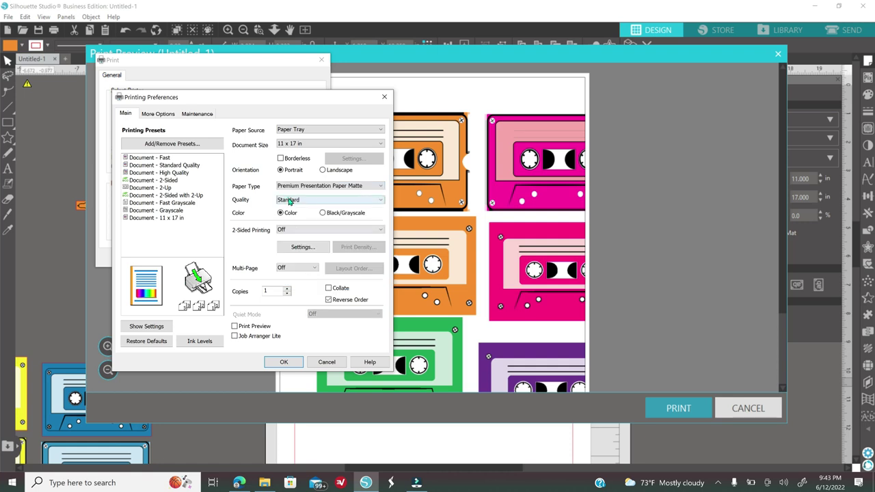
left_click(291, 213)
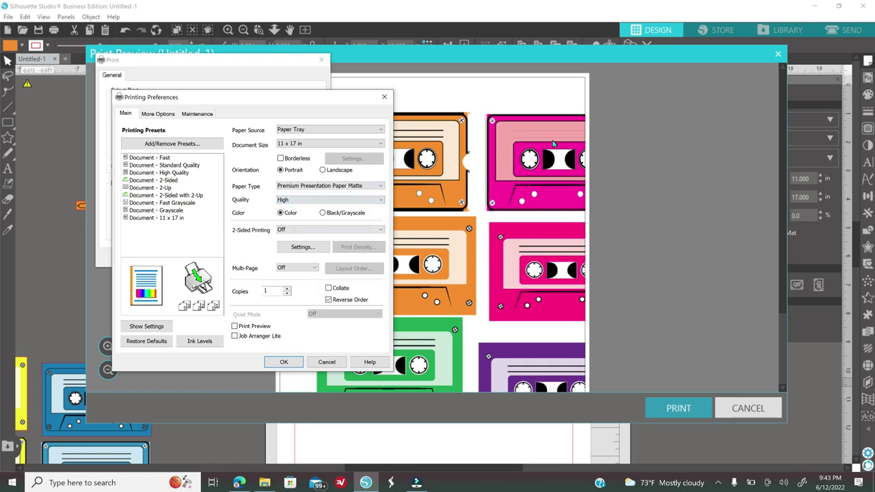
- Close the printing preferences, the print dialog and the print preview without printing
left_click(385, 97)
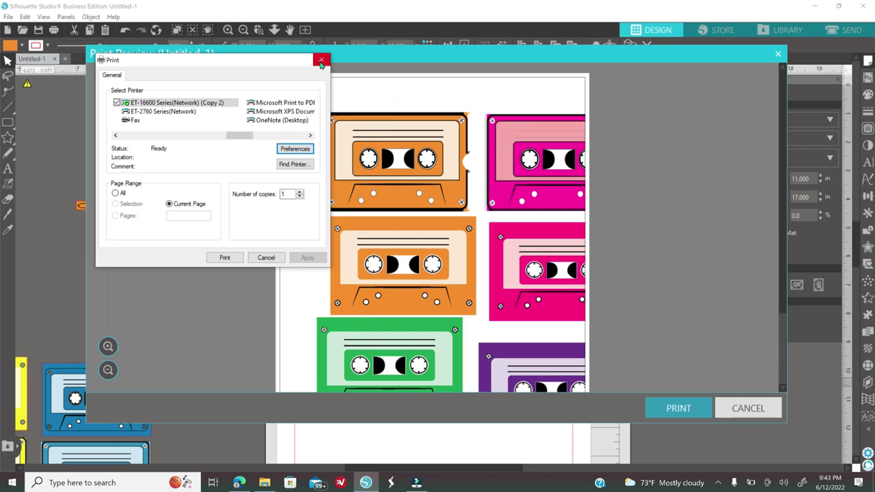
left_click(321, 60)
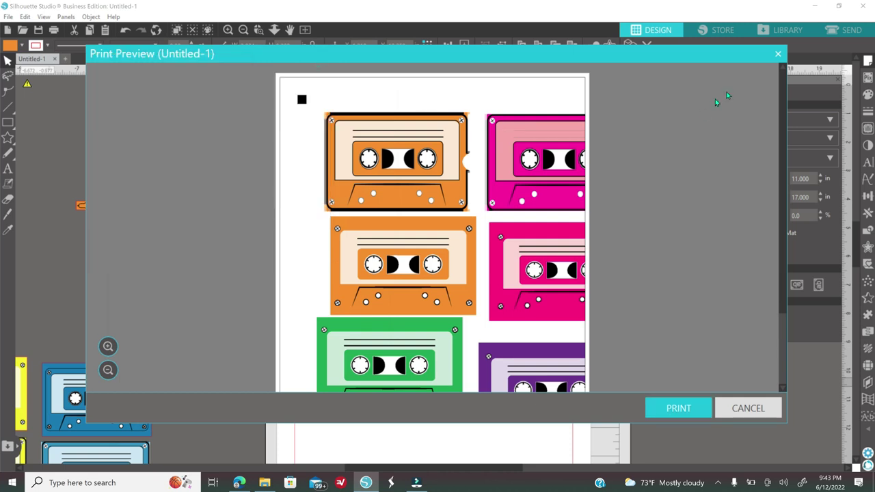
left_click(774, 56)
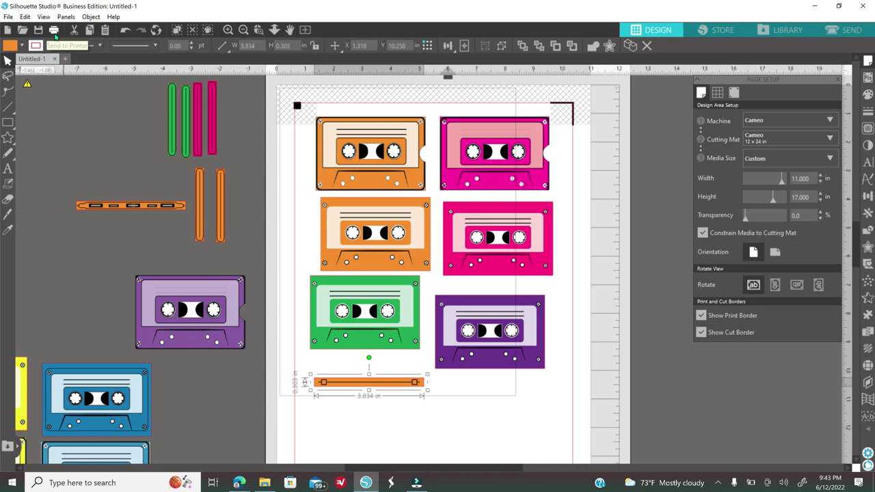
- Move all six cassettes and the orange strip together off the page, into the empty area left of the other artwork
left_click(244, 30)
left_click(244, 30)
left_click(243, 30)
left_click_drag(368, 183, 488, 328)
left_click_drag(460, 298, 139, 318)
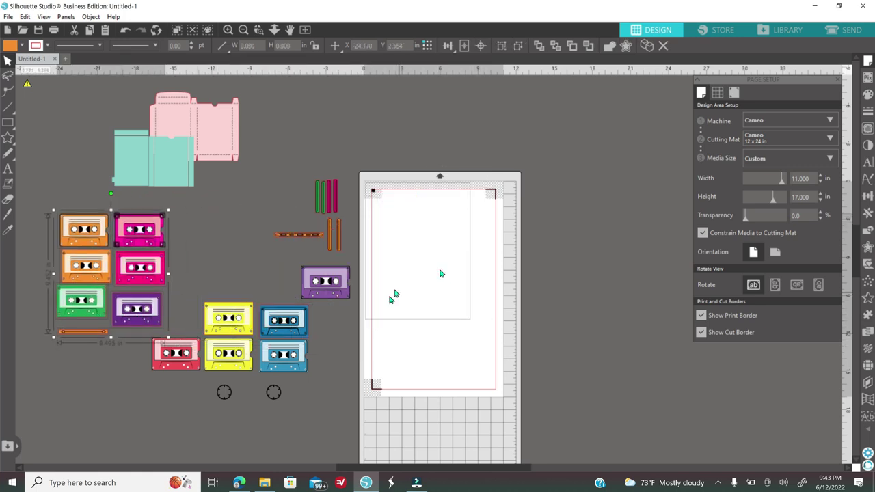
- Turn off the registration marks and set the media size to 12x12
left_click(734, 94)
left_click(775, 119)
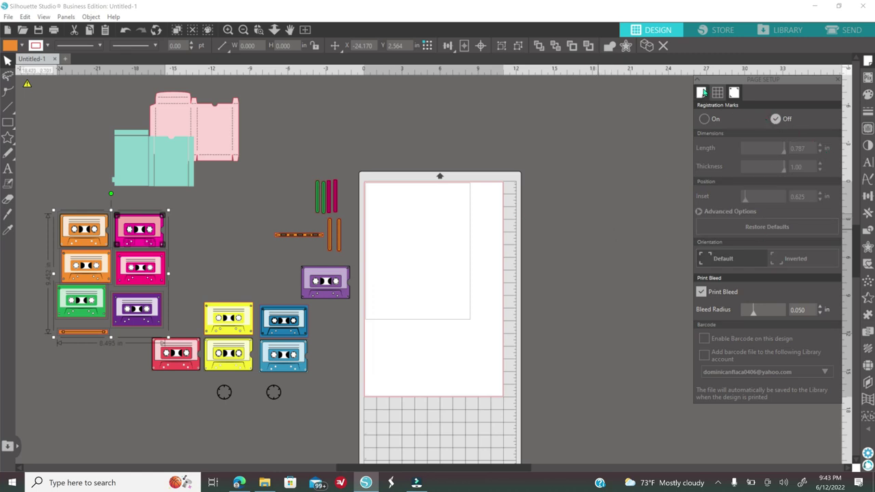
left_click(702, 93)
left_click(767, 160)
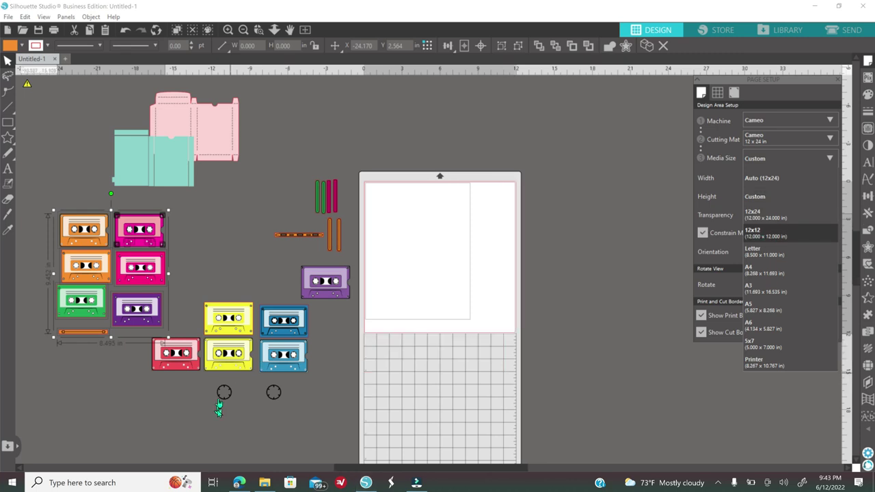
- Move the two black reel circles from below the cassettes to the upper part of the page
left_click_drag(272, 398, 428, 201)
left_click(227, 30)
left_click(228, 29)
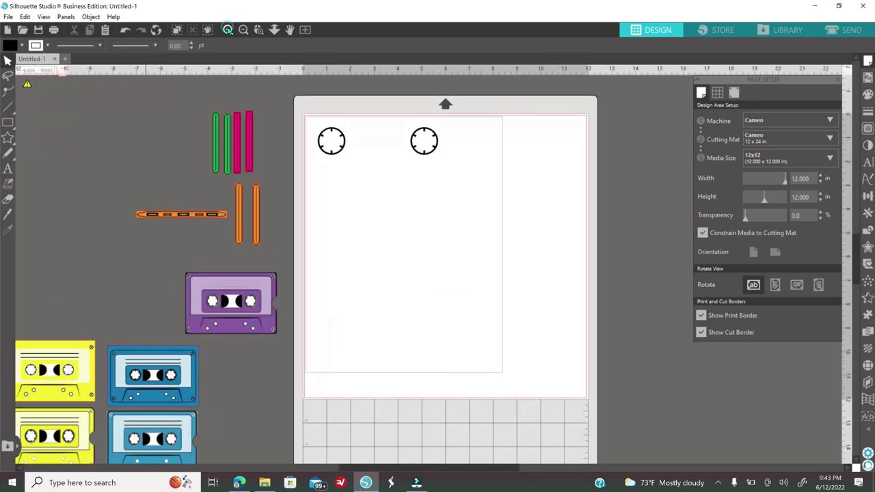
left_click(228, 29)
scroll(323, 242, "up", 3)
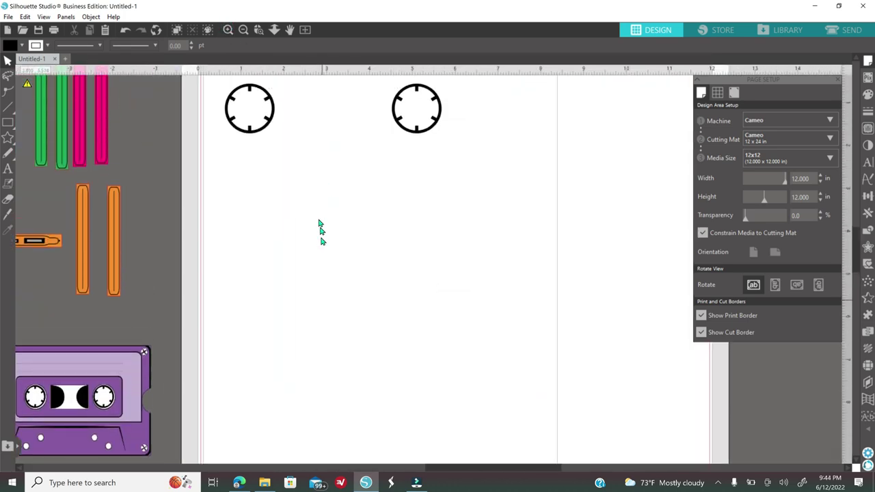
scroll(325, 224, "up", 2)
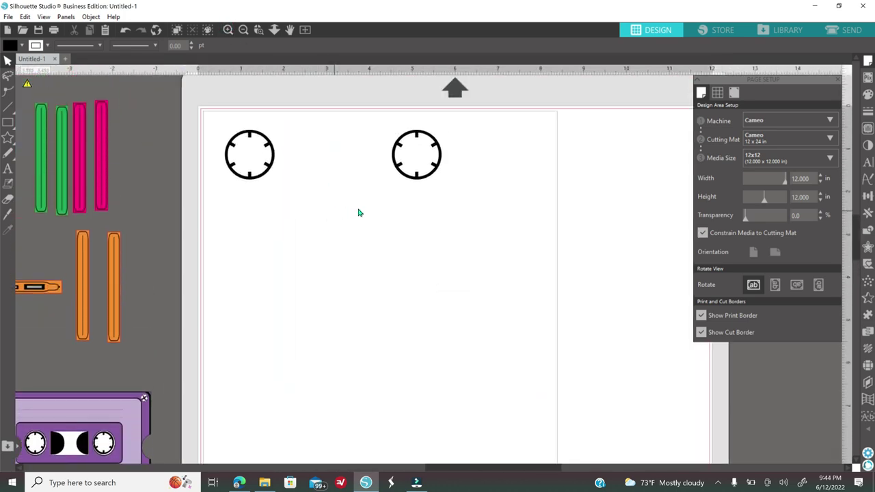
- Ungroup the two black reel circles on the page
left_click(422, 183)
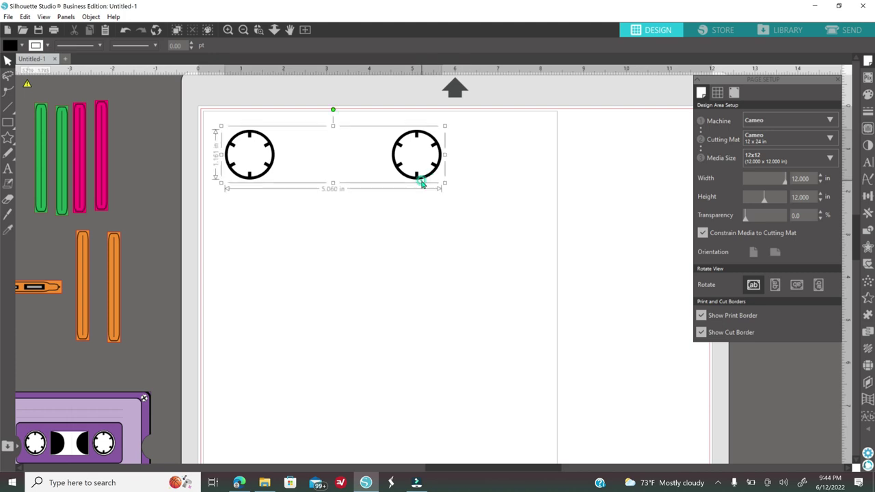
right_click(422, 183)
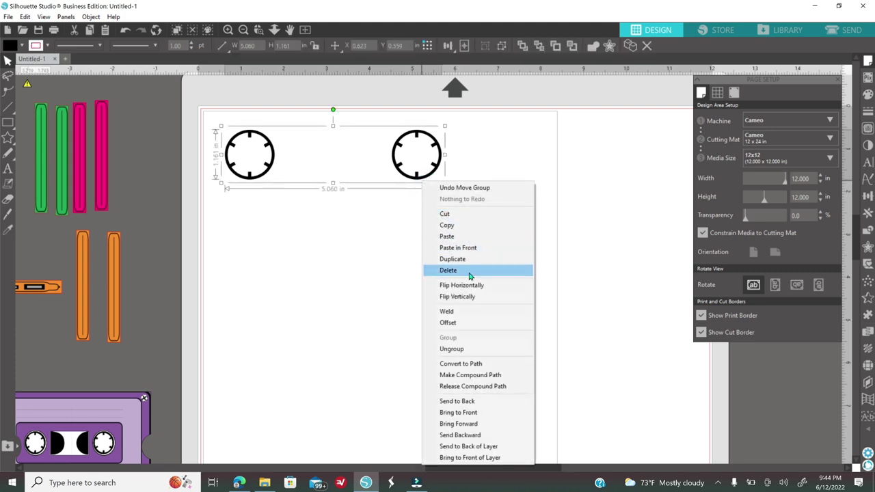
left_click(450, 350)
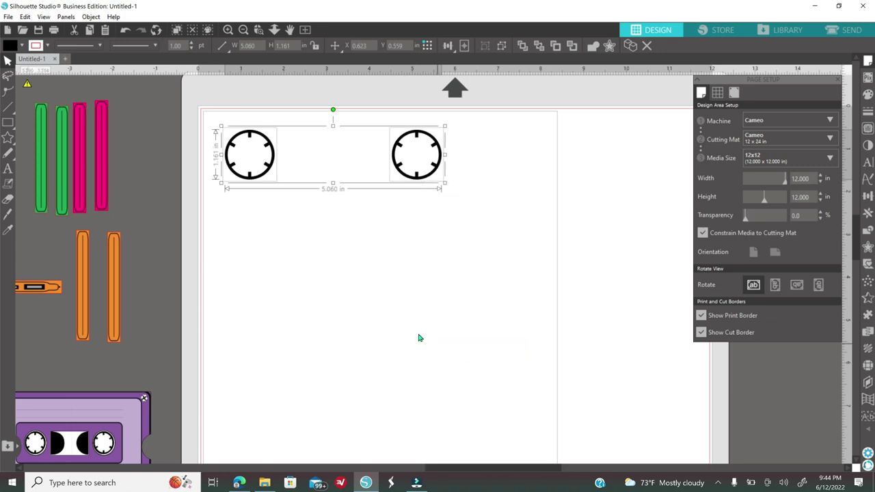
left_click(400, 316)
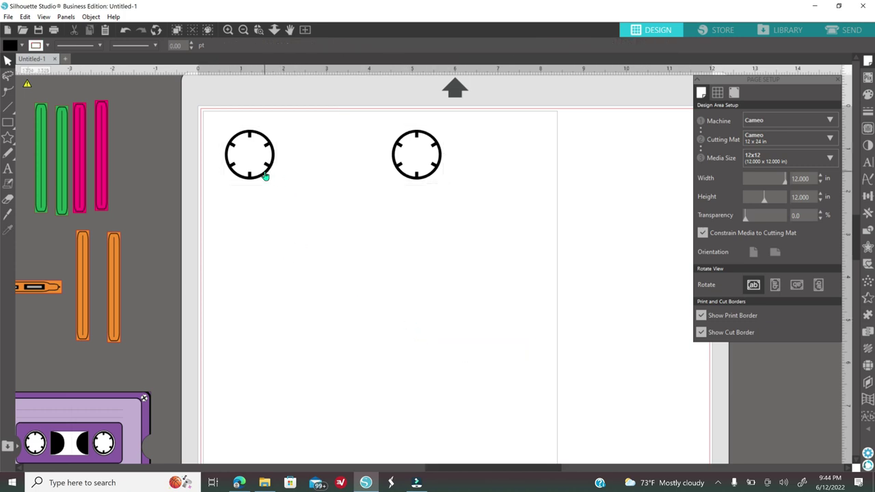
- Place the two reel circles close together side by side in the page's upper left corner
left_click_drag(265, 176, 252, 164)
left_click_drag(414, 186, 294, 171)
left_click(294, 171)
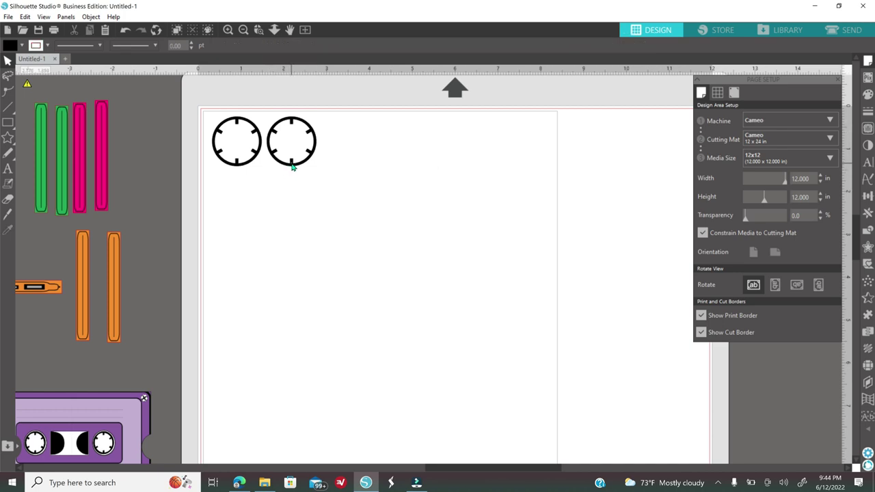
left_click(289, 166)
left_click(282, 204)
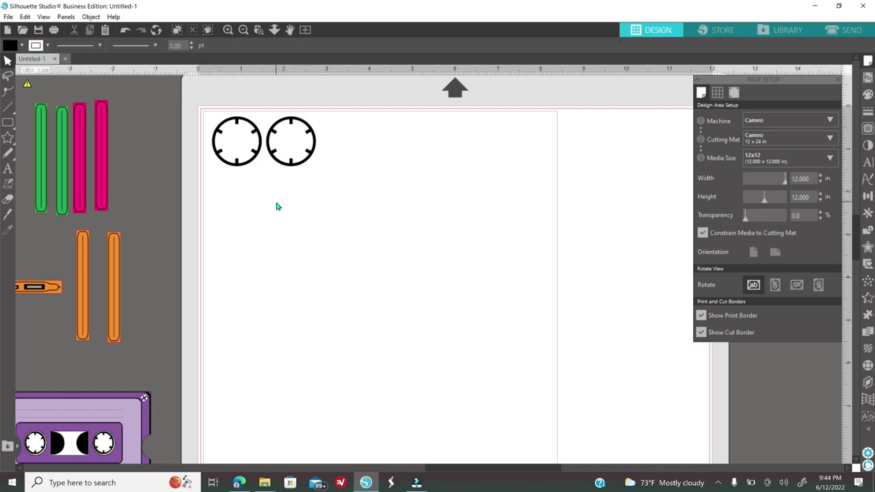
- Duplicate the two reel circles to the right to make a row of four, and switch to the cut preview
left_click_drag(200, 112, 412, 172)
right_click(332, 190)
left_click(362, 266)
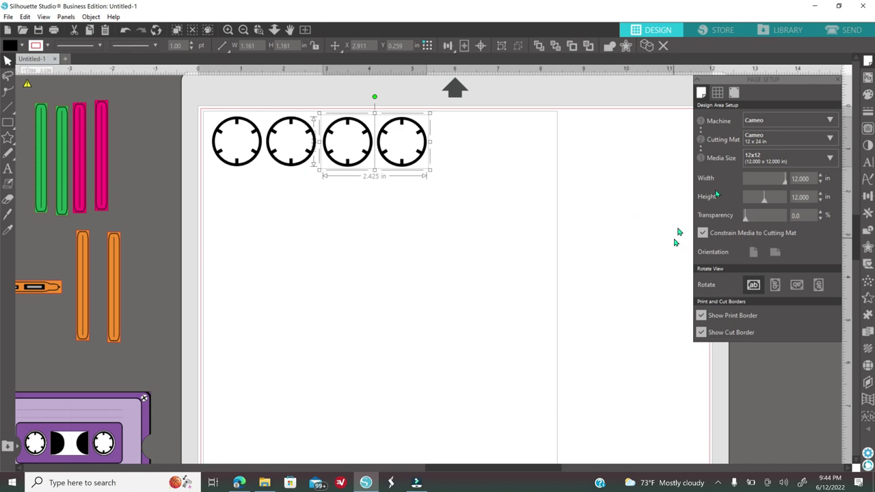
left_click(844, 31)
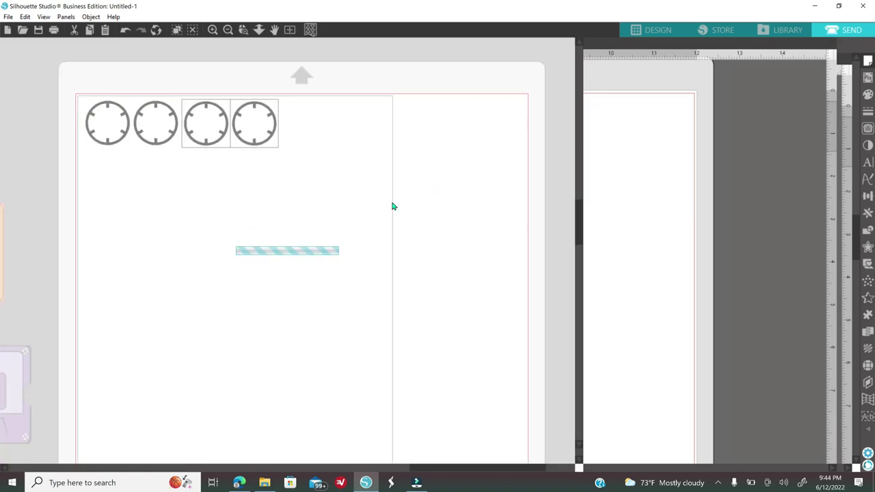